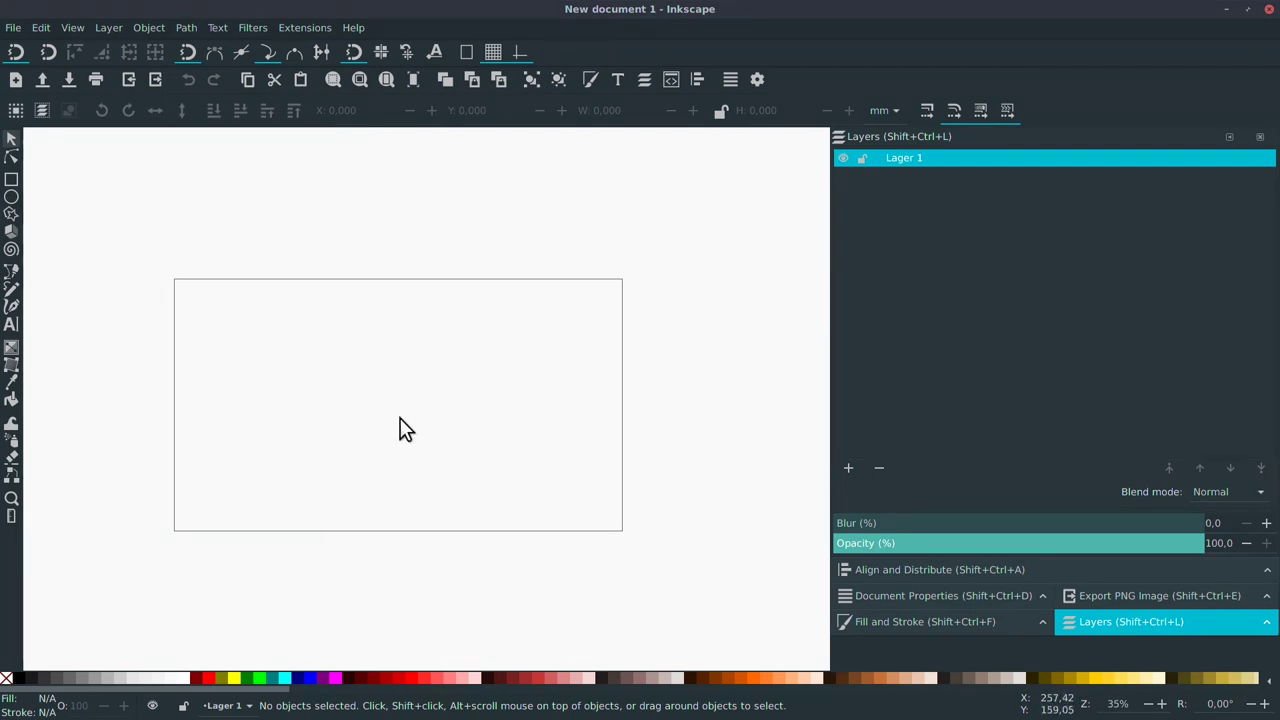
{"action": "left_click_drag", "start_coordinate": [391, 426], "coordinate": [446, 409]}
{"action": "scroll", "coordinate": [443, 412], "scroll_direction": "down", "scroll_amount": 2}
{"action": "scroll", "coordinate": [443, 405], "scroll_direction": "down", "scroll_amount": 1}
{"action": "scroll", "coordinate": [443, 405], "scroll_direction": "up", "scroll_amount": 3, "text": "ctrl"}
{"action": "scroll", "coordinate": [442, 405], "scroll_direction": "down", "scroll_amount": 4, "text": "ctrl"}
{"action": "scroll", "coordinate": [441, 404], "scroll_direction": "up", "scroll_amount": 1, "text": "ctrl"}
{"action": "left_click_drag", "start_coordinate": [434, 404], "coordinate": [401, 397]}
{"action": "scroll", "coordinate": [400, 366], "scroll_direction": "up", "scroll_amount": 1, "text": "ctrl"}
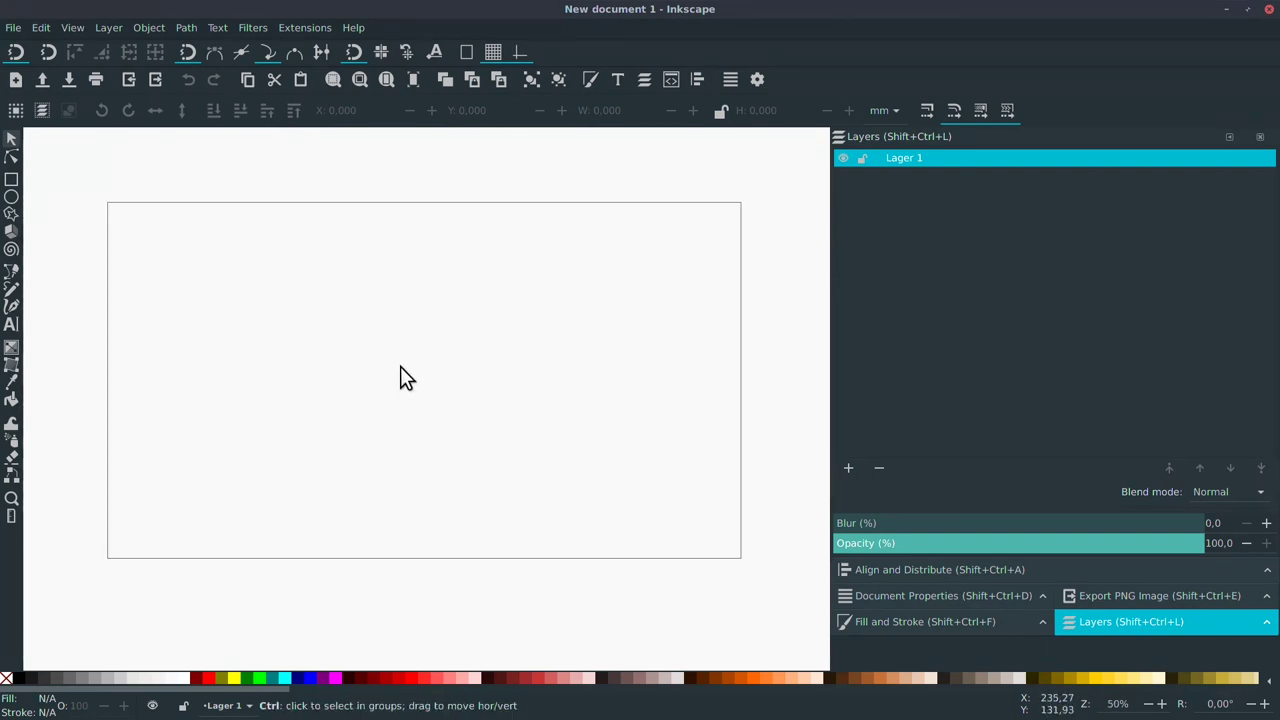
{"action": "scroll", "coordinate": [400, 365], "scroll_direction": "down", "scroll_amount": 1, "text": "ctrl"}
{"action": "scroll", "coordinate": [403, 364], "scroll_direction": "up", "scroll_amount": 1}
{"action": "scroll", "coordinate": [405, 370], "scroll_direction": "down", "scroll_amount": 1}
{"action": "scroll", "coordinate": [404, 379], "scroll_direction": "up", "scroll_amount": 1}
{"action": "scroll", "coordinate": [405, 382], "scroll_direction": "up", "scroll_amount": 2}
{"action": "scroll", "coordinate": [403, 388], "scroll_direction": "down", "scroll_amount": 2}
{"action": "scroll", "coordinate": [402, 391], "scroll_direction": "down", "scroll_amount": 2}
{"action": "scroll", "coordinate": [403, 387], "scroll_direction": "left", "scroll_amount": 4, "text": "shift"}
{"action": "scroll", "coordinate": [403, 387], "scroll_direction": "right", "scroll_amount": 6, "text": "shift"}
{"action": "scroll", "coordinate": [395, 394], "scroll_direction": "left", "scroll_amount": 5, "text": "shift"}
{"action": "scroll", "coordinate": [386, 410], "scroll_direction": "right", "scroll_amount": 6, "text": "shift"}
{"action": "scroll", "coordinate": [385, 420], "scroll_direction": "left", "scroll_amount": 1, "text": "shift"}
{"action": "scroll", "coordinate": [384, 430], "scroll_direction": "right", "scroll_amount": 1, "text": "shift"}
{"action": "scroll", "coordinate": [383, 433], "scroll_direction": "left", "scroll_amount": 4, "text": "shift"}
{"action": "scroll", "coordinate": [385, 438], "scroll_direction": "right", "scroll_amount": 3, "text": "shift"}
{"action": "left_click_drag", "start_coordinate": [423, 346], "coordinate": [375, 407]}
{"action": "scroll", "coordinate": [422, 397], "scroll_direction": "left", "scroll_amount": 4, "text": "shift"}
{"action": "scroll", "coordinate": [443, 371], "scroll_direction": "down", "scroll_amount": 1}
{"action": "scroll", "coordinate": [455, 397], "scroll_direction": "down", "scroll_amount": 2, "text": "ctrl"}
{"action": "scroll", "coordinate": [455, 397], "scroll_direction": "up", "scroll_amount": 4, "text": "ctrl"}
{"action": "scroll", "coordinate": [354, 343], "scroll_direction": "up", "scroll_amount": 2}
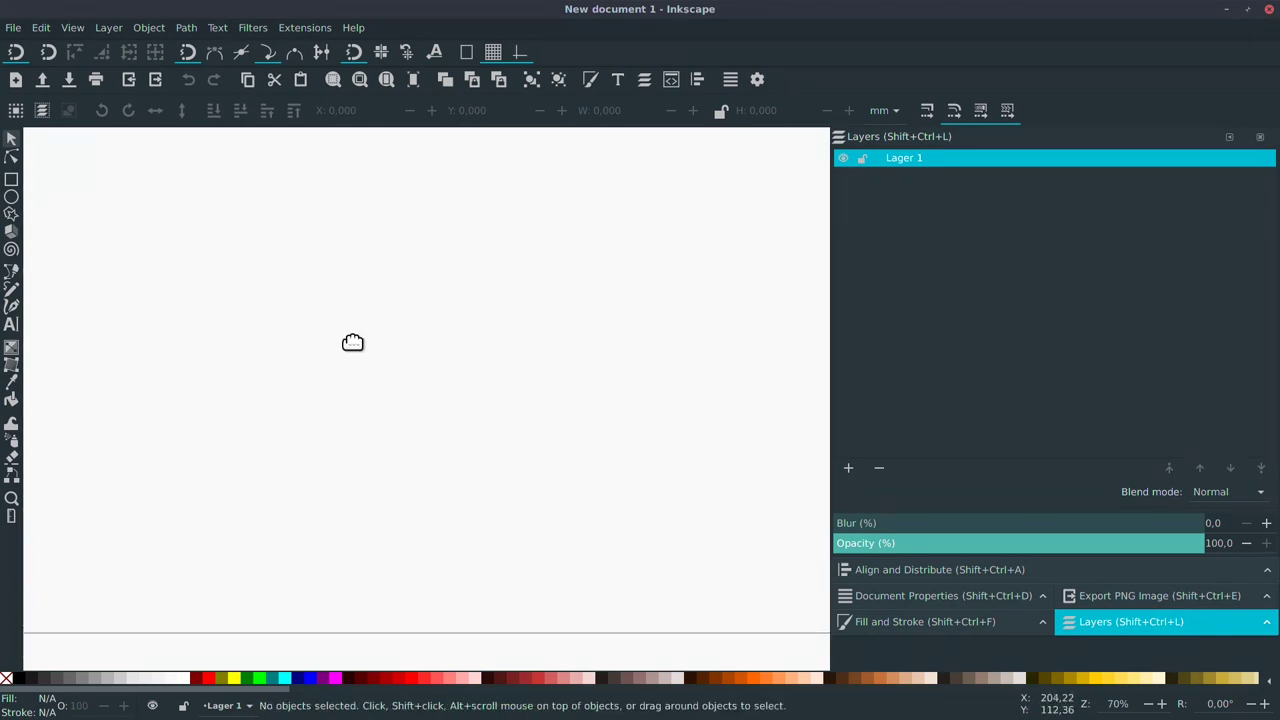
Draw a tall red rectangle about 10.9 × 141.3 mm with corner rounding set to 0.
{"action": "left_click", "coordinate": [10, 186]}
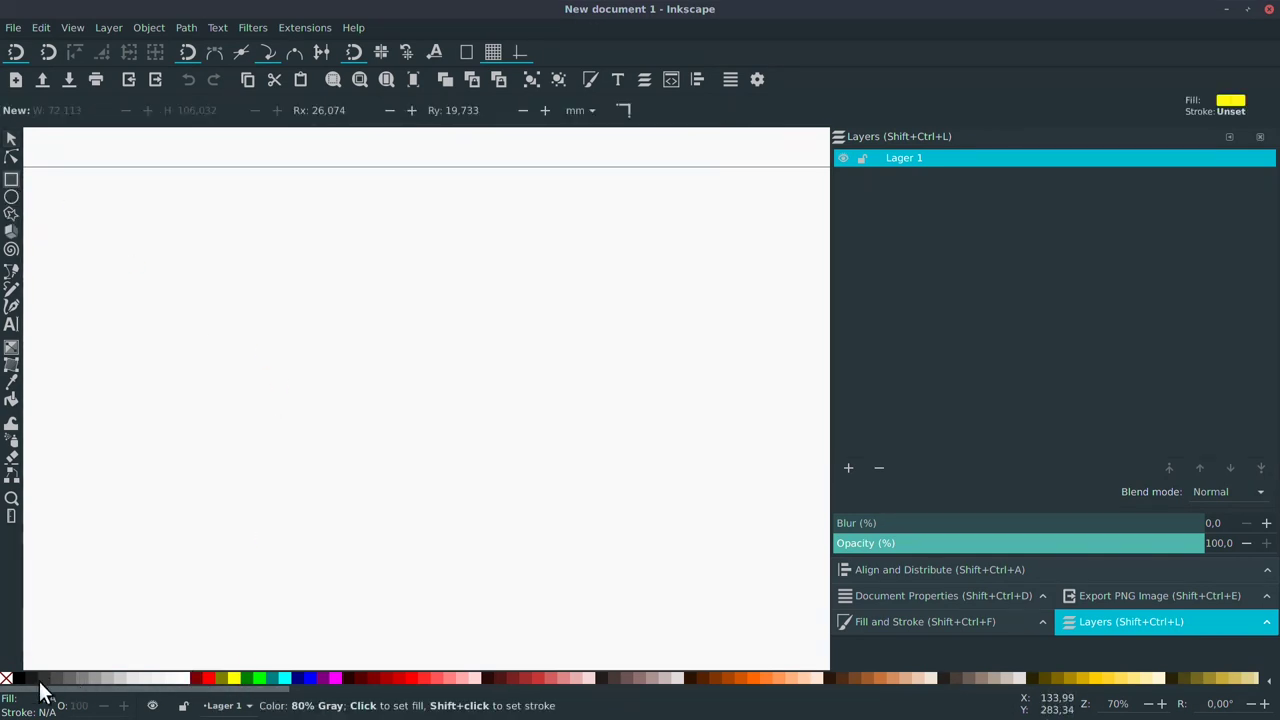
{"action": "left_click", "coordinate": [209, 679]}
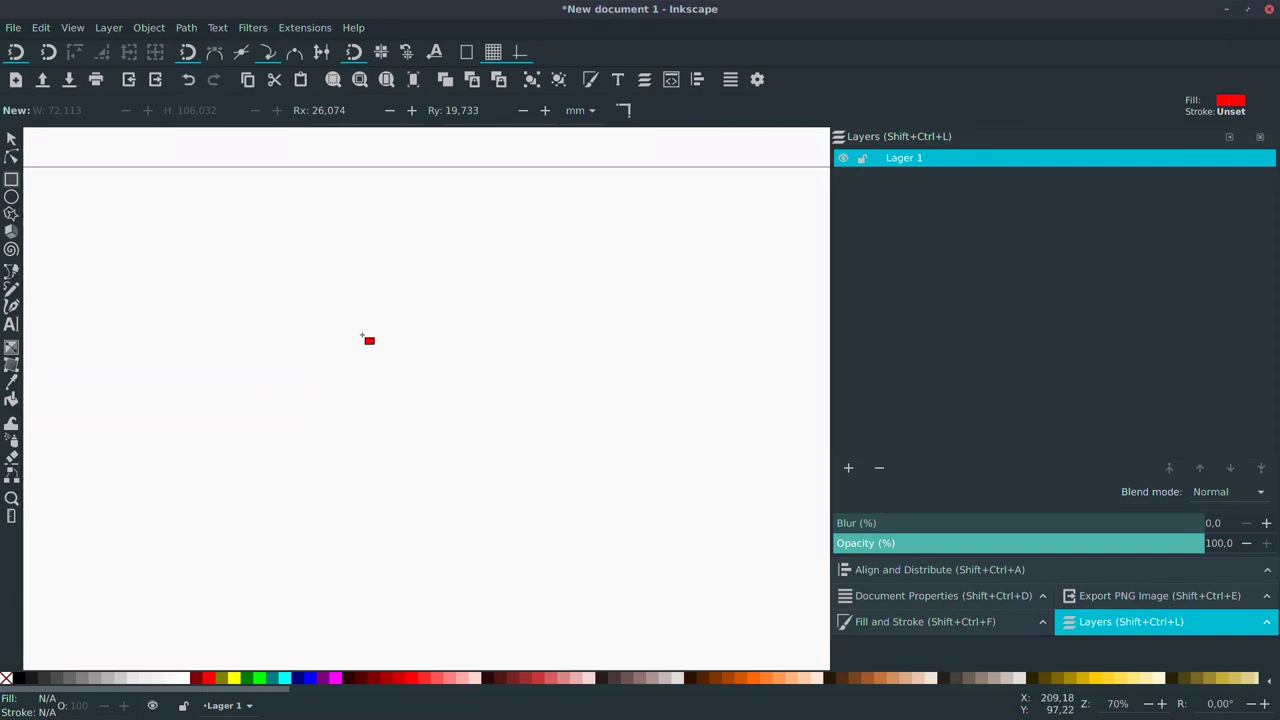
{"action": "left_click_drag", "start_coordinate": [358, 308], "coordinate": [378, 558]}
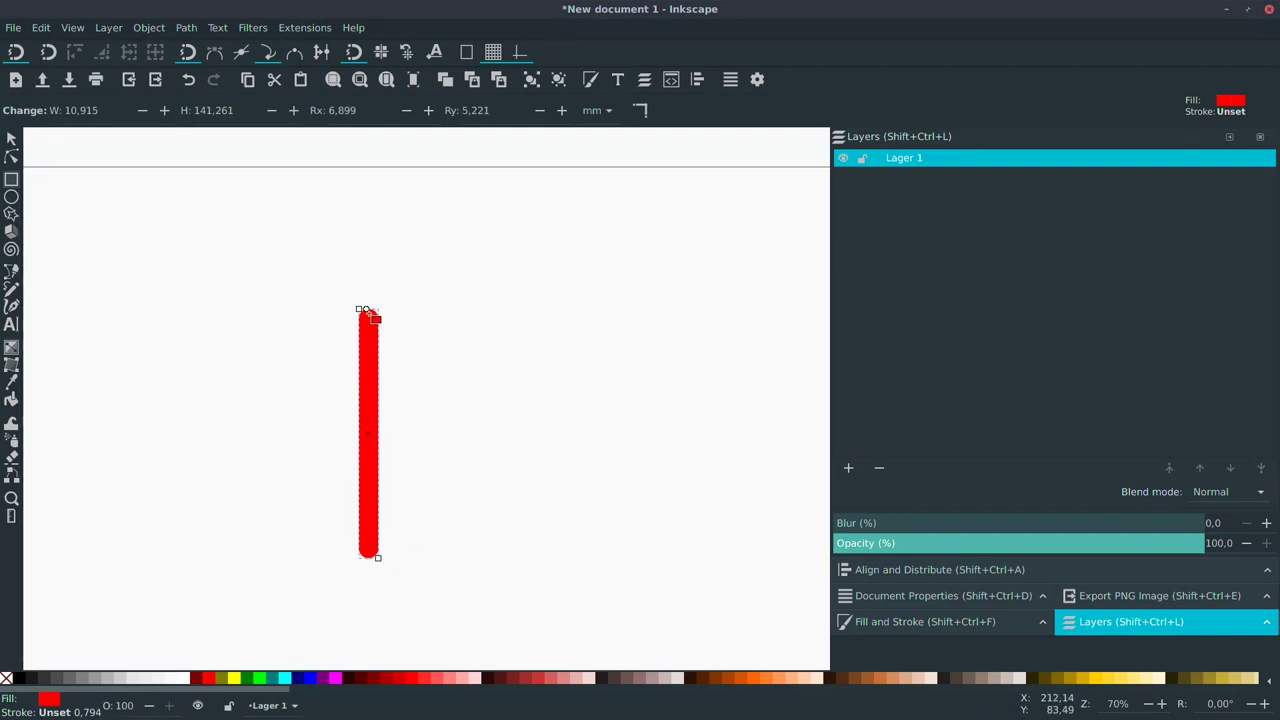
{"action": "mouse_move", "coordinate": [366, 310]}
{"action": "left_mouse_down"}
{"action": "mouse_move", "coordinate": [388, 321]}
{"action": "mouse_move", "coordinate": [388, 299]}
{"action": "left_mouse_up"}
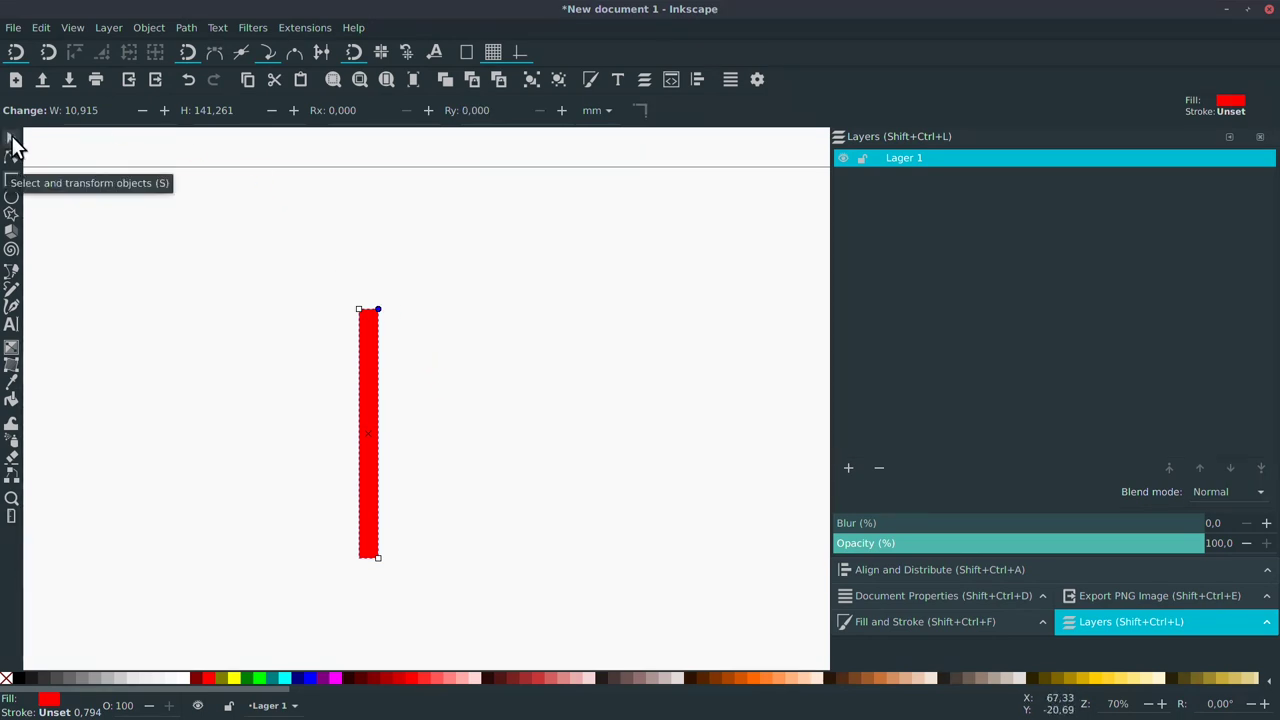
Move the red bar lower and right, narrow it, and reselect it to show its ff0000ff fill.
{"action": "left_click", "coordinate": [13, 145]}
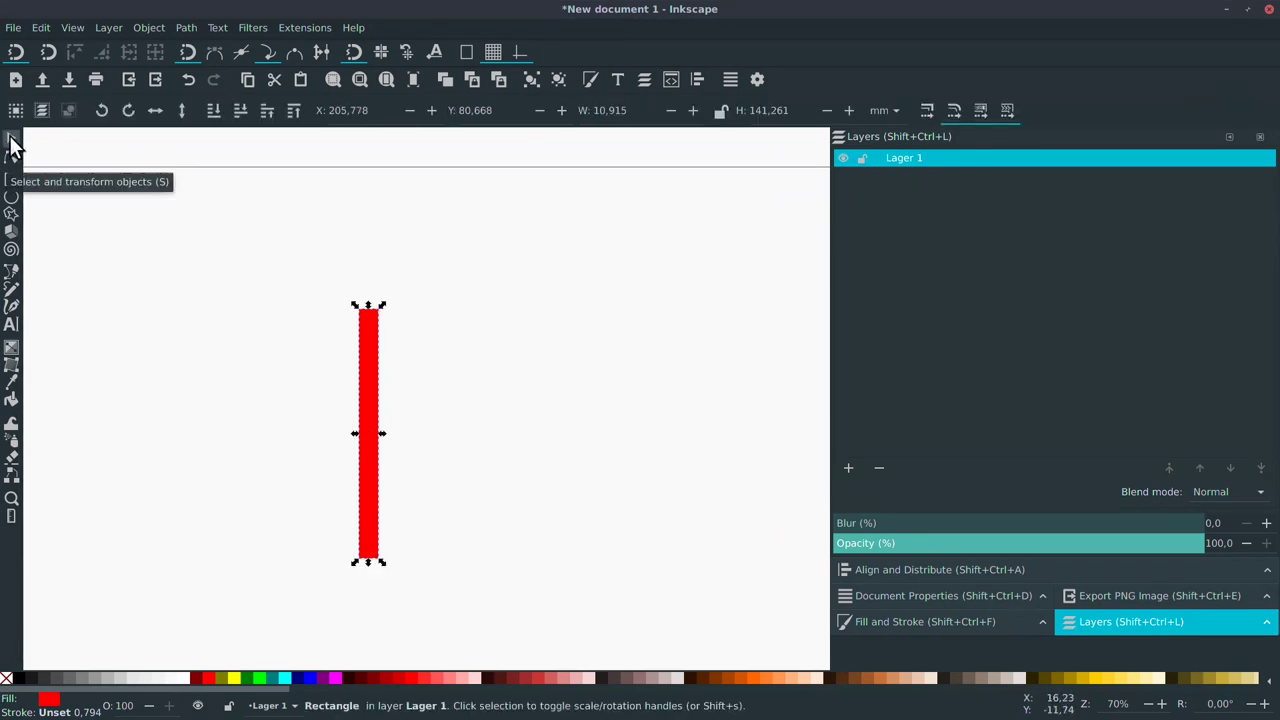
{"action": "left_click_drag", "start_coordinate": [366, 423], "coordinate": [414, 531]}
{"action": "left_click", "coordinate": [449, 523]}
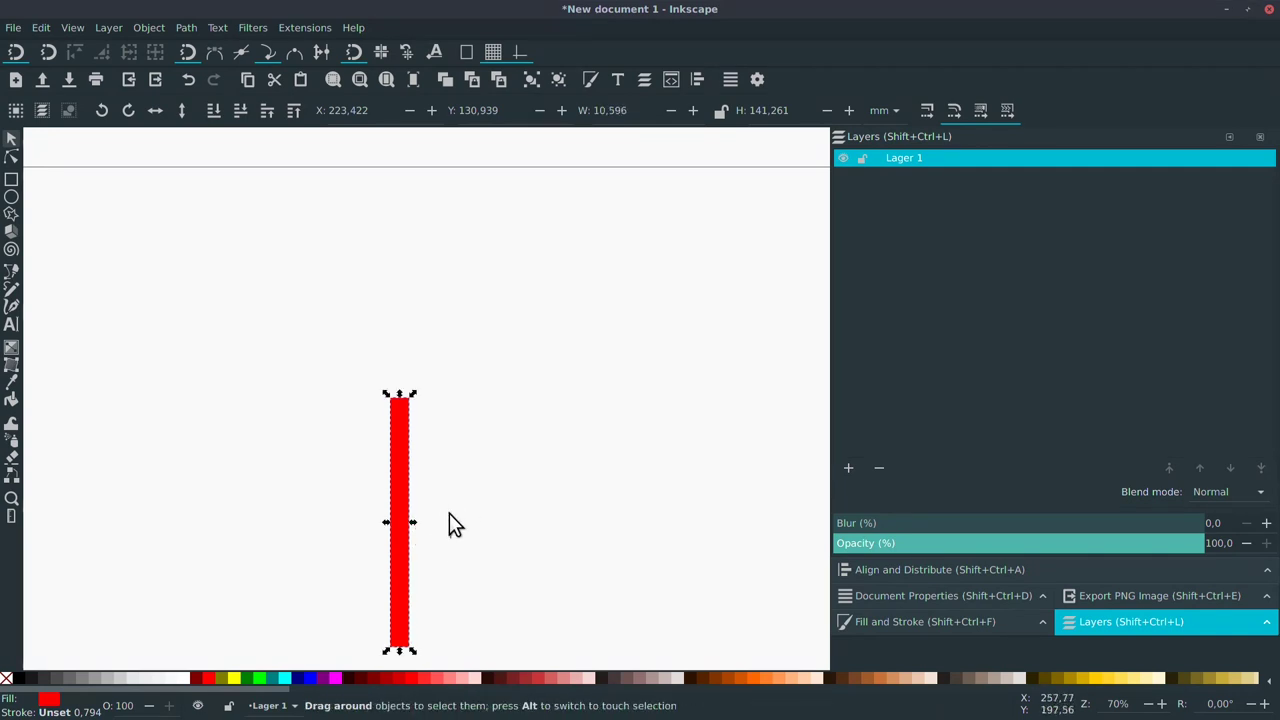
{"action": "left_click", "coordinate": [397, 520]}
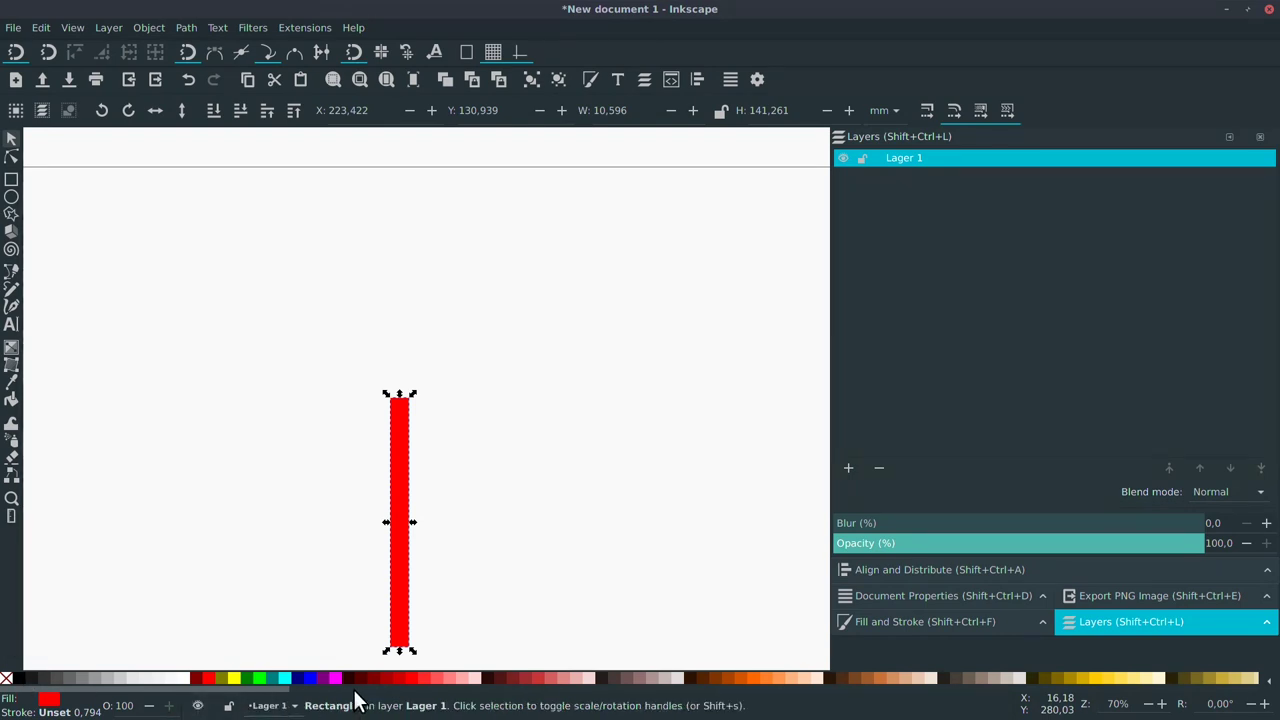
{"action": "scroll", "coordinate": [430, 677], "scroll_direction": "down", "scroll_amount": 5}
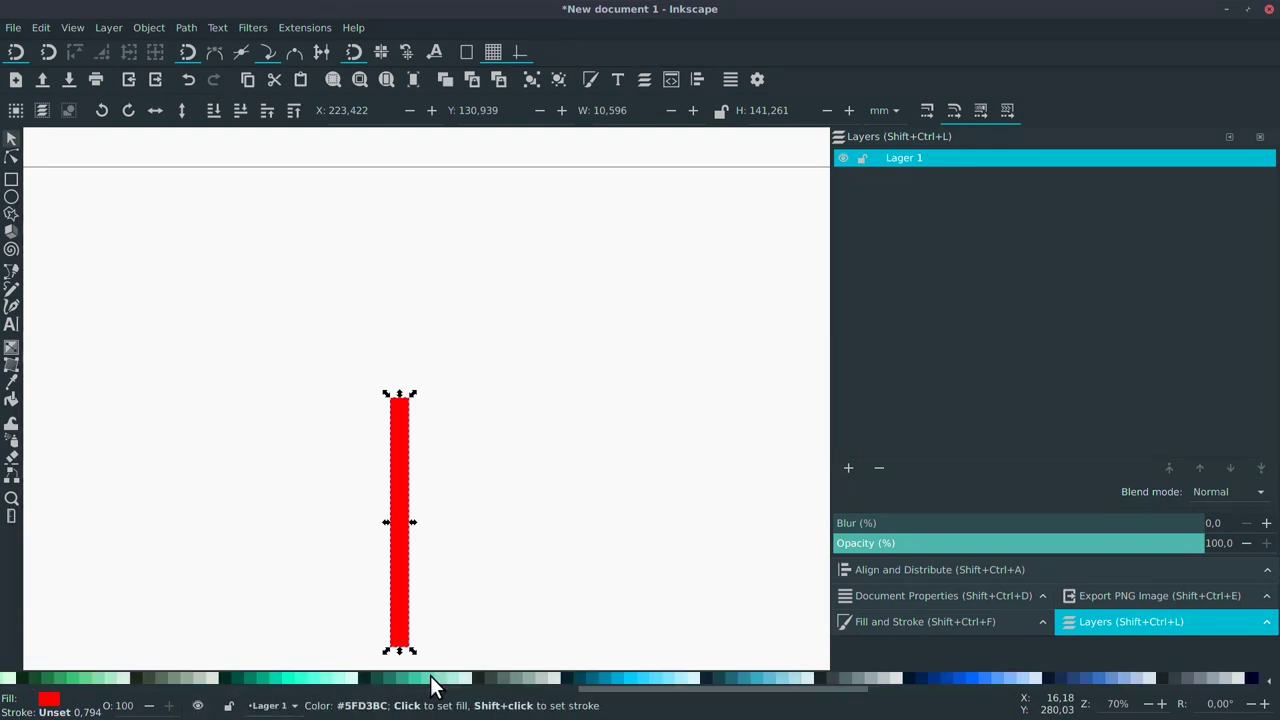
{"action": "scroll", "coordinate": [433, 680], "scroll_direction": "down", "scroll_amount": 5}
{"action": "scroll", "coordinate": [431, 679], "scroll_direction": "up", "scroll_amount": 10}
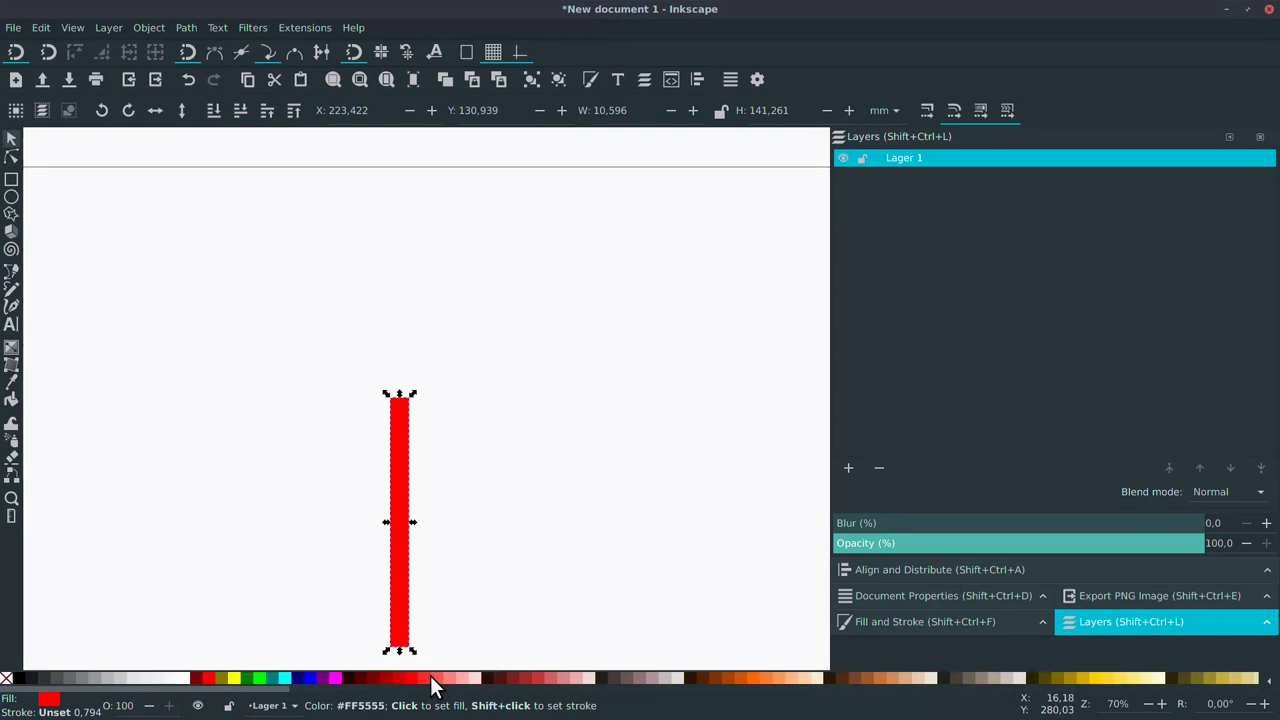
{"action": "scroll", "coordinate": [430, 677], "scroll_direction": "up", "scroll_amount": 5}
Change the bar's fill to olive-khaki with HSL hue about 53 and saturation about 24.
{"action": "left_click", "coordinate": [921, 621]}
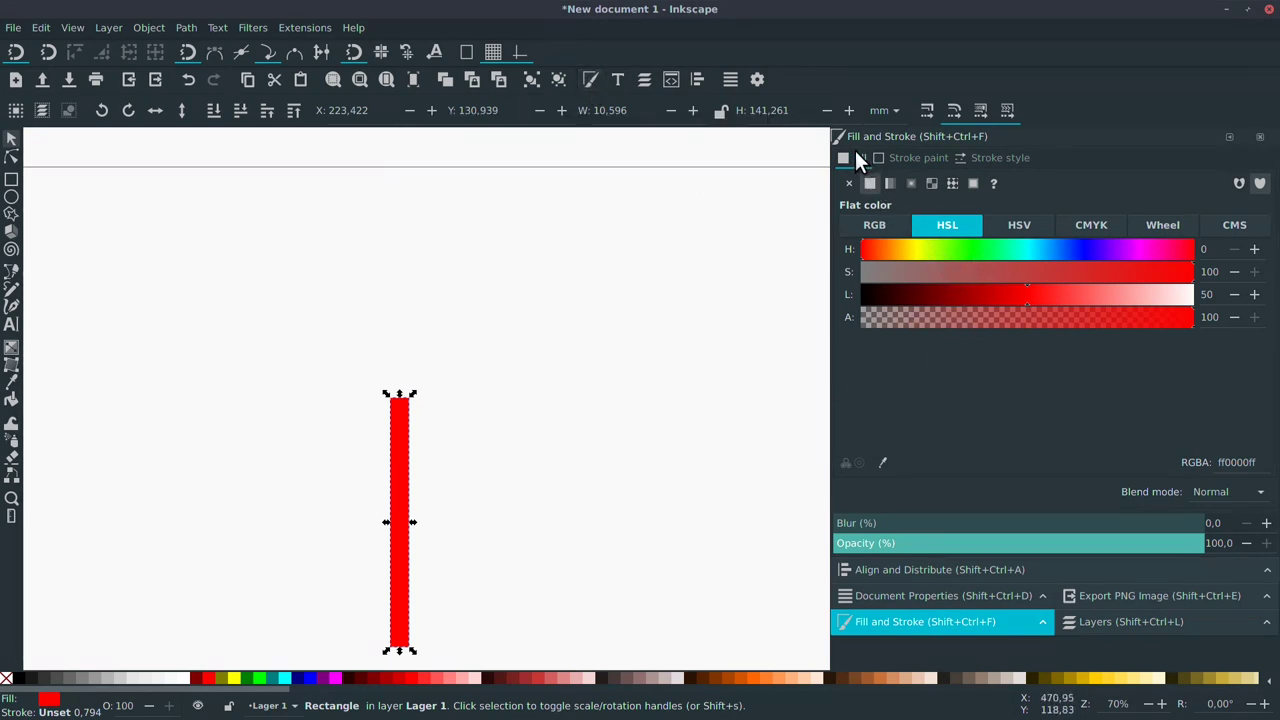
{"action": "left_click_drag", "start_coordinate": [916, 250], "coordinate": [910, 254]}
{"action": "left_click_drag", "start_coordinate": [988, 272], "coordinate": [936, 278]}
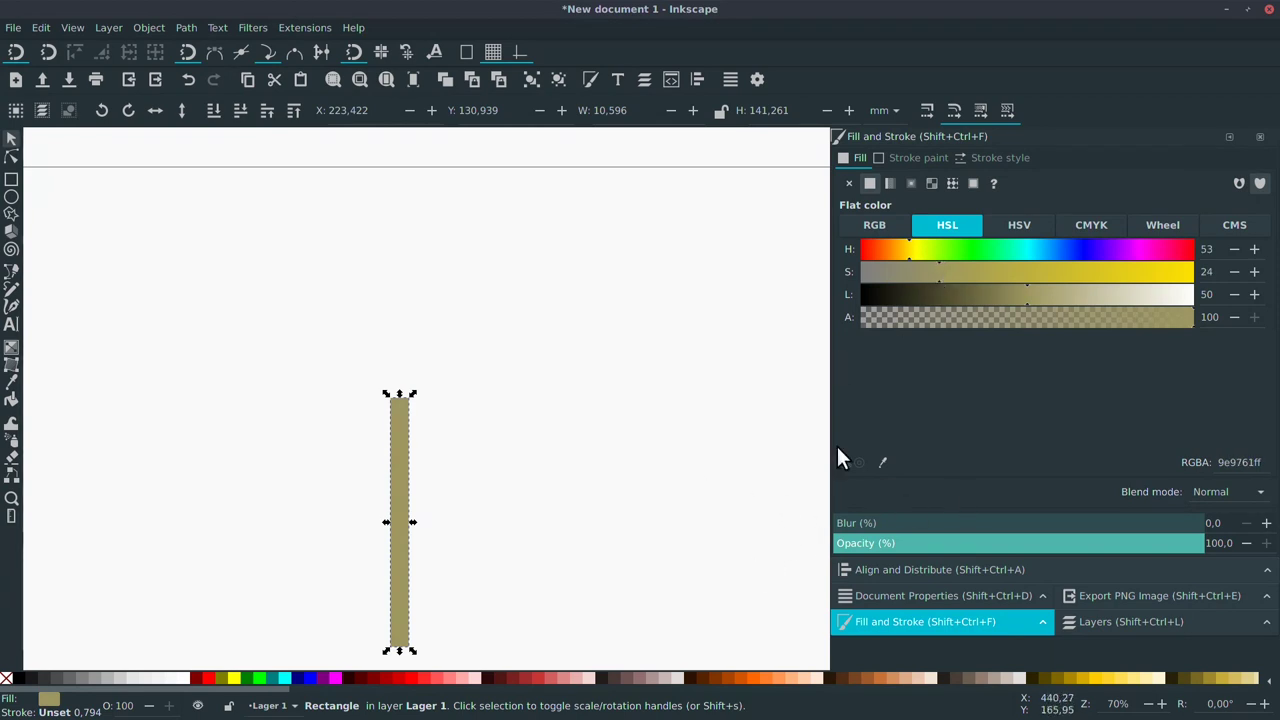
Give the bar a flat black outline 2.094 mm wide.
{"action": "left_click", "coordinate": [907, 155]}
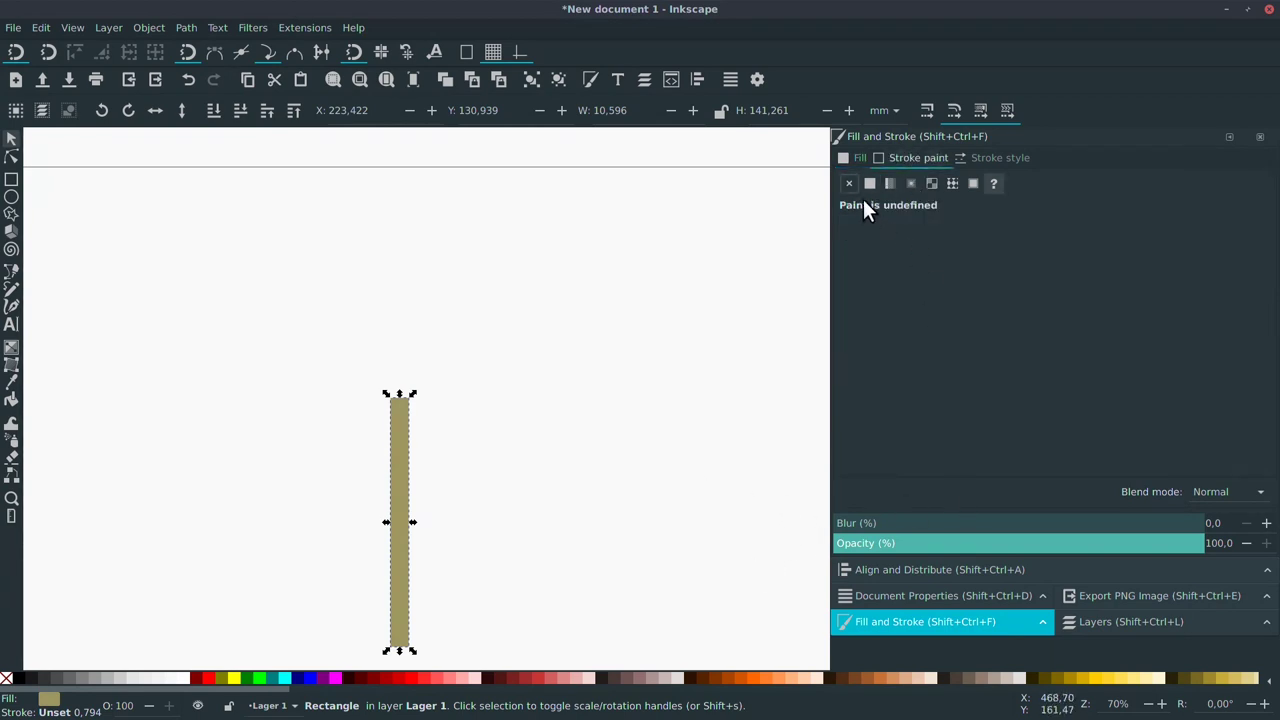
{"action": "left_click", "coordinate": [870, 184]}
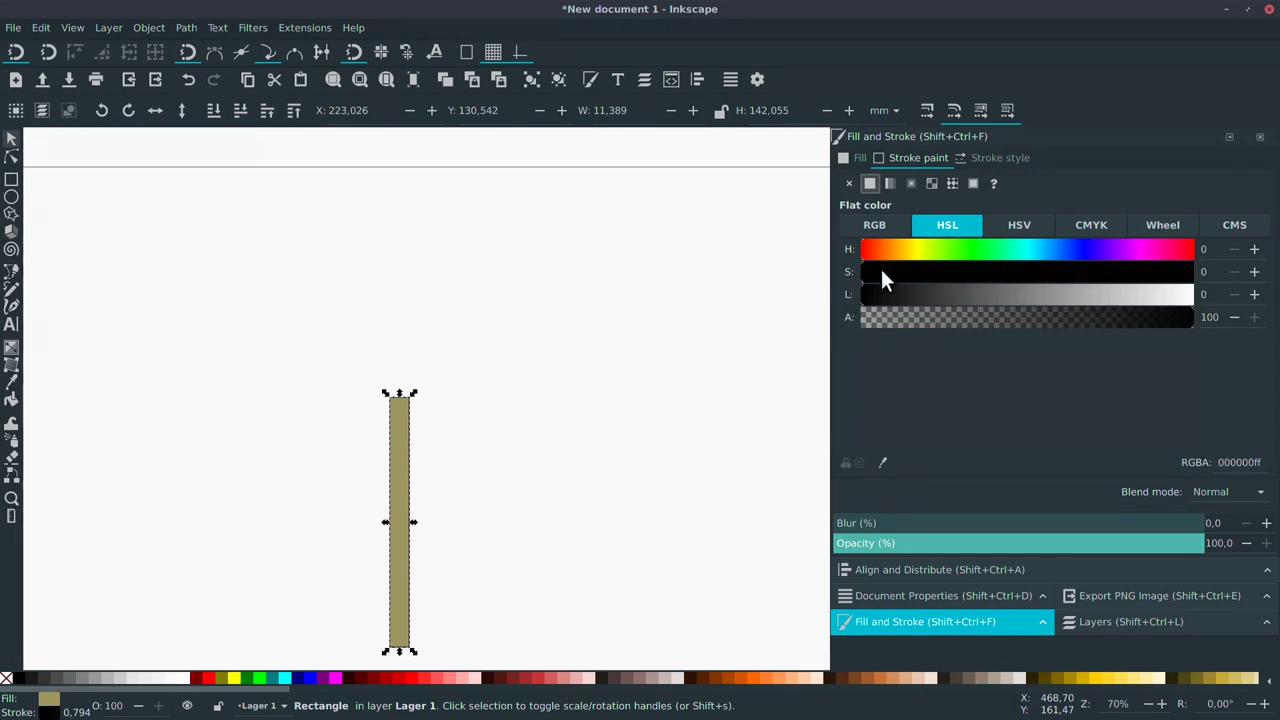
{"action": "left_click", "coordinate": [997, 157]}
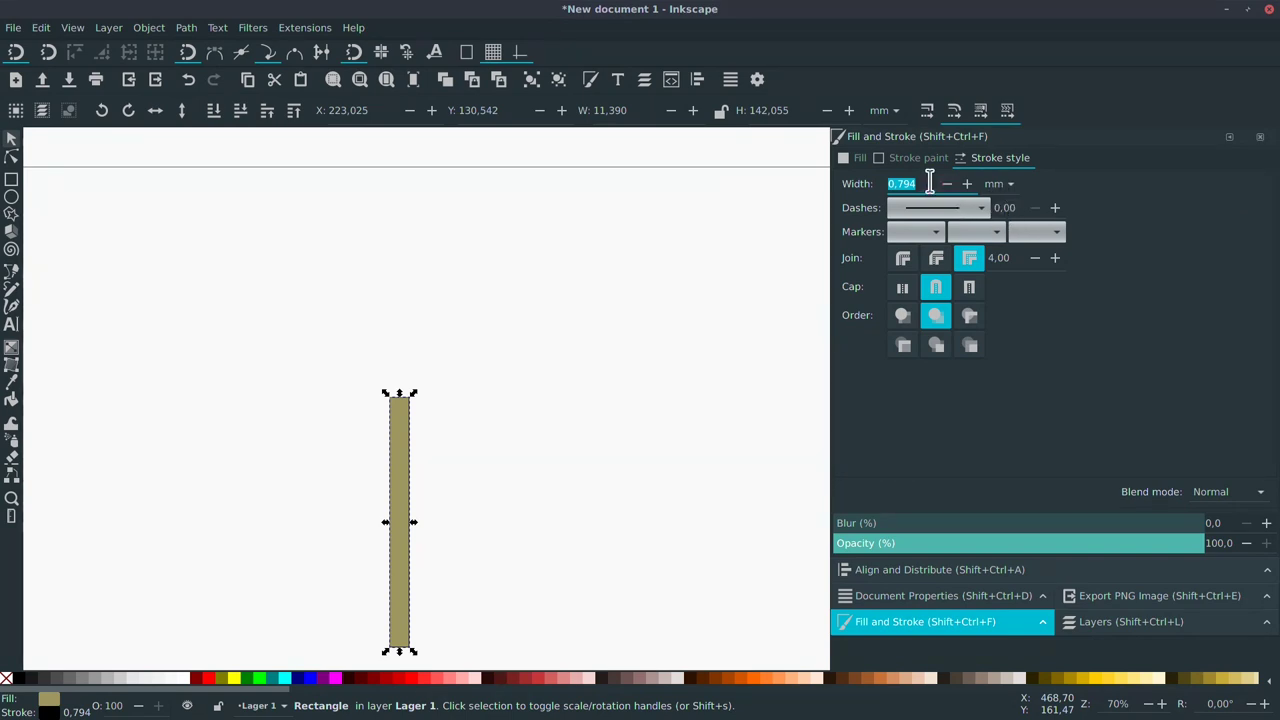
{"action": "scroll", "coordinate": [929, 185], "scroll_direction": "up", "scroll_amount": 6}
{"action": "scroll", "coordinate": [929, 185], "scroll_direction": "up", "scroll_amount": 4}
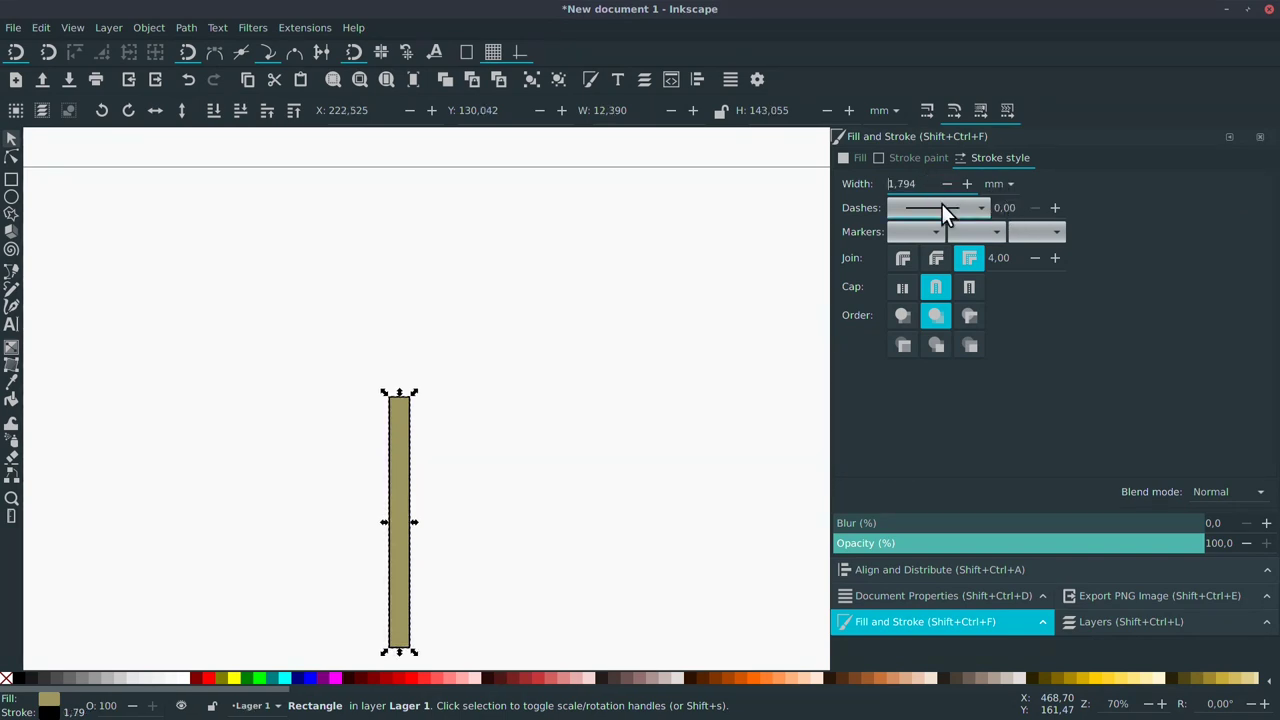
{"action": "scroll", "coordinate": [920, 185], "scroll_direction": "up", "scroll_amount": 2}
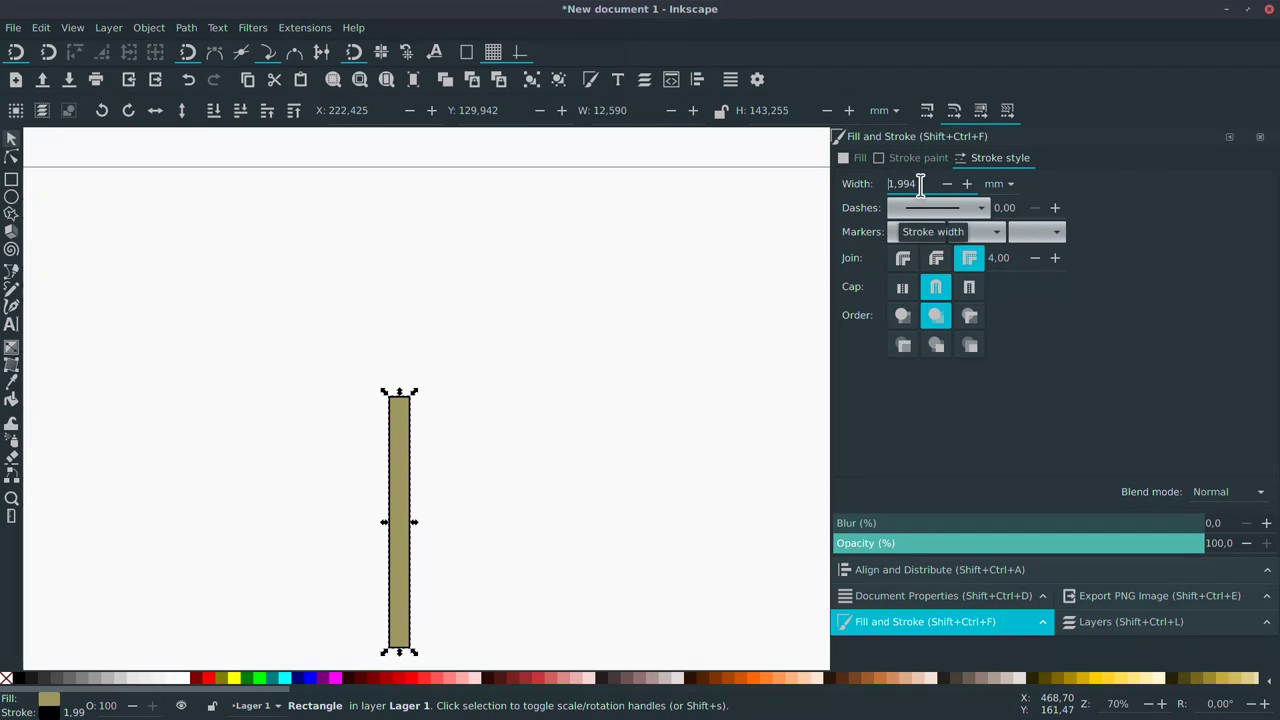
{"action": "scroll", "coordinate": [920, 185], "scroll_direction": "up", "scroll_amount": 1}
{"action": "left_click", "coordinate": [640, 580]}
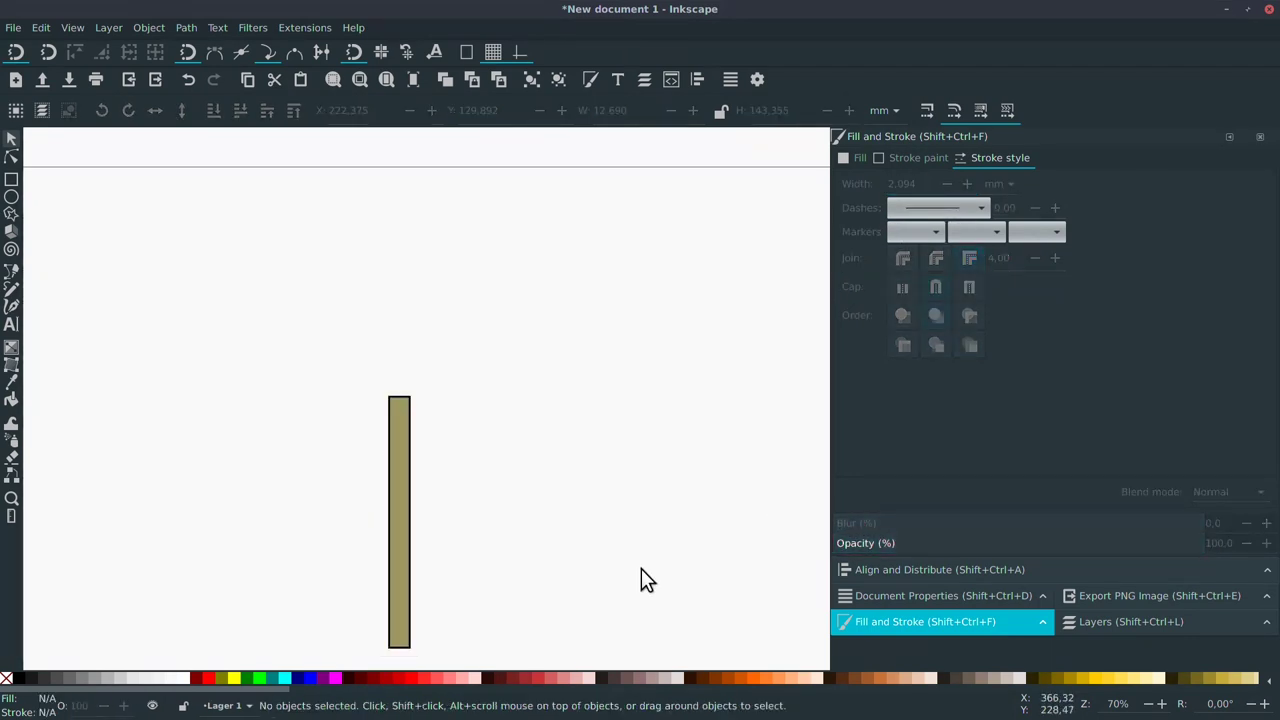
{"action": "left_click", "coordinate": [400, 499]}
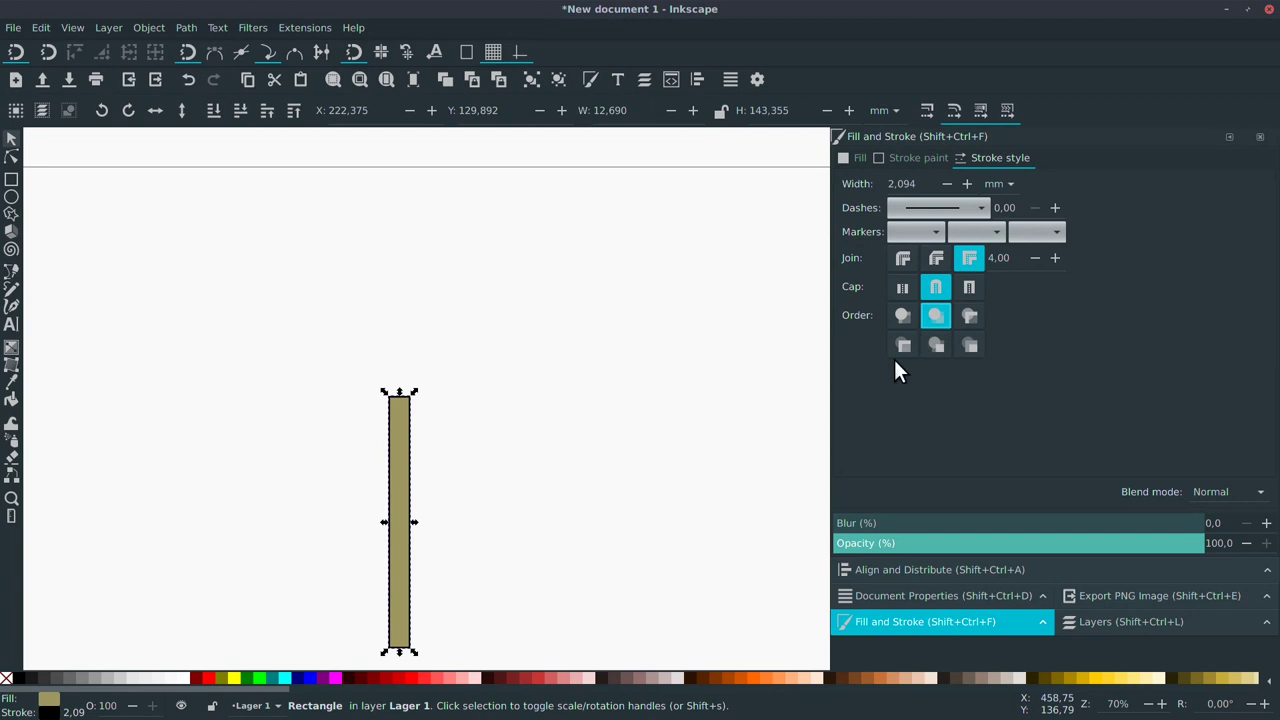
{"action": "left_click", "coordinate": [745, 490]}
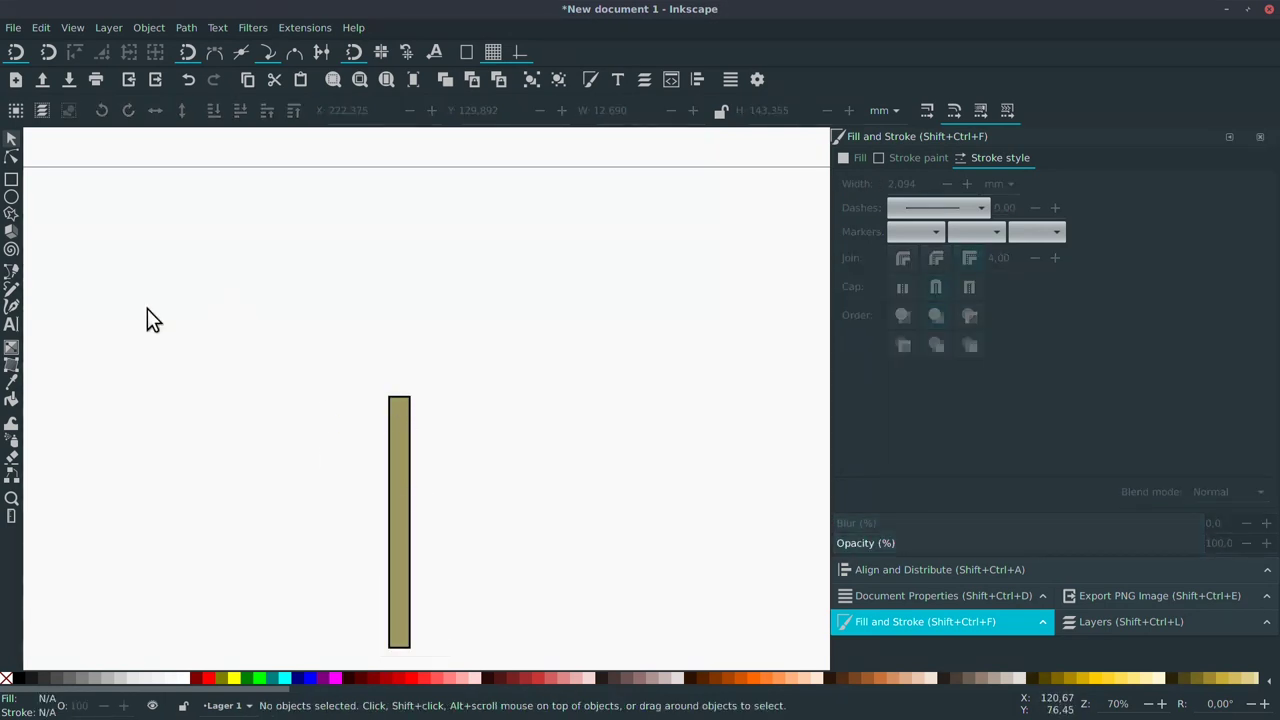
Make a yellow copy of the olive bar and narrow it to about half width.
{"action": "left_click", "coordinate": [404, 506]}
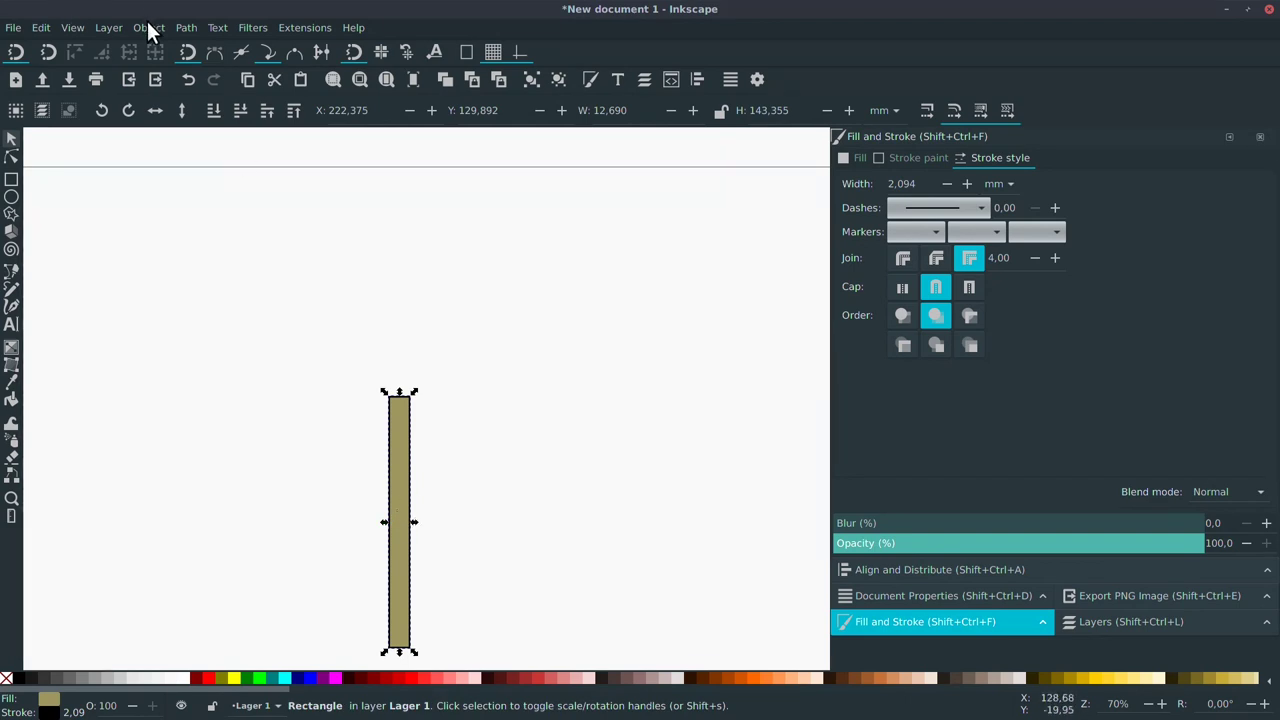
{"action": "left_click", "coordinate": [188, 28]}
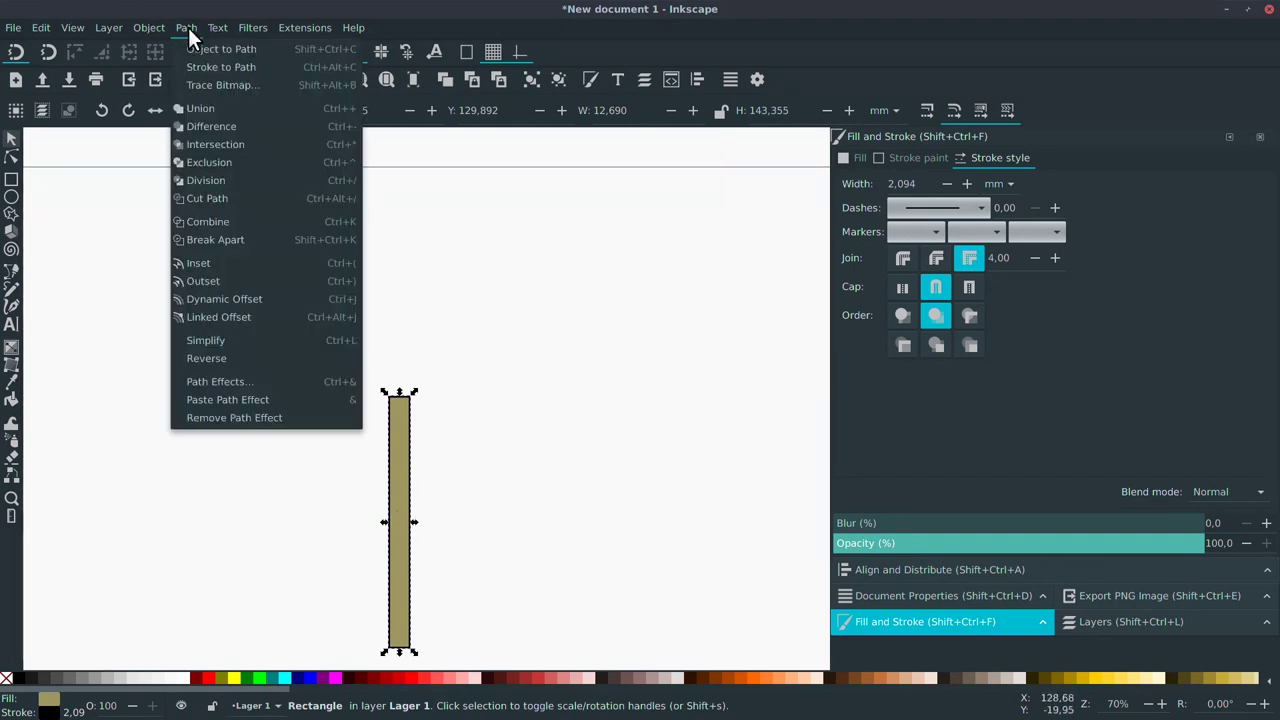
{"action": "left_click", "coordinate": [87, 342]}
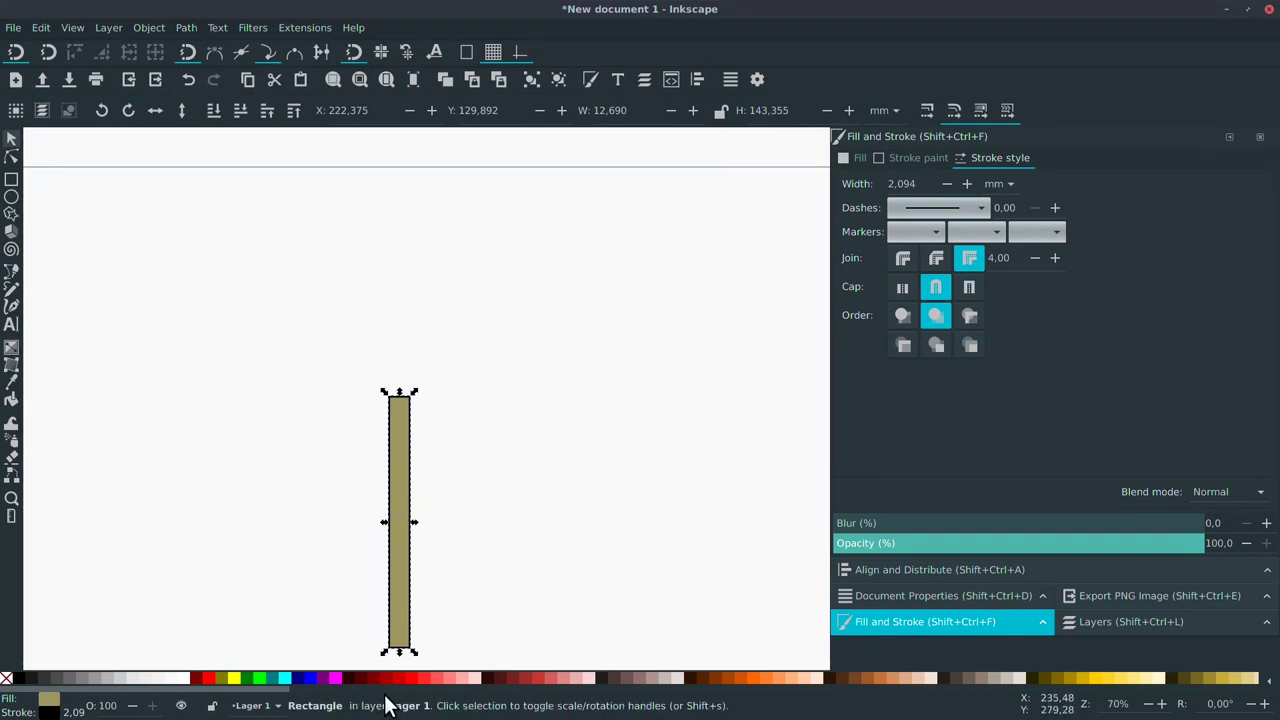
{"action": "left_click", "coordinate": [237, 680]}
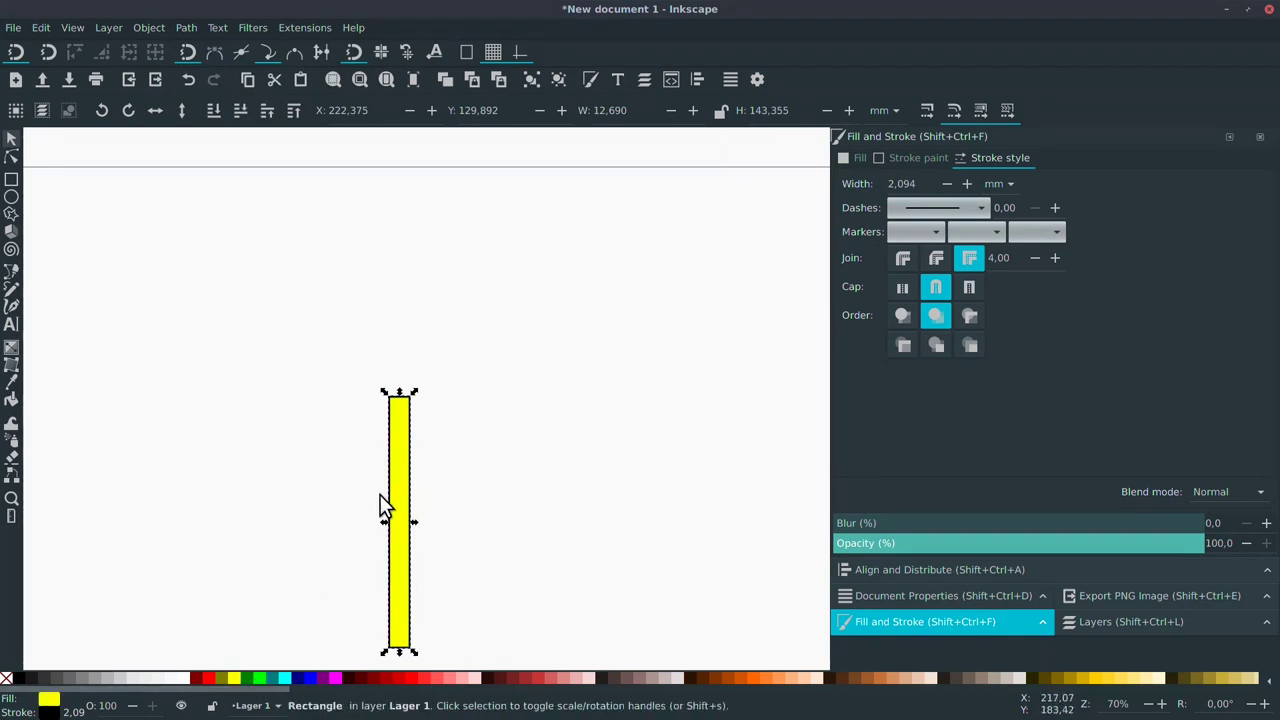
{"action": "left_click_drag", "start_coordinate": [385, 524], "coordinate": [393, 524]}
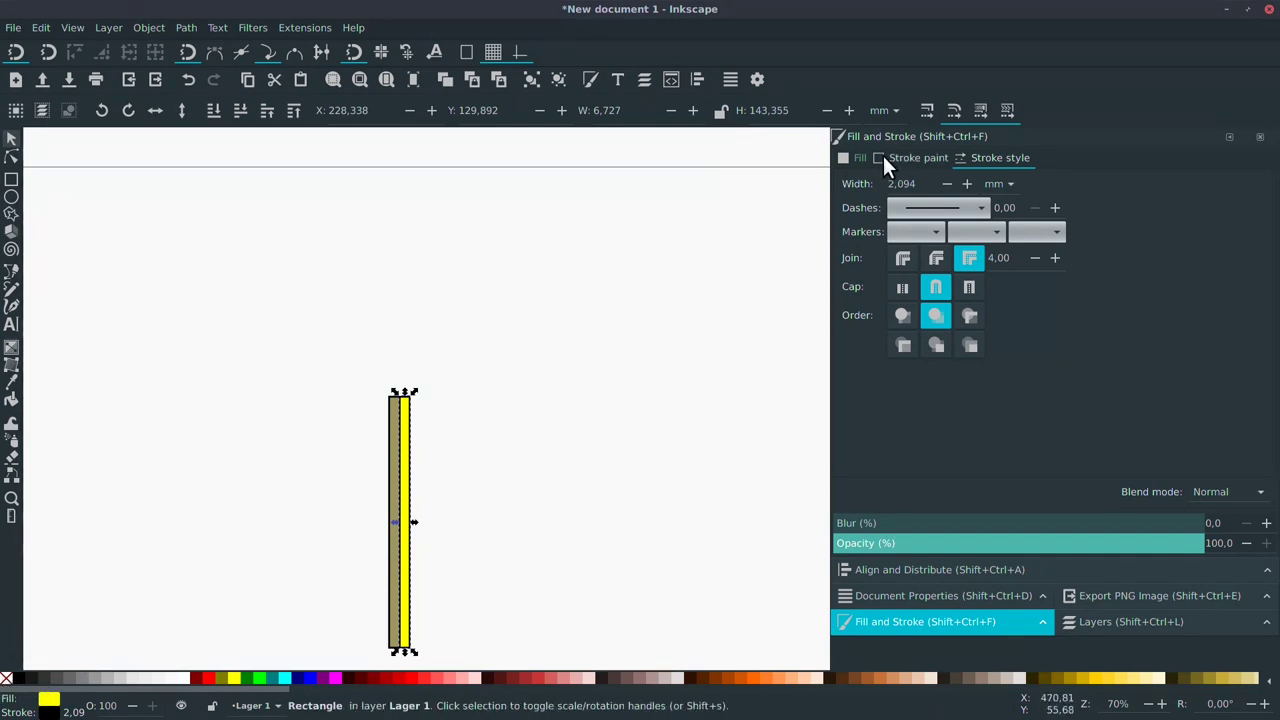
Remove the copy's outline and give it a white fill at 40% alpha.
{"action": "left_click", "coordinate": [916, 157]}
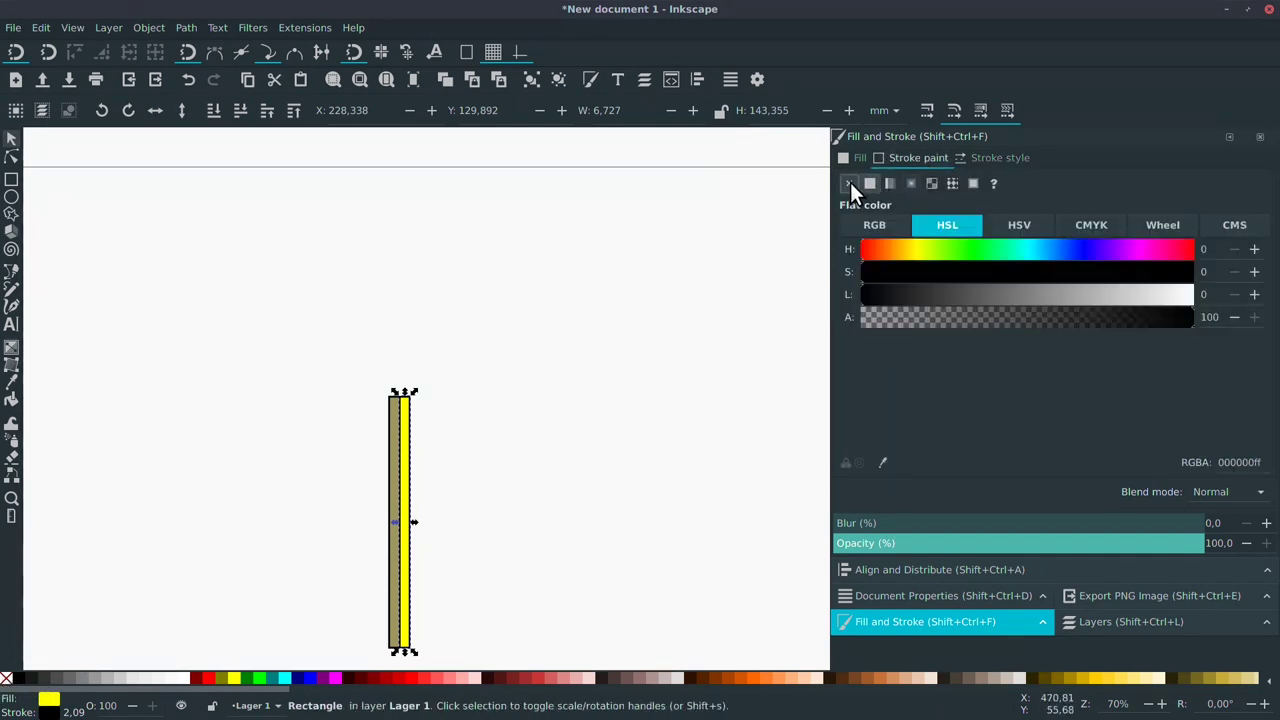
{"action": "left_click", "coordinate": [849, 183]}
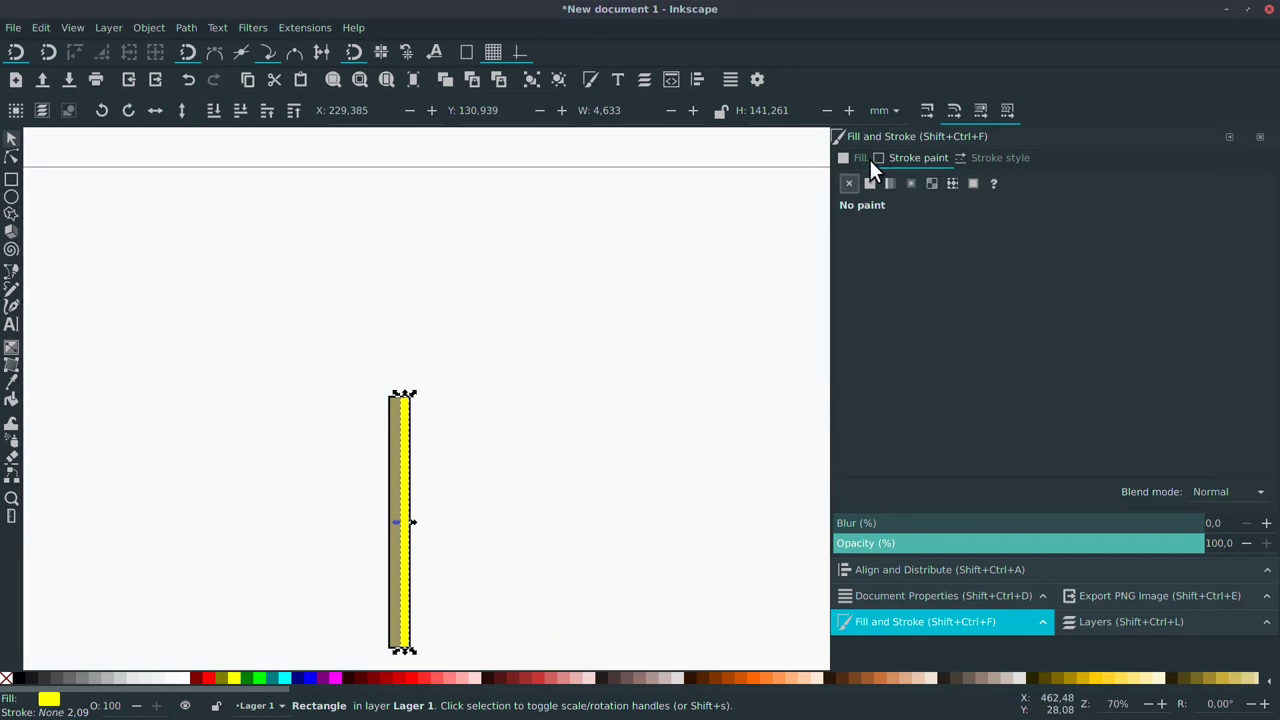
{"action": "left_click", "coordinate": [856, 158]}
{"action": "left_click_drag", "start_coordinate": [1056, 295], "coordinate": [1207, 301]}
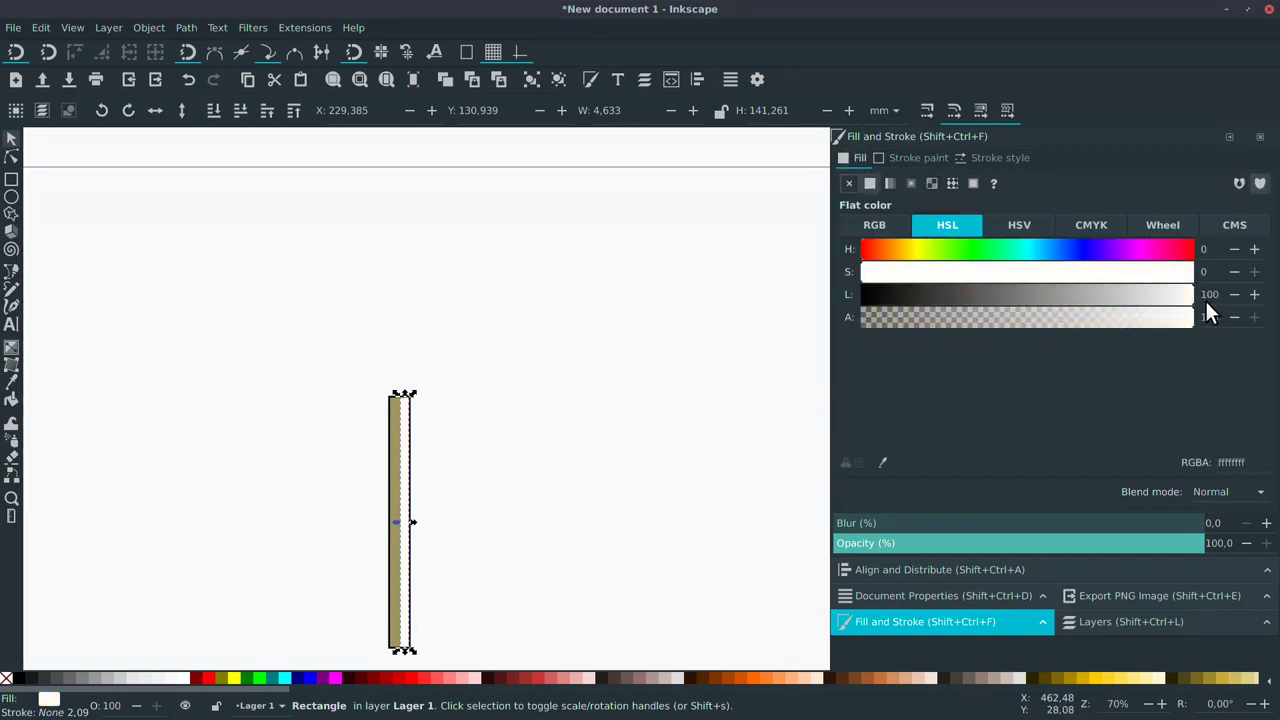
{"action": "left_click", "coordinate": [977, 318]}
{"action": "left_click_drag", "start_coordinate": [971, 320], "coordinate": [991, 320]}
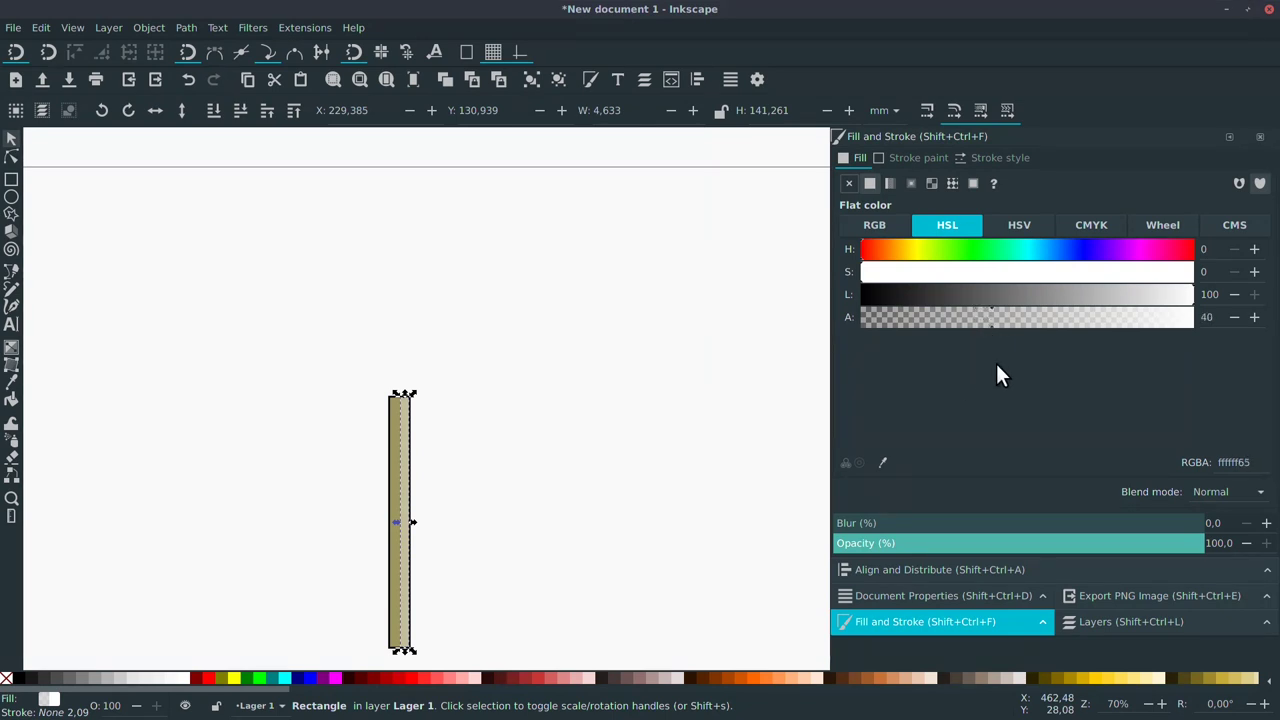
{"action": "left_click", "coordinate": [509, 482]}
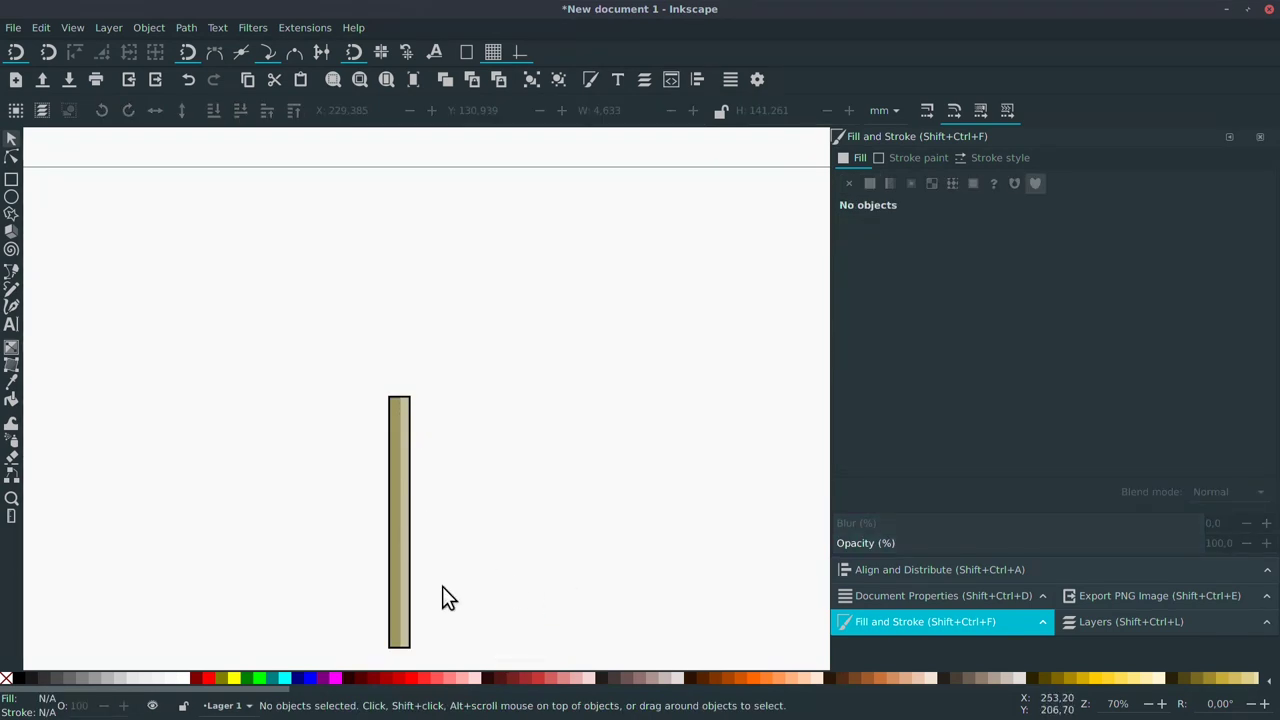
Change the olive bar's object ID from rect830 to 'stick' and confirm it.
{"action": "left_click", "coordinate": [393, 530]}
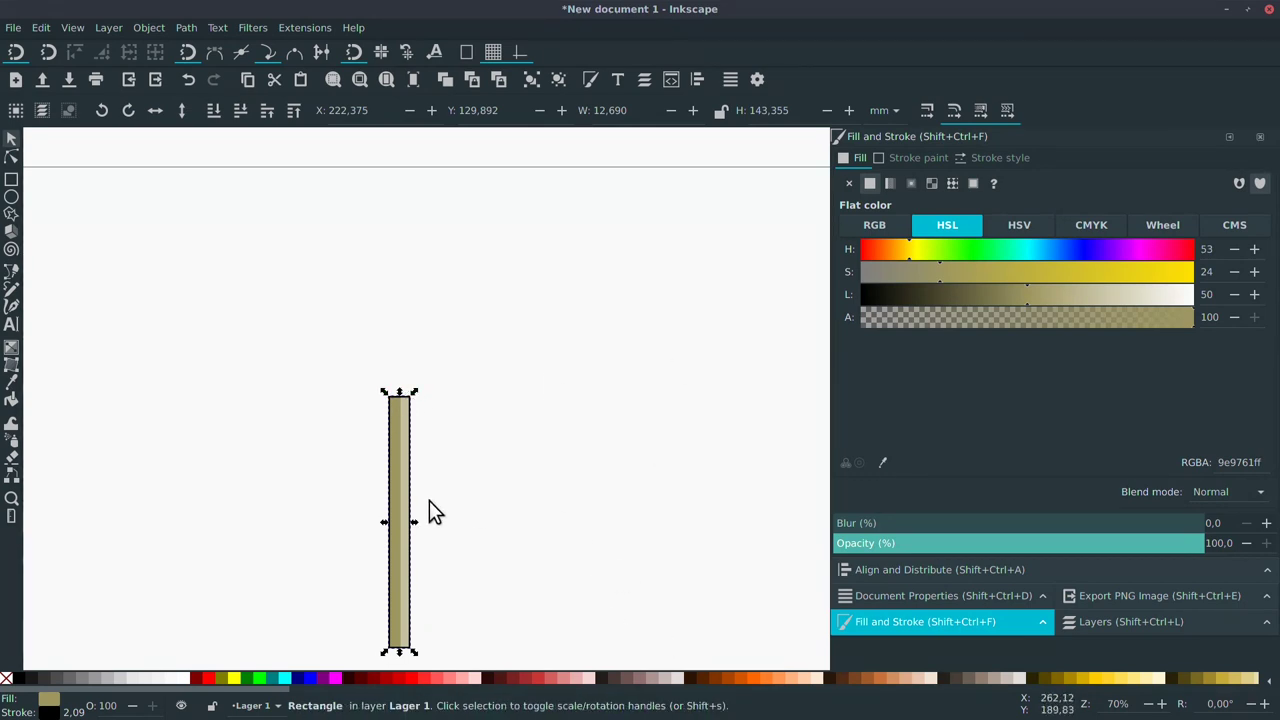
{"action": "right_click", "coordinate": [396, 466]}
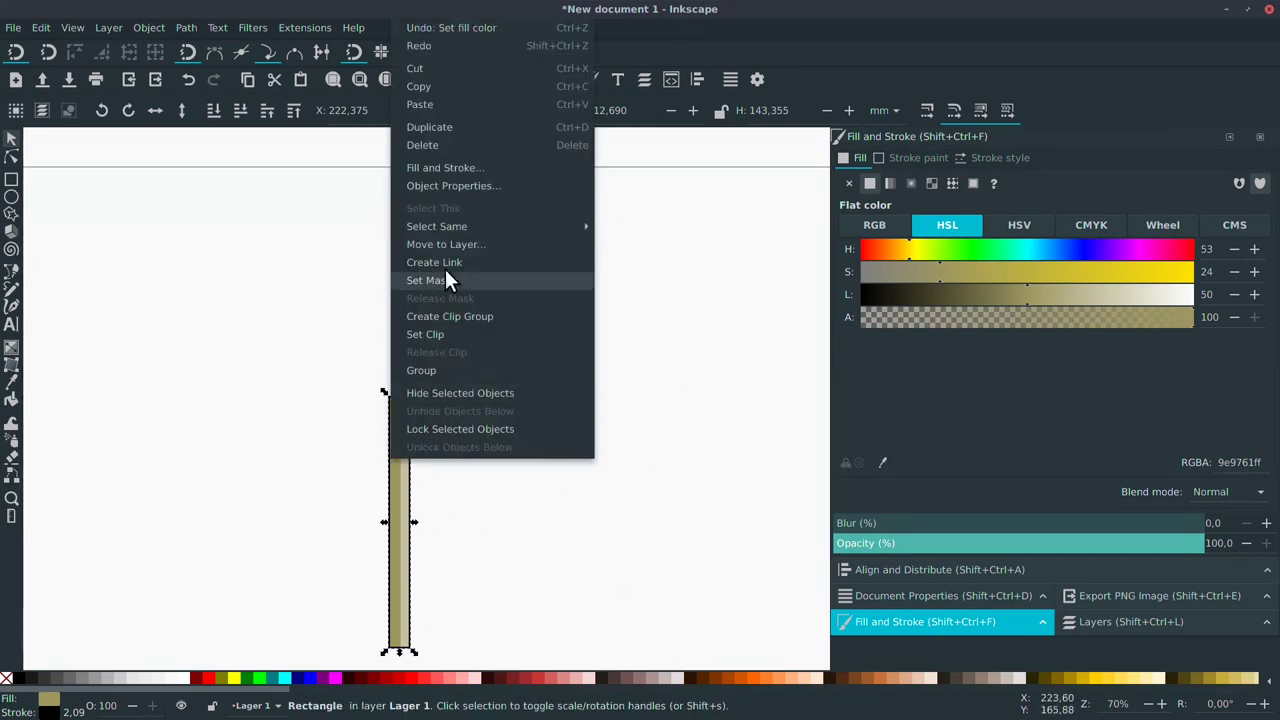
{"action": "left_click", "coordinate": [443, 187]}
{"action": "double_click", "coordinate": [975, 161]}
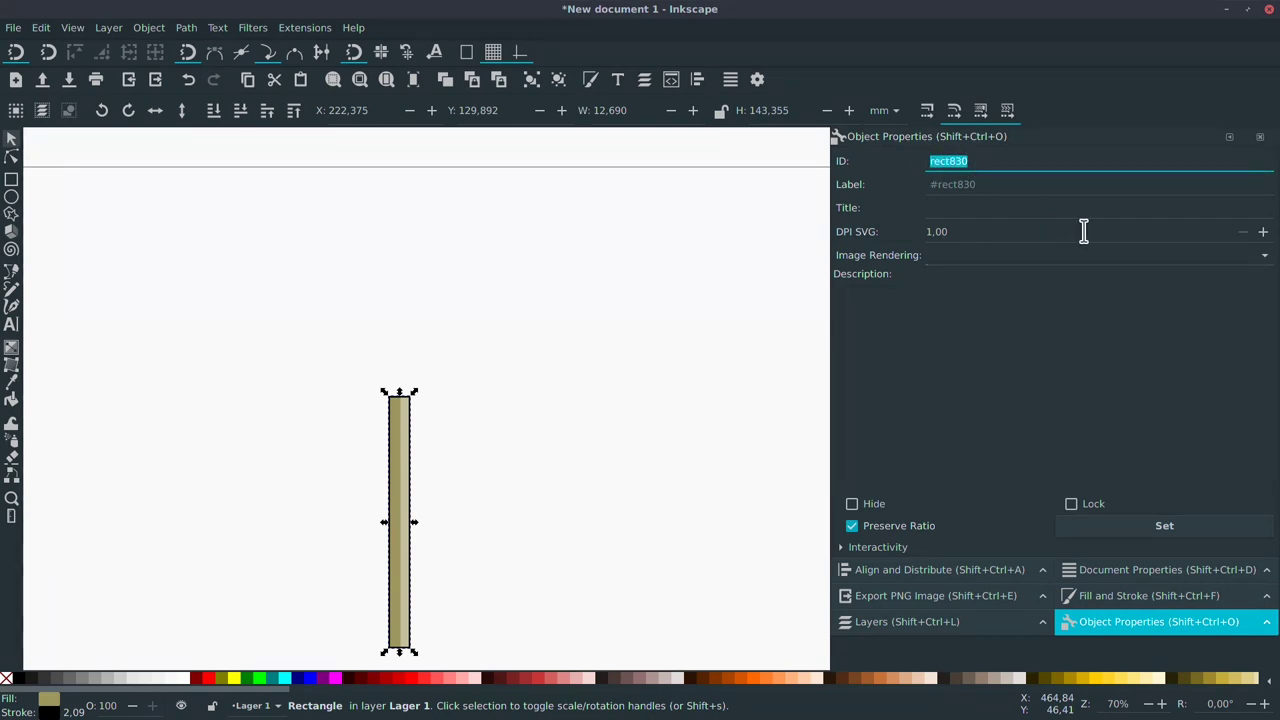
{"action": "type", "text": "stick"}
{"action": "left_click", "coordinate": [445, 543]}
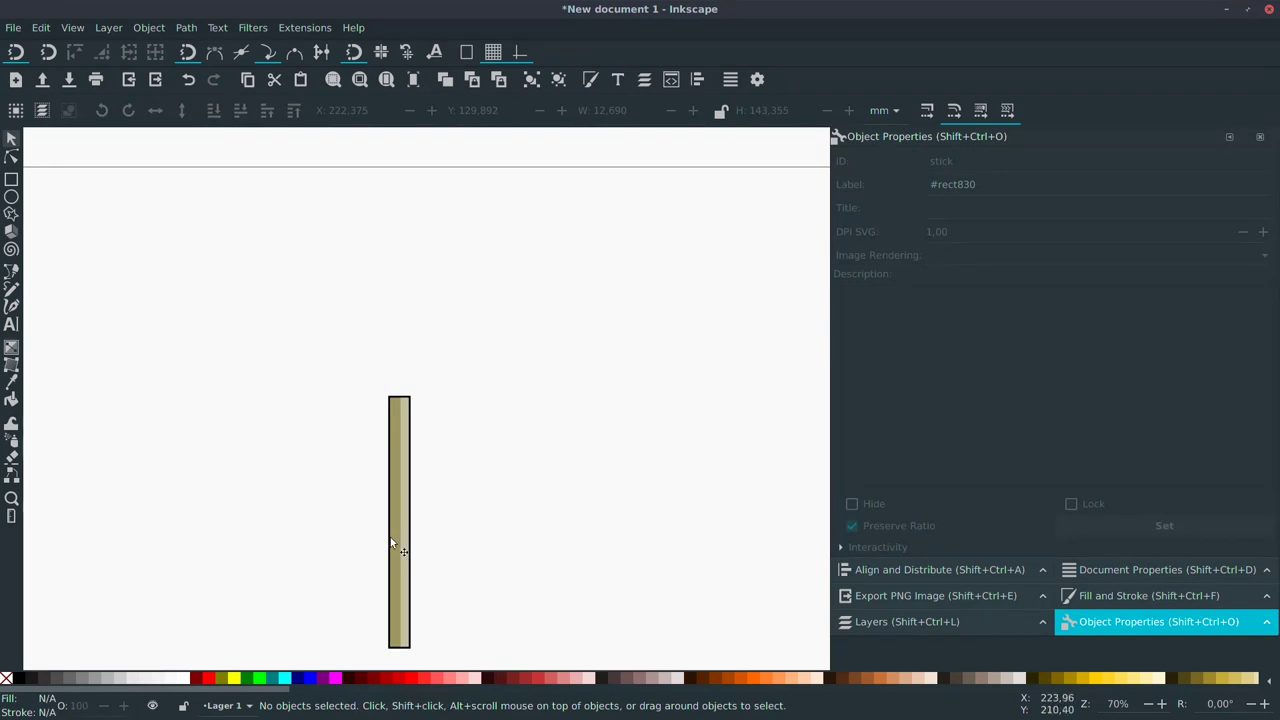
{"action": "left_click", "coordinate": [398, 543]}
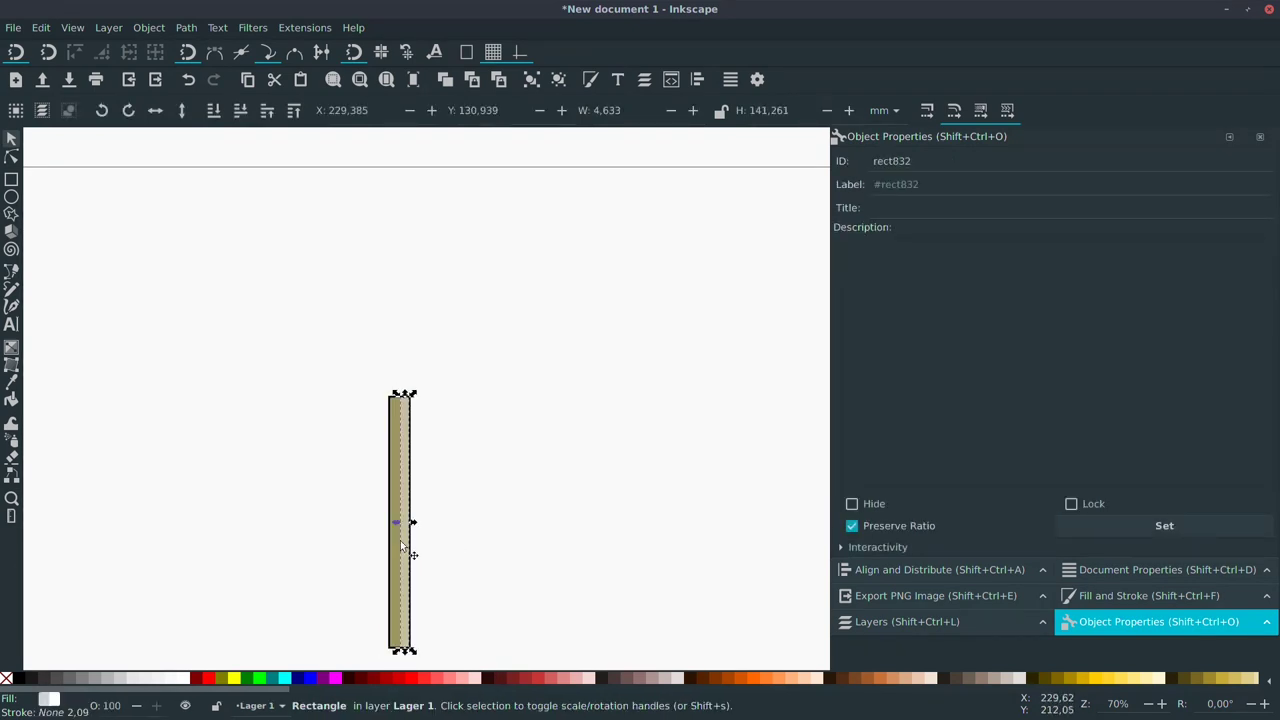
{"action": "left_click", "coordinate": [393, 553], "text": "alt"}
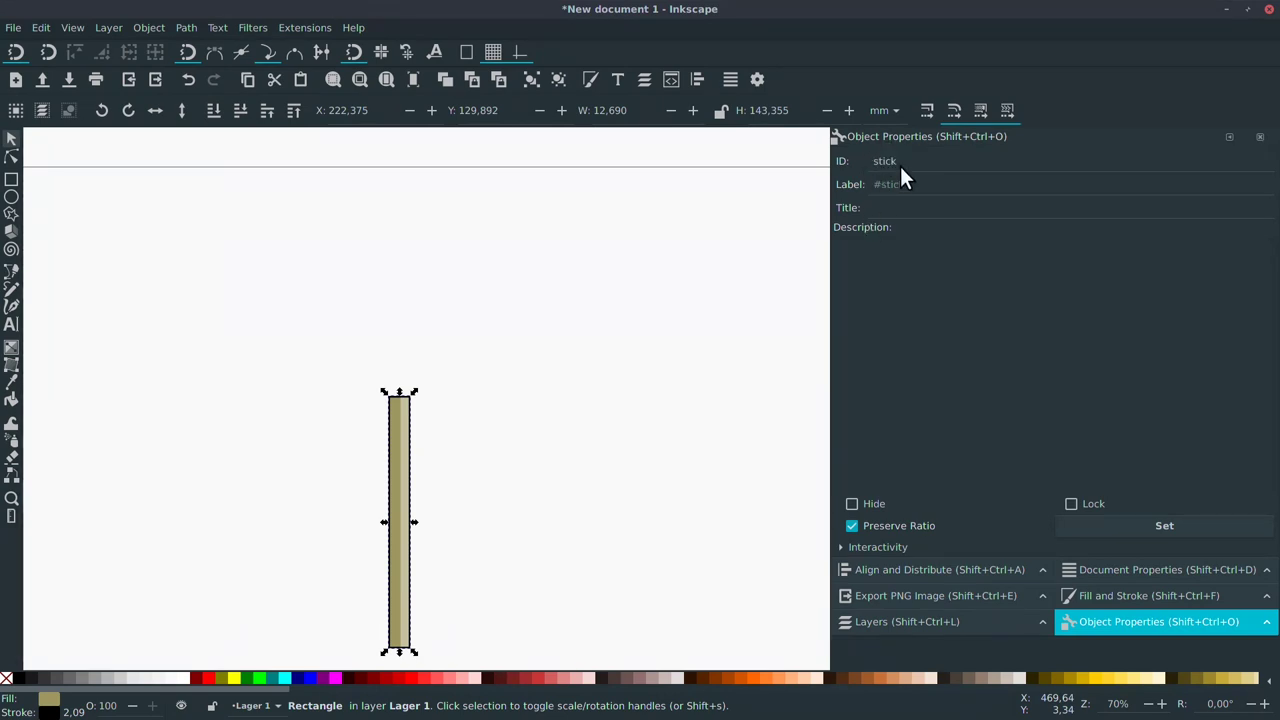
Draw a black-filled box above the stick for the match head.
{"action": "left_click", "coordinate": [490, 492]}
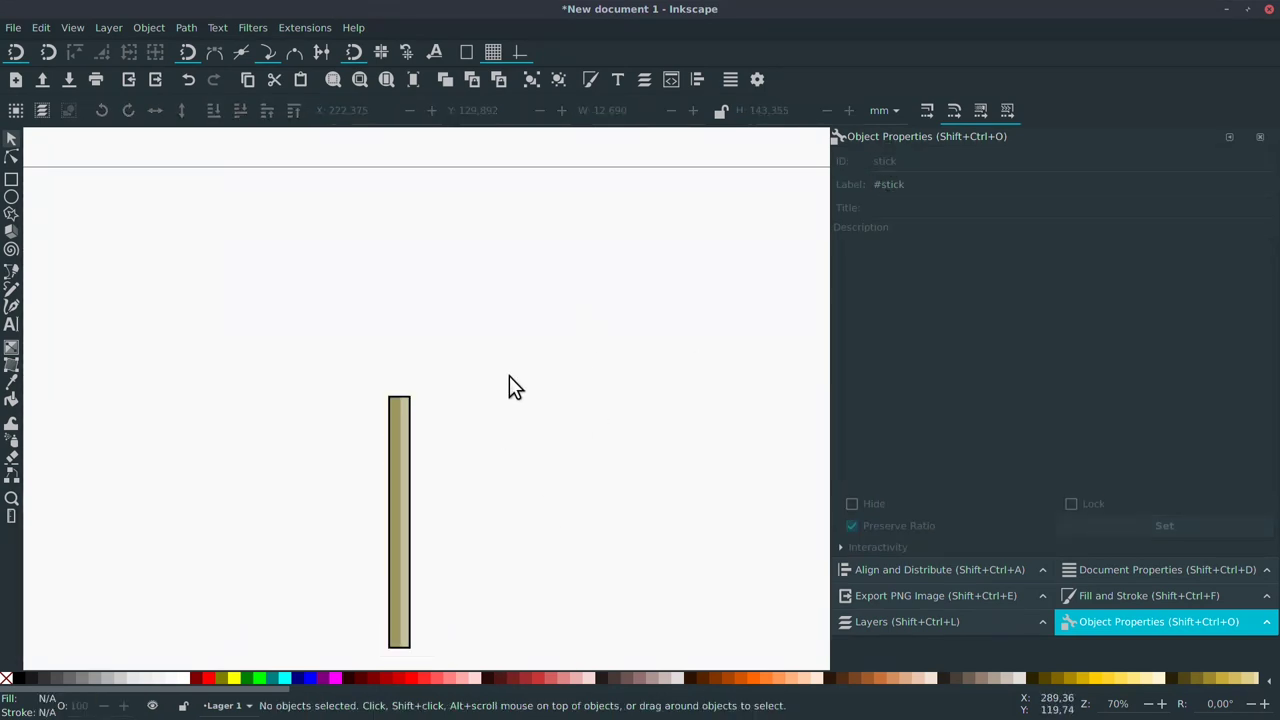
{"action": "left_click", "coordinate": [11, 180]}
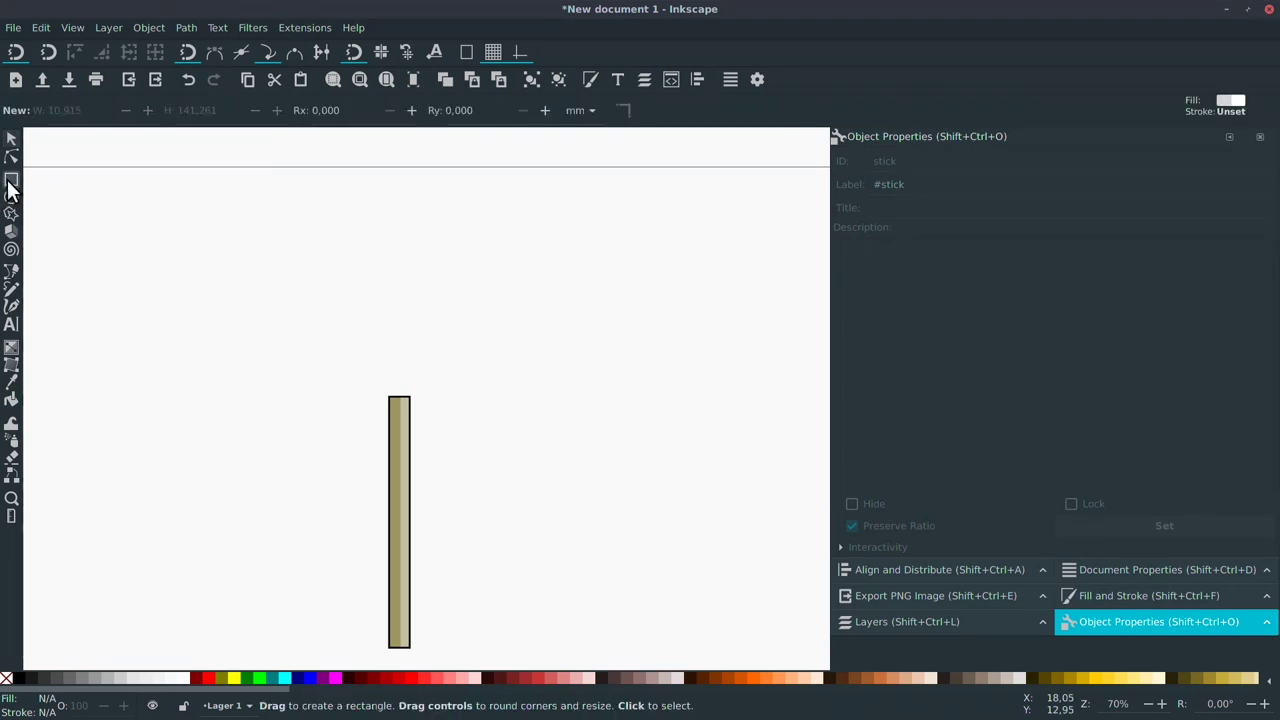
{"action": "left_click", "coordinate": [19, 679]}
{"action": "mouse_move", "coordinate": [372, 340]}
{"action": "left_mouse_down"}
{"action": "mouse_move", "coordinate": [429, 403]}
{"action": "mouse_move", "coordinate": [402, 381]}
{"action": "mouse_move", "coordinate": [430, 366]}
{"action": "mouse_move", "coordinate": [407, 351]}
{"action": "mouse_move", "coordinate": [423, 366]}
{"action": "left_mouse_up"}
Round the head box's corners and centre it on top of the stick.
{"action": "key", "text": "s"}
{"action": "key", "text": "n"}
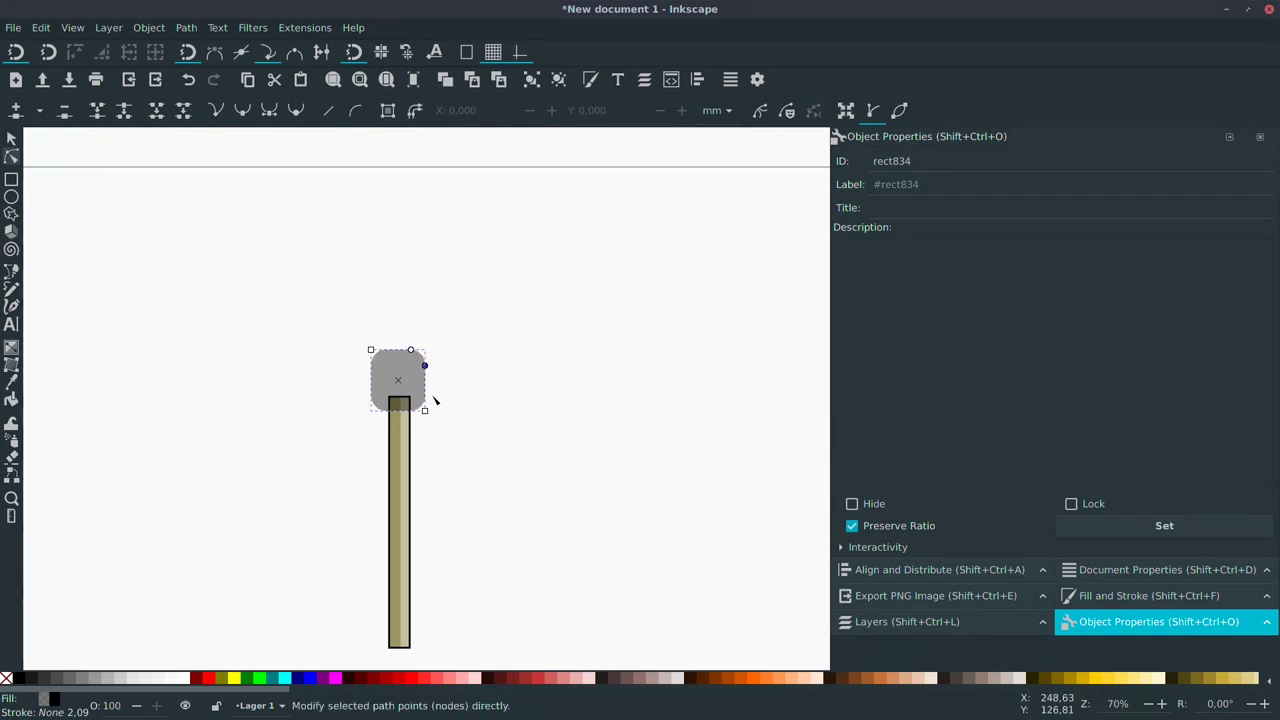
{"action": "left_click", "coordinate": [534, 443]}
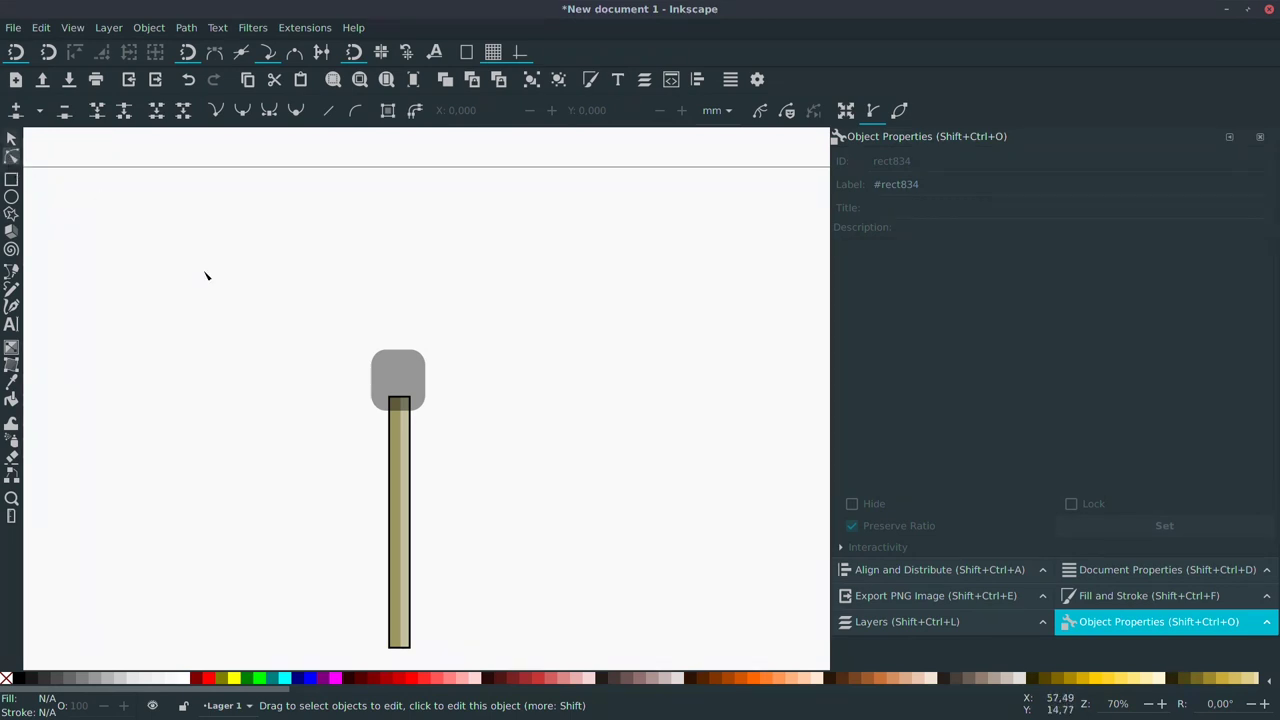
{"action": "key", "text": "s"}
{"action": "left_click", "coordinate": [403, 374]}
{"action": "mouse_move", "coordinate": [397, 372]}
{"action": "left_mouse_down"}
{"action": "mouse_move", "coordinate": [399, 388]}
{"action": "mouse_move", "coordinate": [399, 372]}
{"action": "left_mouse_up"}
{"action": "scroll", "coordinate": [400, 368], "scroll_direction": "up", "scroll_amount": 4}
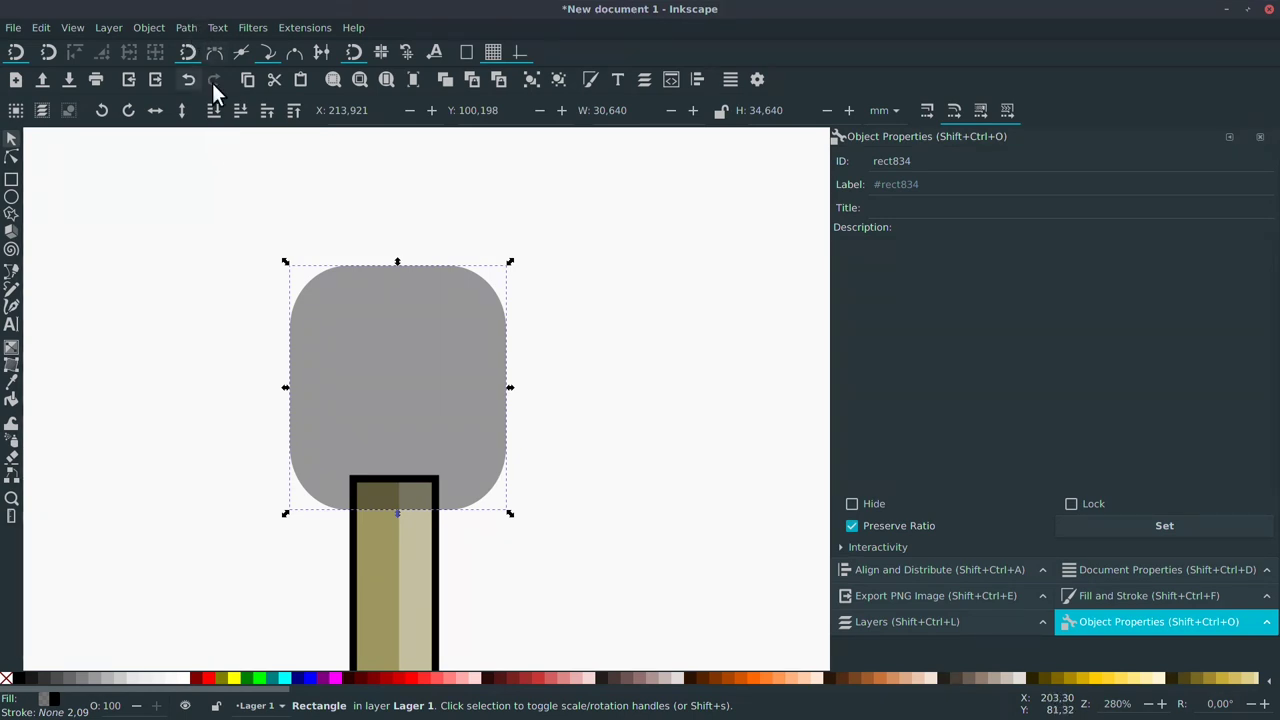
Convert the head to a path with Object to Path and pull its lower corner nodes slightly inward.
{"action": "left_click", "coordinate": [183, 28]}
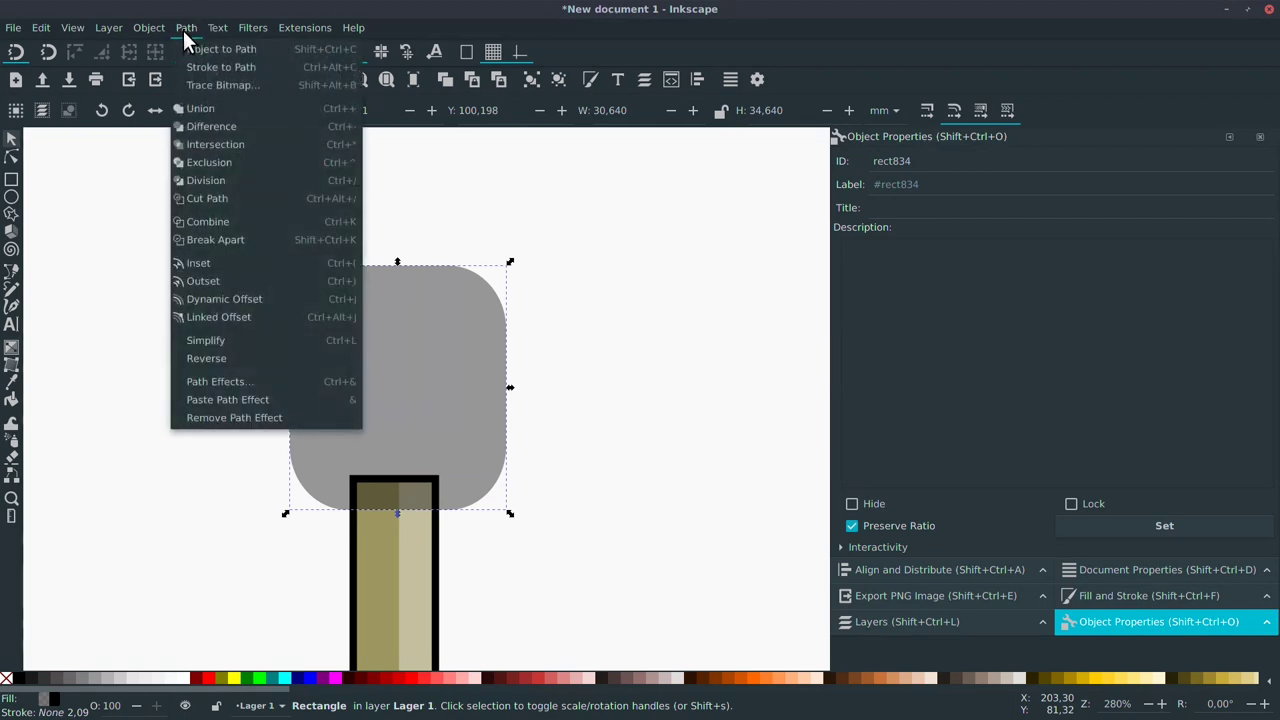
{"action": "left_click", "coordinate": [260, 53]}
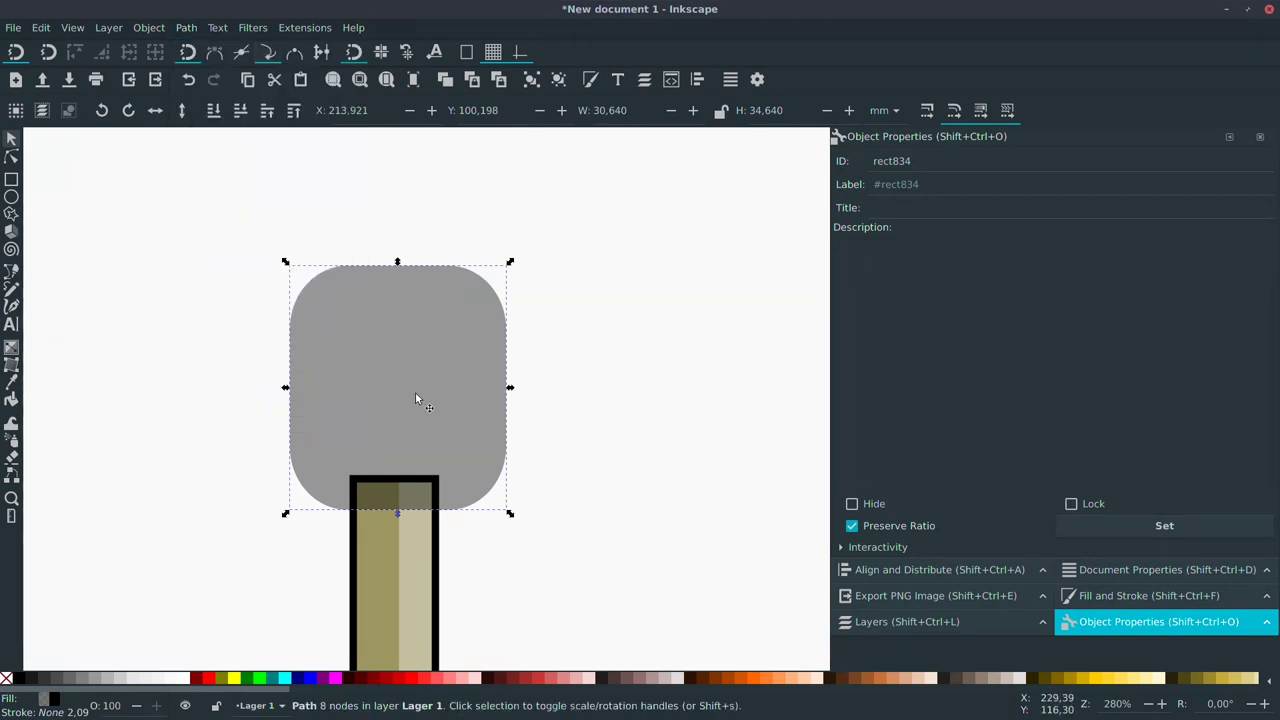
{"action": "key", "text": "n"}
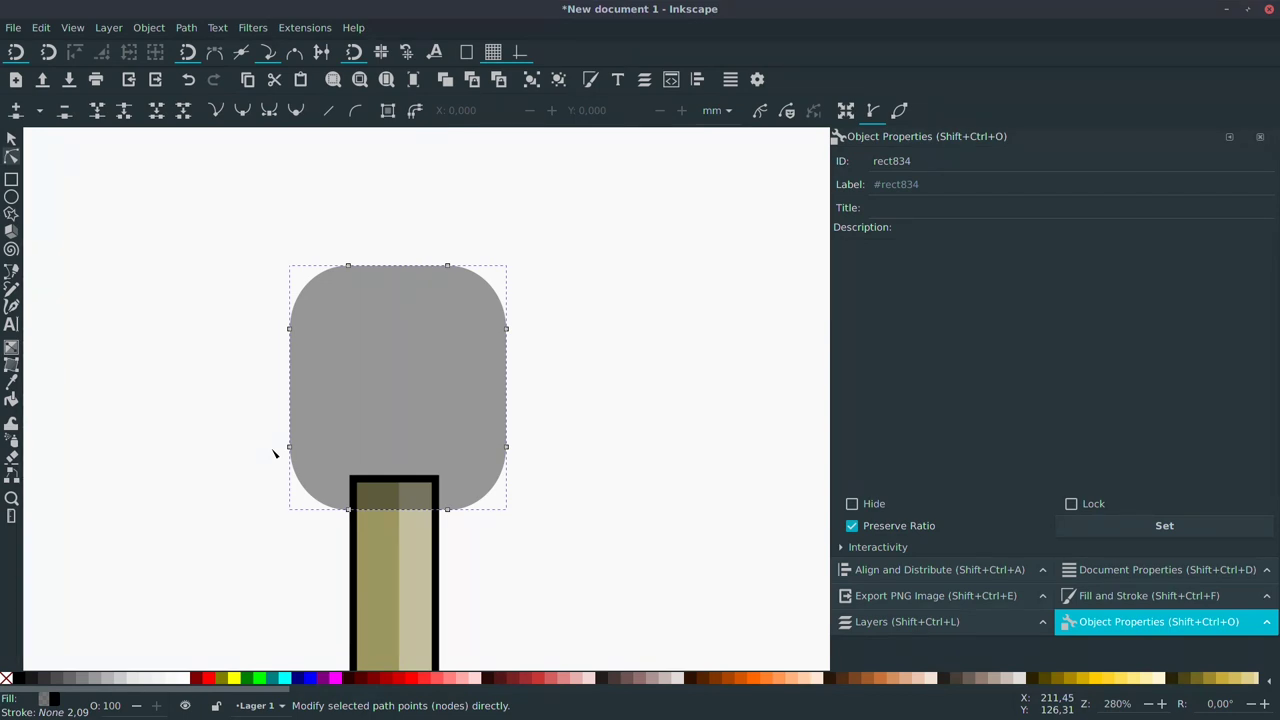
{"action": "mouse_move", "coordinate": [273, 437]}
{"action": "left_mouse_down"}
{"action": "mouse_move", "coordinate": [351, 528]}
{"action": "mouse_move", "coordinate": [355, 511]}
{"action": "left_mouse_up"}
{"action": "left_click_drag", "start_coordinate": [537, 440], "coordinate": [430, 562]}
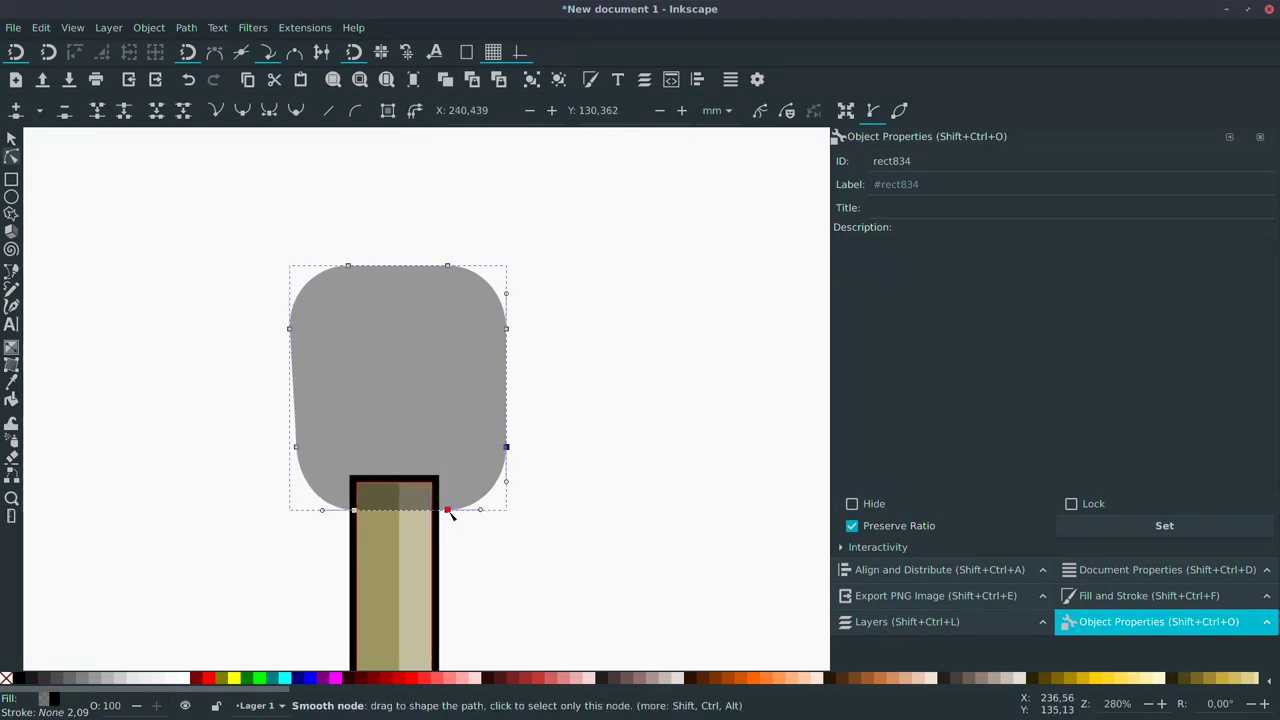
{"action": "left_click_drag", "start_coordinate": [447, 513], "coordinate": [442, 514]}
{"action": "left_click", "coordinate": [575, 500]}
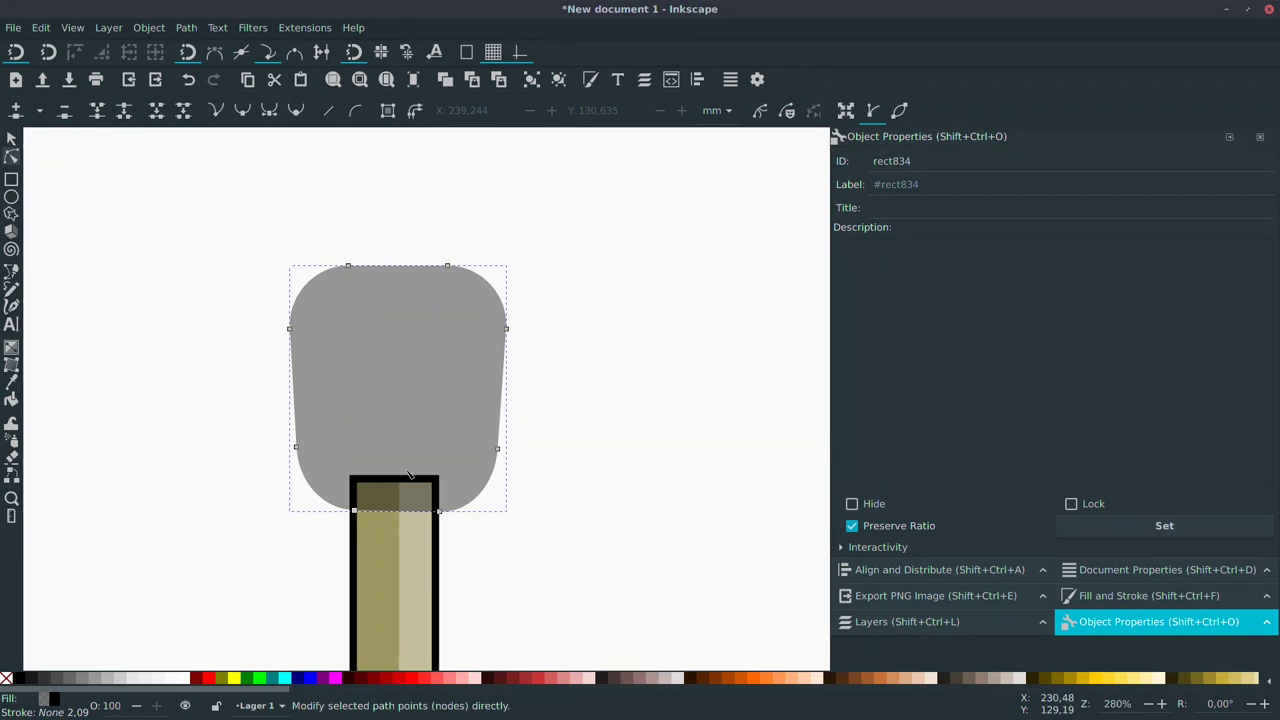
{"action": "key", "text": "s"}
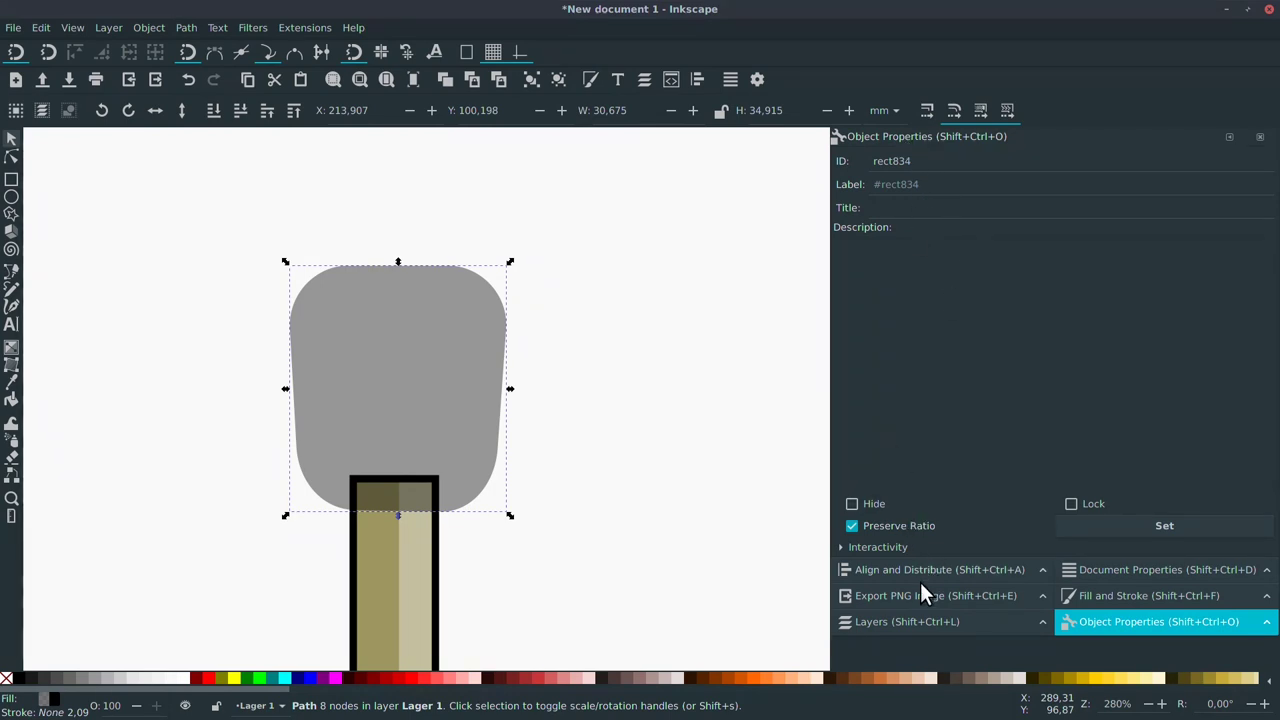
Set the head's black fill alpha to 100 so it is fully opaque.
{"action": "left_click", "coordinate": [1104, 593]}
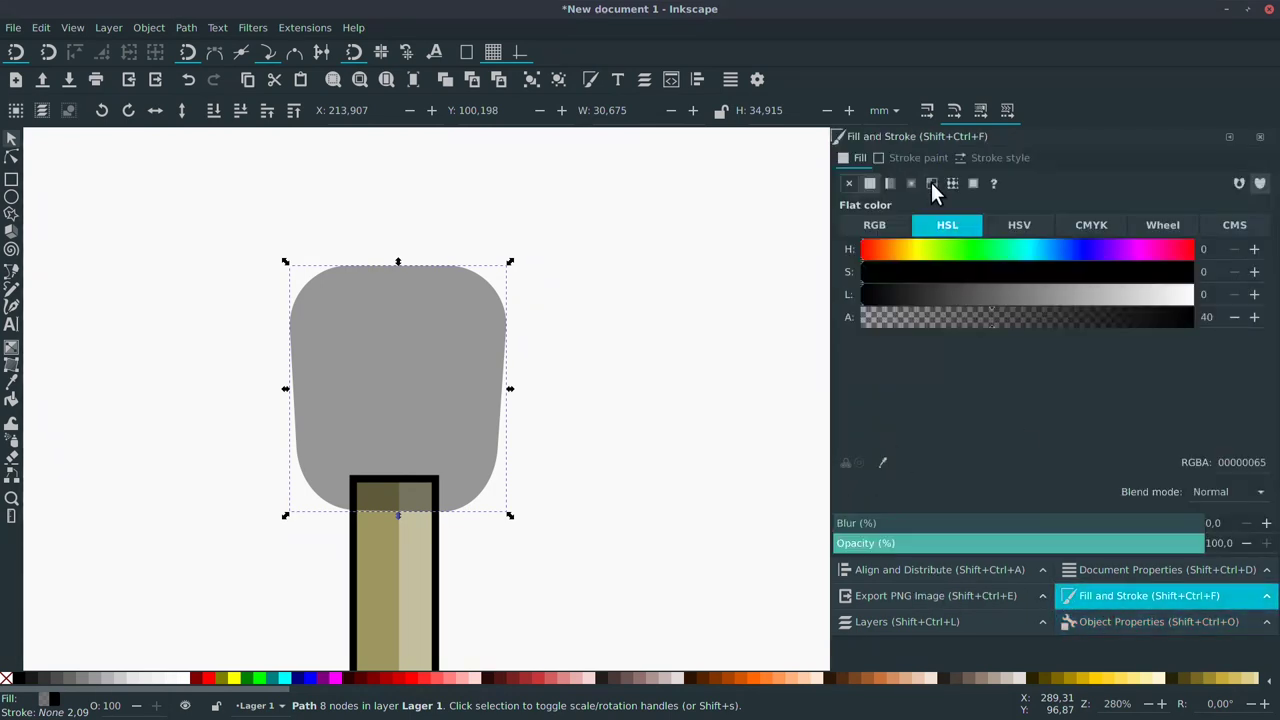
{"action": "left_click_drag", "start_coordinate": [1024, 315], "coordinate": [1227, 316]}
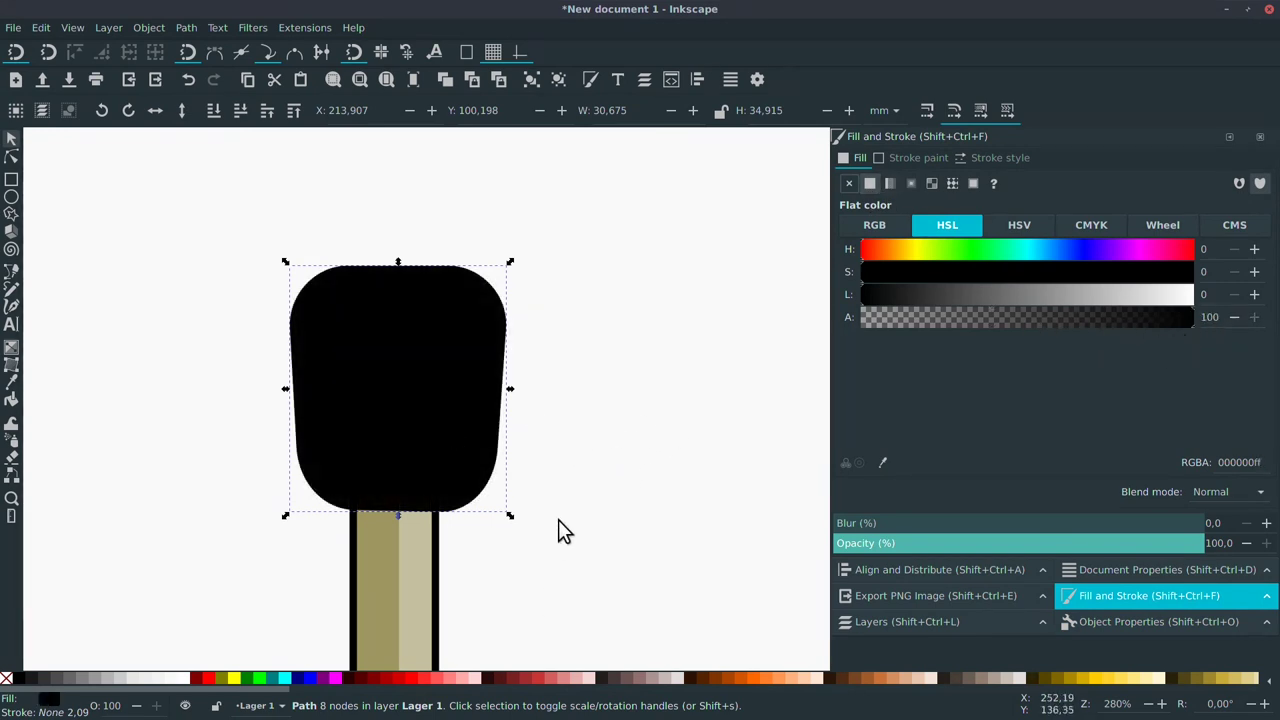
{"action": "scroll", "coordinate": [563, 527], "scroll_direction": "down", "scroll_amount": 3}
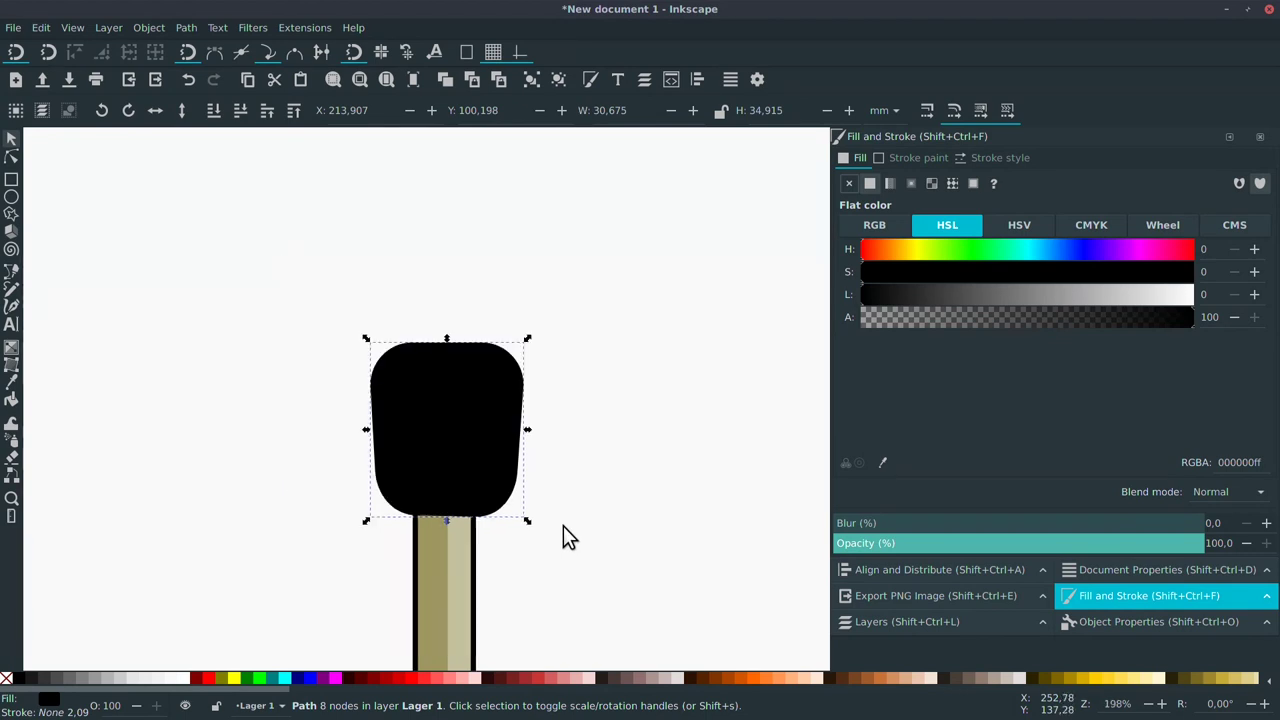
{"action": "scroll", "coordinate": [569, 474], "scroll_direction": "down", "scroll_amount": 5}
Narrow the head to about 25.144 mm wide.
{"action": "left_click", "coordinate": [617, 460]}
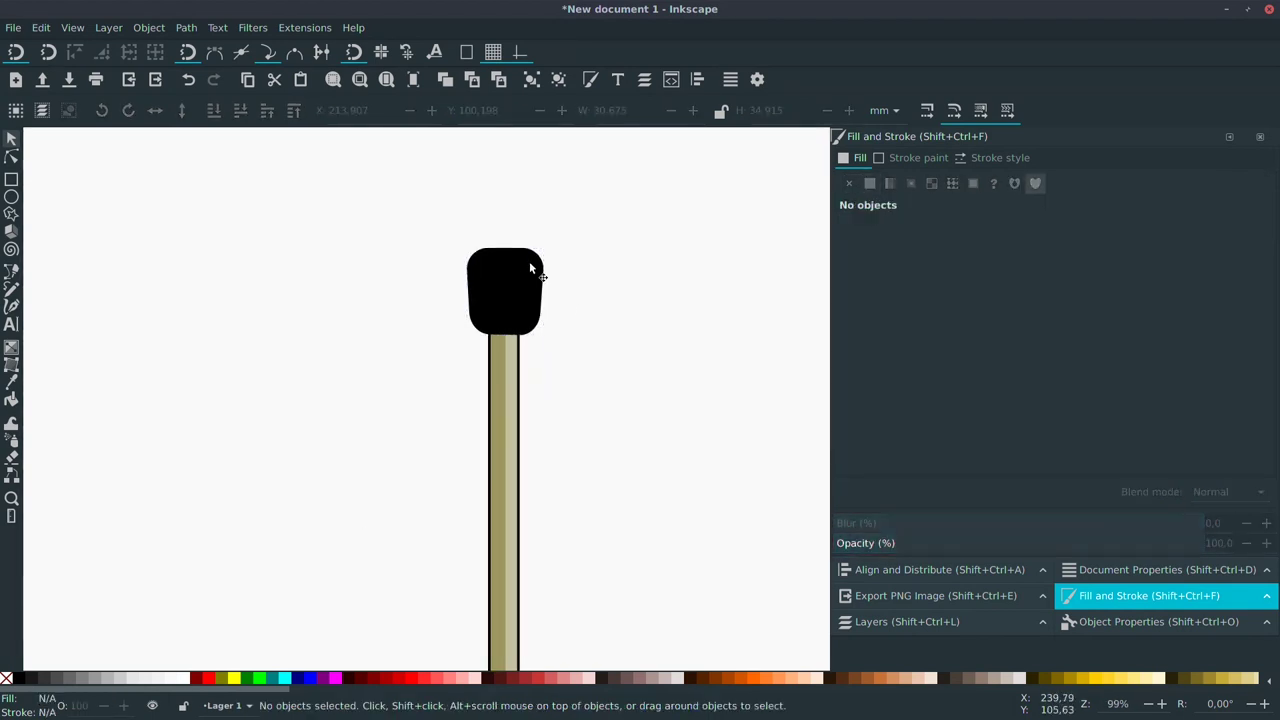
{"action": "left_click", "coordinate": [532, 287]}
{"action": "left_click_drag", "start_coordinate": [543, 297], "coordinate": [543, 292]}
{"action": "left_click", "coordinate": [627, 463]}
{"action": "scroll", "coordinate": [627, 463], "scroll_direction": "down", "scroll_amount": 2}
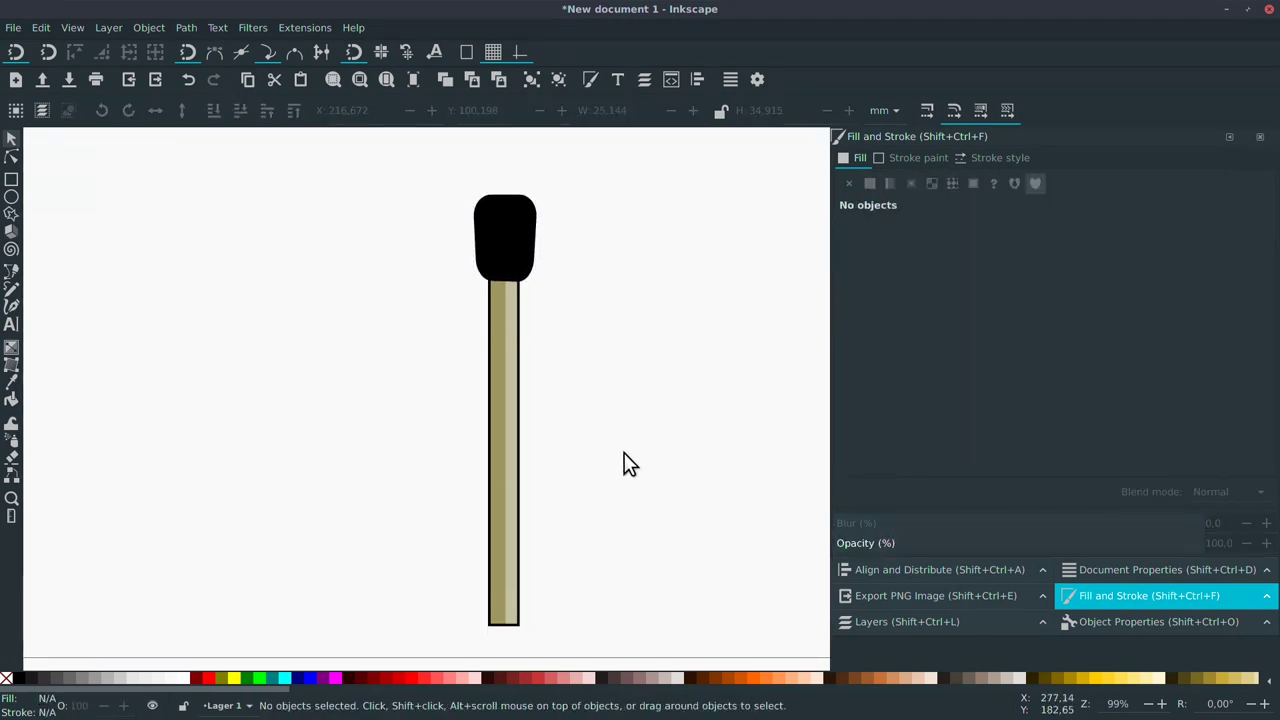
{"action": "scroll", "coordinate": [627, 463], "scroll_direction": "up", "scroll_amount": 1, "text": "ctrl"}
{"action": "scroll", "coordinate": [627, 463], "scroll_direction": "down", "scroll_amount": 3, "text": "ctrl"}
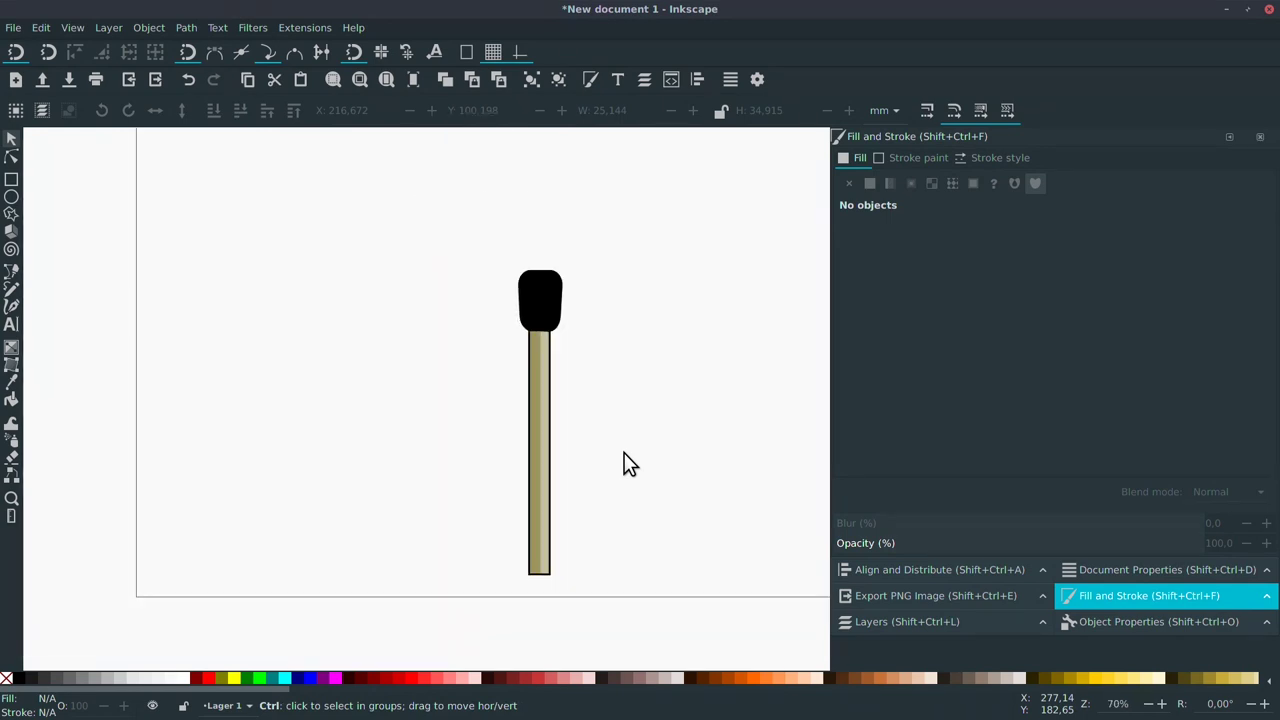
Set the head's object ID to 'head' and confirm it.
{"action": "left_click", "coordinate": [538, 288]}
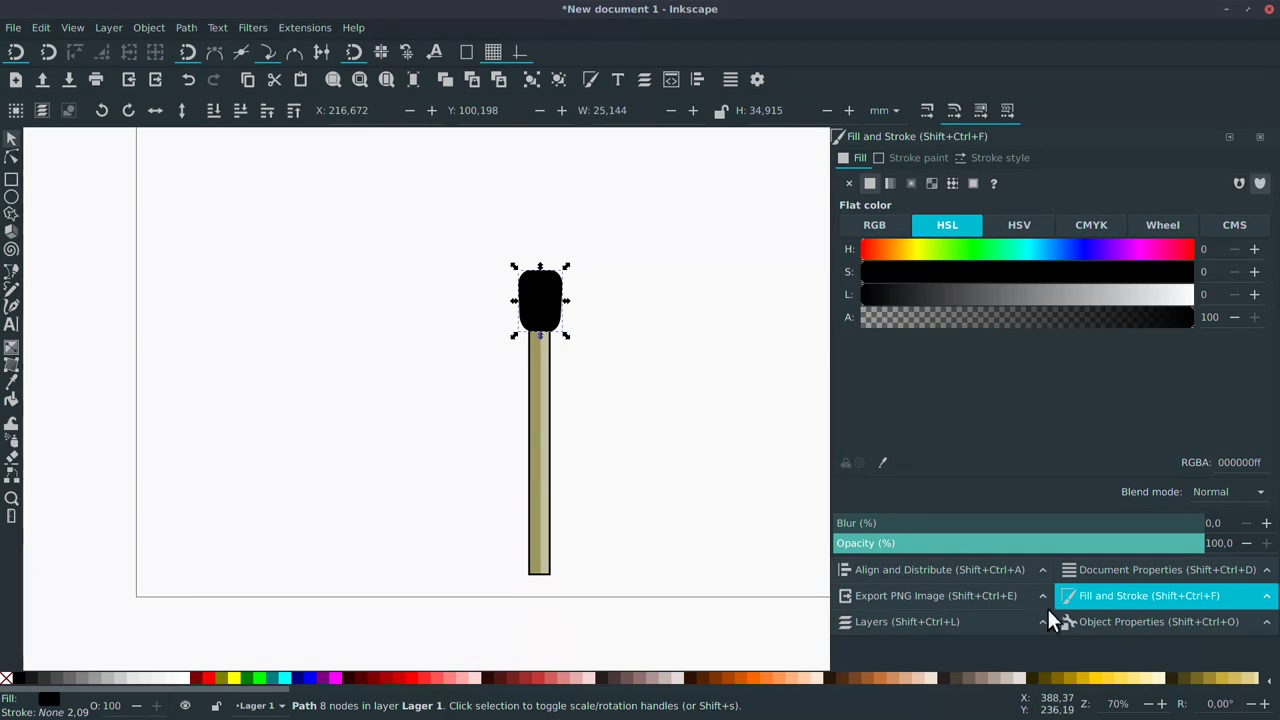
{"action": "left_click", "coordinate": [1127, 624]}
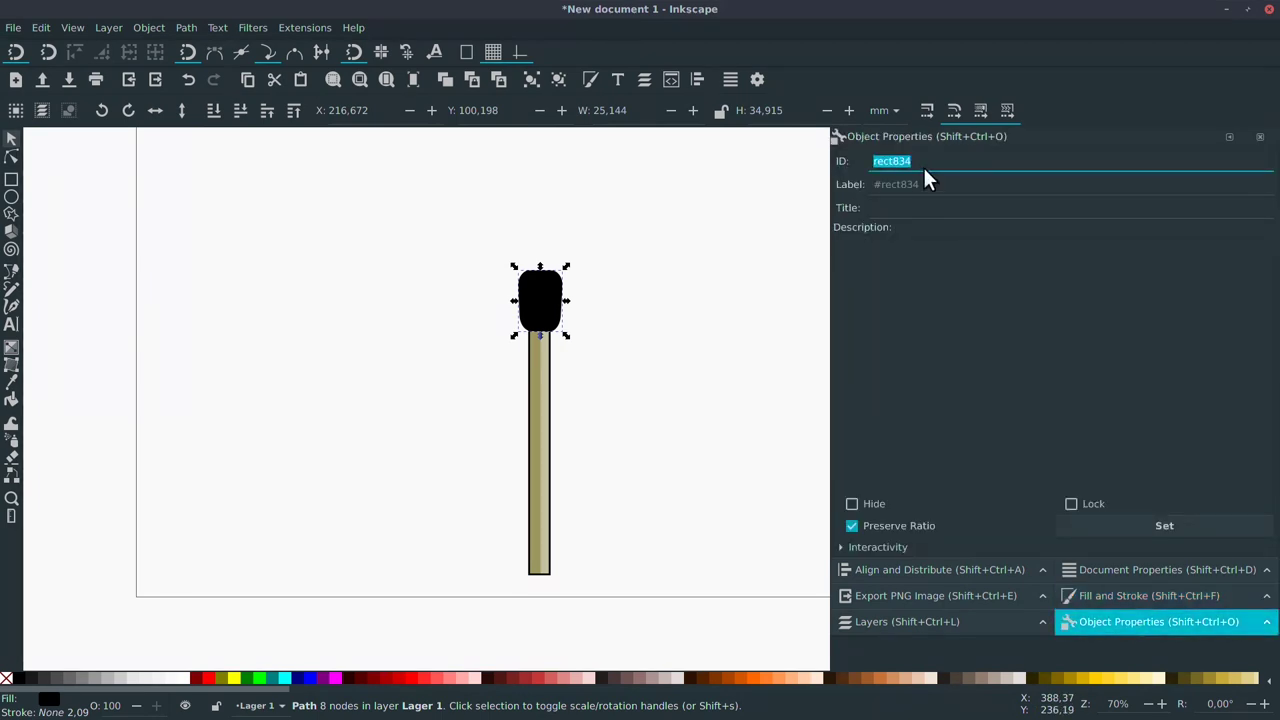
{"action": "type", "text": "head"}
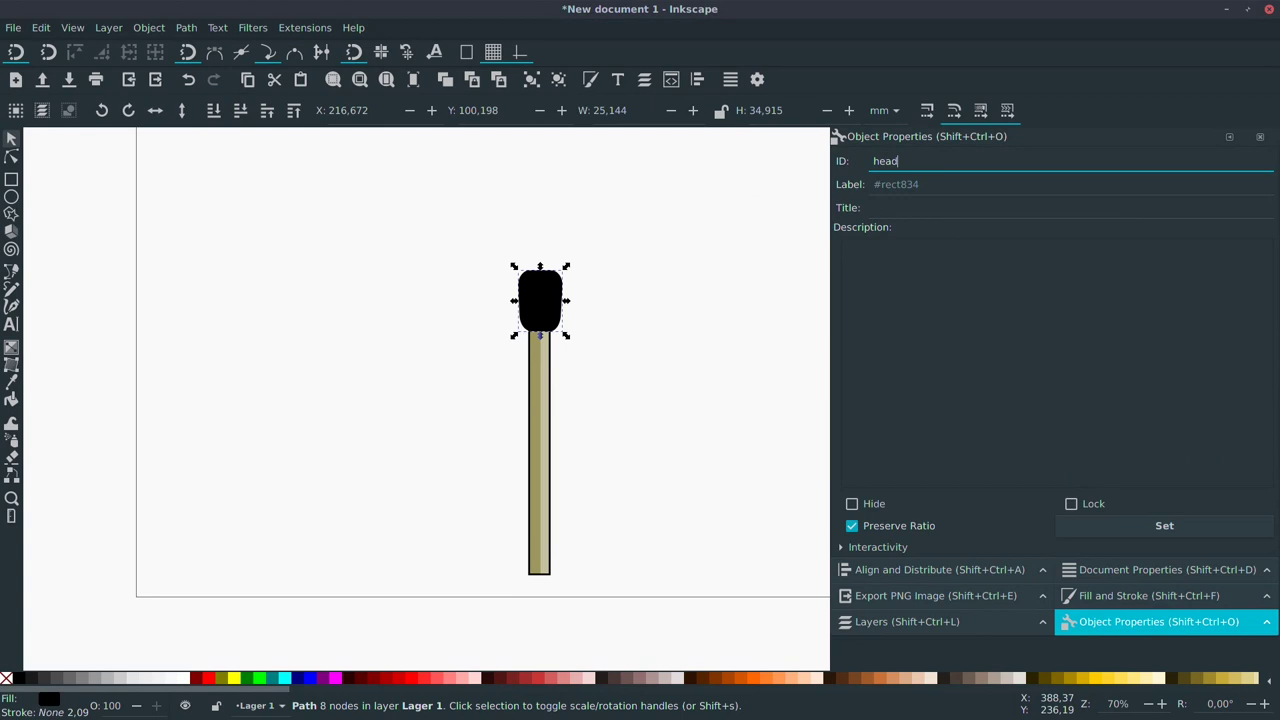
{"action": "left_click", "coordinate": [740, 430]}
{"action": "left_click", "coordinate": [548, 300]}
{"action": "left_click", "coordinate": [606, 378]}
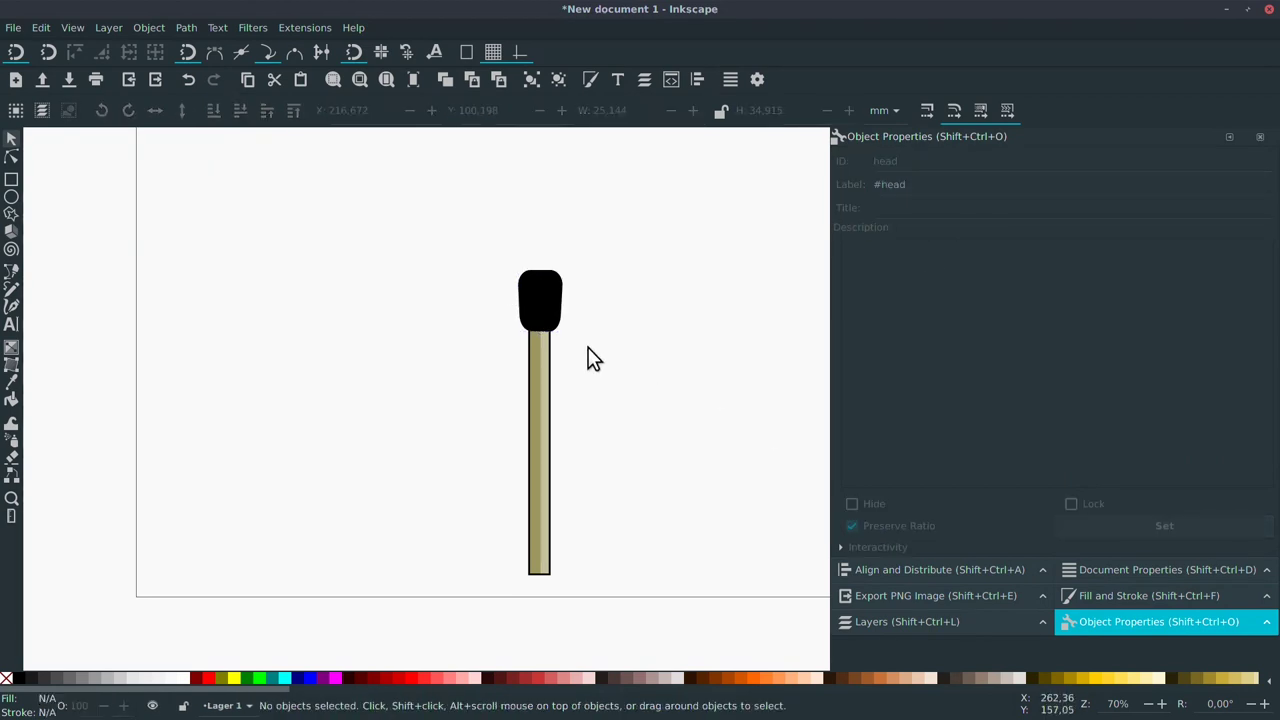
Select the Pen tool in BSpline mode, with snapping left on.
{"action": "mouse_move", "coordinate": [659, 305]}
{"action": "left_mouse_down"}
{"action": "mouse_move", "coordinate": [597, 326]}
{"action": "mouse_move", "coordinate": [546, 394]}
{"action": "left_mouse_up"}
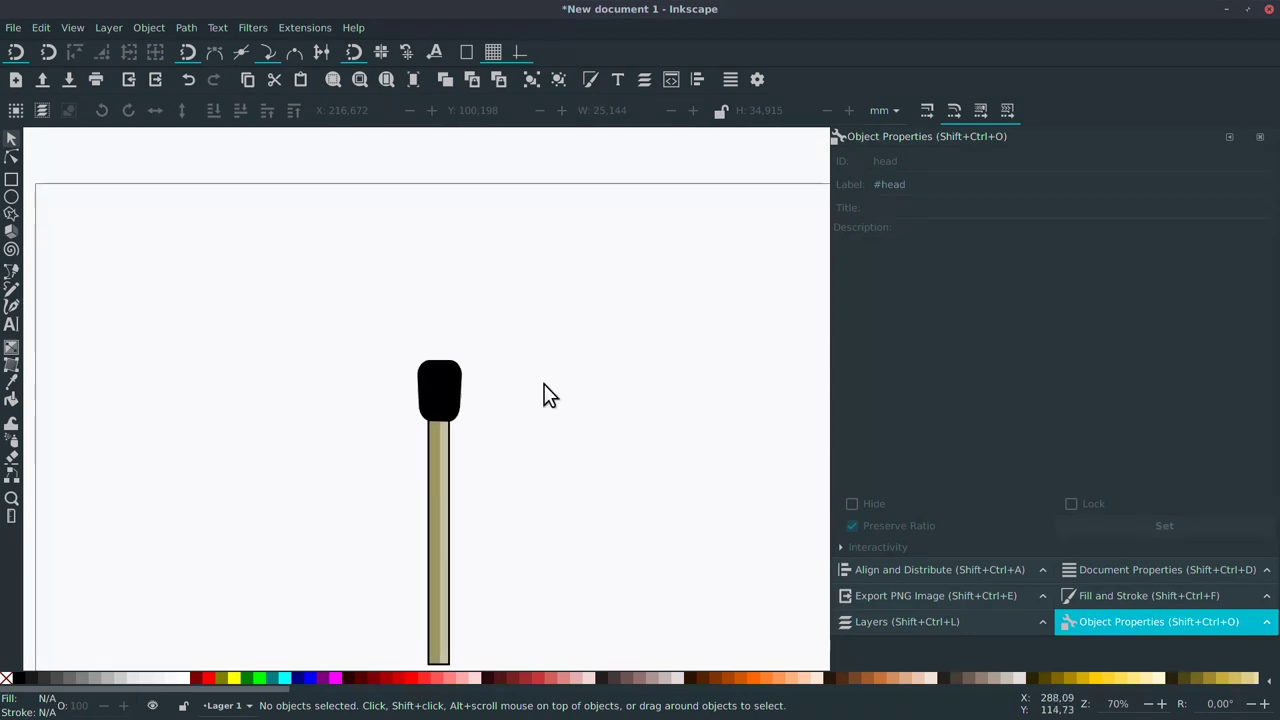
{"action": "left_click", "coordinate": [12, 284]}
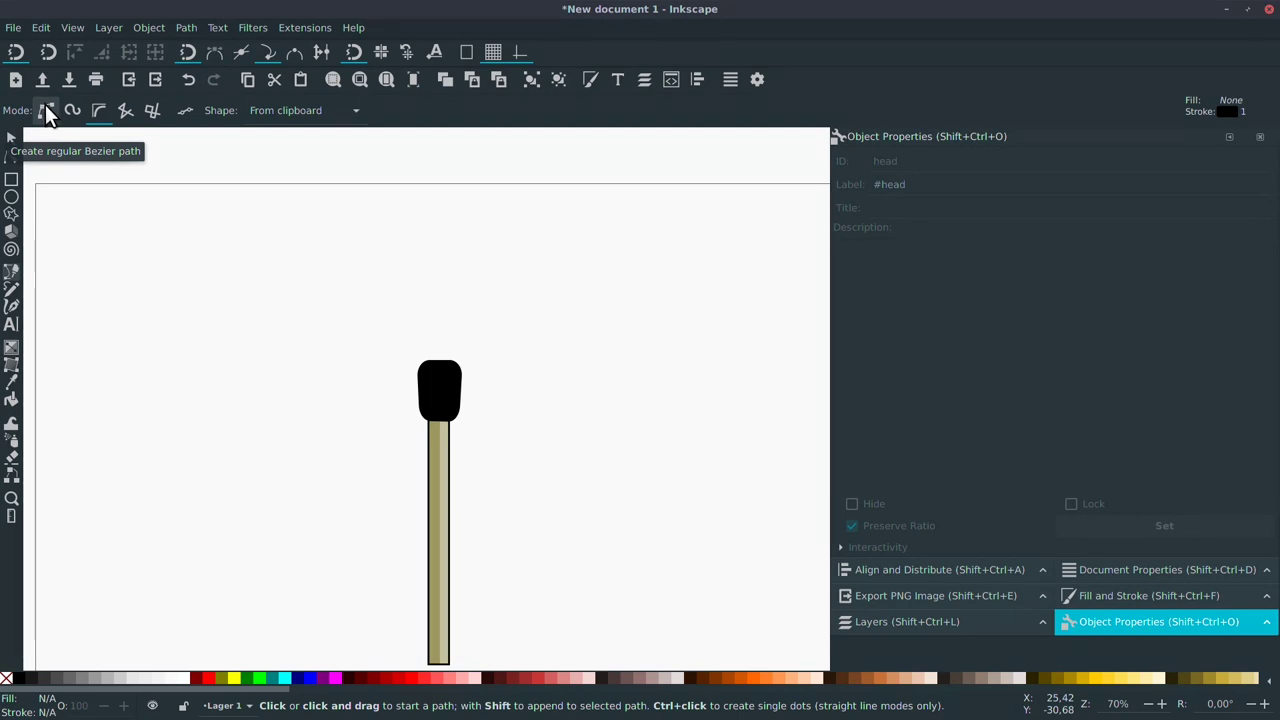
{"action": "left_click", "coordinate": [99, 111]}
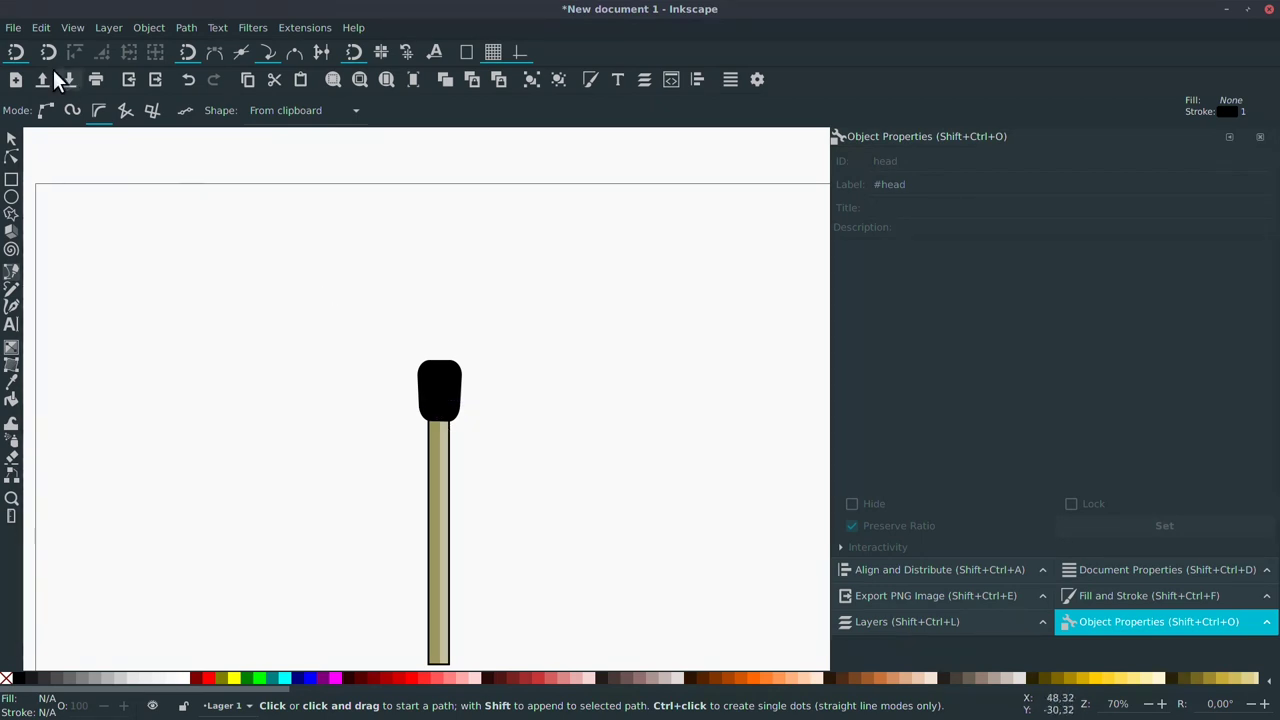
{"action": "left_click", "coordinate": [16, 55]}
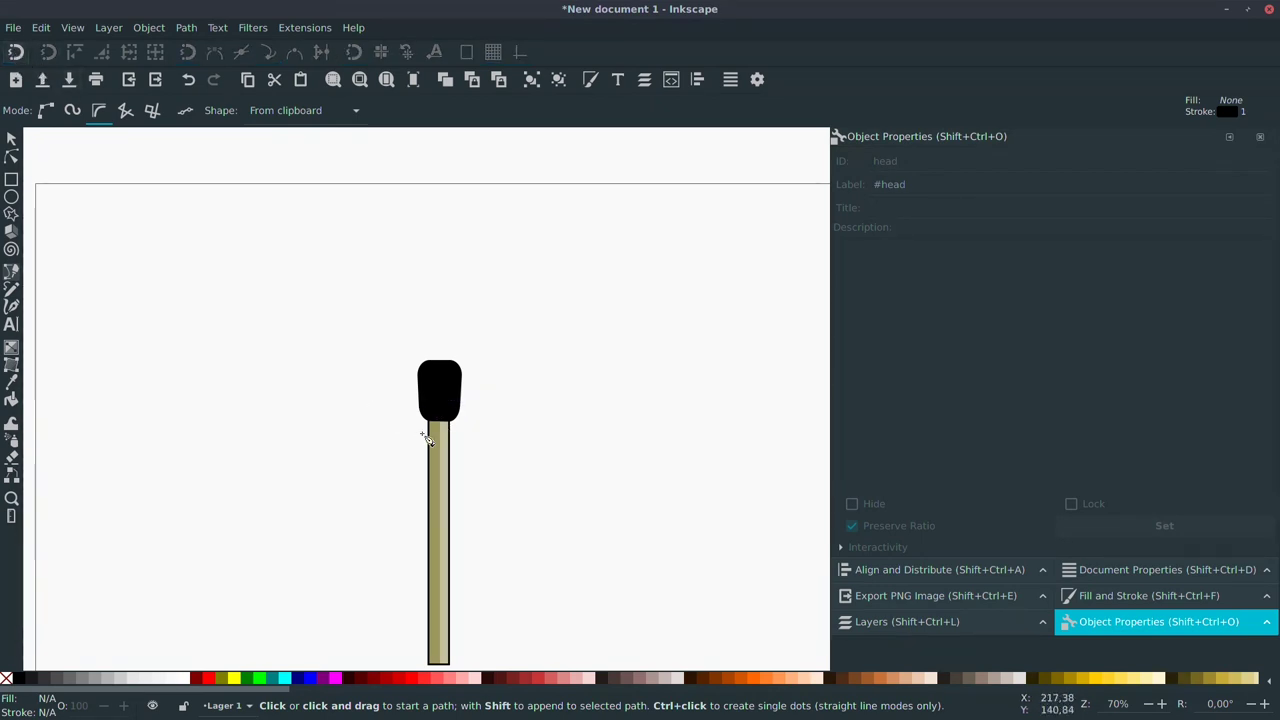
{"action": "left_click", "coordinate": [16, 55]}
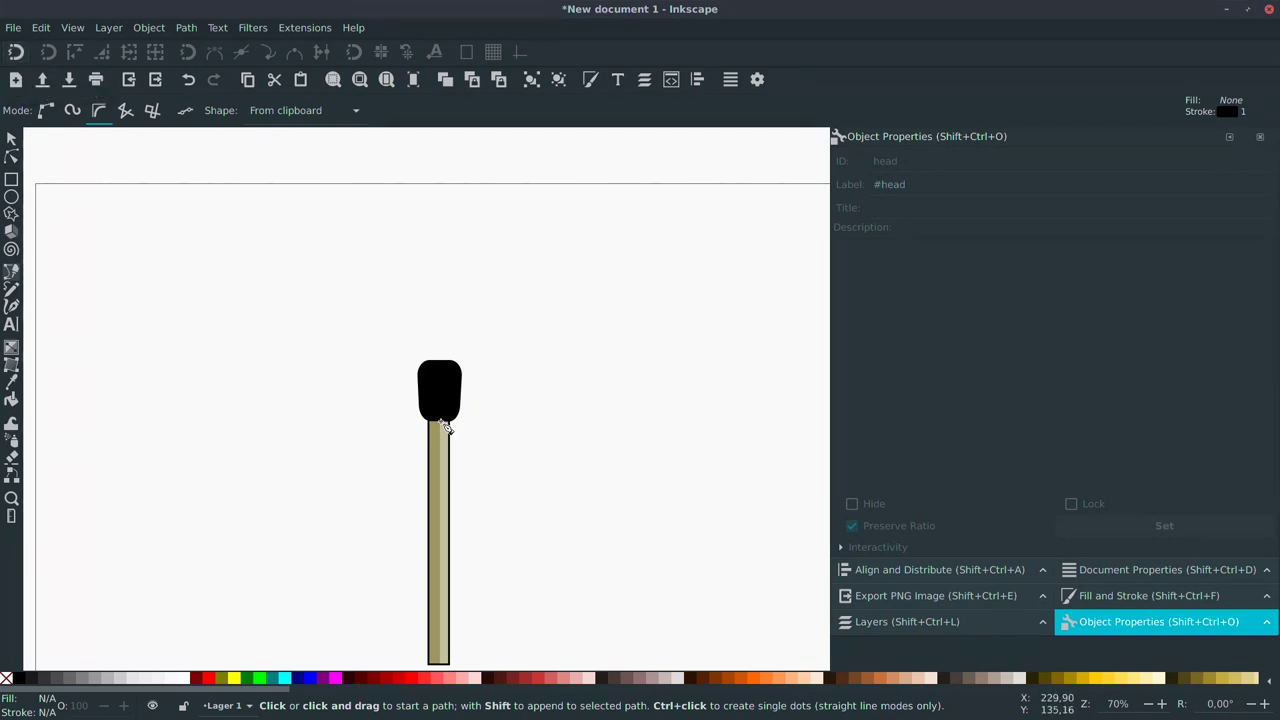
Draw a closed flame outline from the match head up to a tip and back down.
{"action": "left_click", "coordinate": [440, 422]}
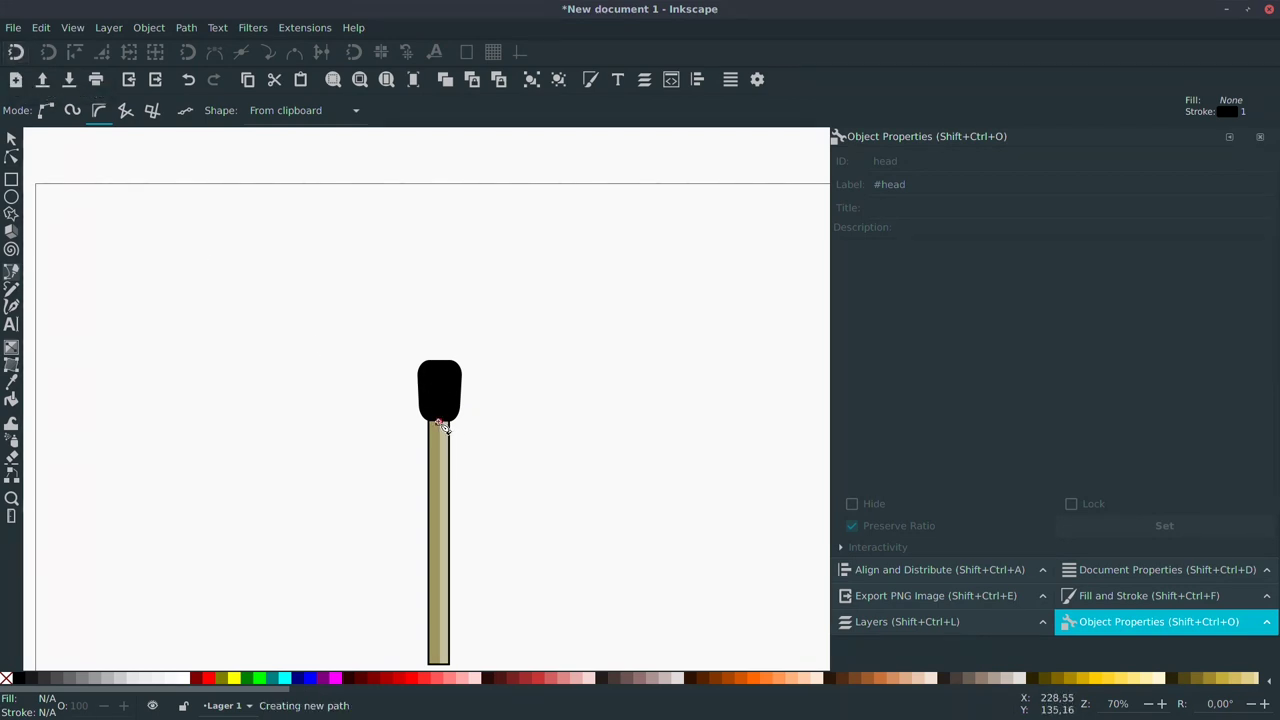
{"action": "left_click", "coordinate": [493, 137]}
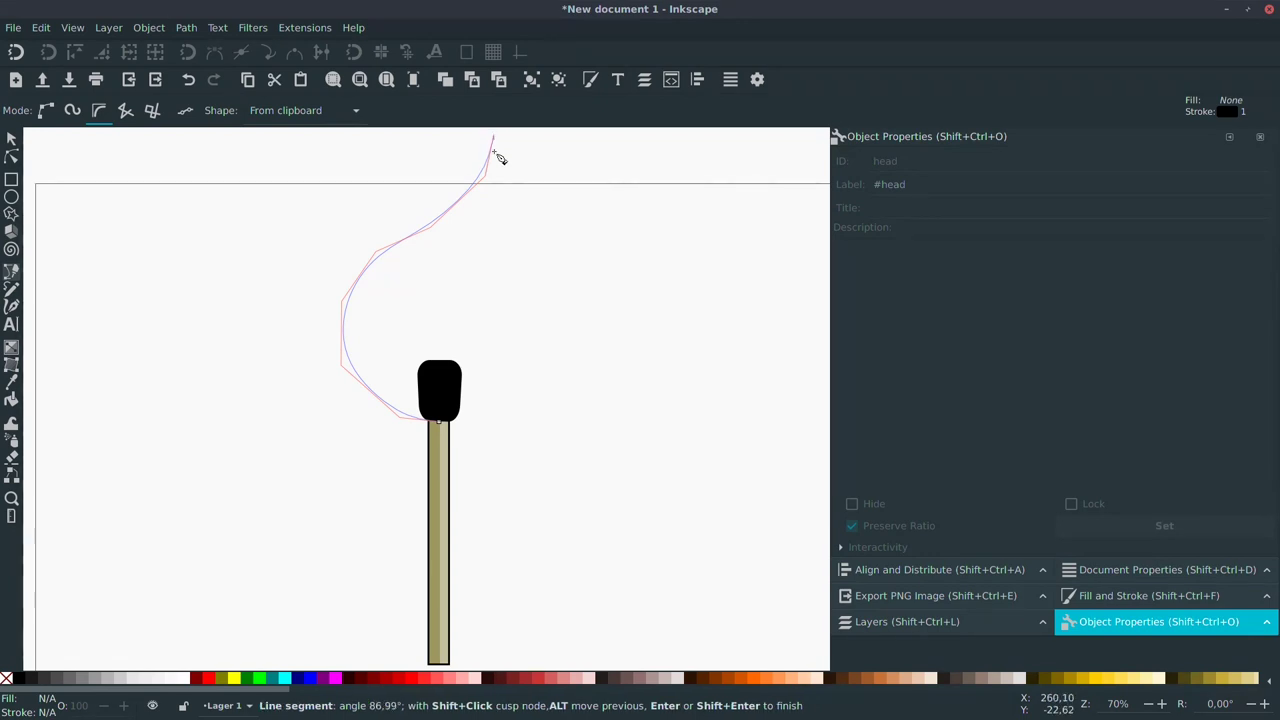
{"action": "left_click", "coordinate": [514, 203]}
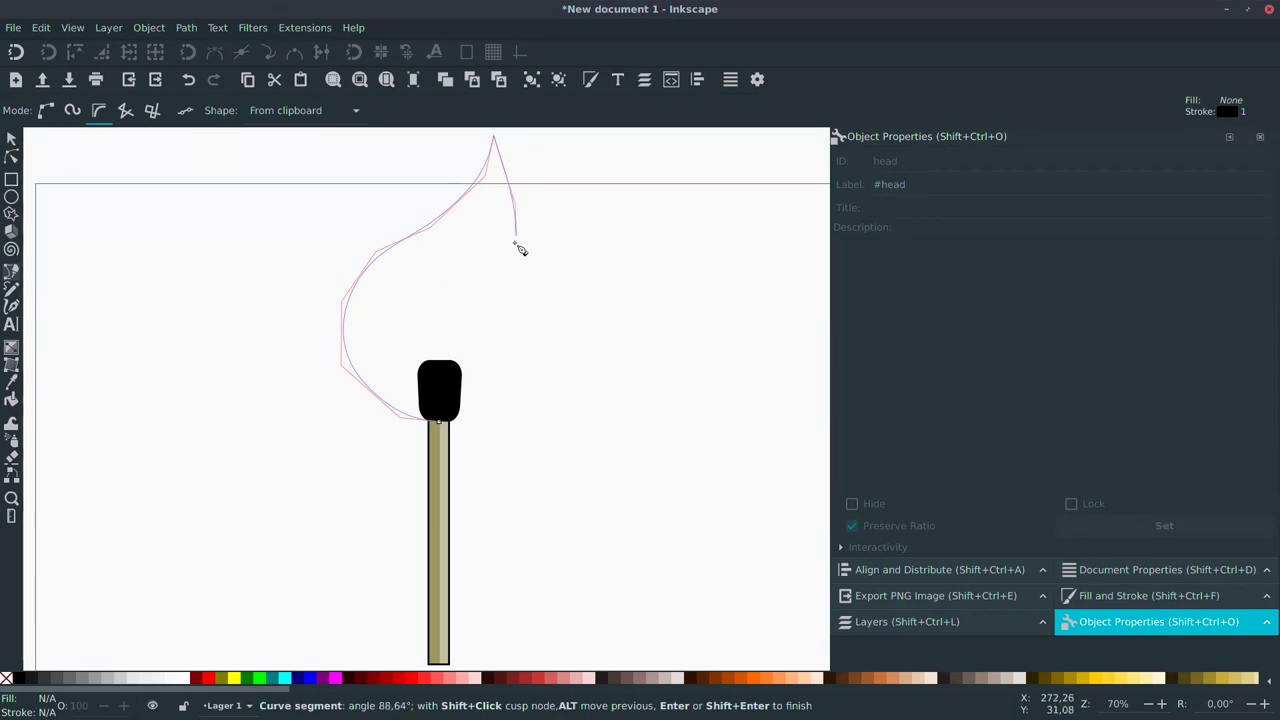
{"action": "left_click", "coordinate": [497, 298]}
{"action": "left_click", "coordinate": [520, 404]}
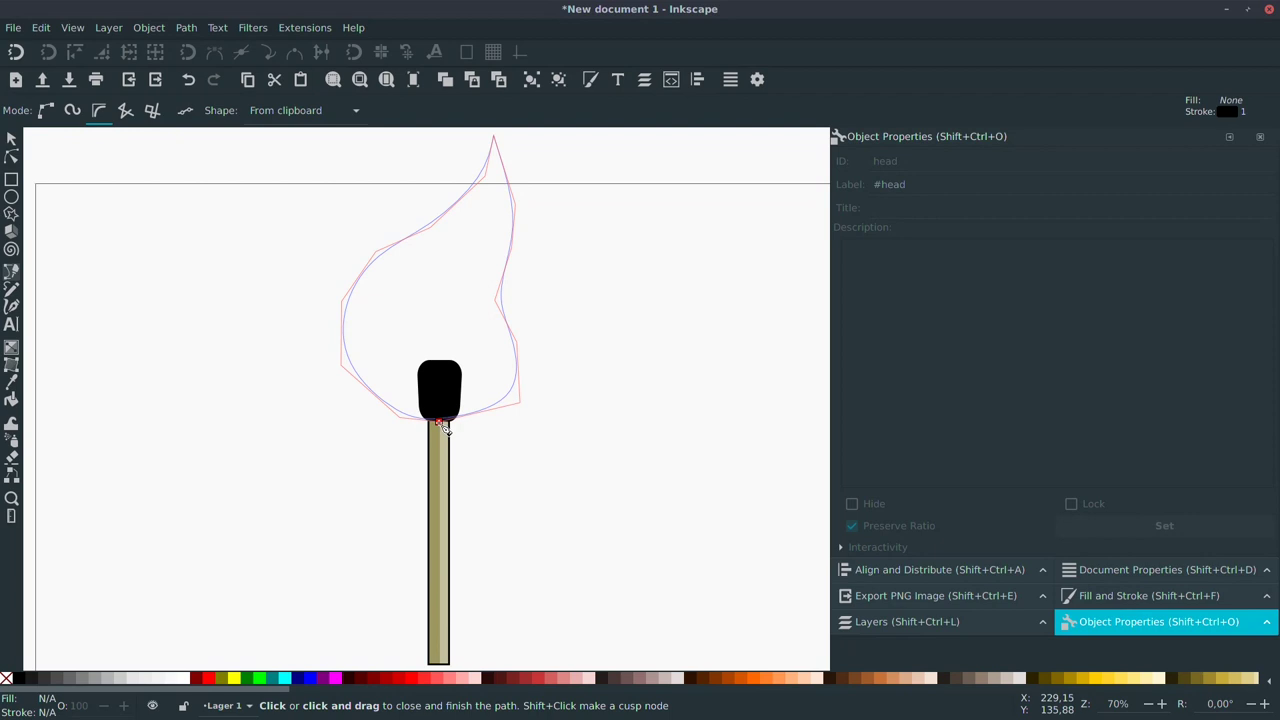
{"action": "left_click", "coordinate": [440, 422]}
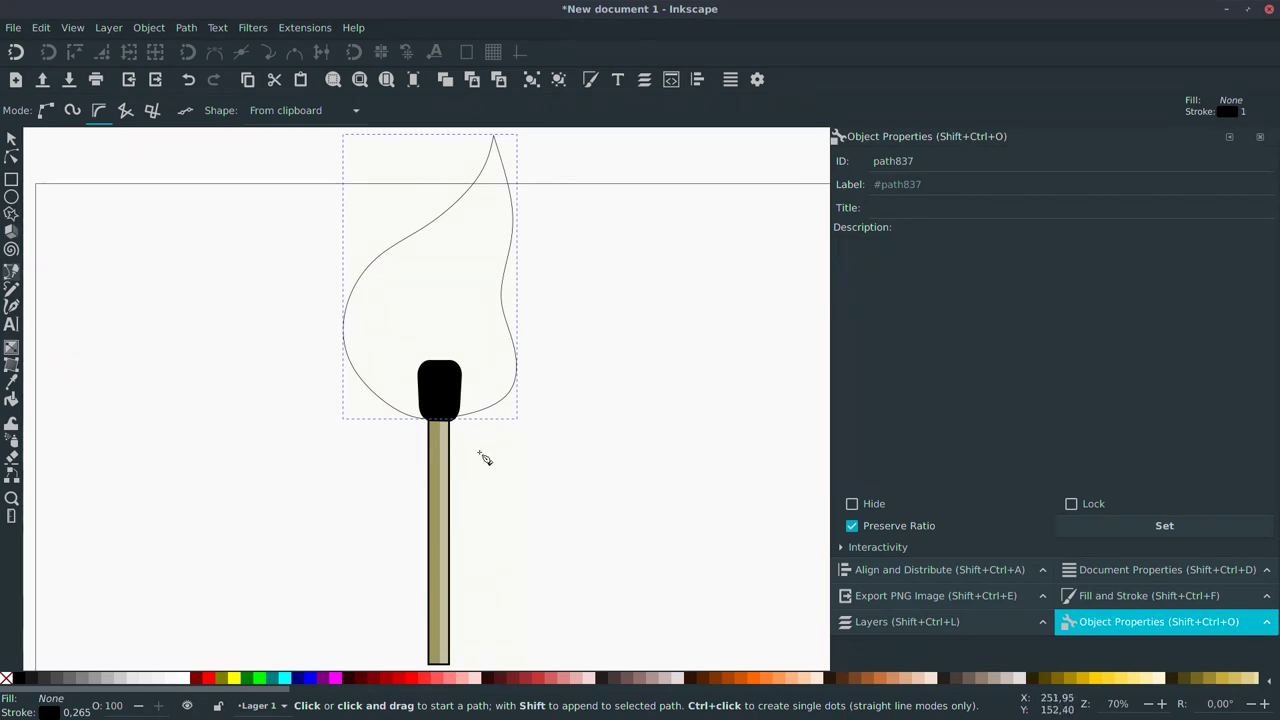
Reshape the flame's tip and upper curves by moving its nodes.
{"action": "key", "text": "n"}
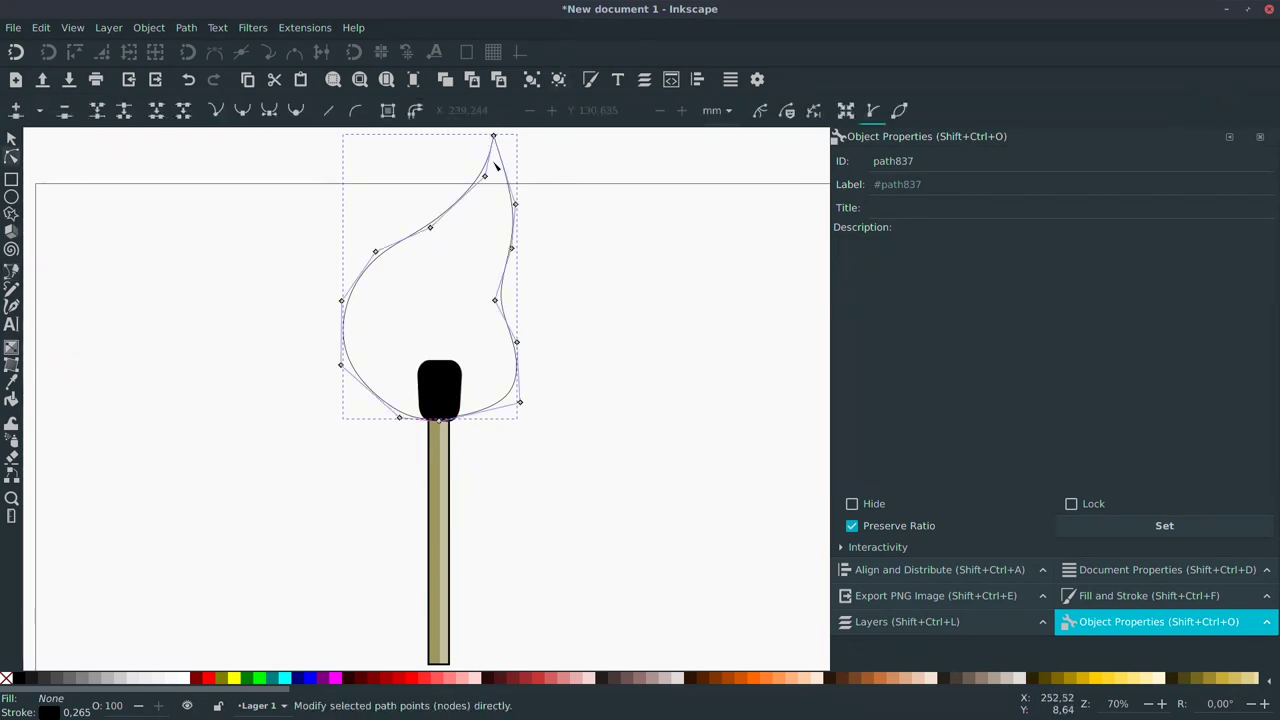
{"action": "left_click_drag", "start_coordinate": [457, 135], "coordinate": [494, 202]}
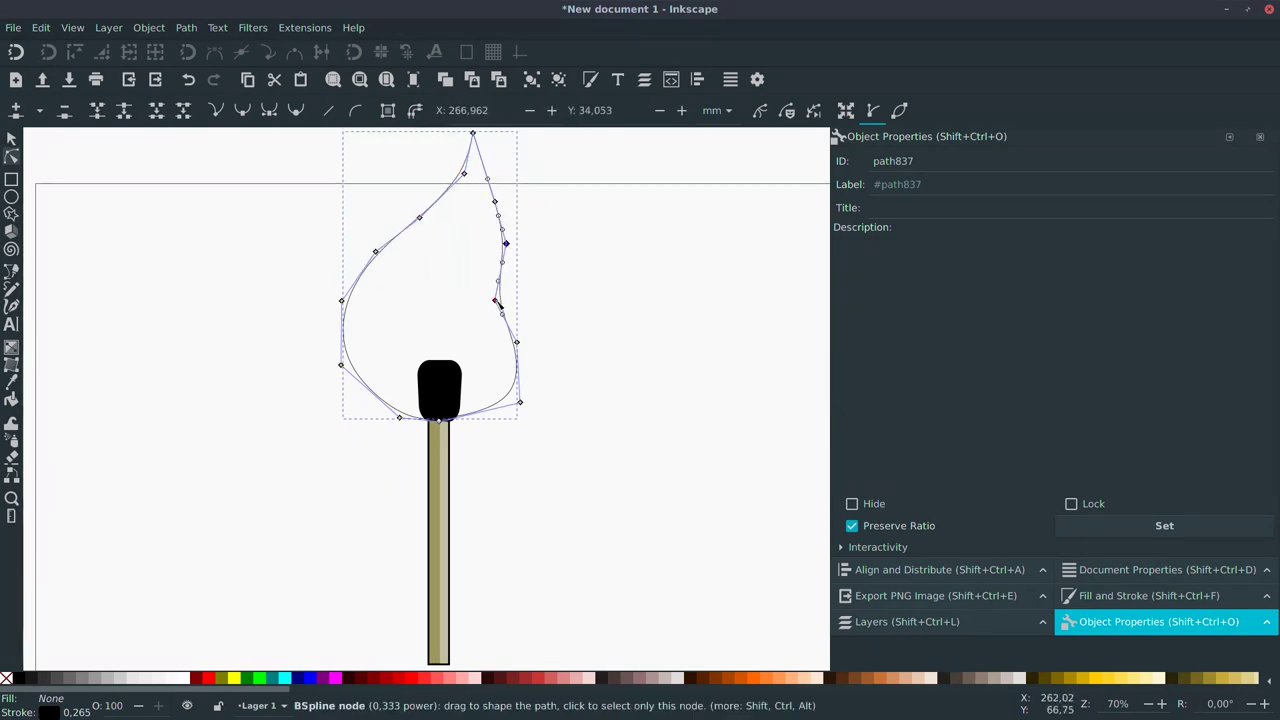
{"action": "left_click_drag", "start_coordinate": [500, 300], "coordinate": [530, 353]}
{"action": "scroll", "coordinate": [351, 163], "scroll_direction": "up", "scroll_amount": 2}
{"action": "left_click_drag", "start_coordinate": [472, 213], "coordinate": [477, 192]}
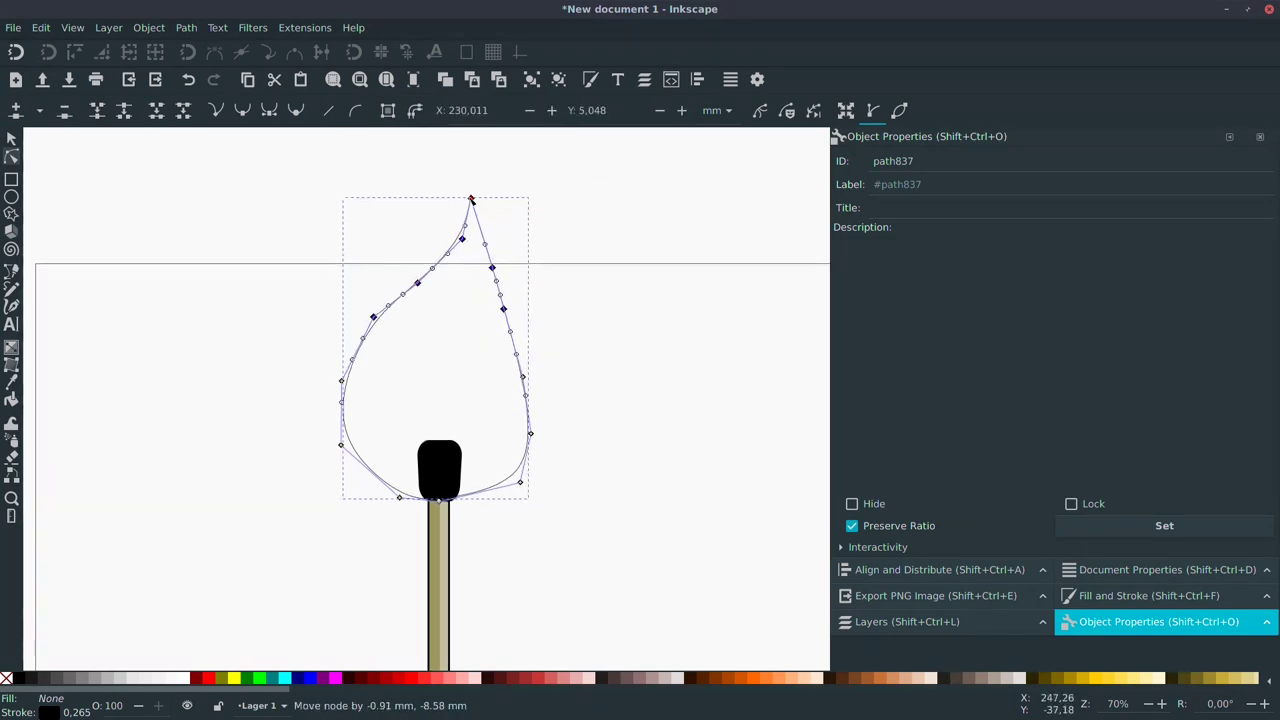
{"action": "left_click_drag", "start_coordinate": [375, 331], "coordinate": [381, 320]}
Round out the flame's right side, then fill it solid yellow with no outline.
{"action": "left_click", "coordinate": [436, 282]}
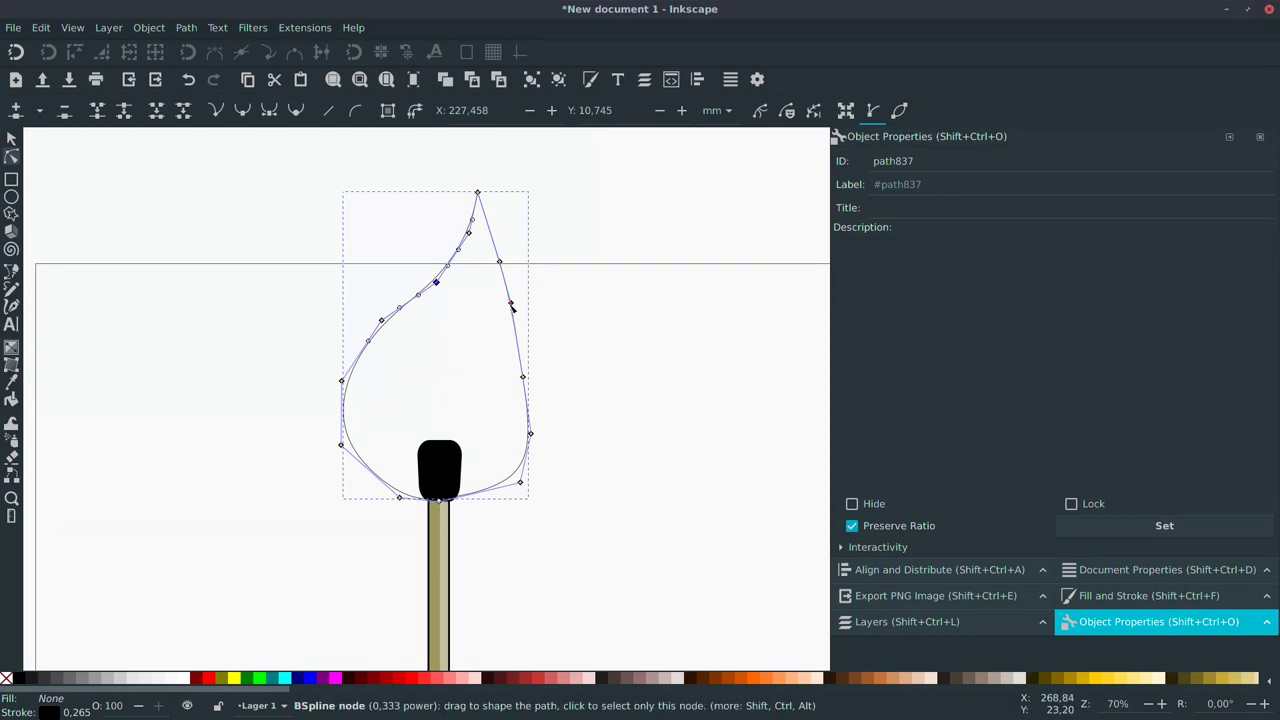
{"action": "left_click_drag", "start_coordinate": [511, 300], "coordinate": [514, 305]}
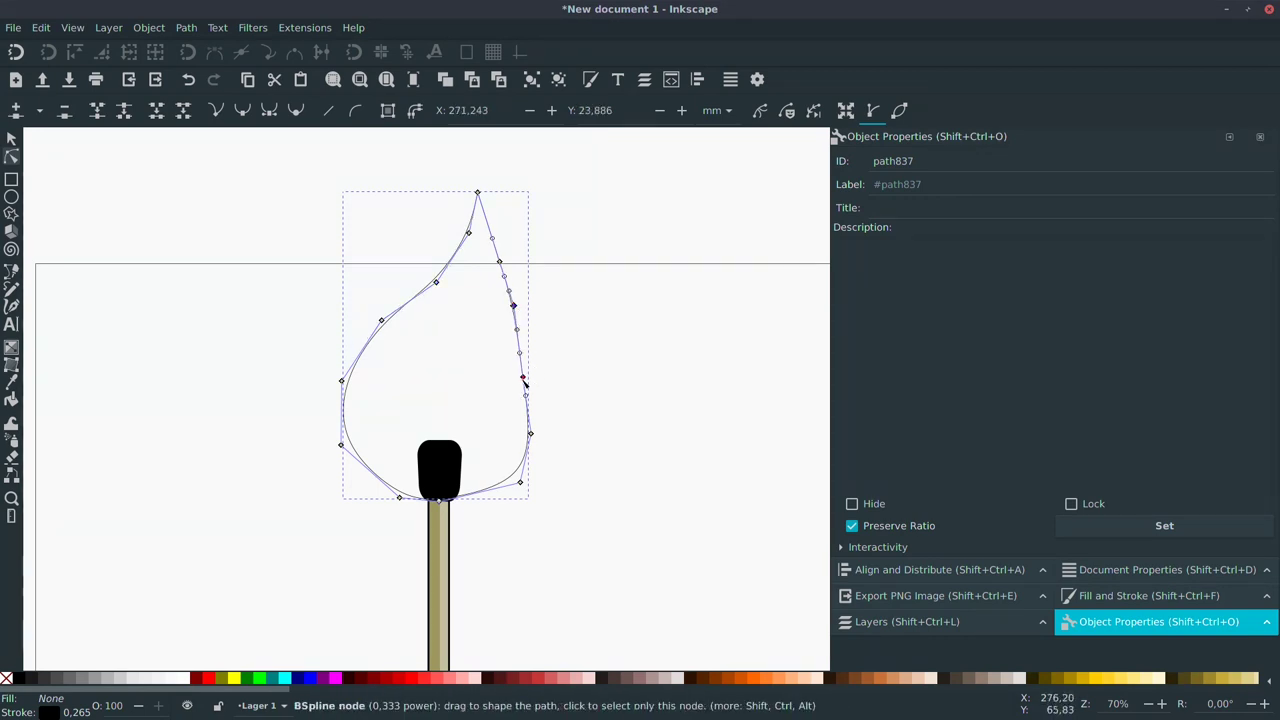
{"action": "left_click_drag", "start_coordinate": [524, 375], "coordinate": [532, 375]}
{"action": "left_click", "coordinate": [659, 465]}
{"action": "key", "text": "s"}
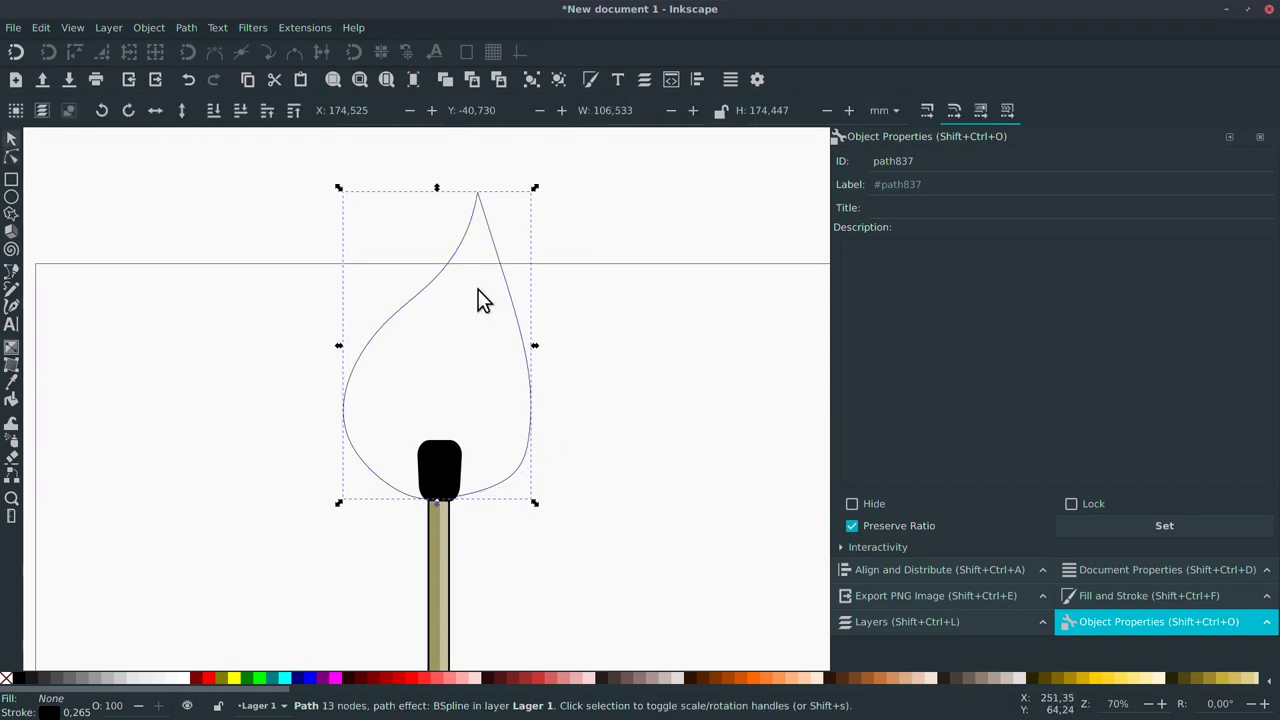
{"action": "left_click", "coordinate": [235, 679]}
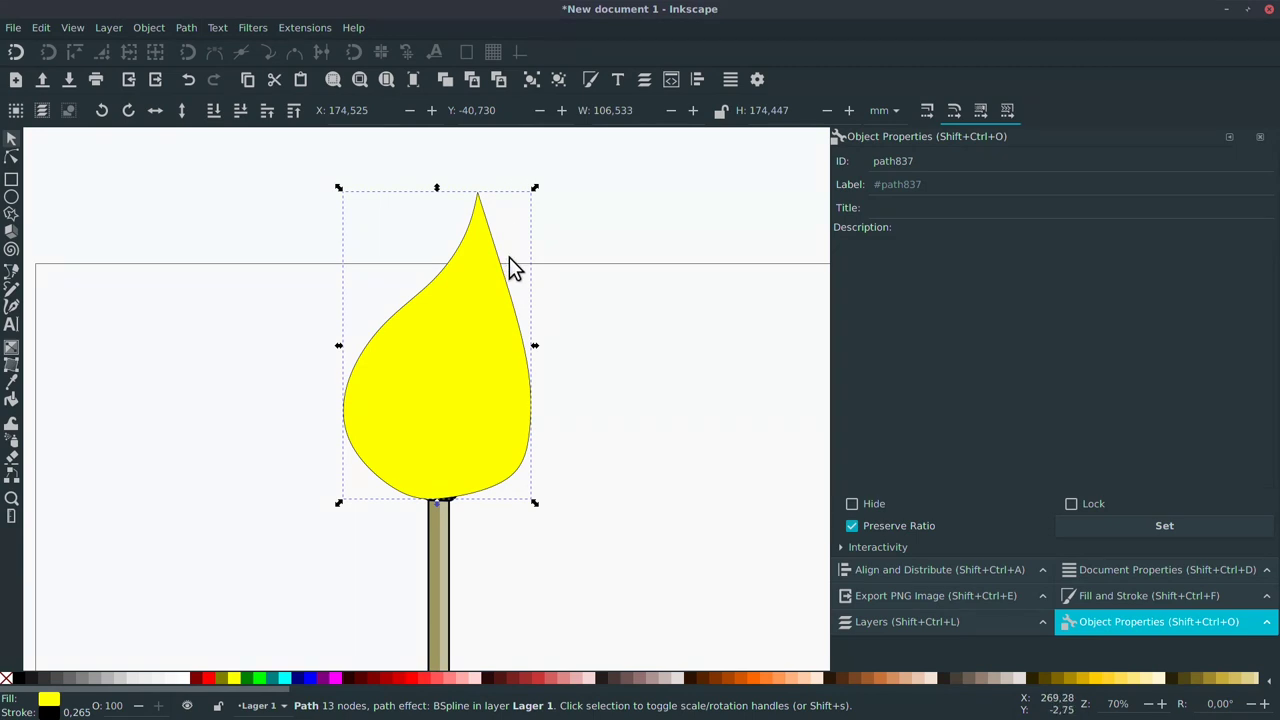
{"action": "left_click", "coordinate": [7, 679], "text": "shift"}
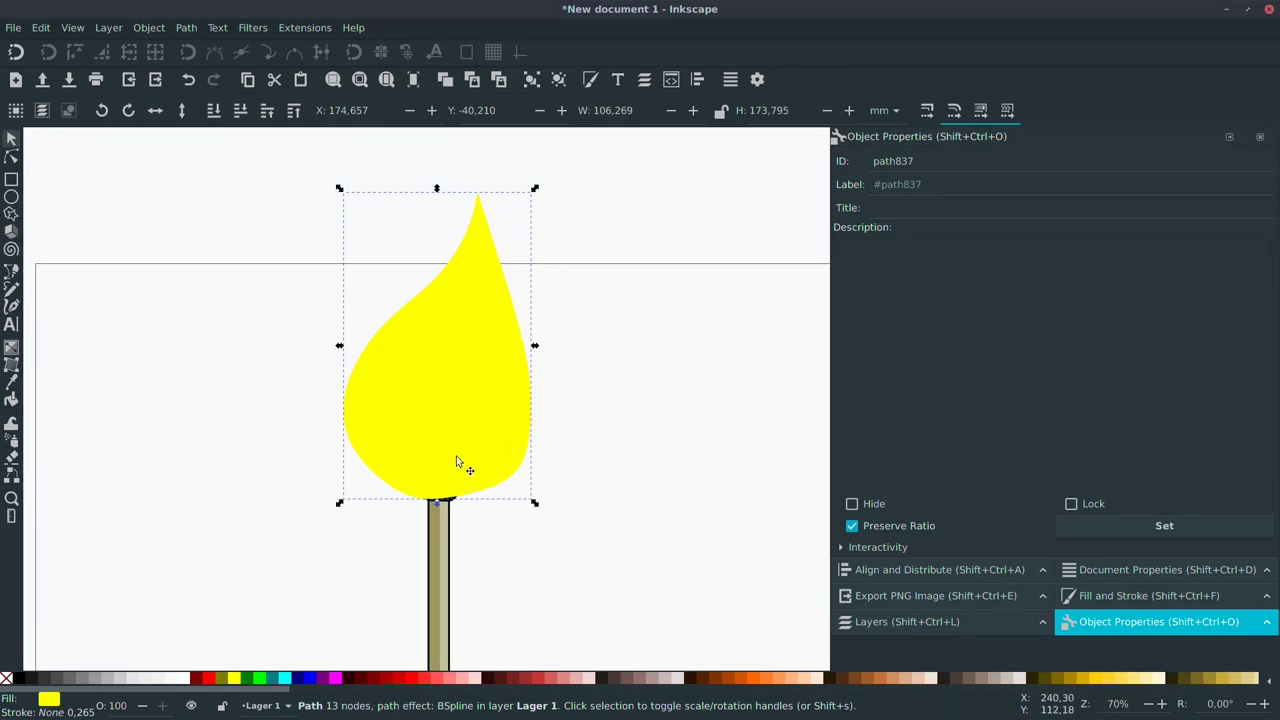
Nudge the yellow flame, then duplicate it and colour the copy red.
{"action": "left_click_drag", "start_coordinate": [455, 455], "coordinate": [460, 462]}
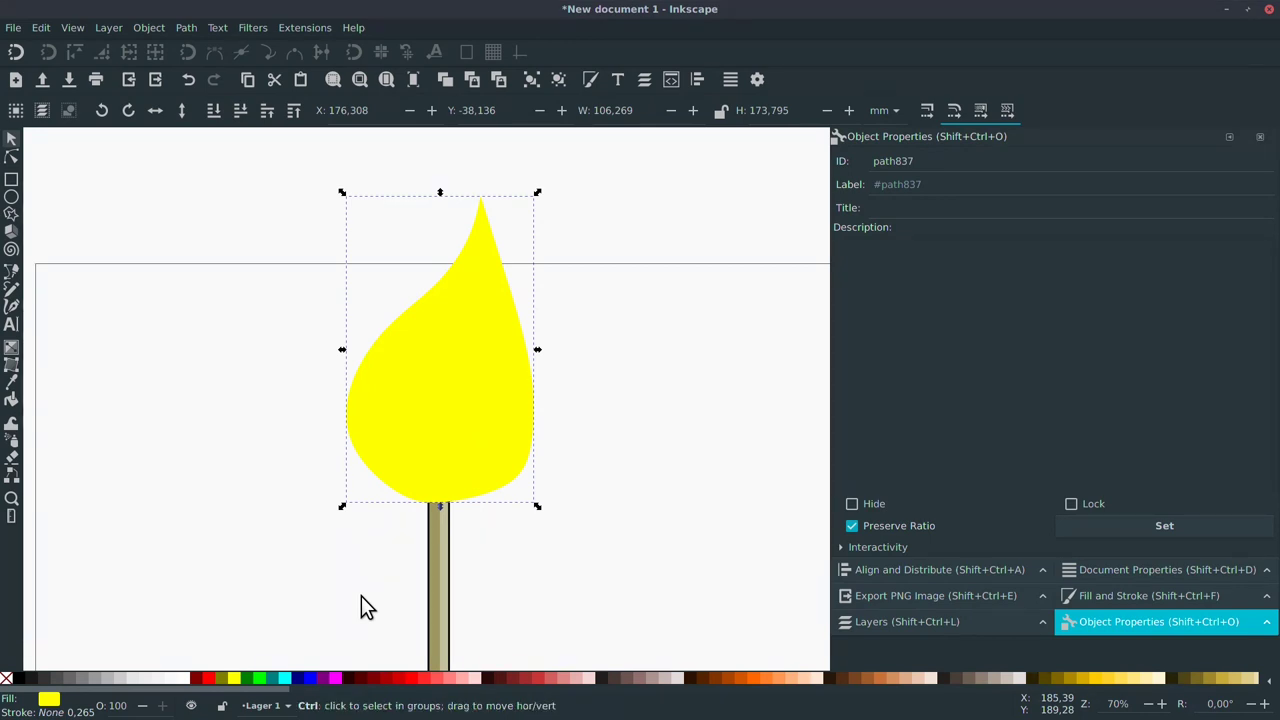
{"action": "key", "text": "ctrl+d"}
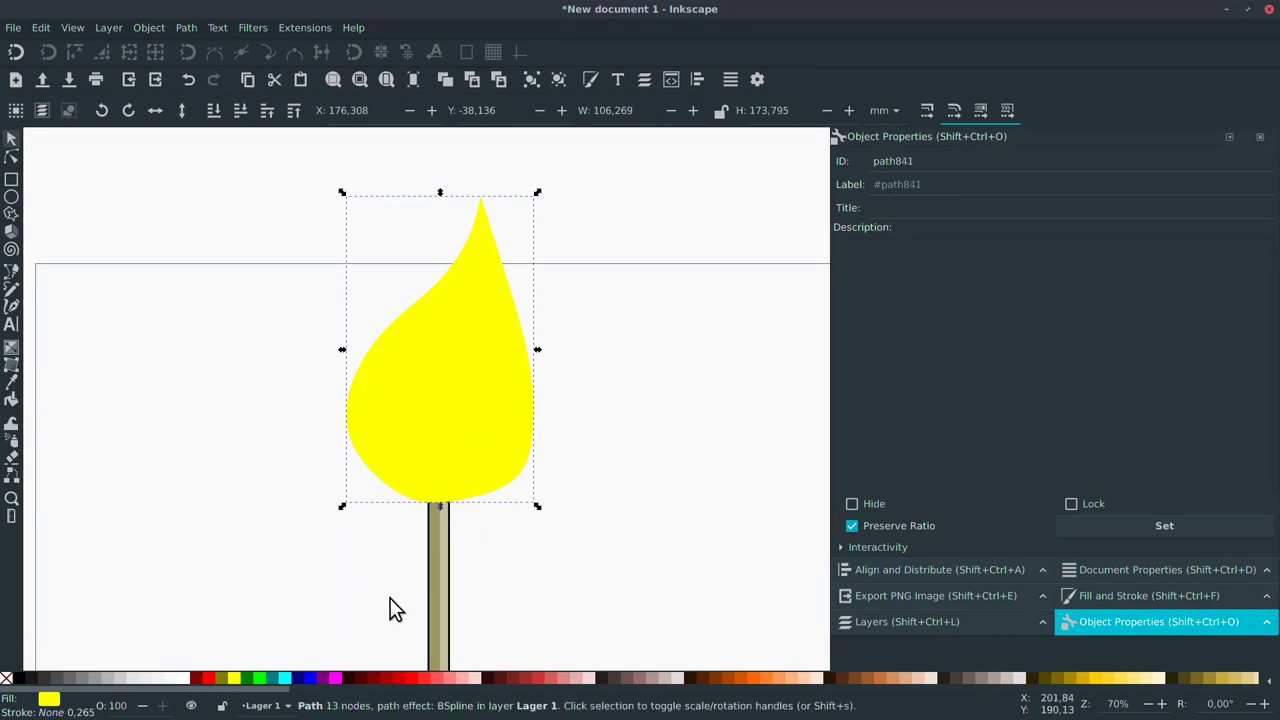
{"action": "left_click", "coordinate": [207, 678]}
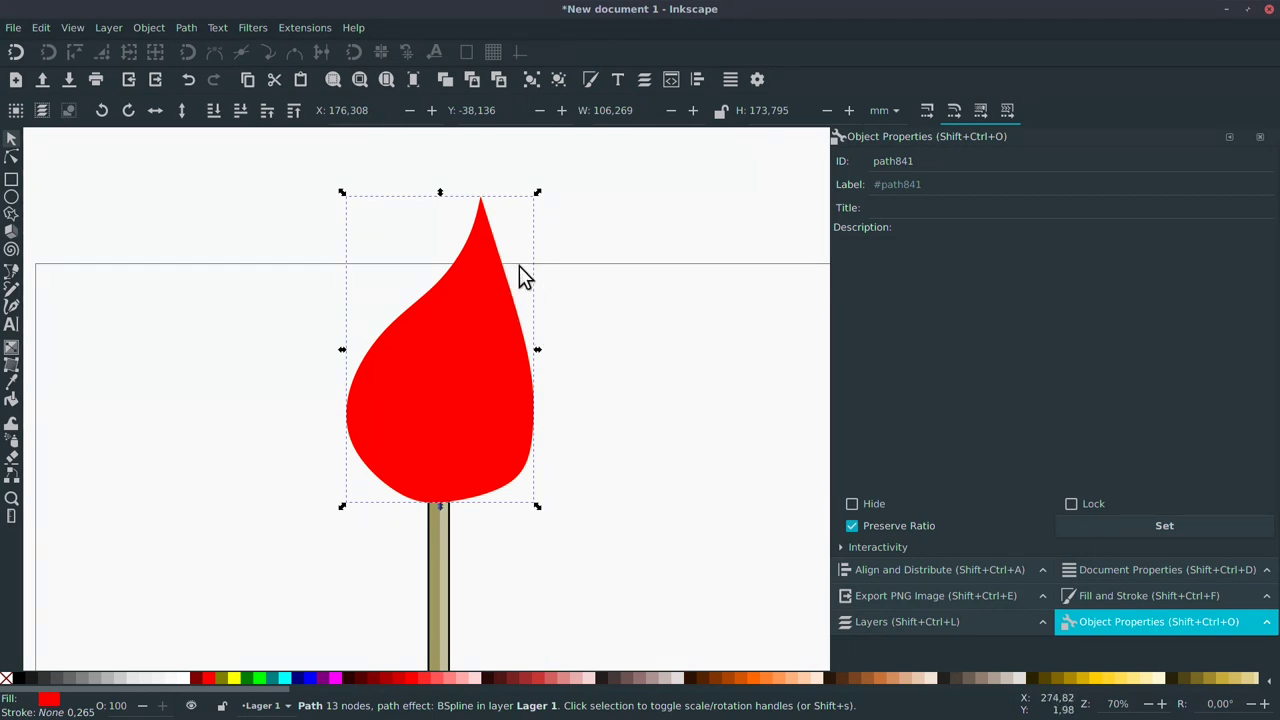
{"action": "left_click", "coordinate": [192, 28]}
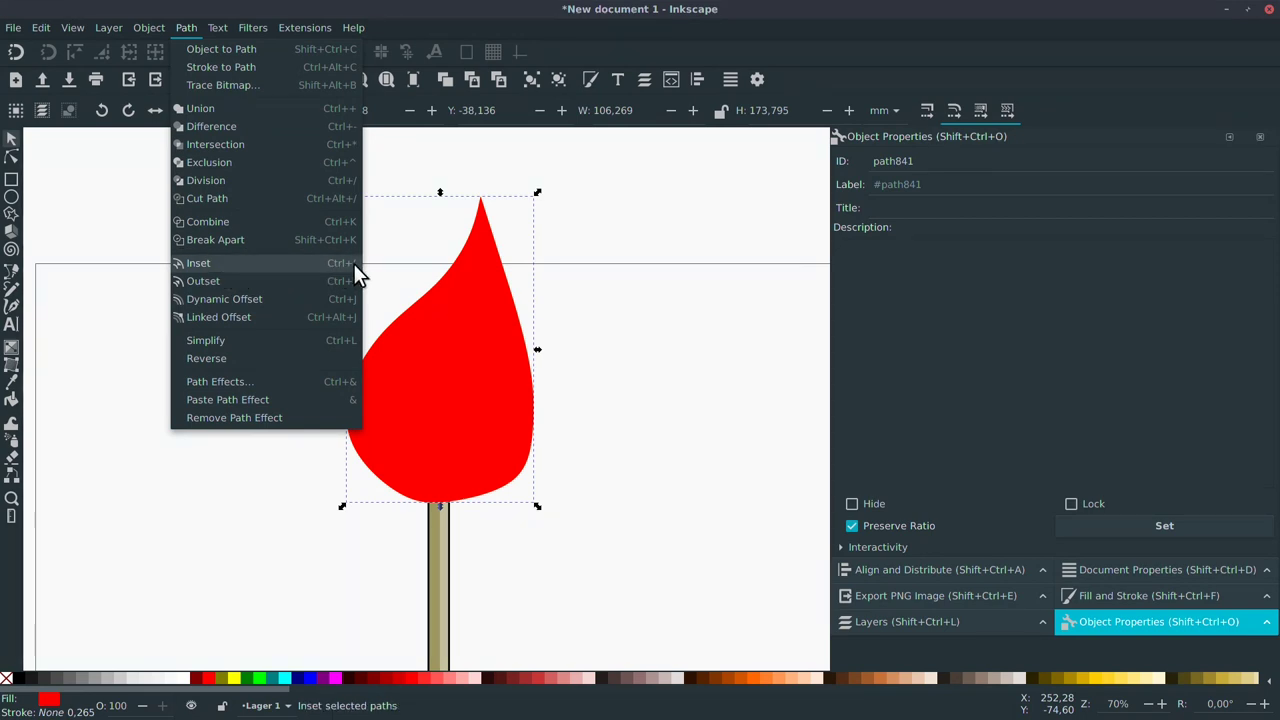
{"action": "left_click", "coordinate": [234, 580]}
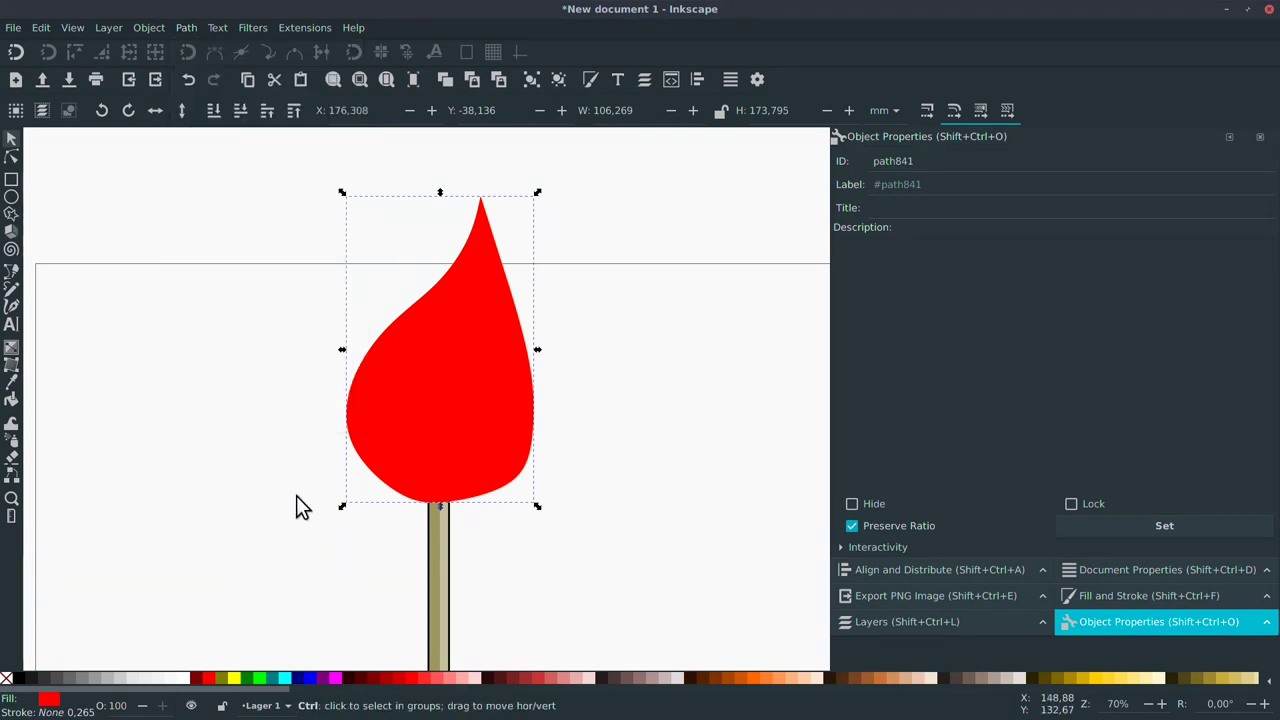
Inset the red copy three times and move it down near the match head.
{"action": "key", "text": "ctrl+parenleft"}
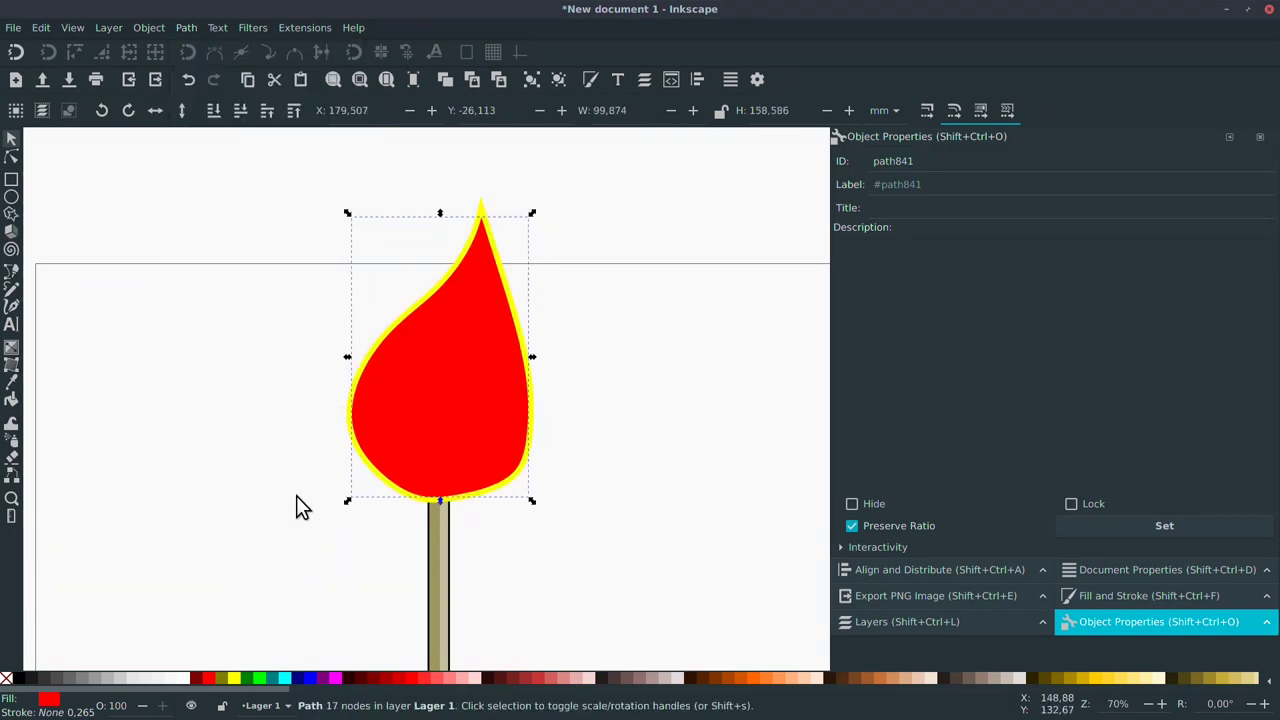
{"action": "key", "text": "ctrl"}
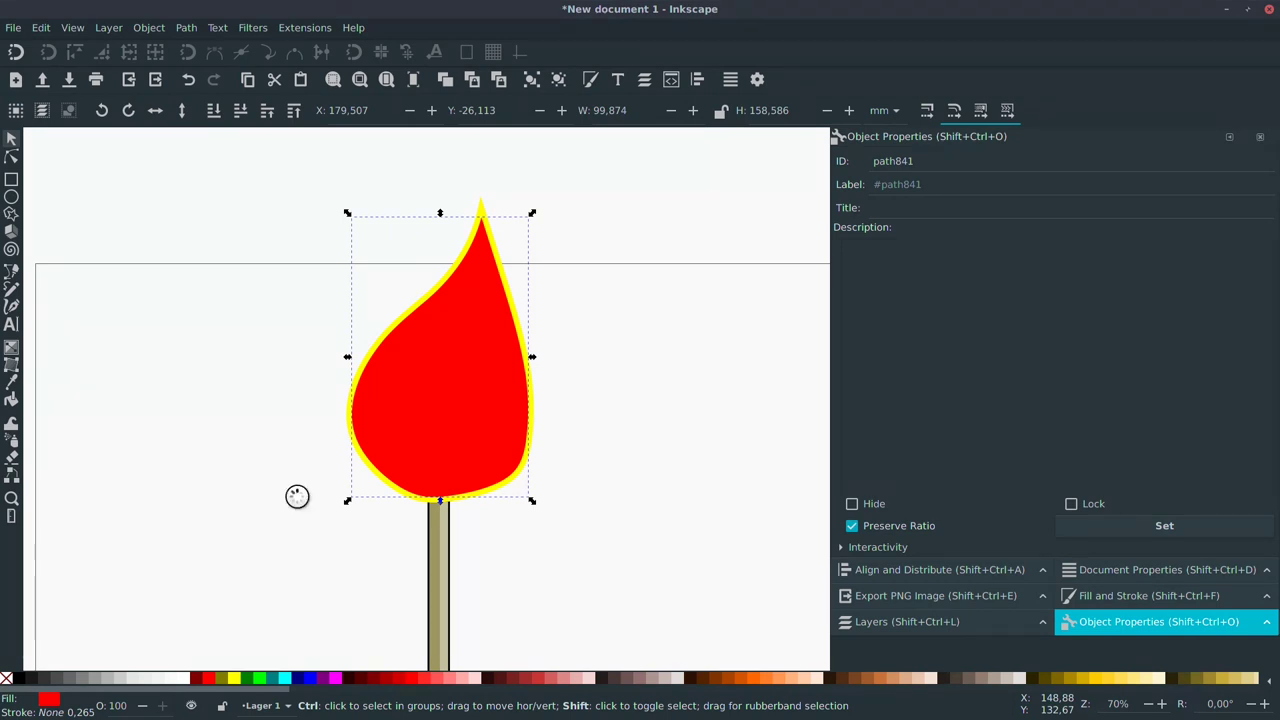
{"action": "key", "text": "ctrl+parenleft"}
{"action": "key", "text": "ctrl+parenleft"}
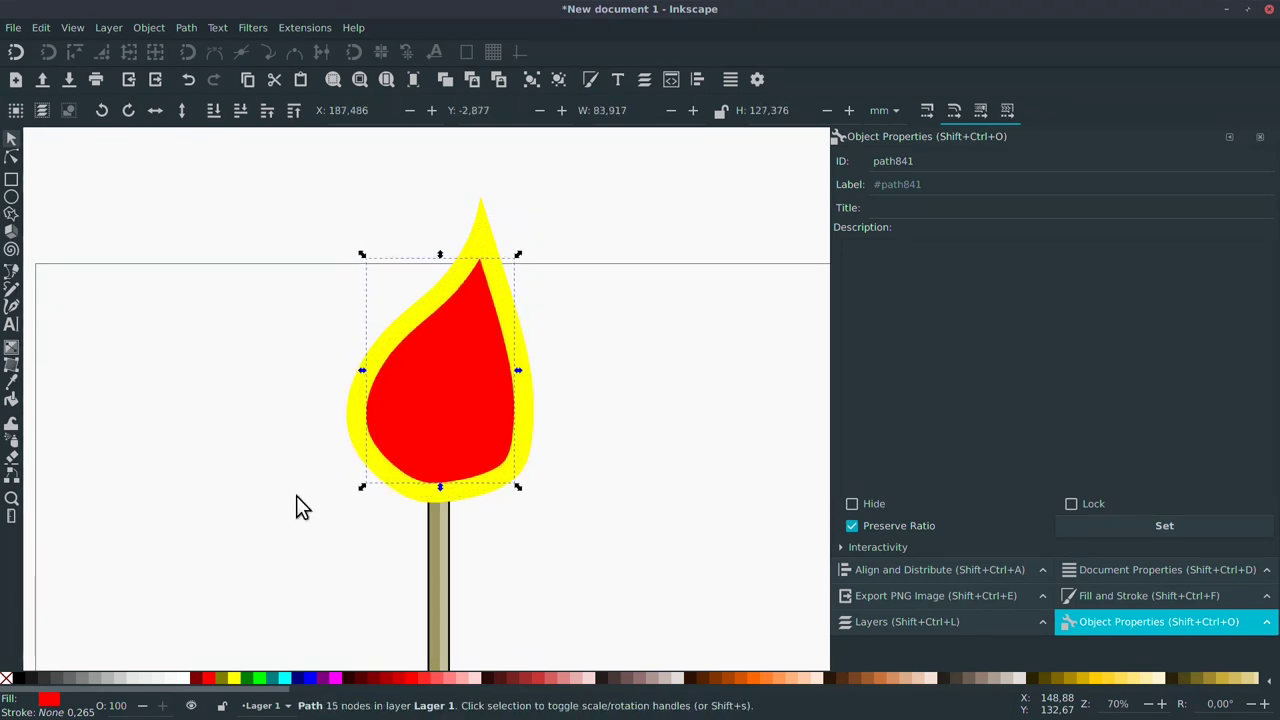
{"action": "key", "text": "ctrl+parenleft"}
{"action": "key", "text": "ctrl+parenleft"}
{"action": "left_click_drag", "start_coordinate": [457, 404], "coordinate": [457, 416]}
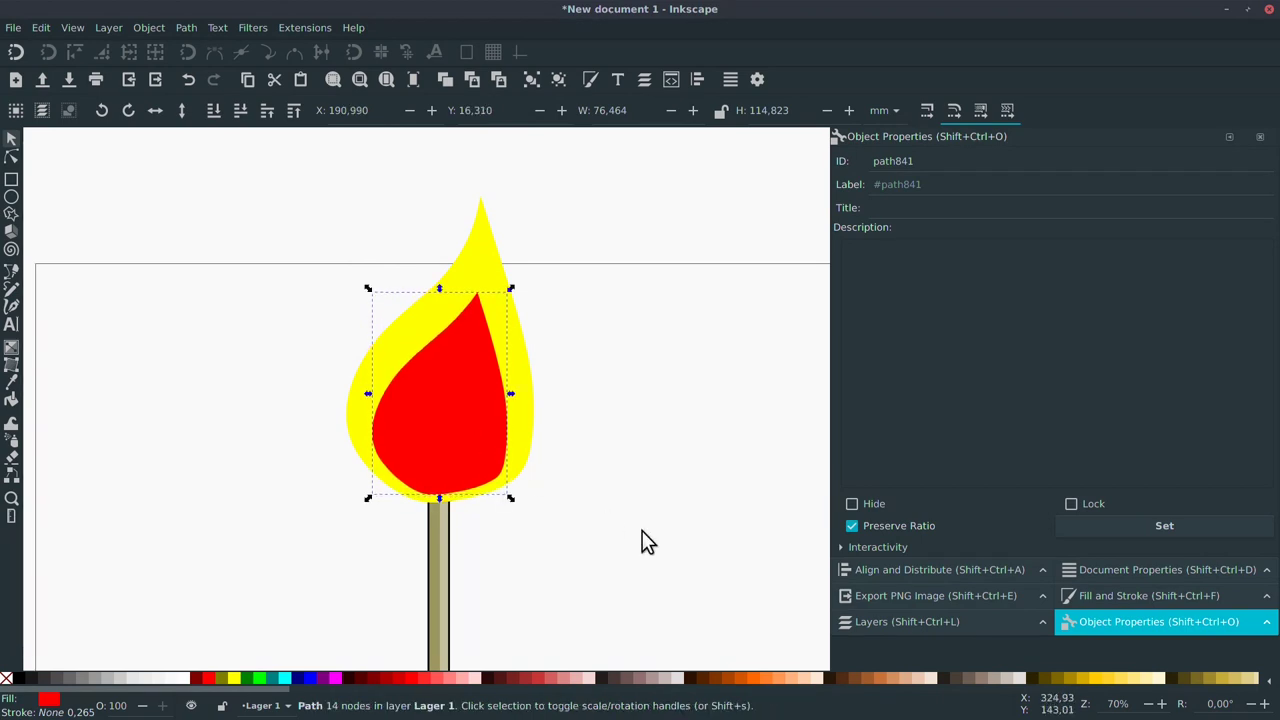
Lower both flames to the bottom, behind the match head.
{"action": "left_click", "coordinate": [522, 429], "text": "shift"}
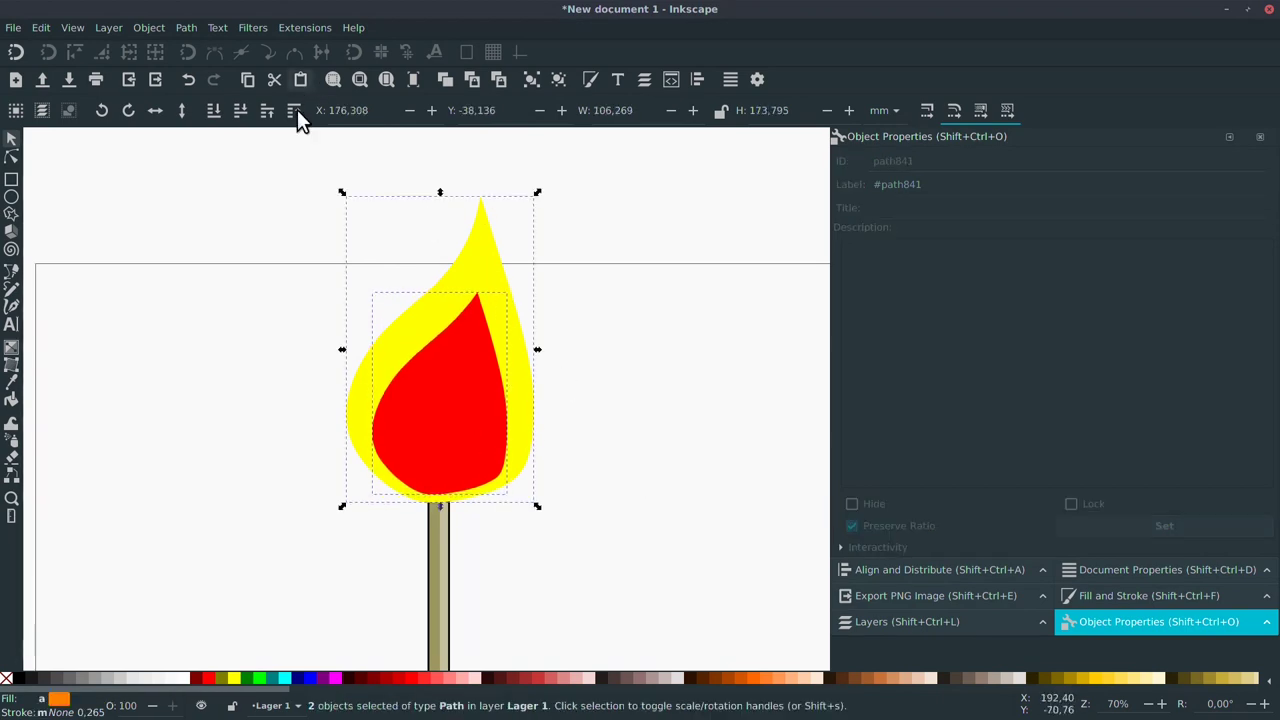
{"action": "left_click", "coordinate": [212, 109]}
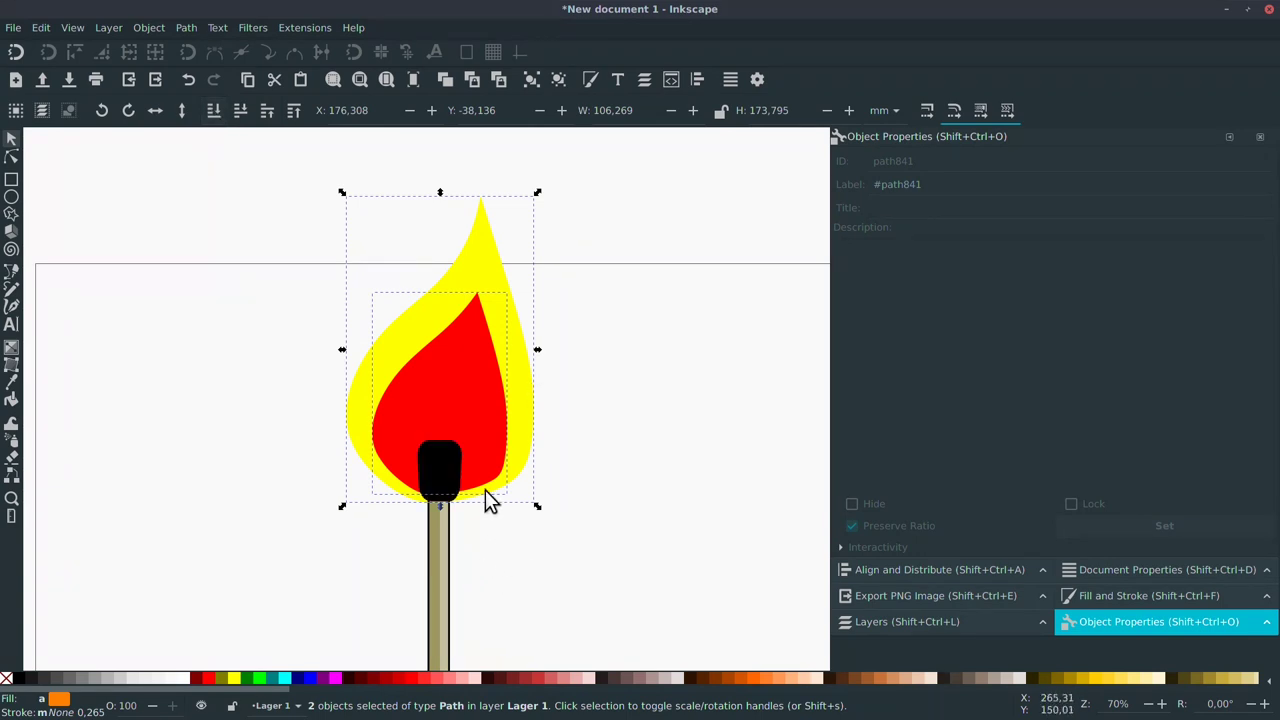
{"action": "left_click", "coordinate": [631, 480]}
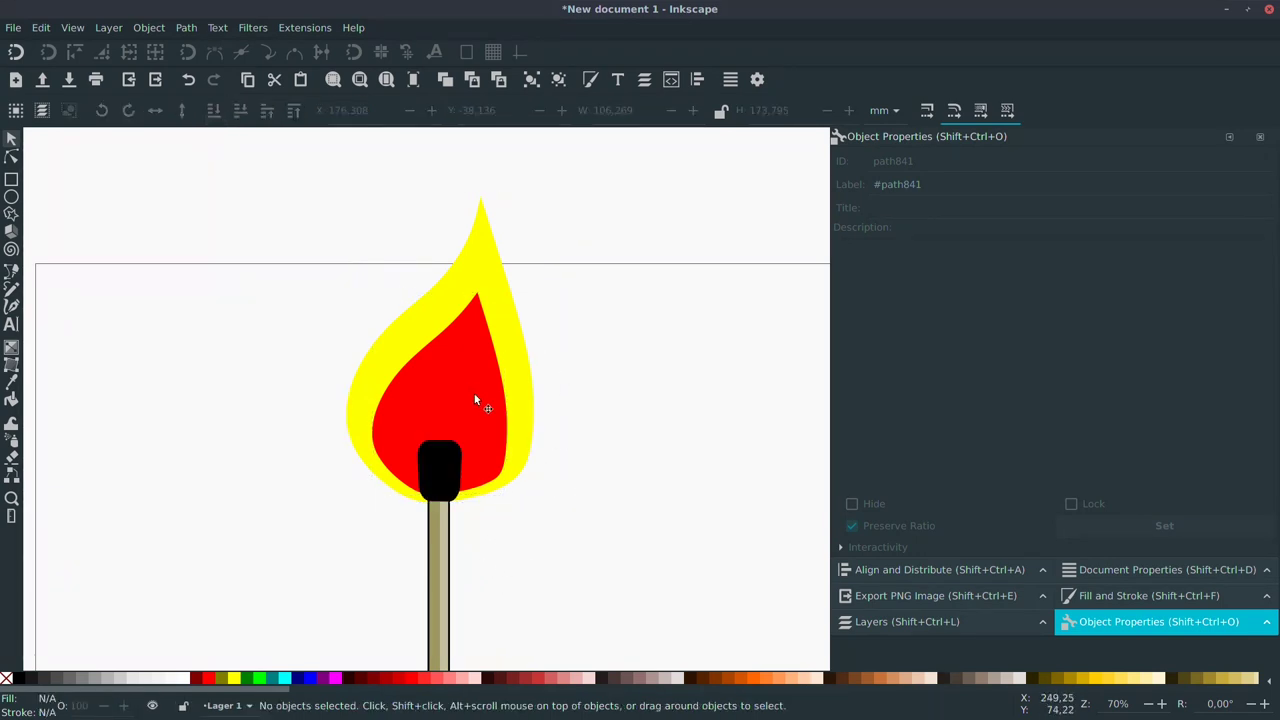
Fill the inner flame white at about 50% alpha so it reads pale yellow.
{"action": "left_click", "coordinate": [476, 401]}
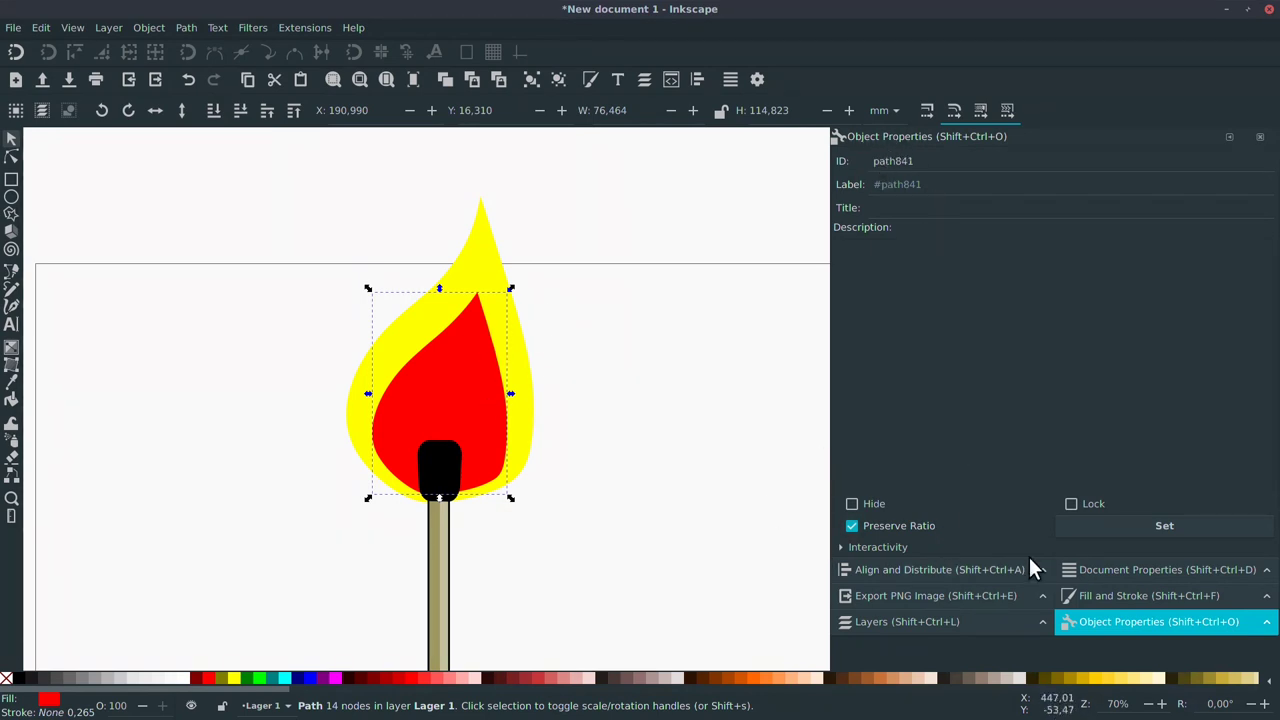
{"action": "left_click", "coordinate": [1113, 592]}
{"action": "left_click_drag", "start_coordinate": [1144, 297], "coordinate": [1178, 297]}
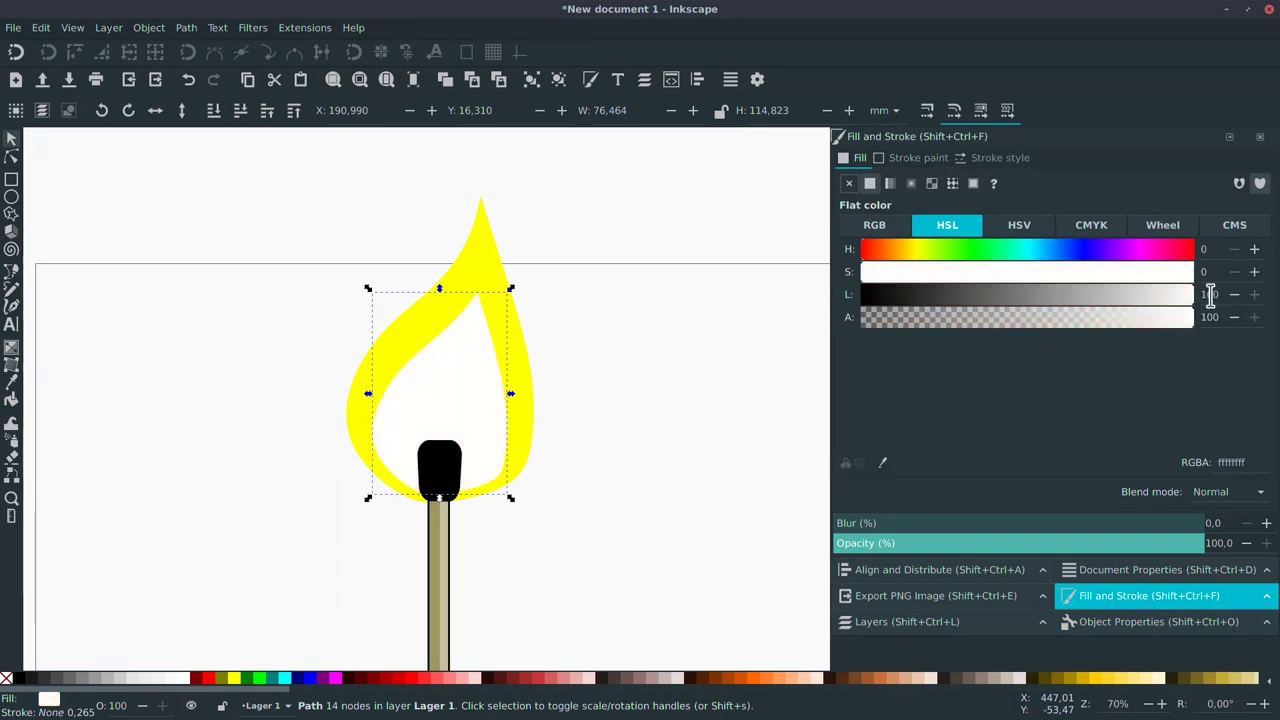
{"action": "mouse_move", "coordinate": [1021, 310]}
{"action": "left_mouse_down"}
{"action": "mouse_move", "coordinate": [970, 323]}
{"action": "mouse_move", "coordinate": [1032, 323]}
{"action": "left_mouse_up"}
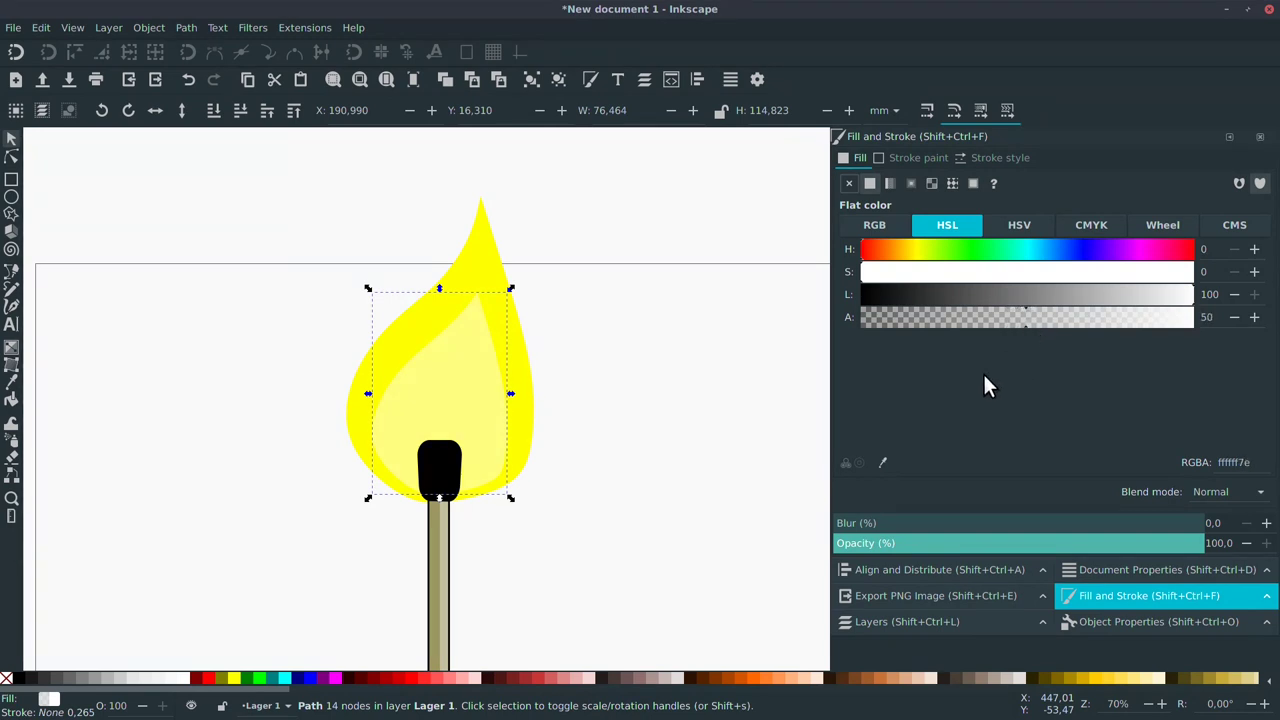
Shift the outer flame's hue to 47, giving golden yellow ffc800ff.
{"action": "left_click", "coordinate": [480, 258]}
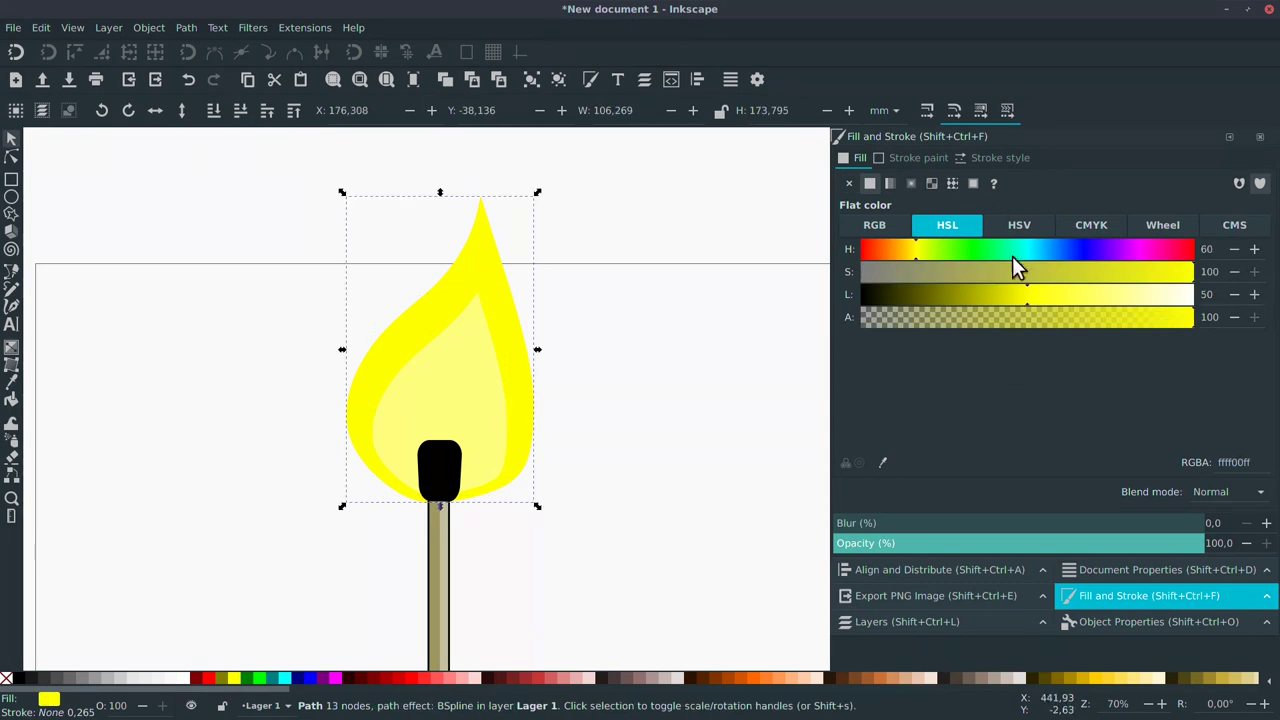
{"action": "mouse_move", "coordinate": [923, 248]}
{"action": "left_mouse_down"}
{"action": "mouse_move", "coordinate": [894, 249]}
{"action": "mouse_move", "coordinate": [987, 256]}
{"action": "mouse_move", "coordinate": [881, 256]}
{"action": "mouse_move", "coordinate": [1145, 254]}
{"action": "mouse_move", "coordinate": [863, 248]}
{"action": "mouse_move", "coordinate": [923, 247]}
{"action": "mouse_move", "coordinate": [904, 248]}
{"action": "left_mouse_up"}
{"action": "left_click", "coordinate": [733, 488]}
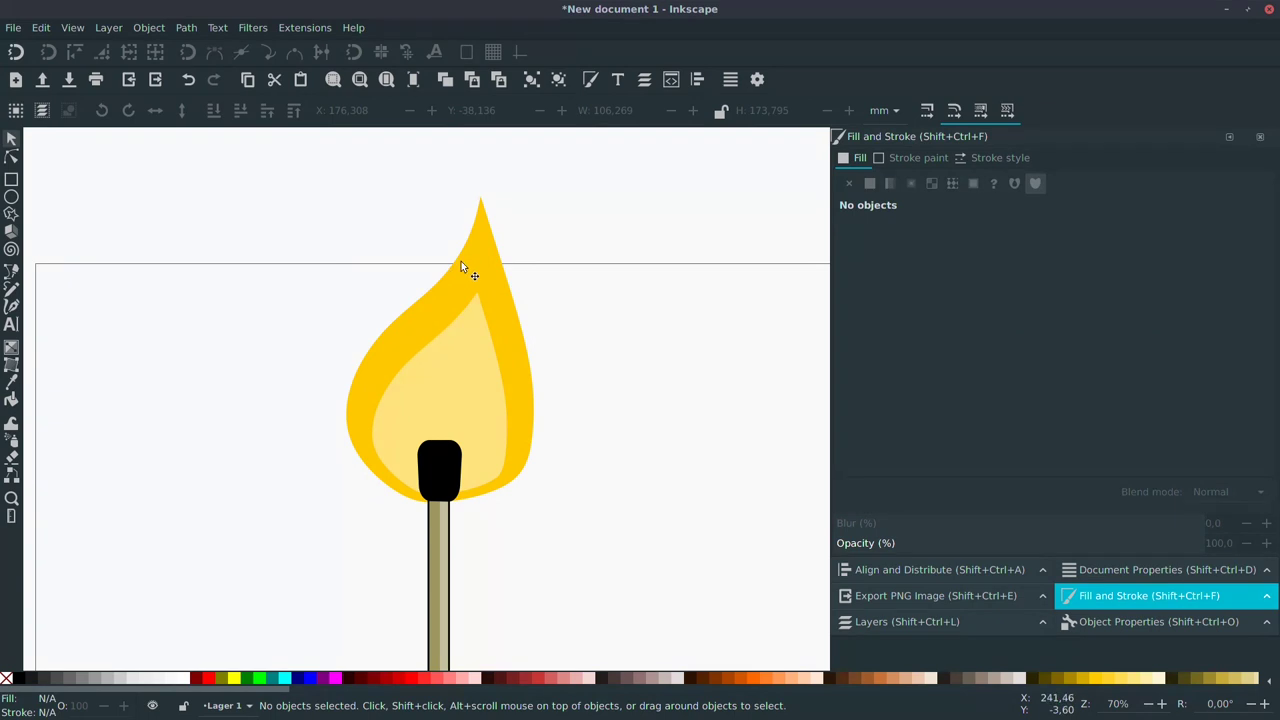
{"action": "left_click", "coordinate": [488, 251]}
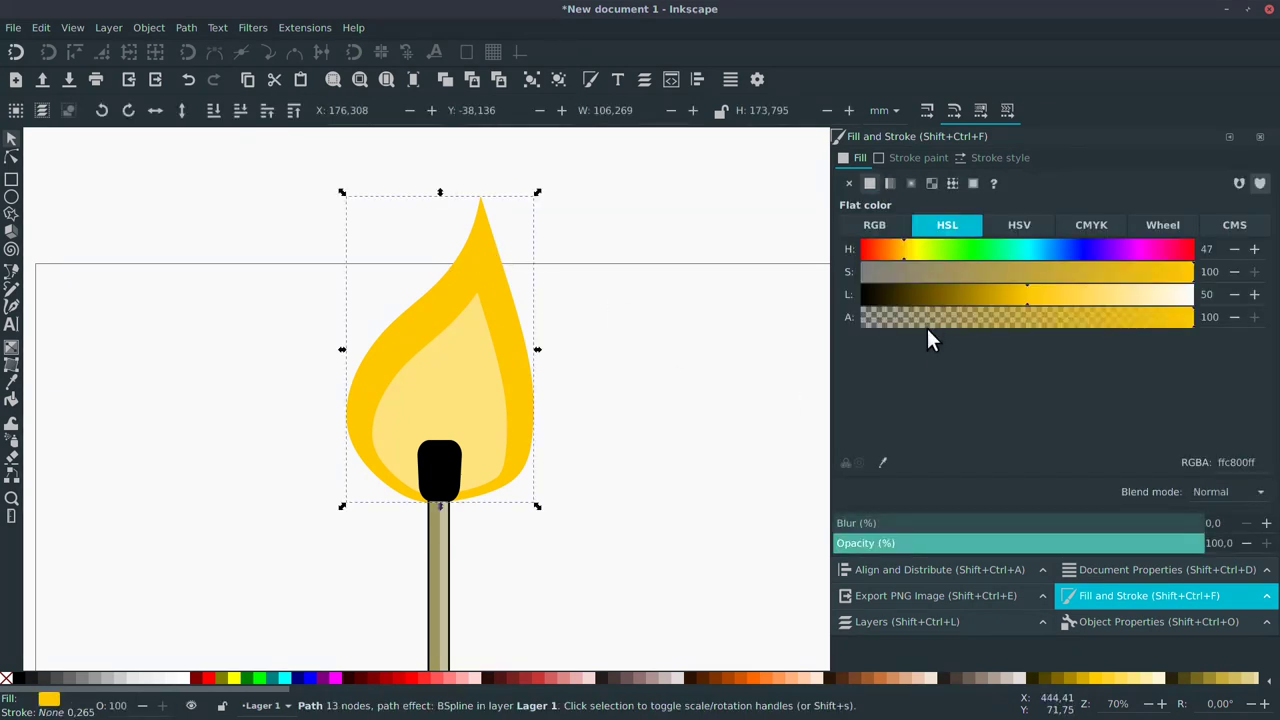
{"action": "left_click", "coordinate": [1134, 627]}
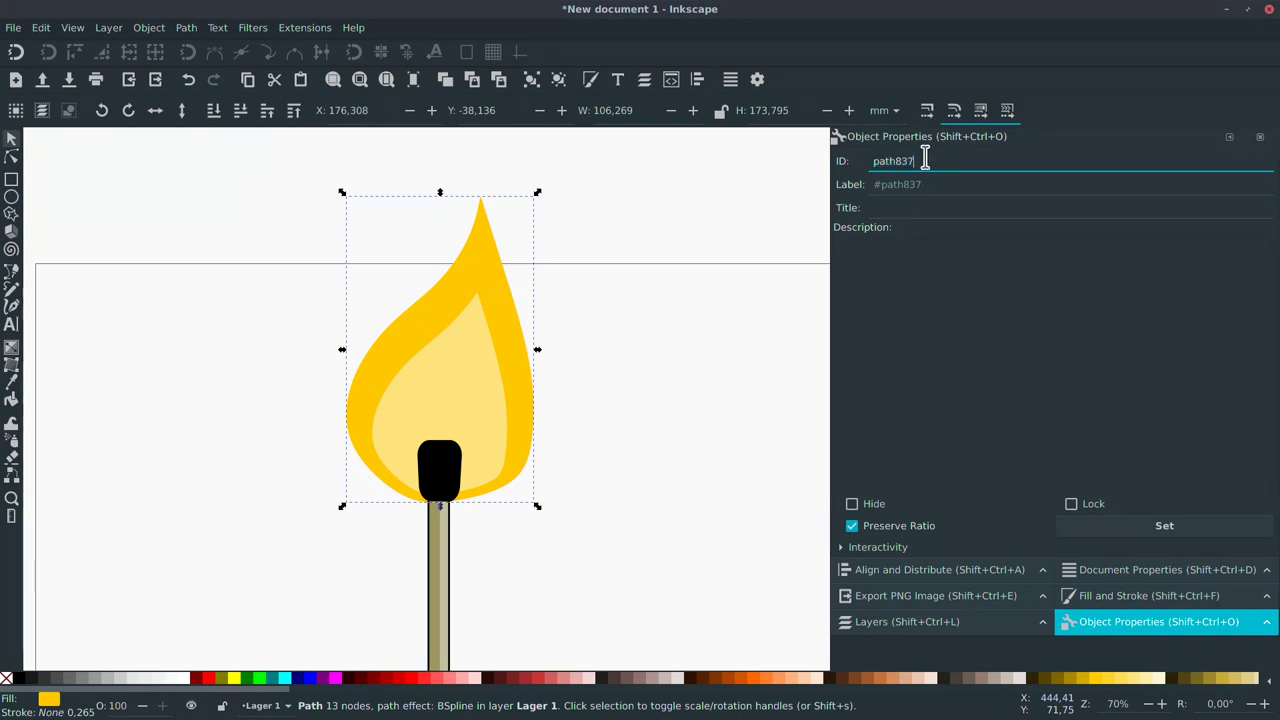
{"action": "type", "text": "fa"}
{"action": "key", "text": "BackSpace"}
{"action": "type", "text": "lame"}
{"action": "left_click", "coordinate": [731, 383]}
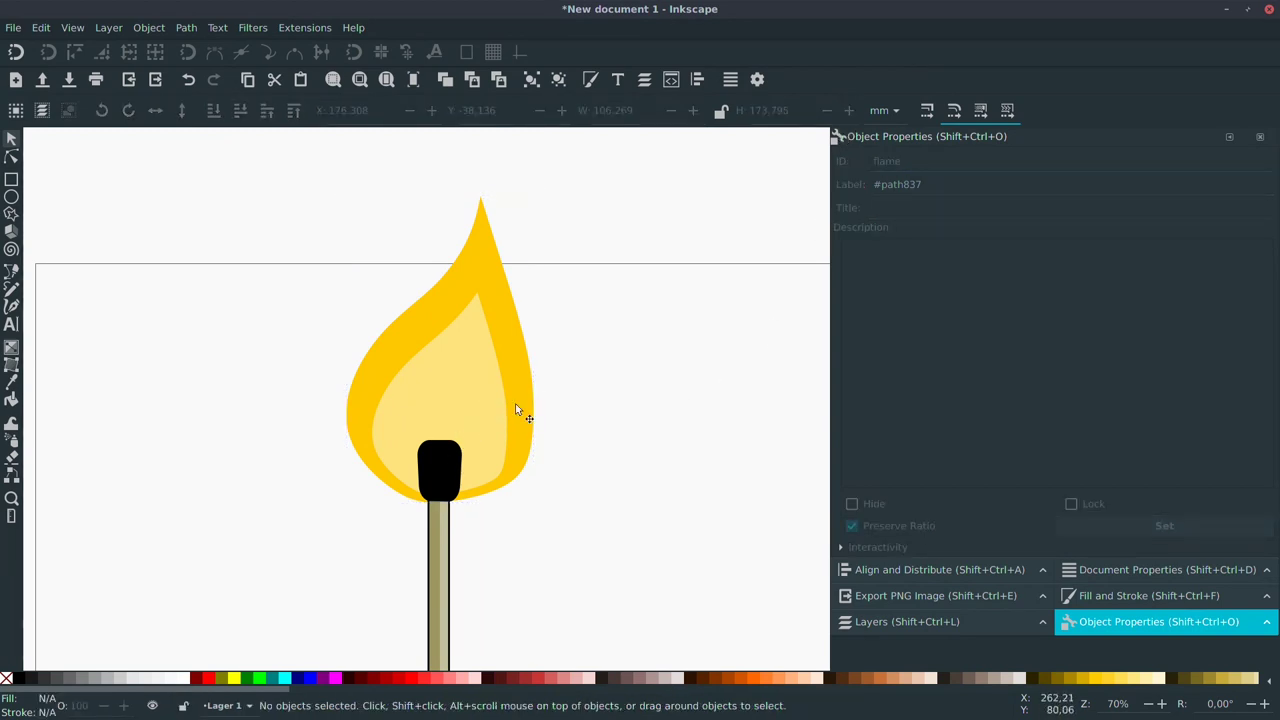
{"action": "left_click", "coordinate": [479, 253]}
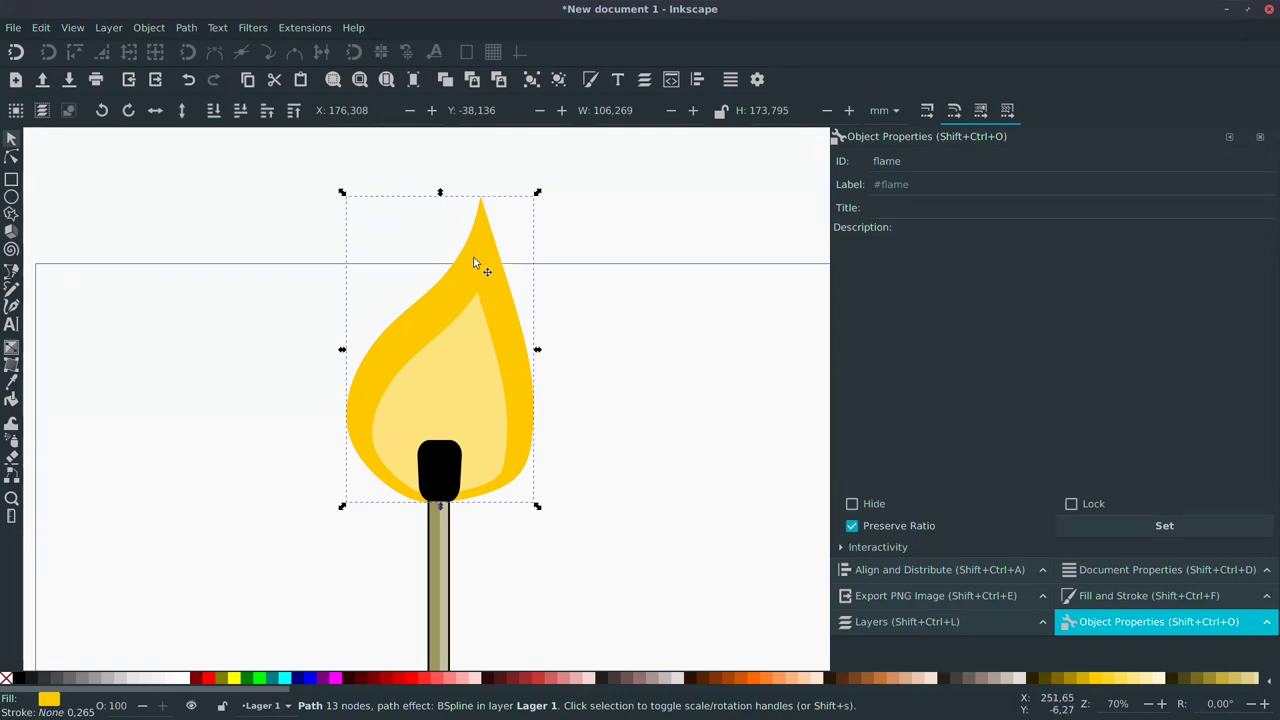
{"action": "left_click", "coordinate": [475, 393]}
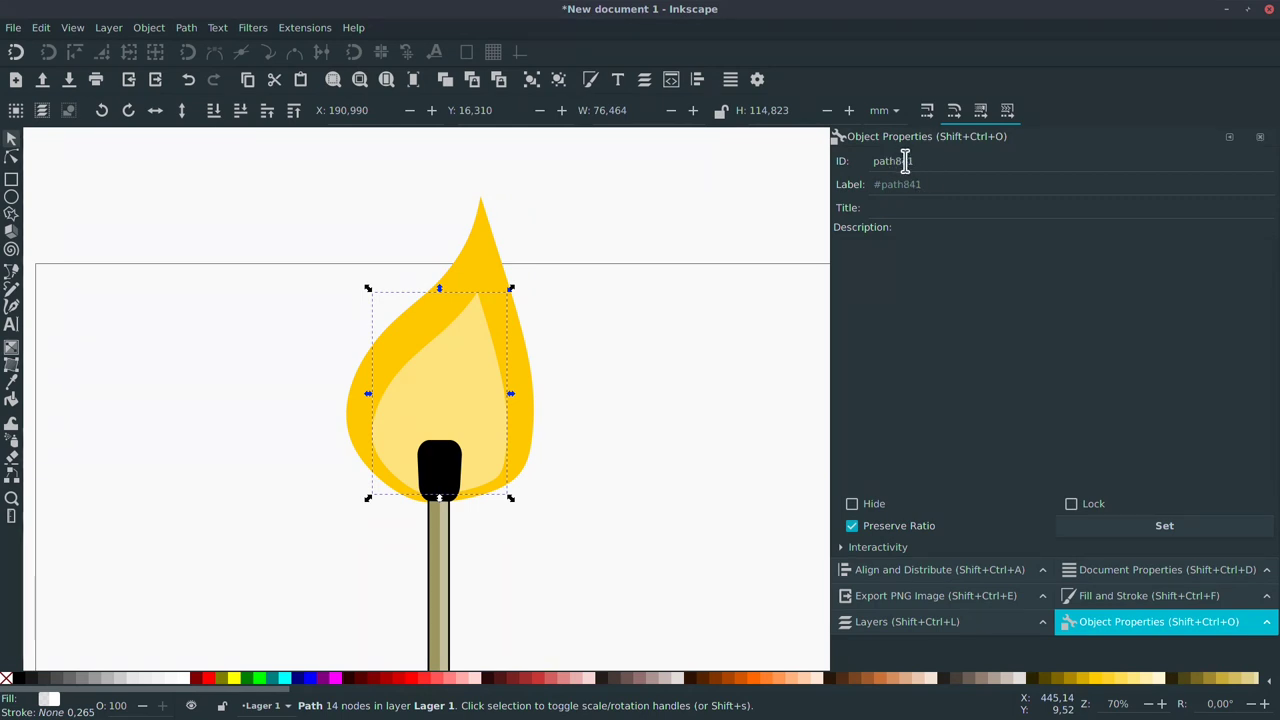
{"action": "left_click", "coordinate": [447, 461]}
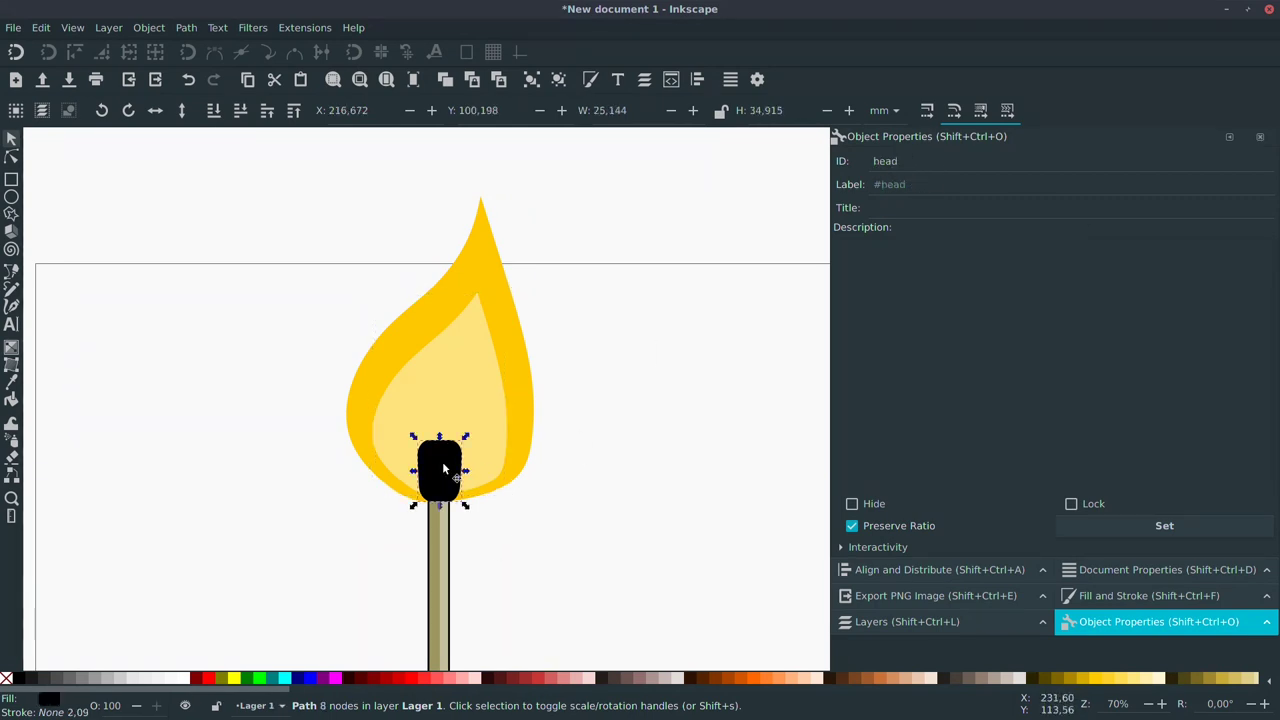
{"action": "scroll", "coordinate": [651, 491], "scroll_direction": "down", "scroll_amount": 3}
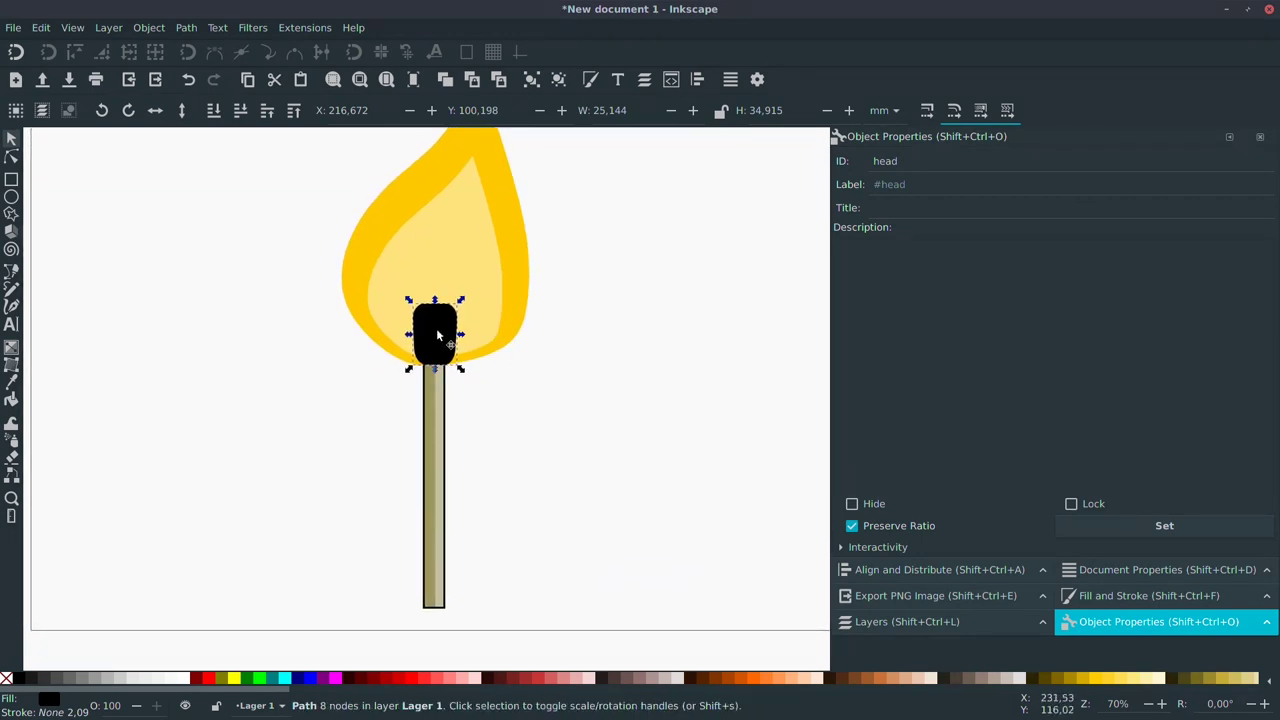
{"action": "left_click", "coordinate": [427, 412]}
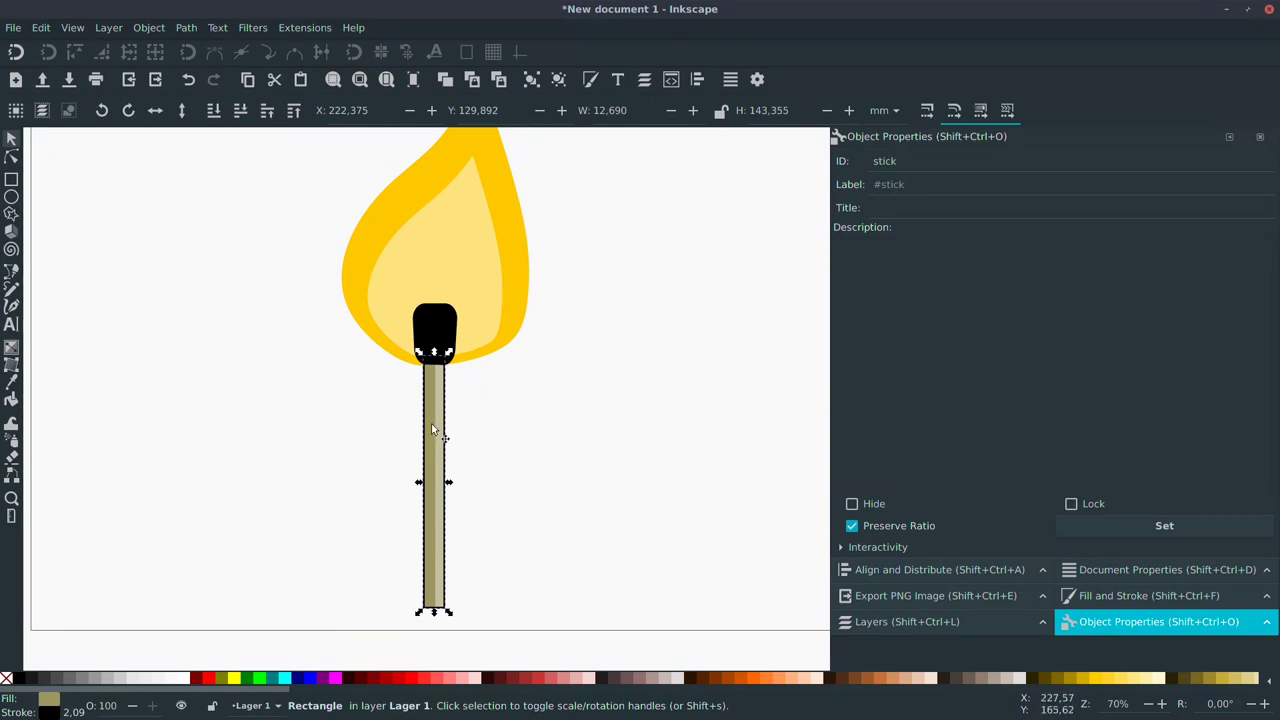
{"action": "left_click", "coordinate": [444, 436]}
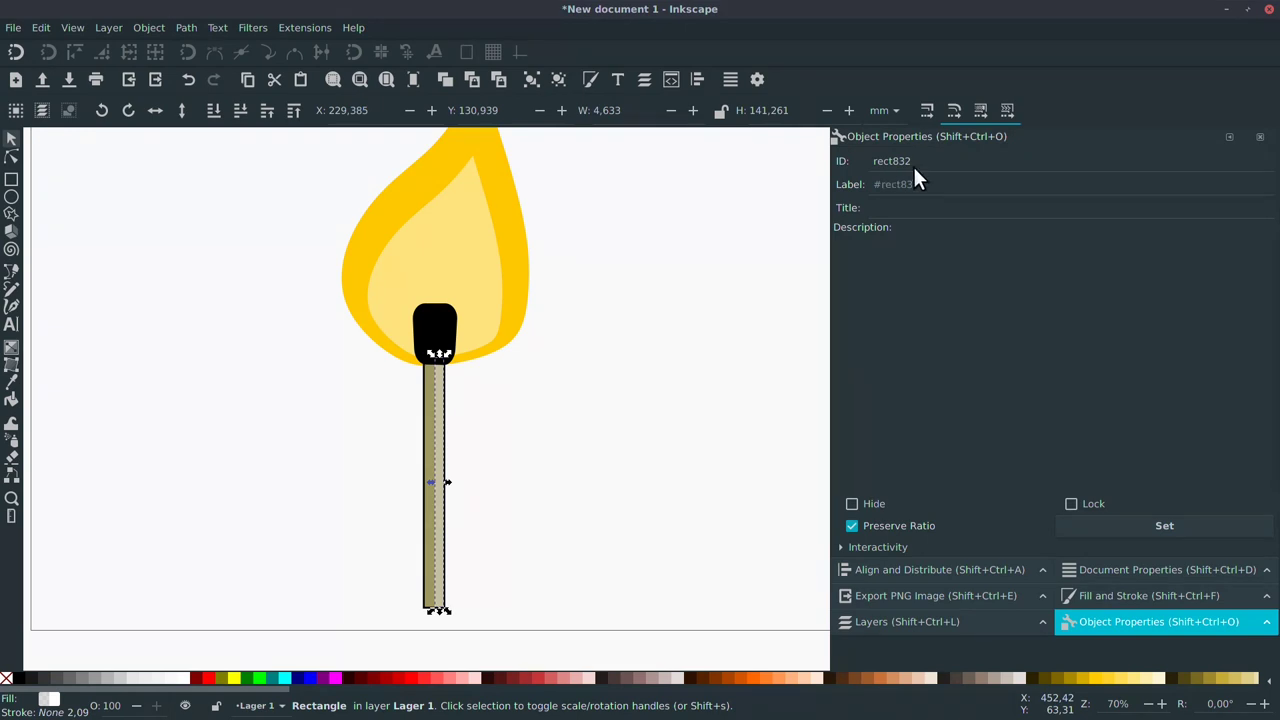
{"action": "left_click", "coordinate": [426, 506]}
{"action": "left_click", "coordinate": [424, 511]}
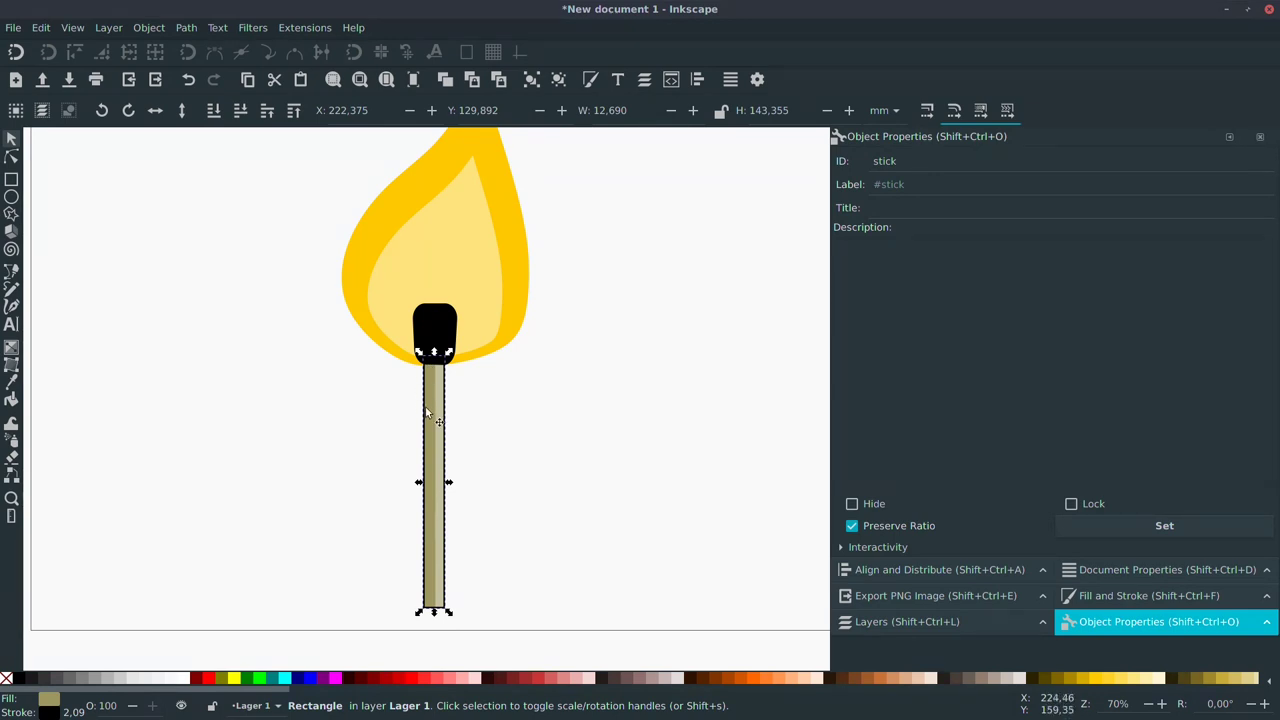
{"action": "scroll", "coordinate": [560, 450], "scroll_direction": "up", "scroll_amount": 1}
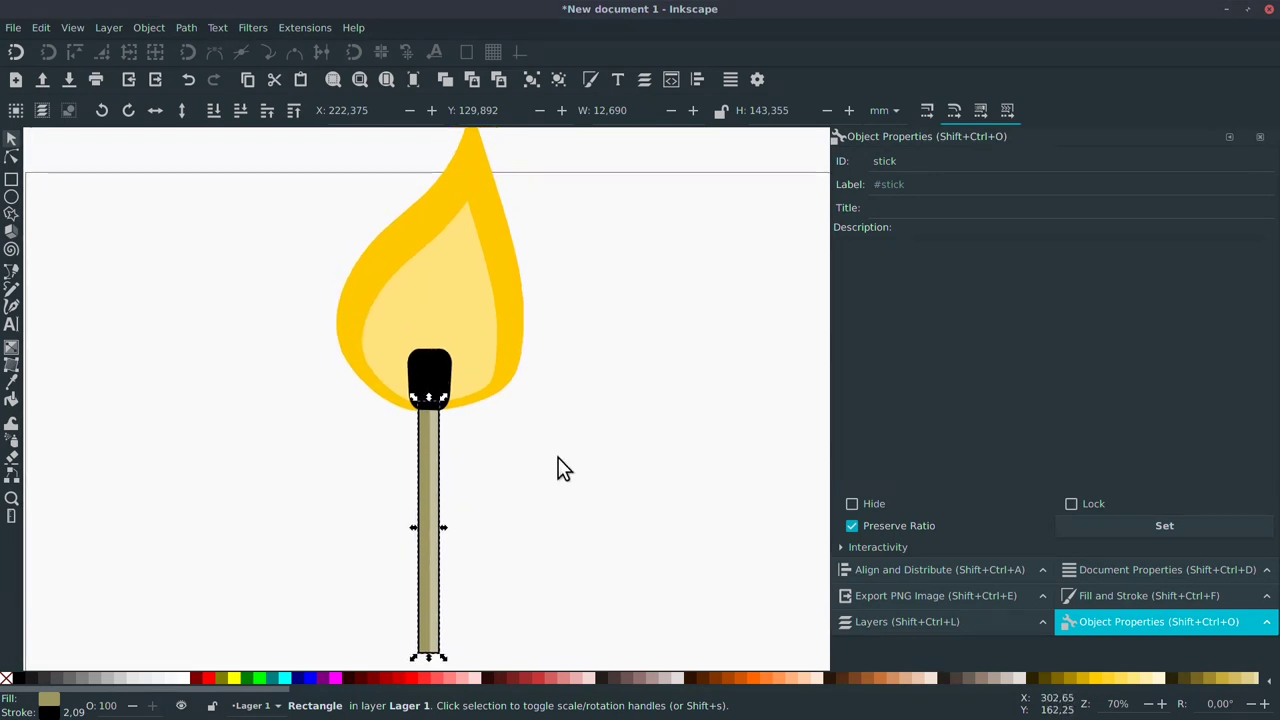
{"action": "scroll", "coordinate": [558, 462], "scroll_direction": "up", "scroll_amount": 1, "text": "ctrl"}
{"action": "scroll", "coordinate": [557, 454], "scroll_direction": "down", "scroll_amount": 2, "text": "ctrl"}
{"action": "scroll", "coordinate": [568, 450], "scroll_direction": "up", "scroll_amount": 1}
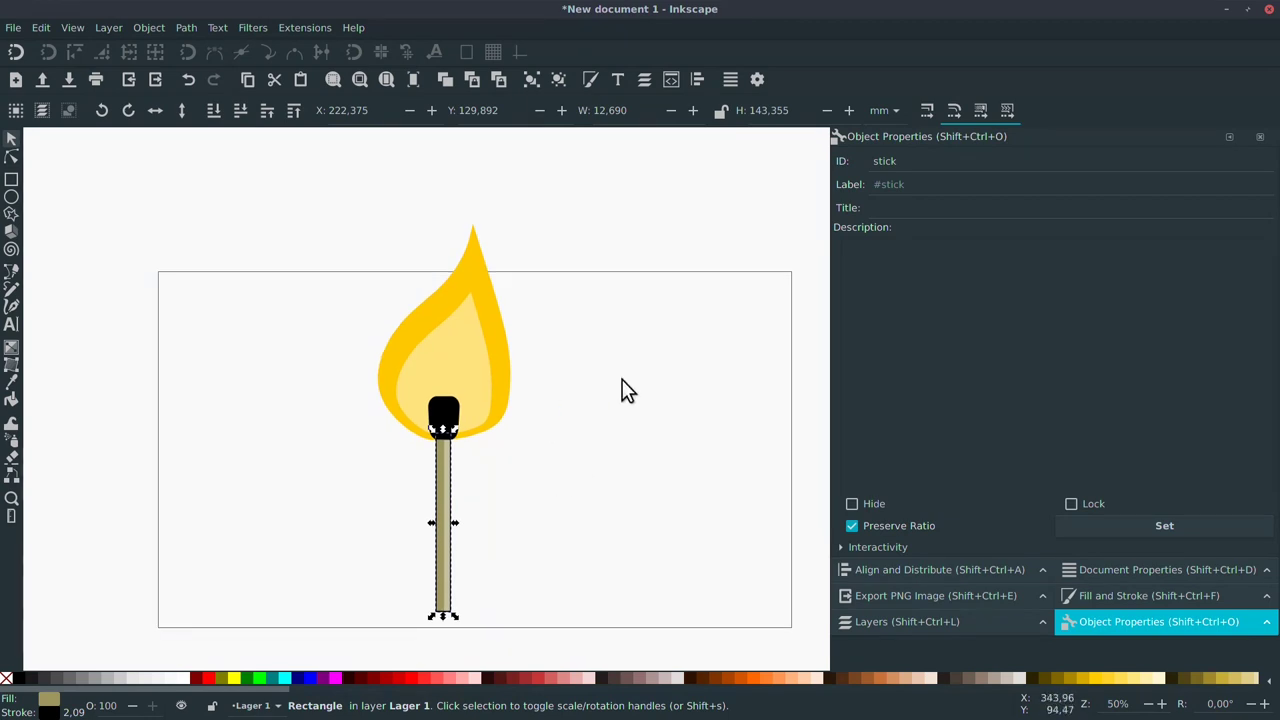
Resize the page to the drawing in Document Properties, giving a 401.6 × 1176.9 px portrait page.
{"action": "left_click", "coordinate": [590, 585]}
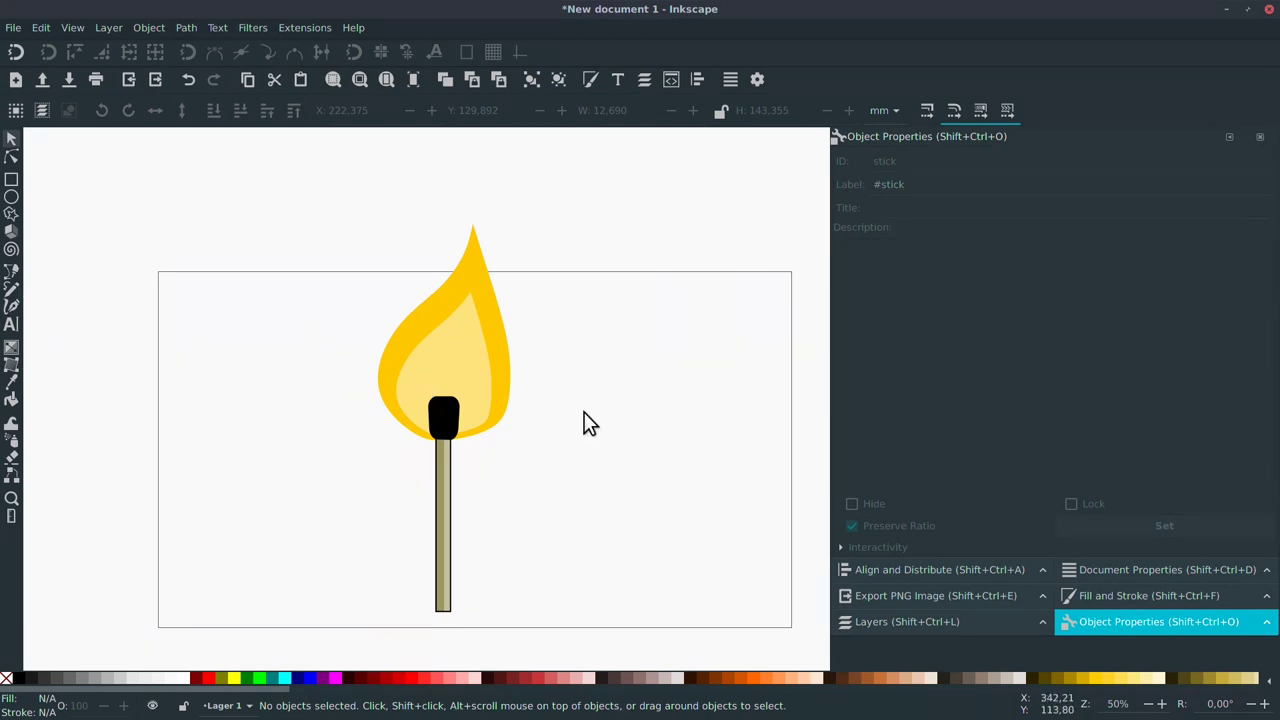
{"action": "left_click_drag", "start_coordinate": [586, 423], "coordinate": [553, 383]}
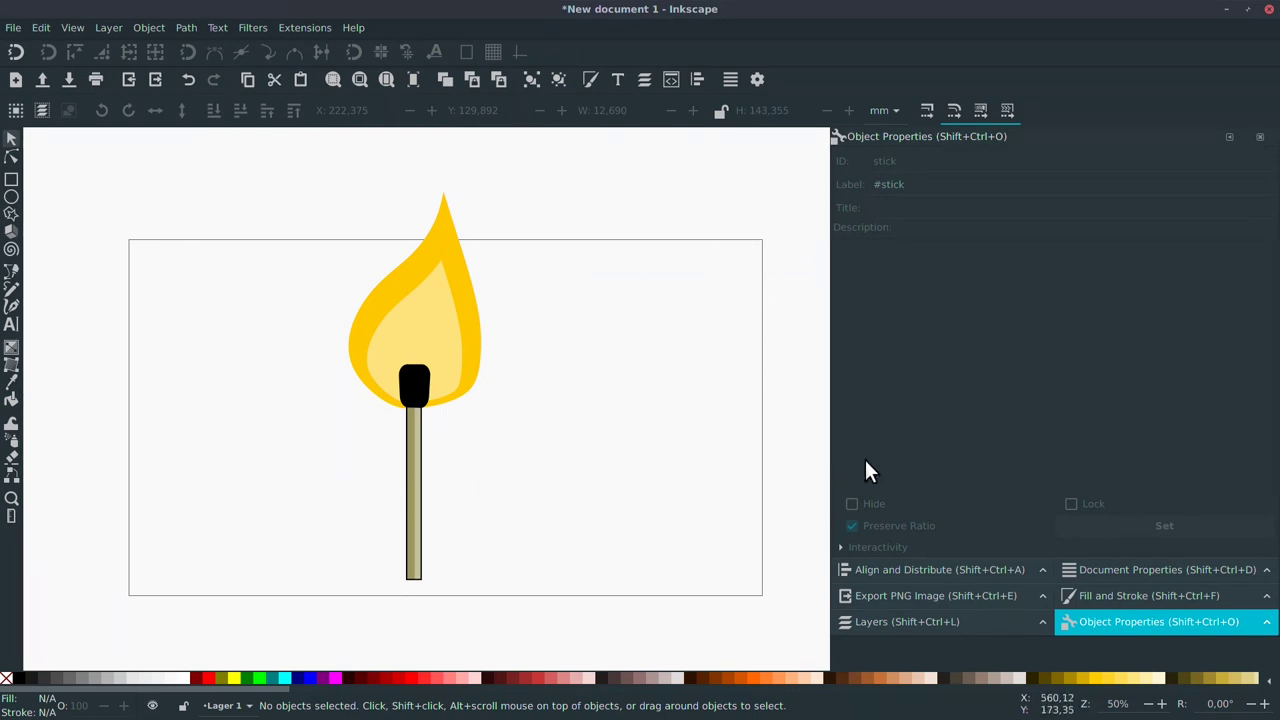
{"action": "left_click", "coordinate": [1110, 569]}
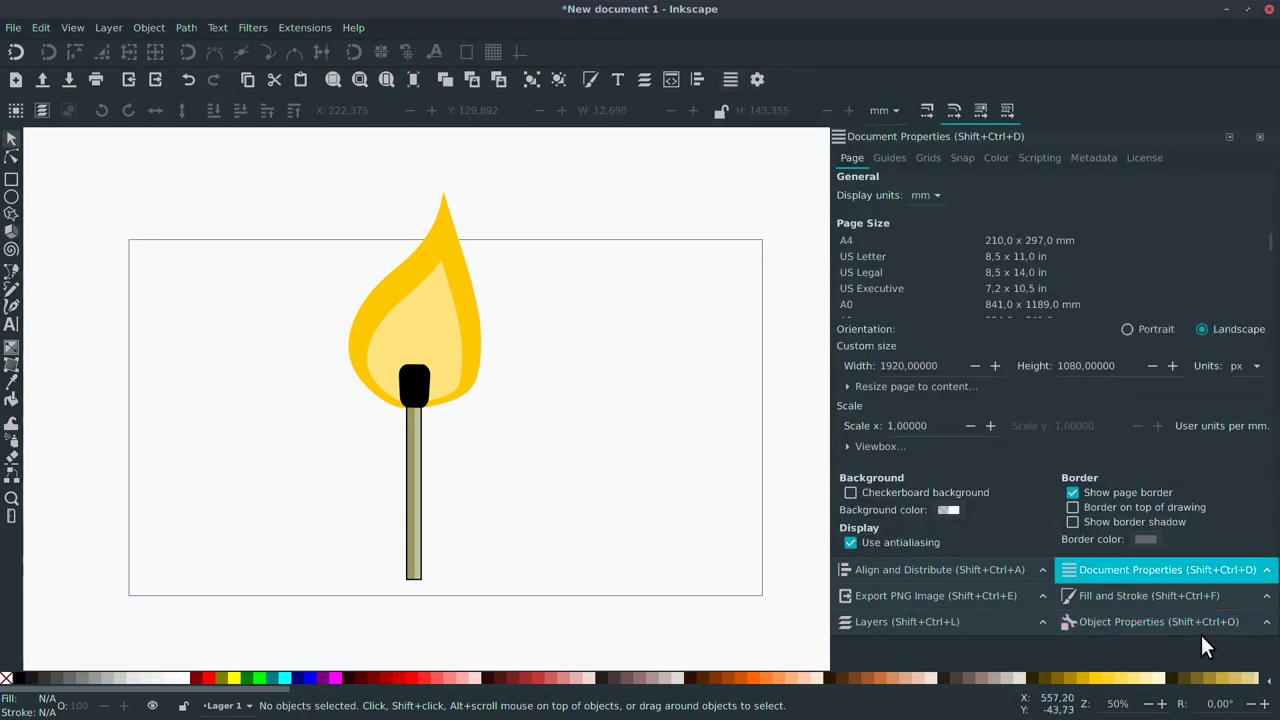
{"action": "left_click", "coordinate": [846, 386]}
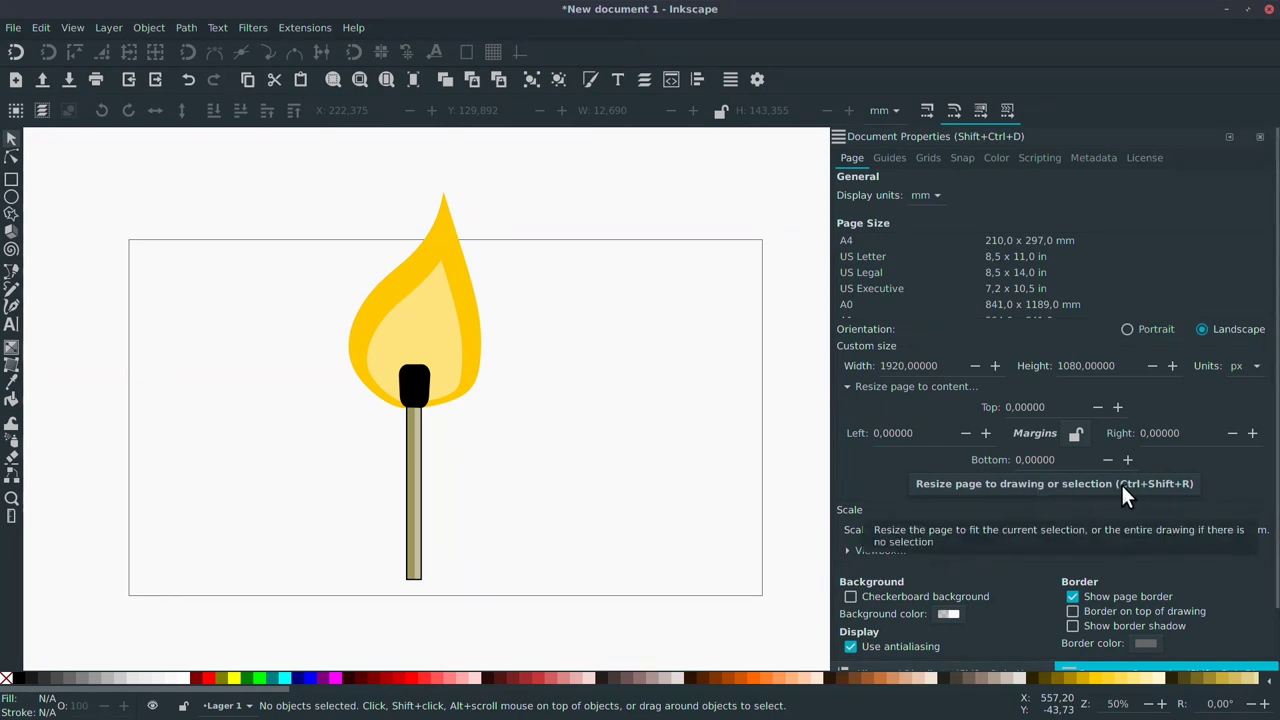
{"action": "left_click", "coordinate": [1062, 487]}
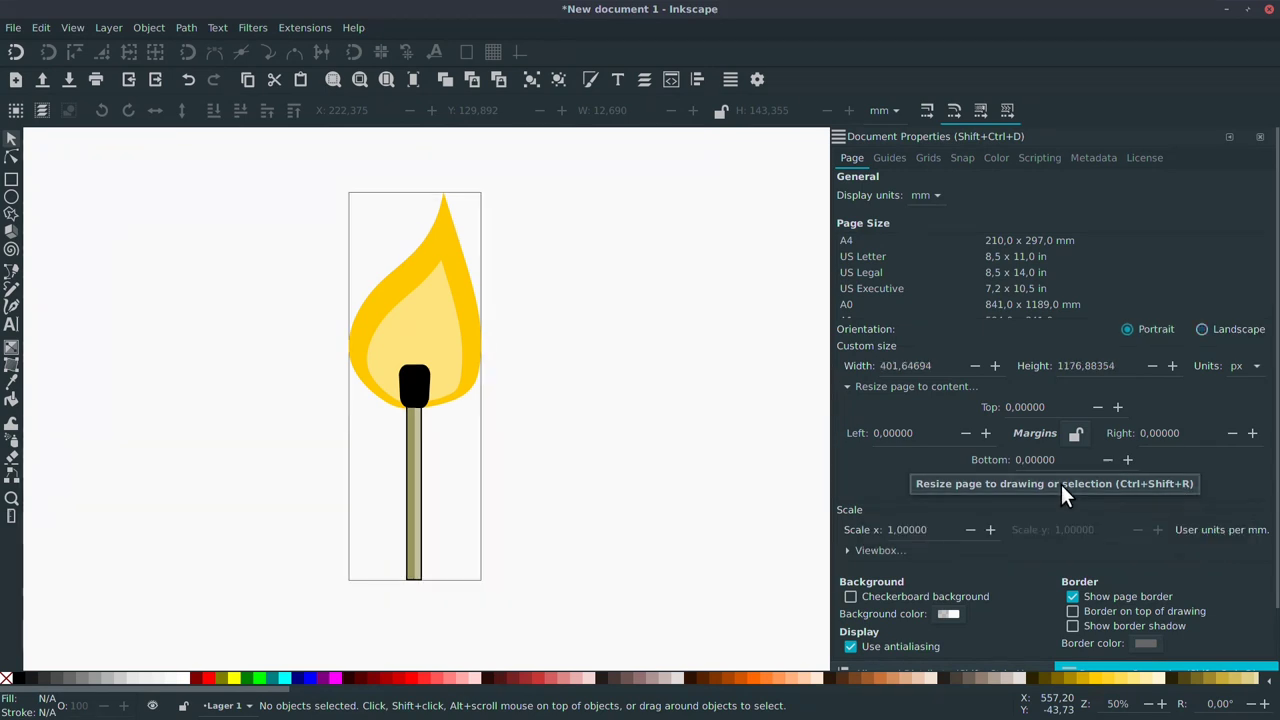
Select the stick body and test a thicker stroke width in Fill and Stroke.
{"action": "left_click", "coordinate": [410, 577]}
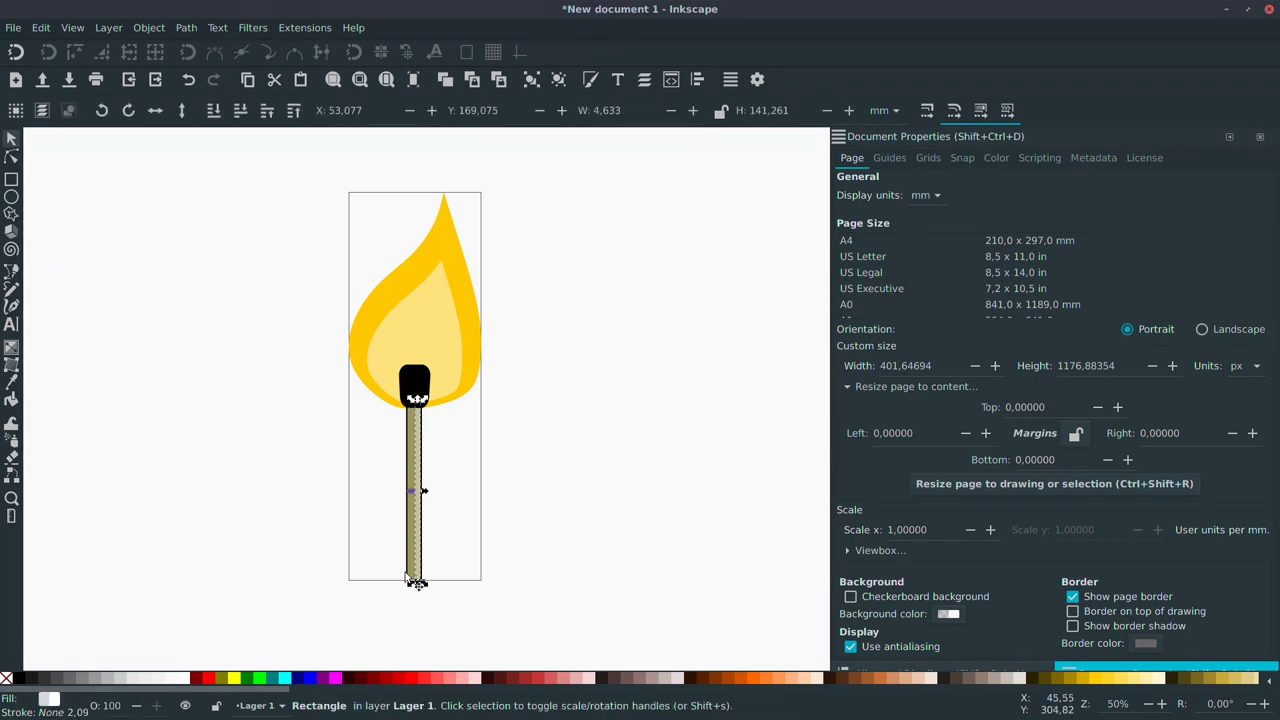
{"action": "left_click", "coordinate": [409, 537]}
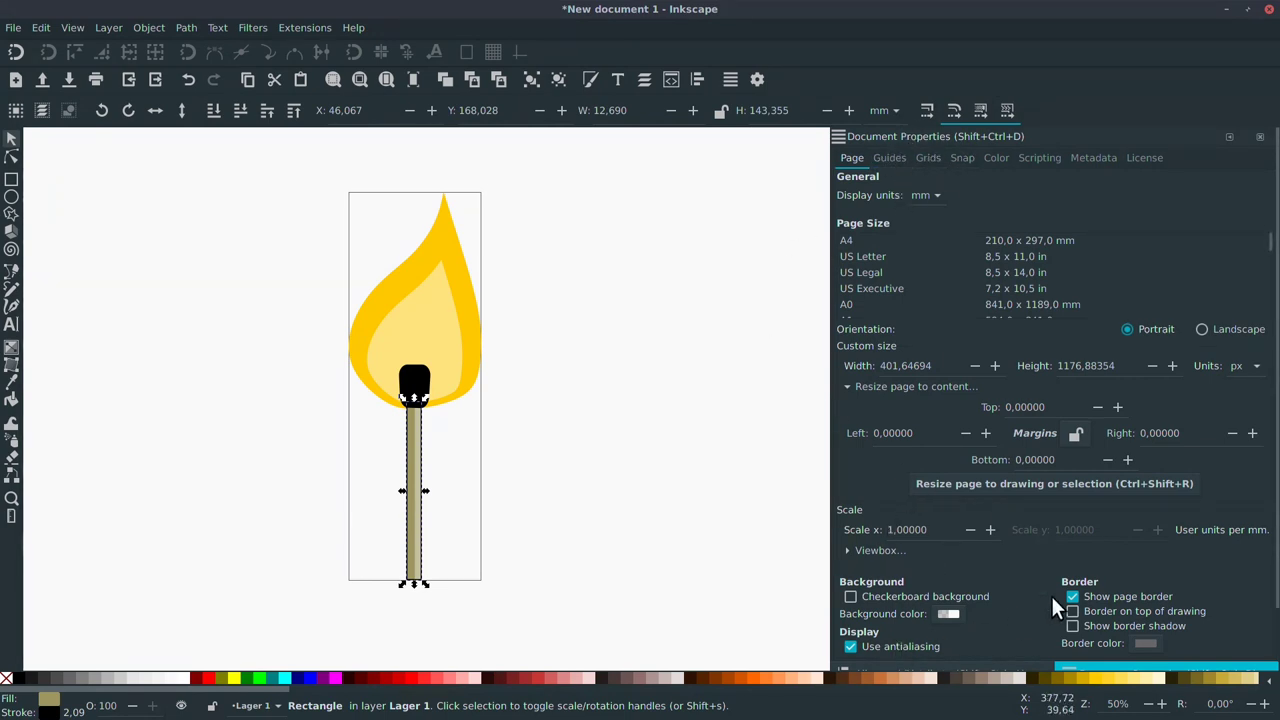
{"action": "scroll", "coordinate": [1276, 256], "scroll_direction": "down", "scroll_amount": 3}
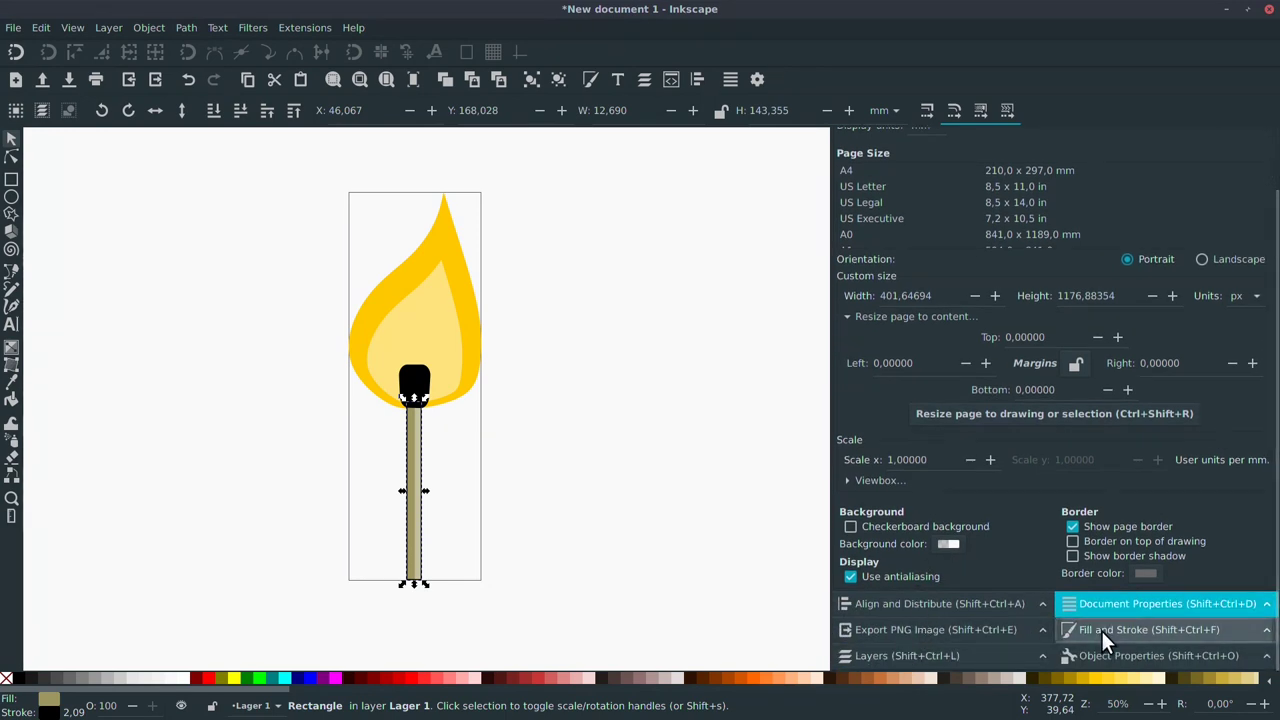
{"action": "left_click", "coordinate": [1100, 629]}
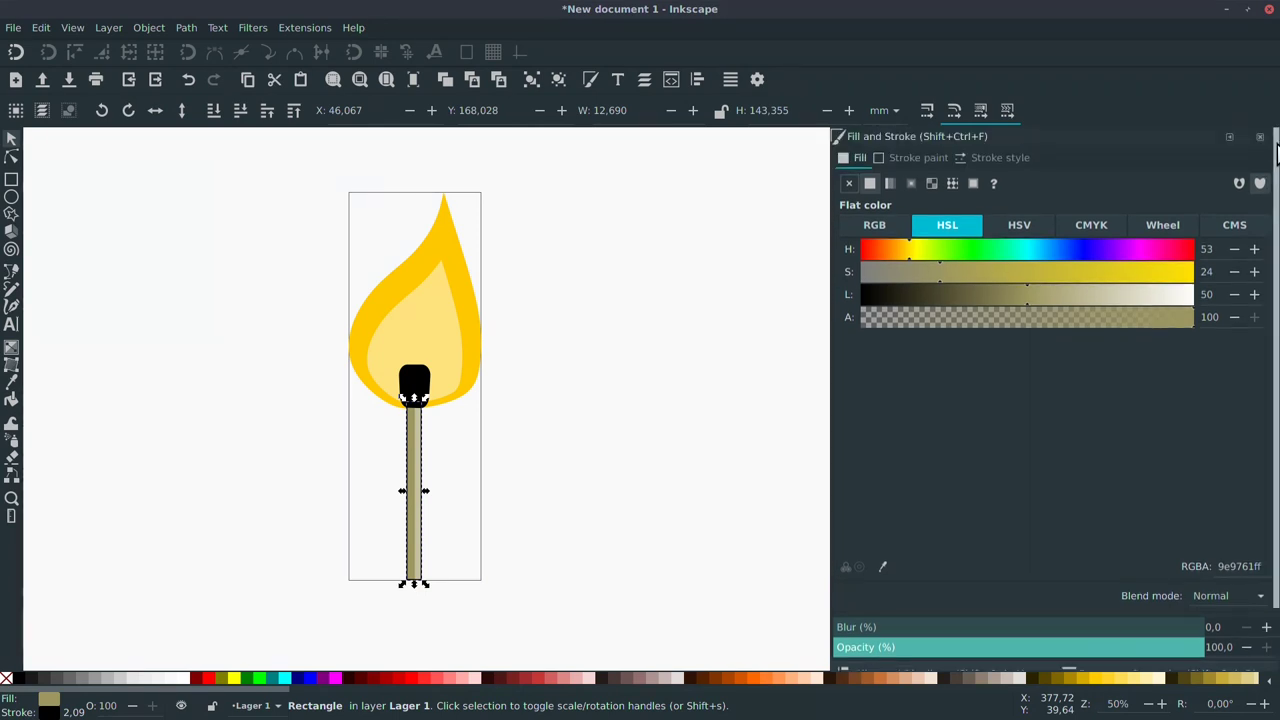
{"action": "scroll", "coordinate": [950, 200], "scroll_direction": "up", "scroll_amount": 2}
{"action": "left_click", "coordinate": [995, 158]}
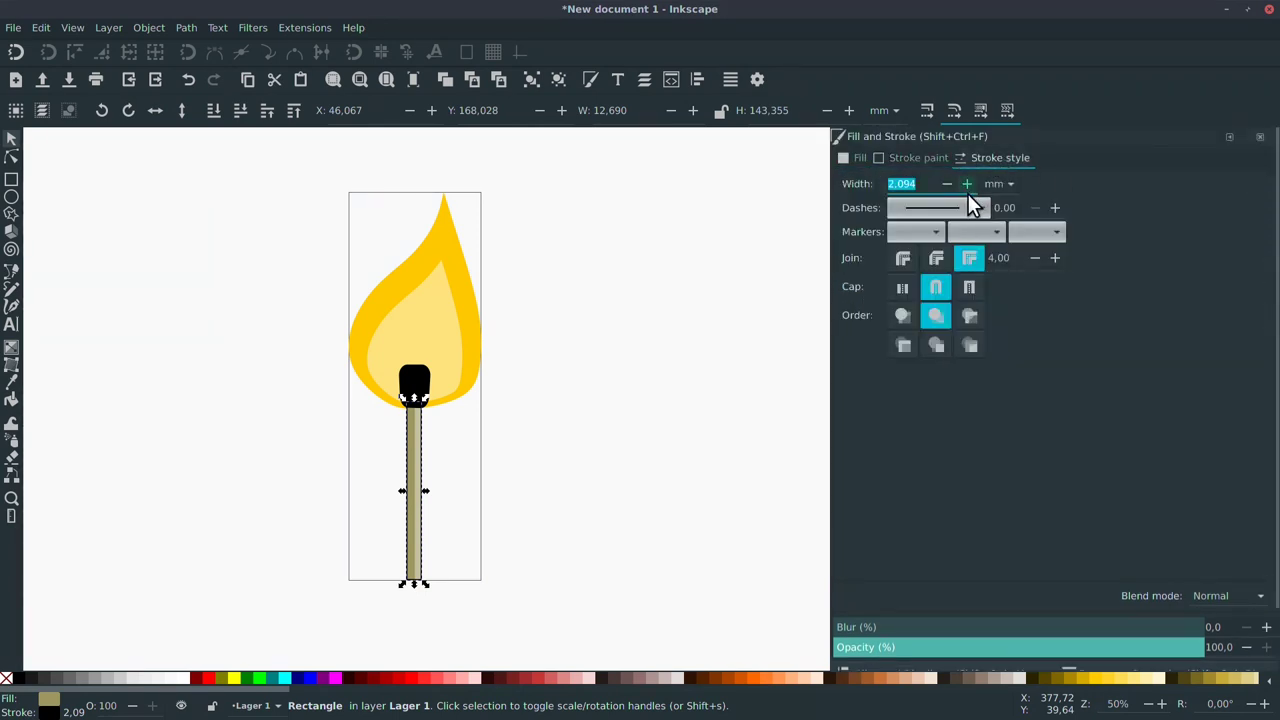
{"action": "scroll", "coordinate": [932, 178], "scroll_direction": "up", "scroll_amount": 13}
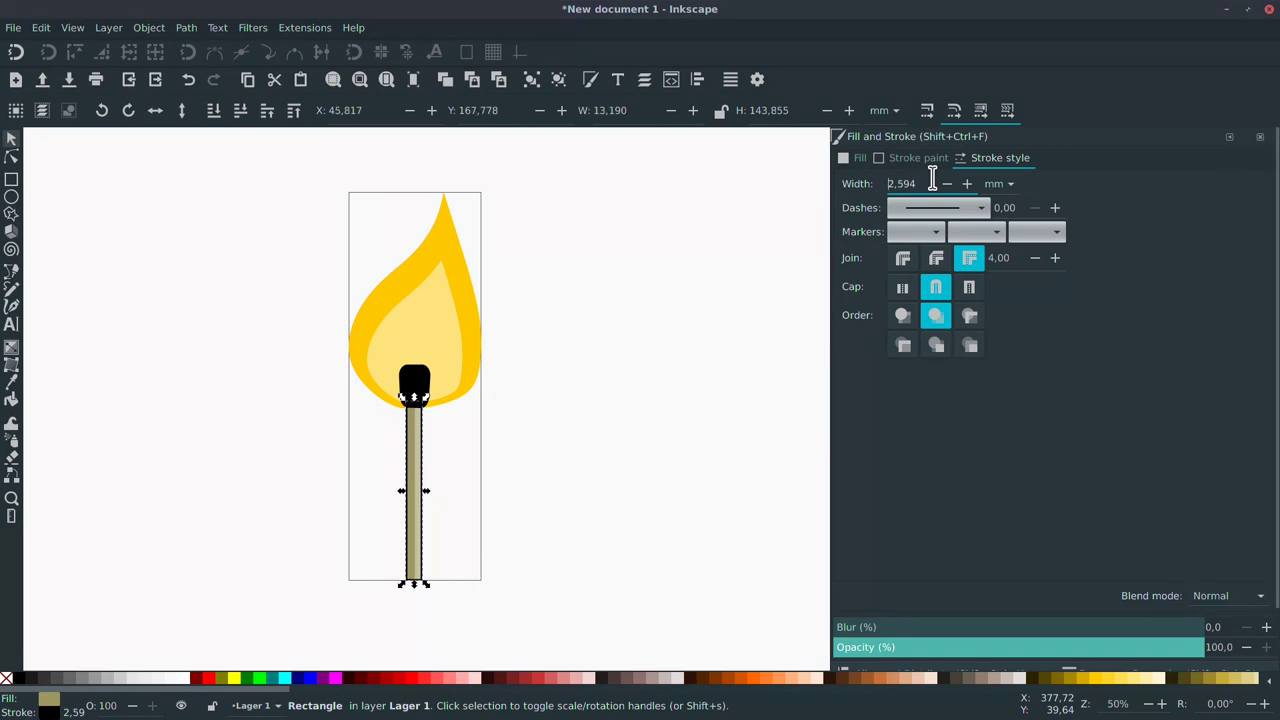
{"action": "scroll", "coordinate": [932, 180], "scroll_direction": "up", "scroll_amount": 20}
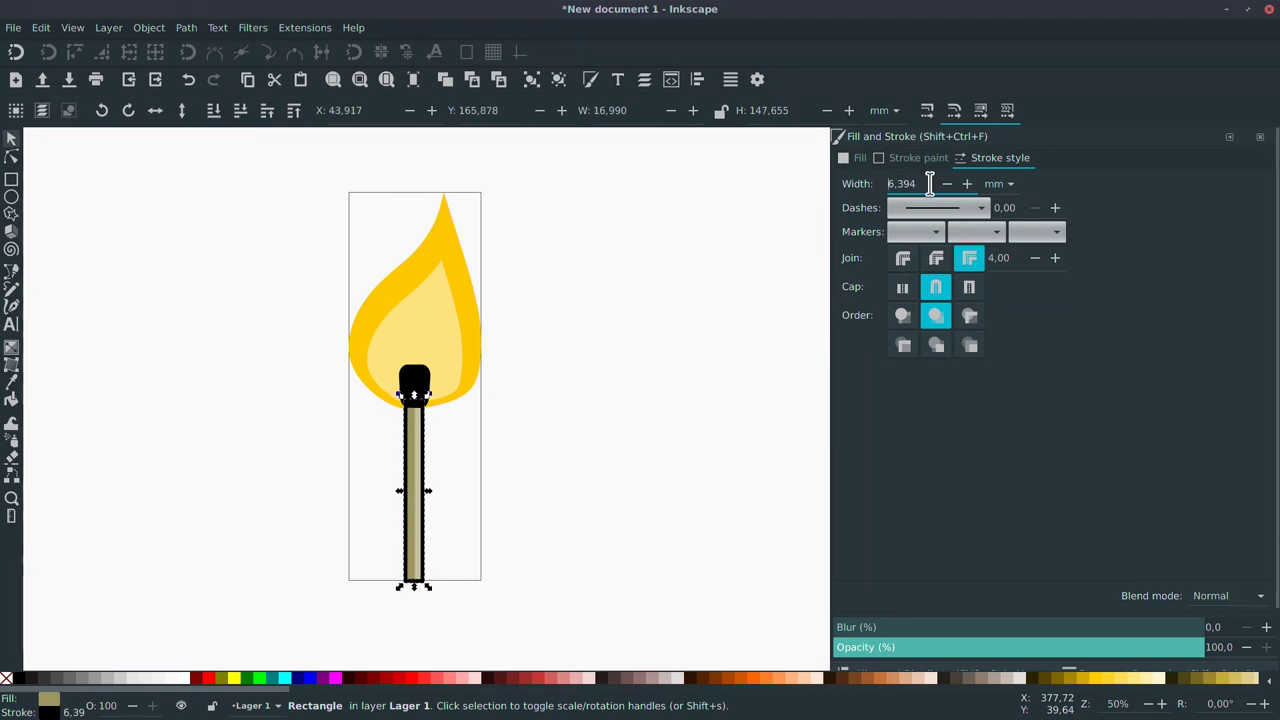
{"action": "scroll", "coordinate": [932, 183], "scroll_direction": "up", "scroll_amount": 15}
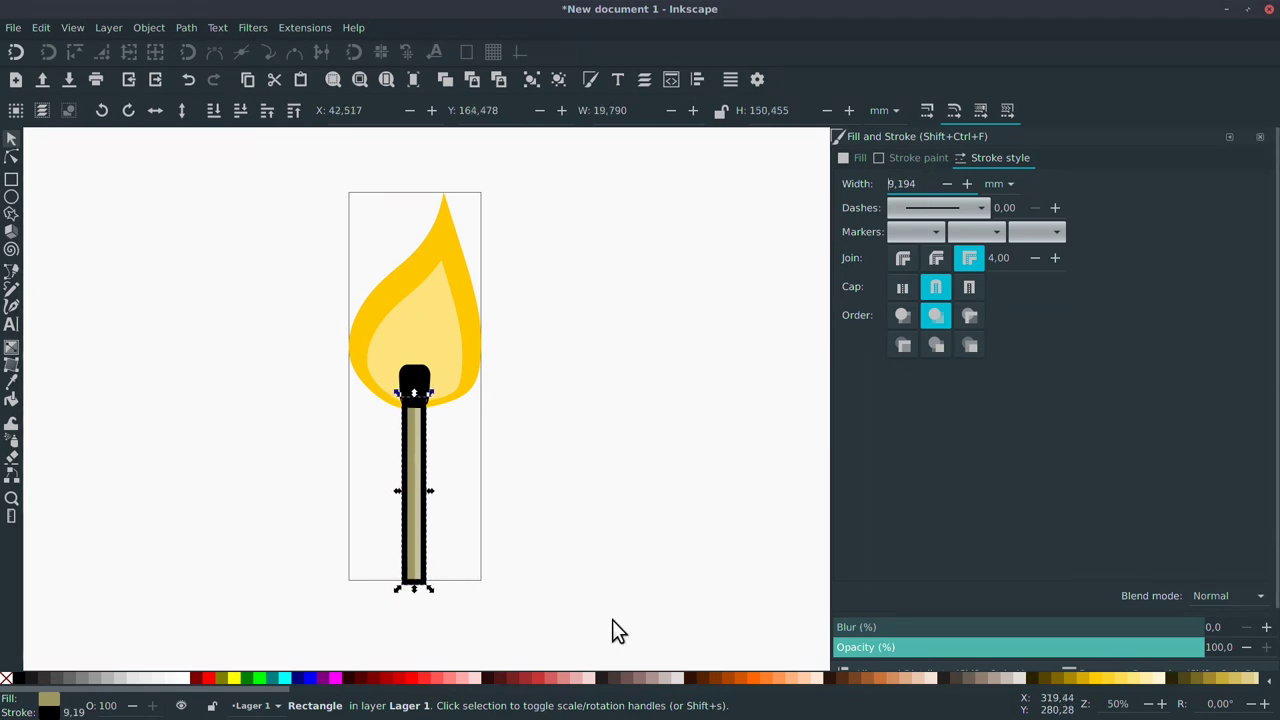
{"action": "left_click", "coordinate": [411, 622]}
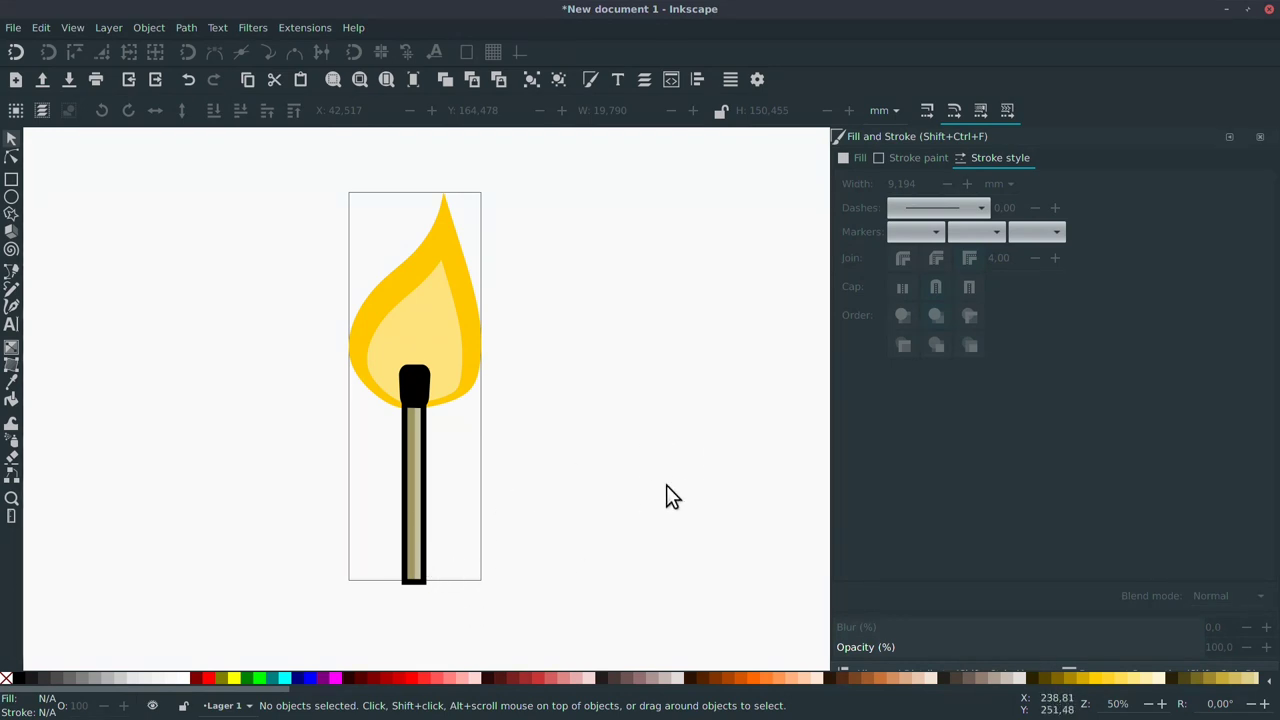
Refit the page to the drawing, then set the stick's stroke width to 1 mm.
{"action": "key", "text": "ctrl+shift"}
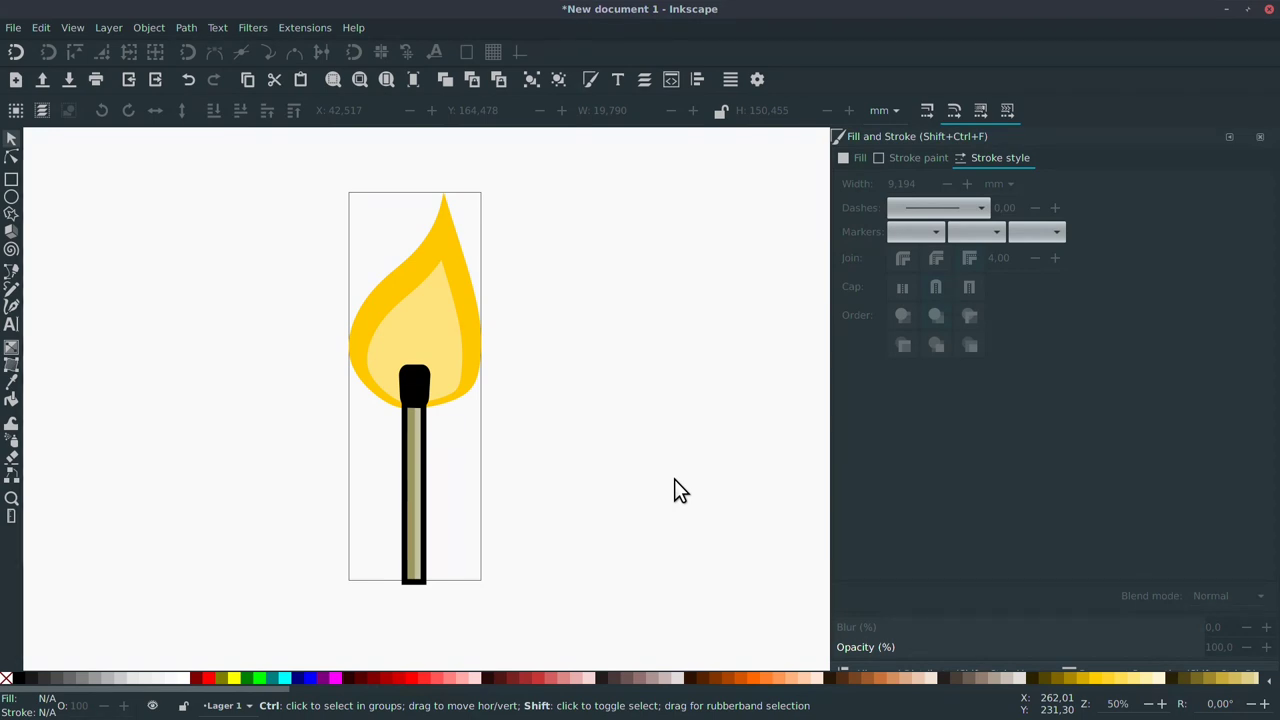
{"action": "key", "text": "ctrl+shift+r"}
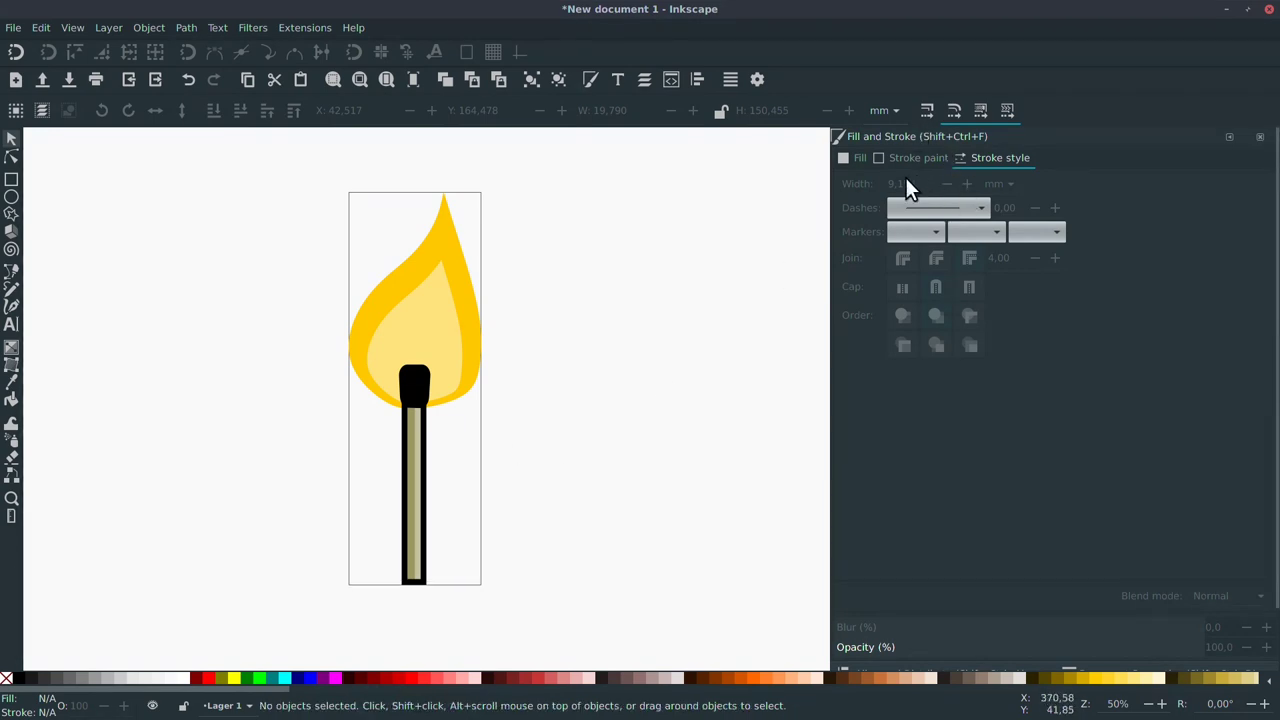
{"action": "left_click", "coordinate": [405, 515]}
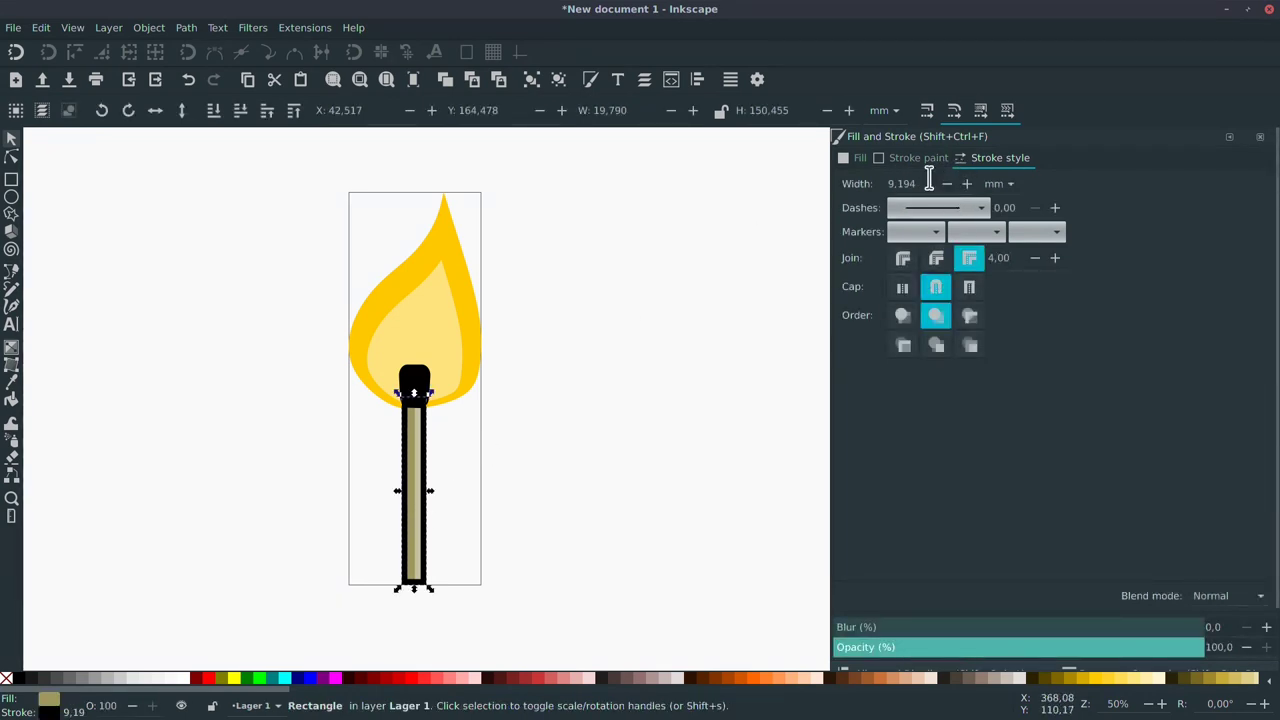
{"action": "left_click_drag", "start_coordinate": [929, 178], "coordinate": [843, 177]}
{"action": "type", "text": "1"}
{"action": "key", "text": "Return"}
{"action": "left_click", "coordinate": [648, 490]}
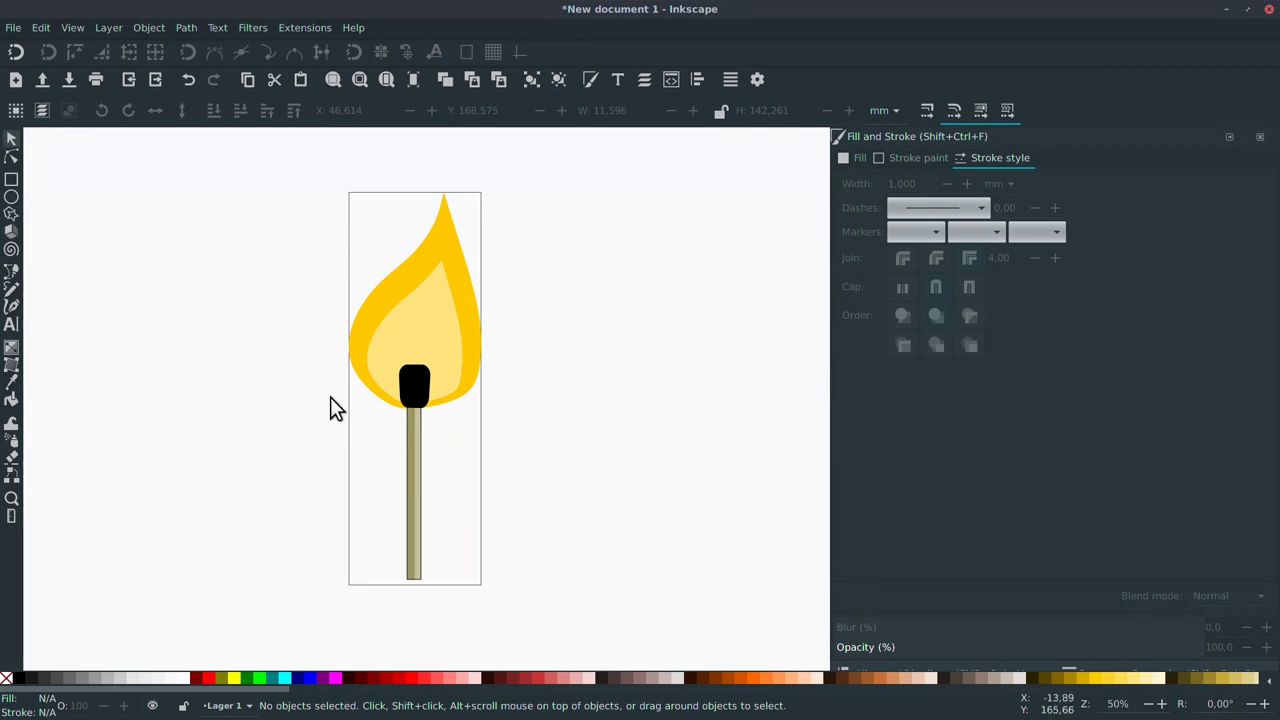
{"action": "left_click", "coordinate": [407, 476]}
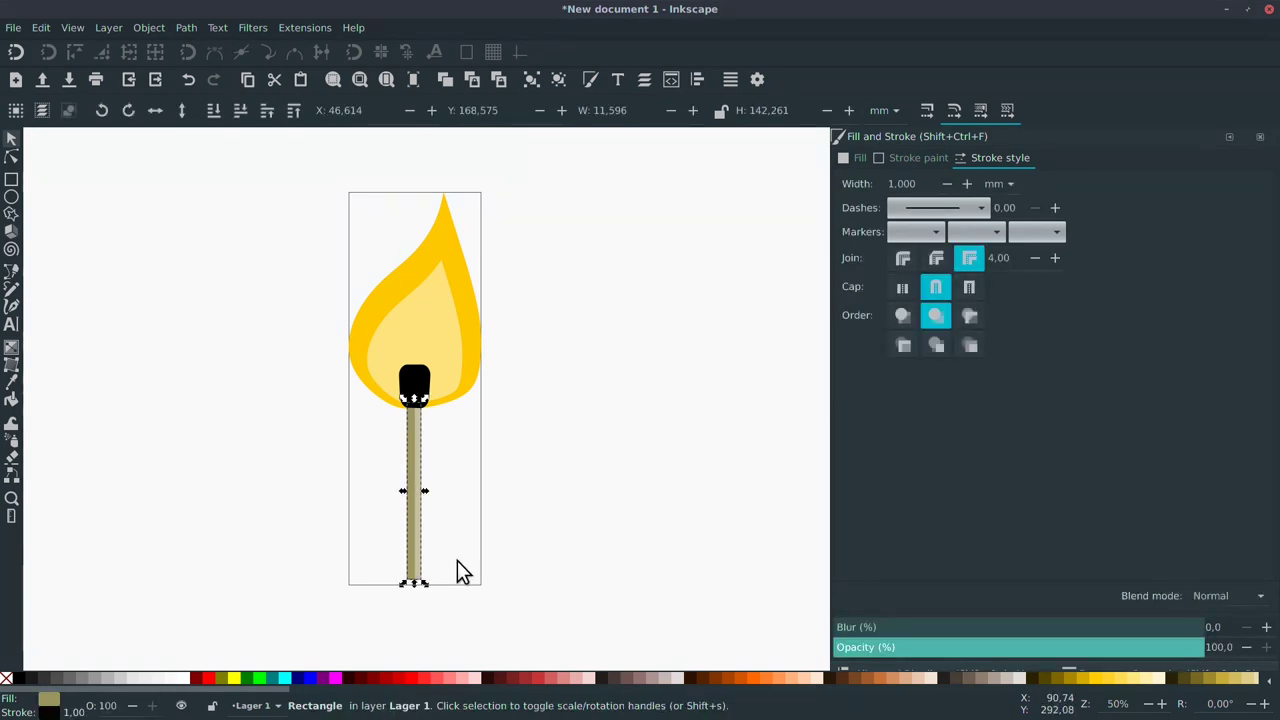
{"action": "left_click", "coordinate": [649, 495]}
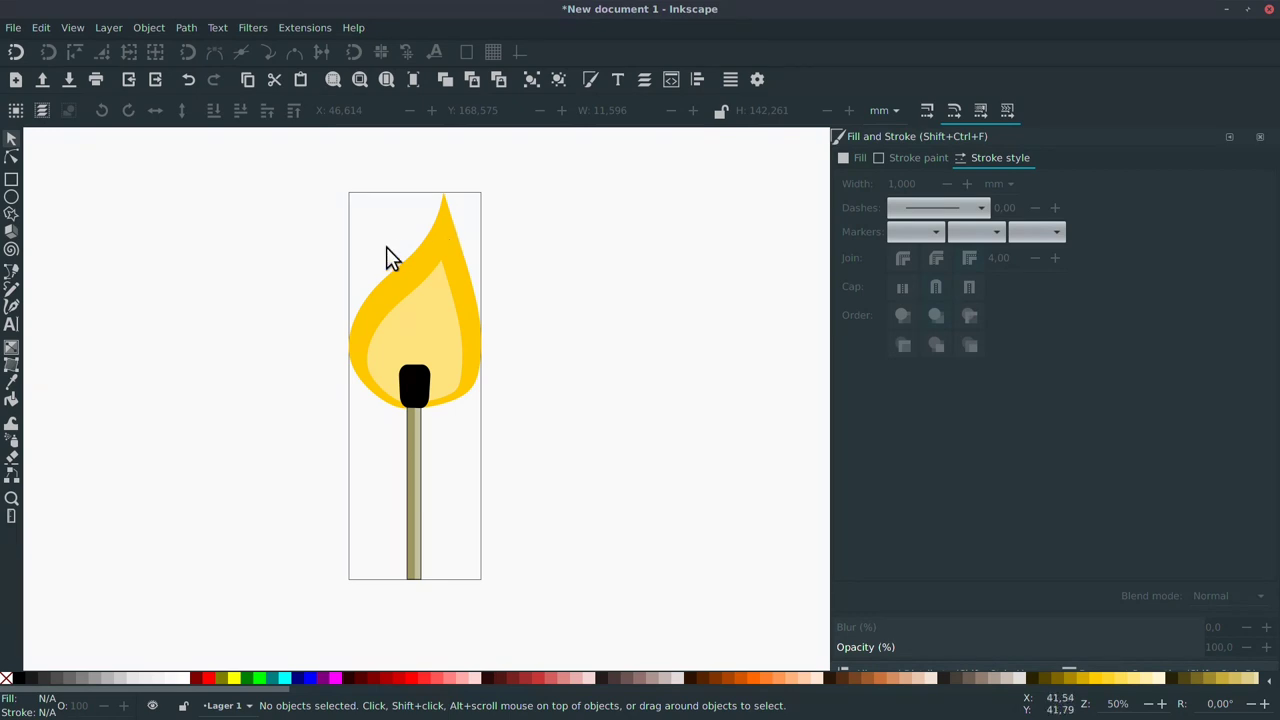
Save the drawing as match.svg in the Bilder/svg folder.
{"action": "key", "text": "ctrl"}
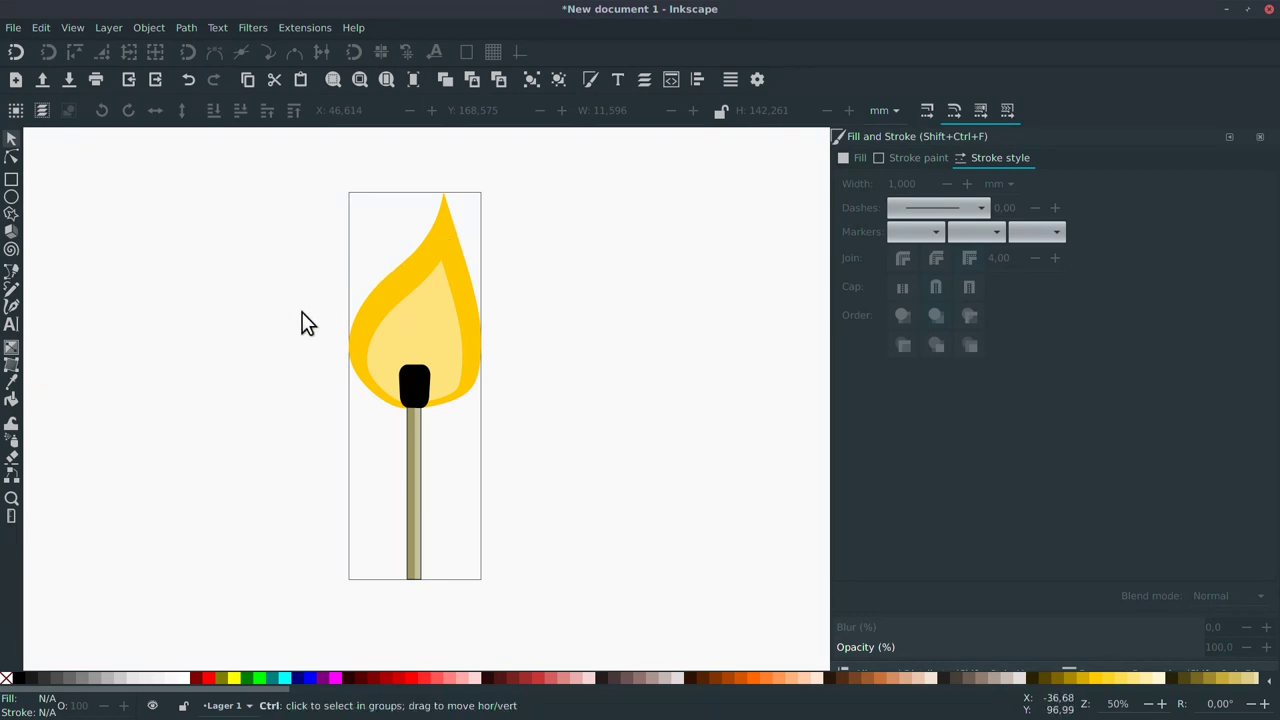
{"action": "key", "text": "ctrl+s"}
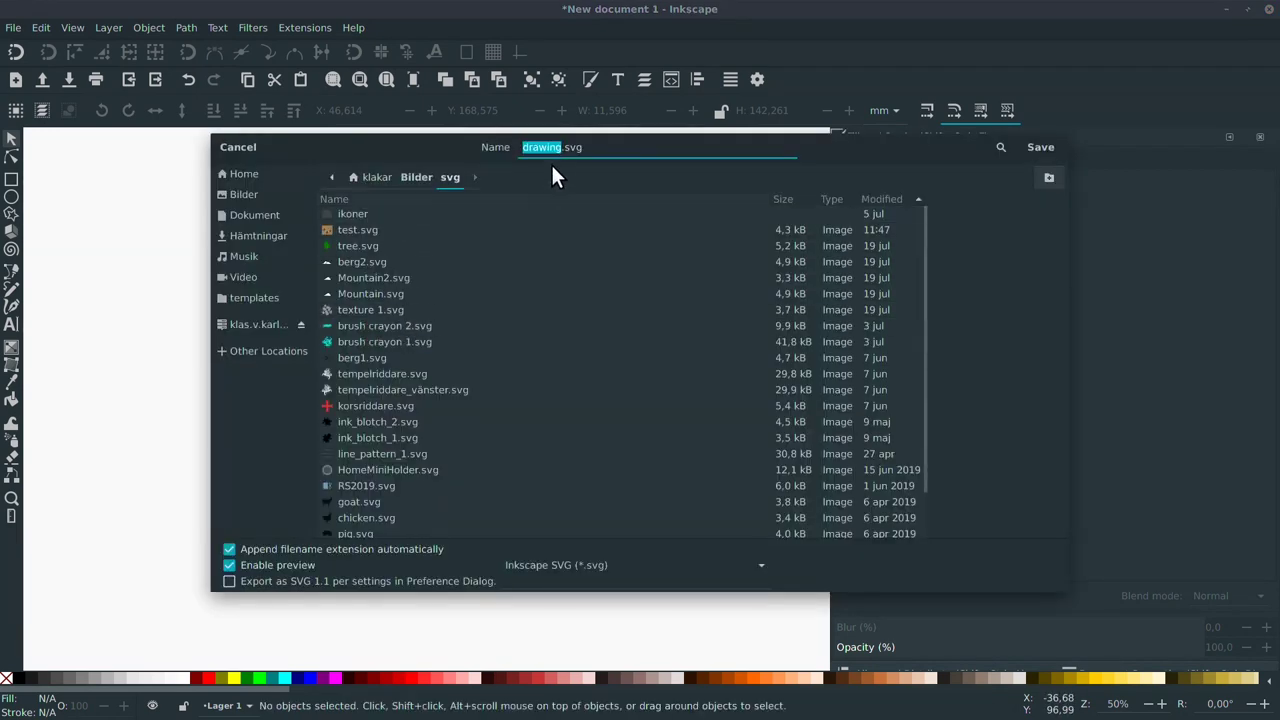
{"action": "type", "text": "match"}
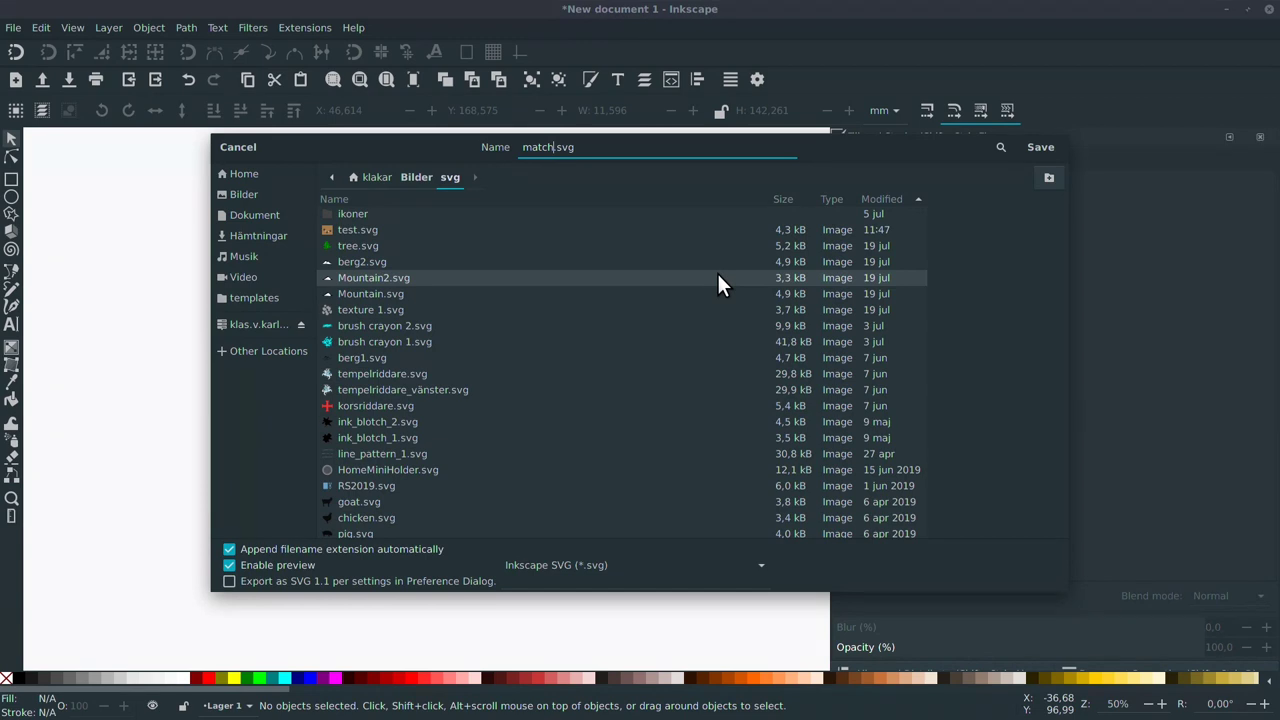
{"action": "key", "text": "Return"}
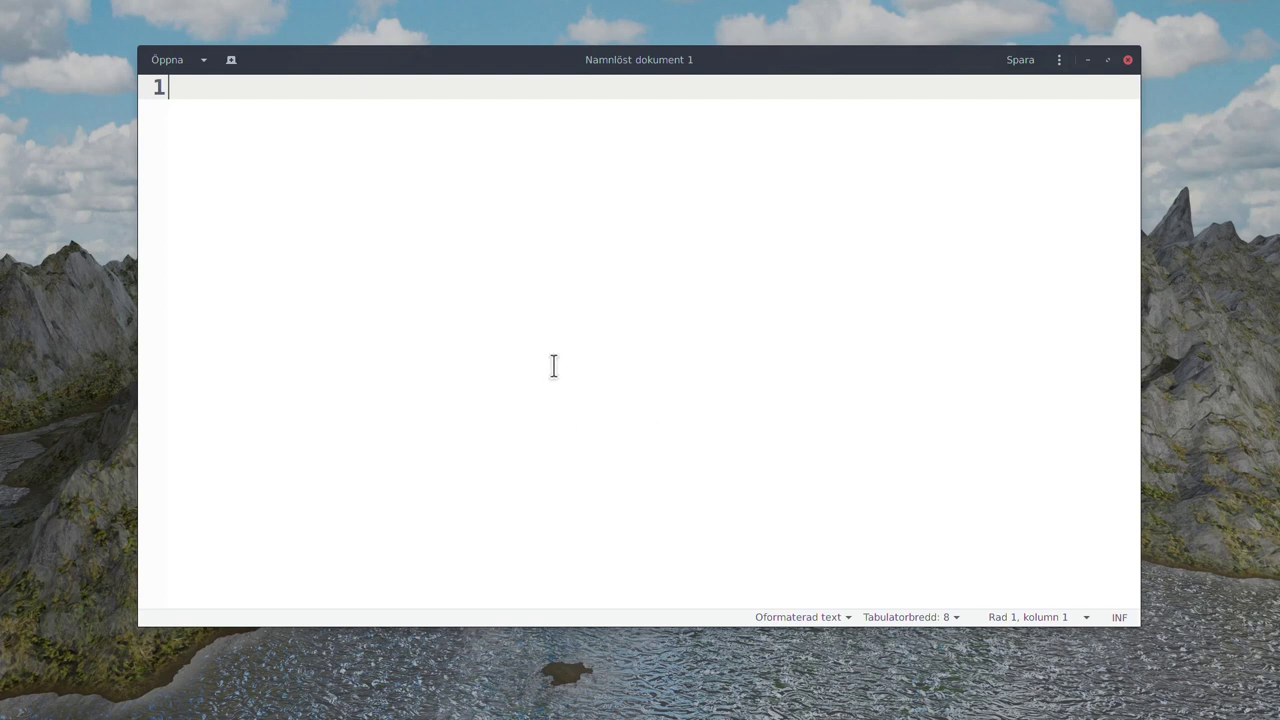
Open match.svg from the recent files list in gedit.
{"action": "key", "text": "ctrl+o"}
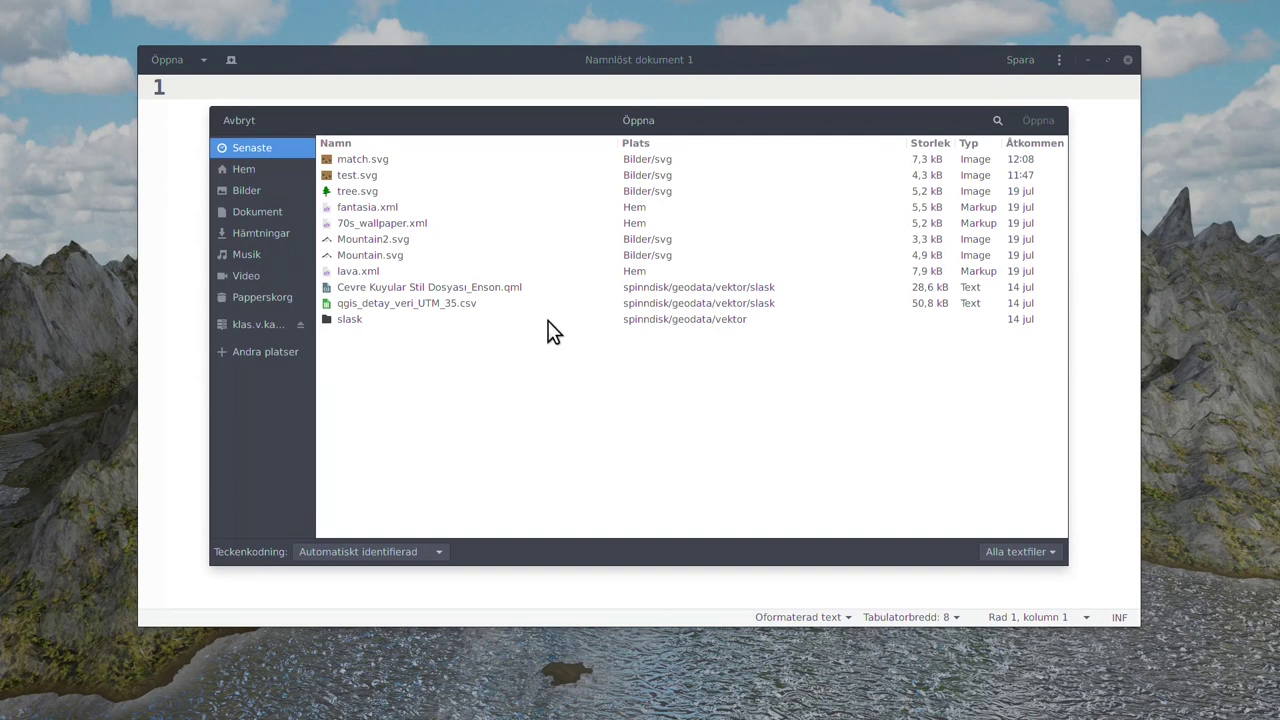
{"action": "left_click", "coordinate": [352, 162]}
{"action": "left_click", "coordinate": [1034, 122]}
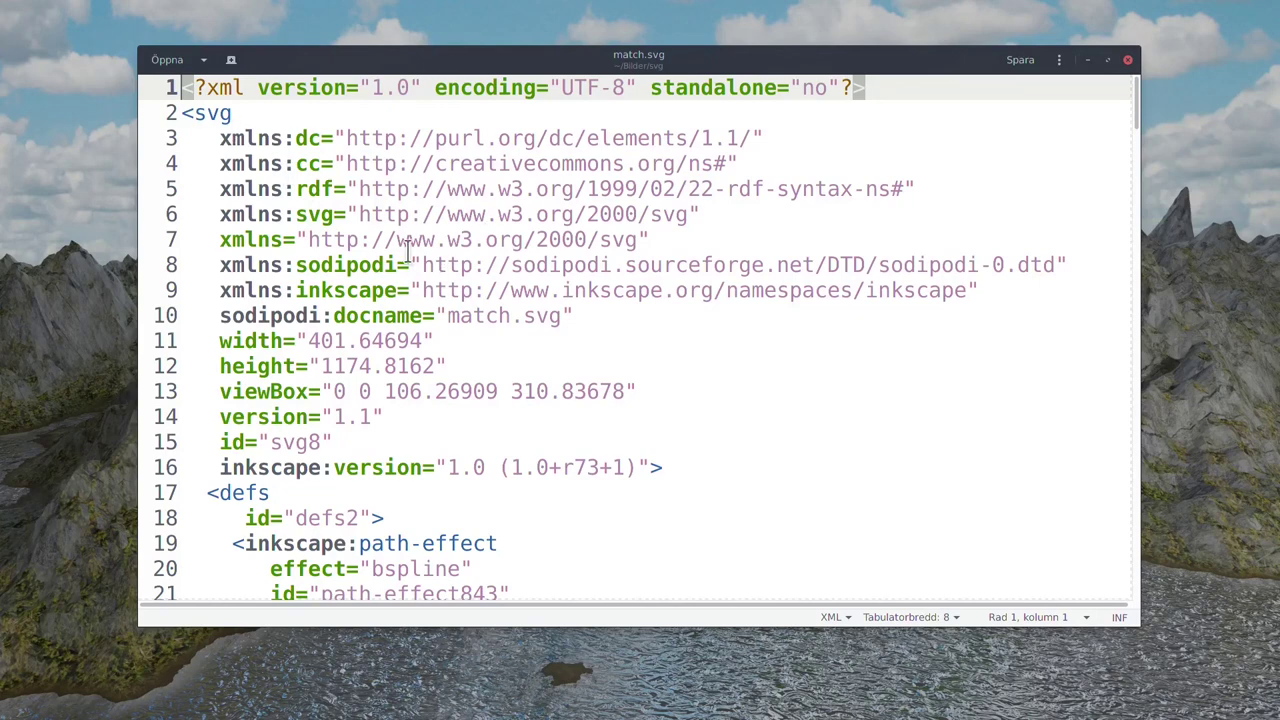
{"action": "scroll", "coordinate": [691, 346], "scroll_direction": "down", "scroll_amount": 3}
{"action": "scroll", "coordinate": [741, 350], "scroll_direction": "down", "scroll_amount": 2}
{"action": "scroll", "coordinate": [760, 385], "scroll_direction": "up", "scroll_amount": 5}
{"action": "double_click", "coordinate": [246, 543]}
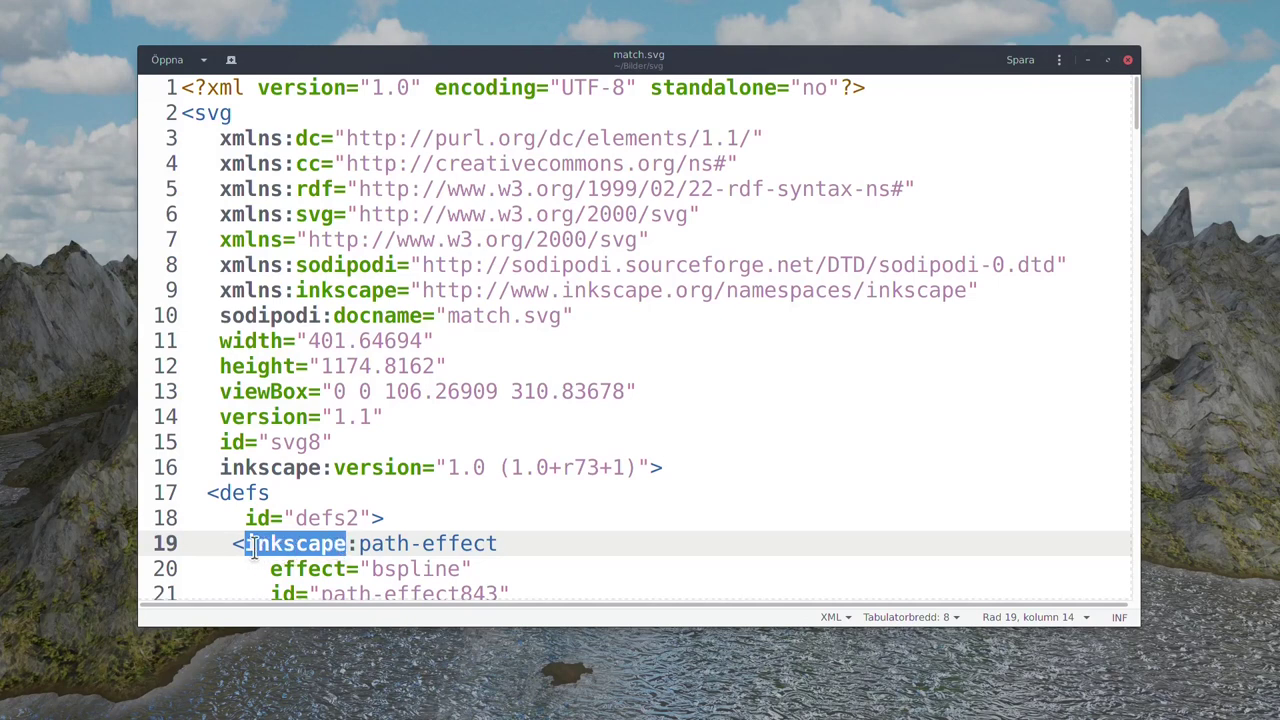
{"action": "scroll", "coordinate": [528, 484], "scroll_direction": "down", "scroll_amount": 3}
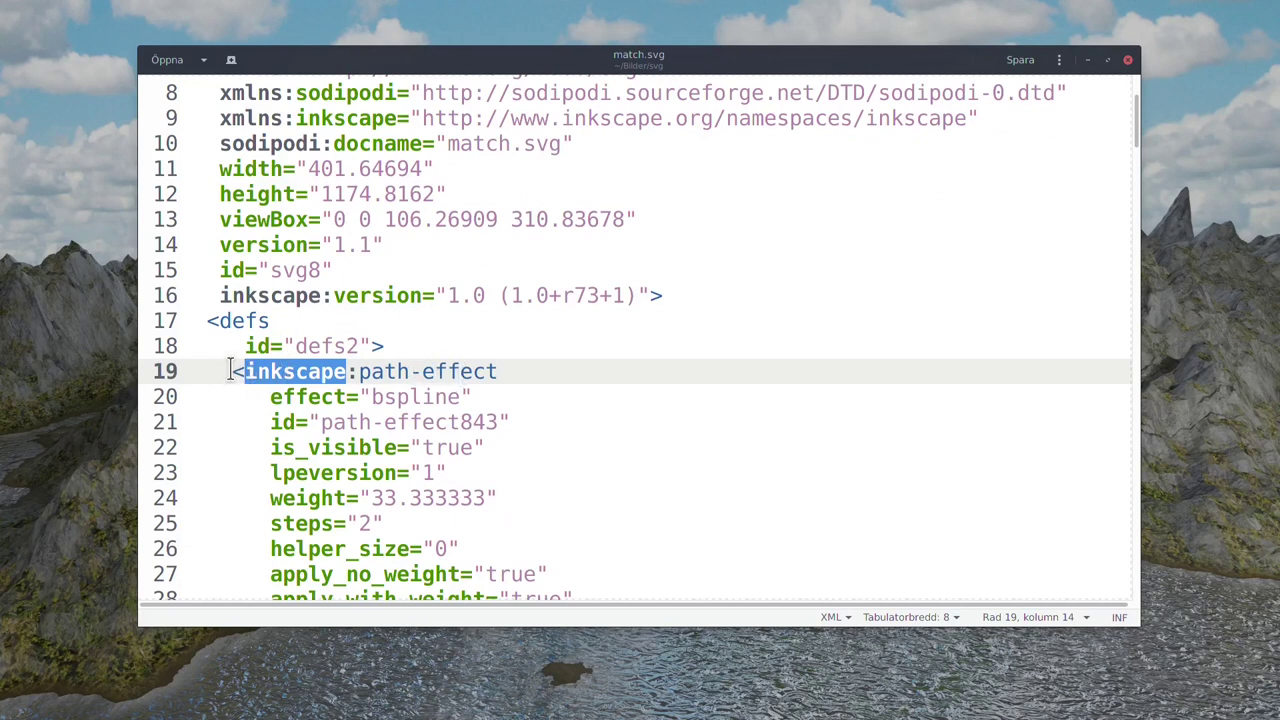
{"action": "left_click_drag", "start_coordinate": [241, 371], "coordinate": [334, 371]}
{"action": "scroll", "coordinate": [468, 432], "scroll_direction": "up", "scroll_amount": 1}
{"action": "scroll", "coordinate": [466, 425], "scroll_direction": "up", "scroll_amount": 1}
{"action": "scroll", "coordinate": [430, 410], "scroll_direction": "down", "scroll_amount": 6}
{"action": "scroll", "coordinate": [435, 373], "scroll_direction": "down", "scroll_amount": 5}
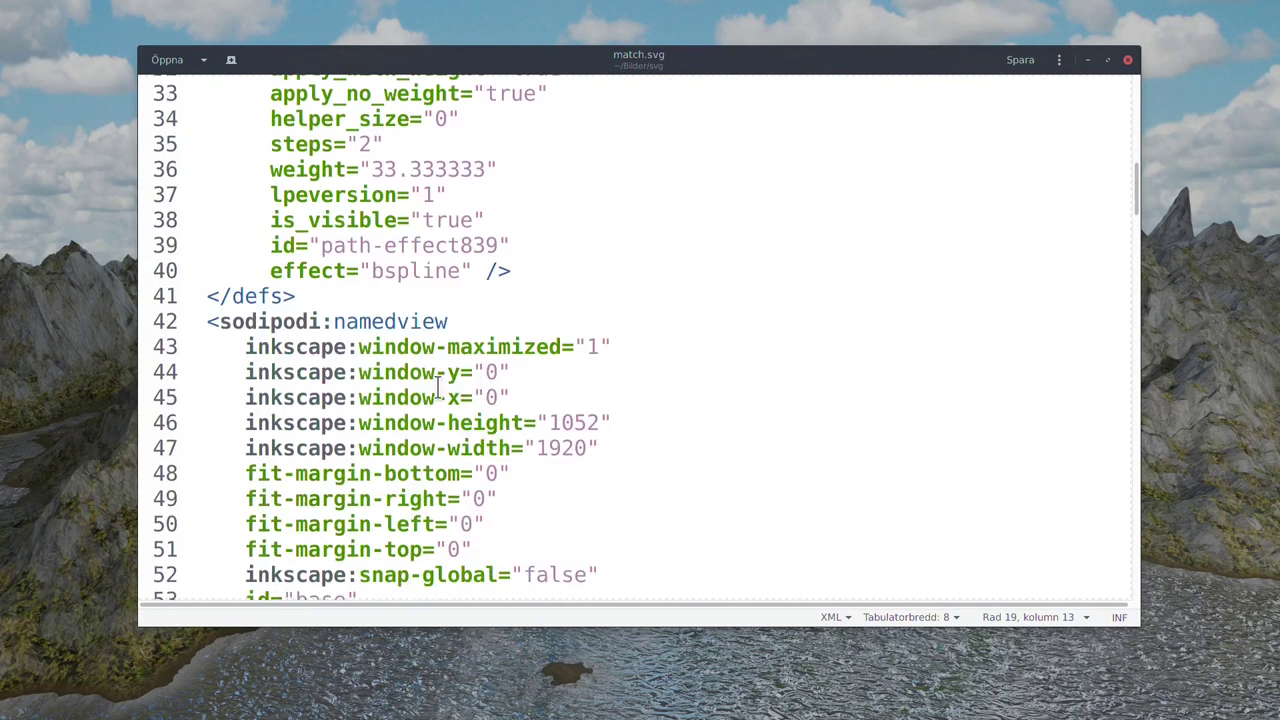
{"action": "scroll", "coordinate": [453, 348], "scroll_direction": "down", "scroll_amount": 3}
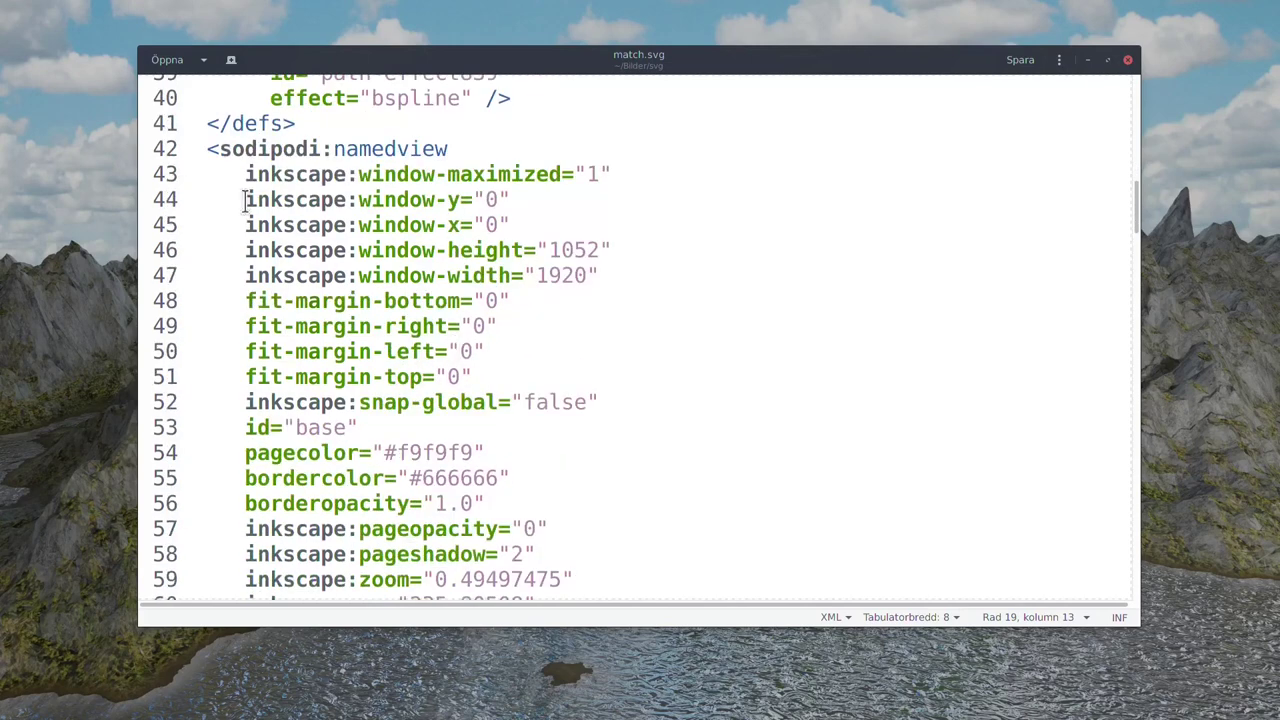
{"action": "scroll", "coordinate": [488, 382], "scroll_direction": "down", "scroll_amount": 4}
{"action": "scroll", "coordinate": [480, 370], "scroll_direction": "down", "scroll_amount": 3}
{"action": "scroll", "coordinate": [505, 340], "scroll_direction": "down", "scroll_amount": 3}
{"action": "left_click", "coordinate": [222, 277]}
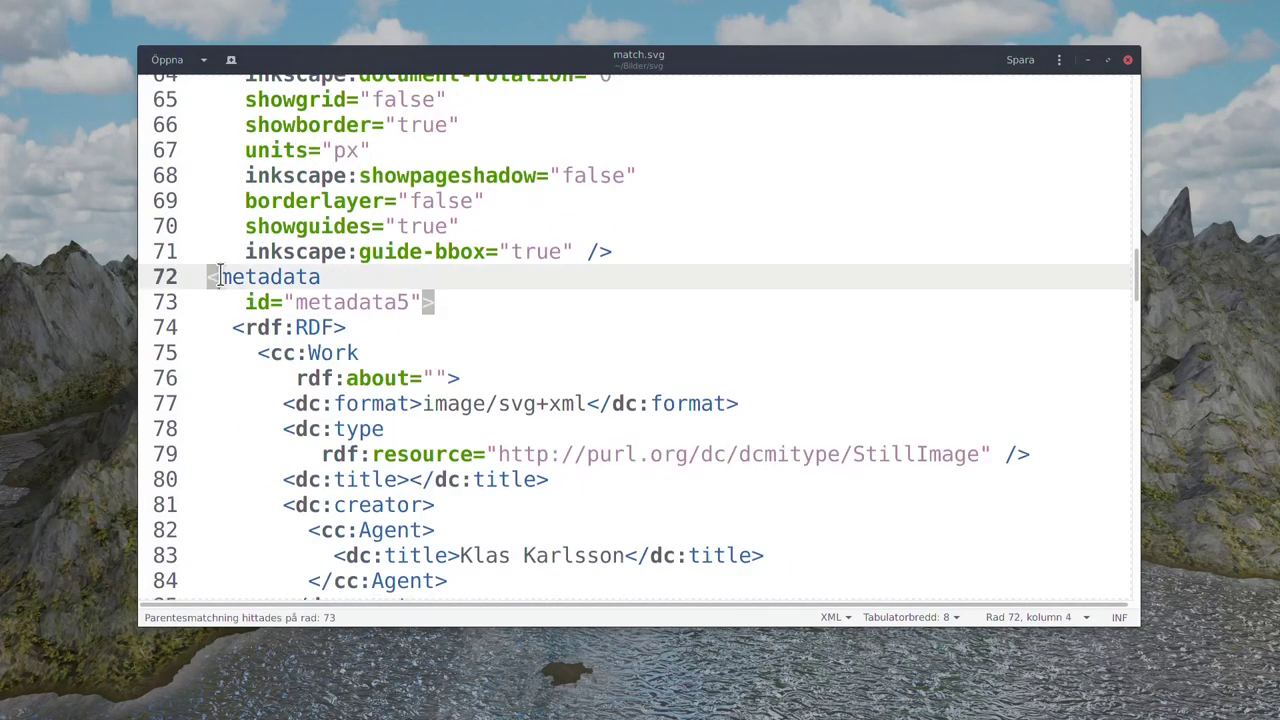
{"action": "left_click_drag", "start_coordinate": [222, 277], "coordinate": [283, 277]}
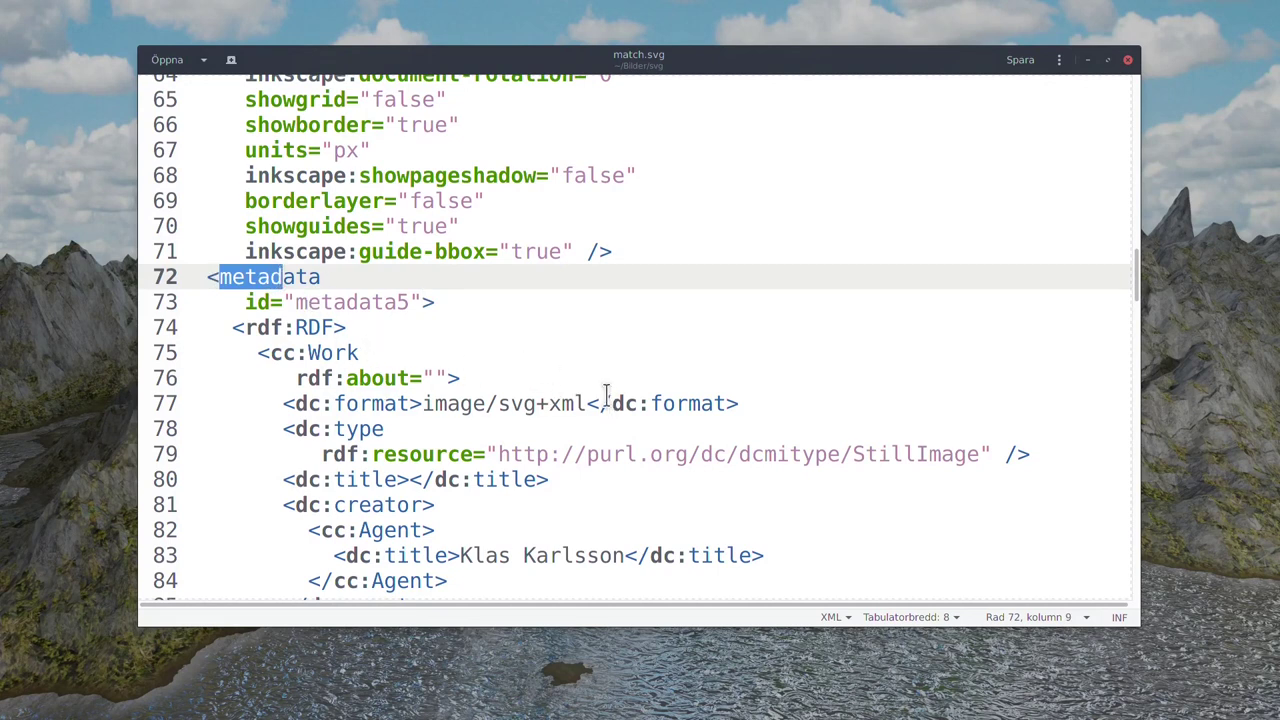
{"action": "scroll", "coordinate": [587, 420], "scroll_direction": "down", "scroll_amount": 3}
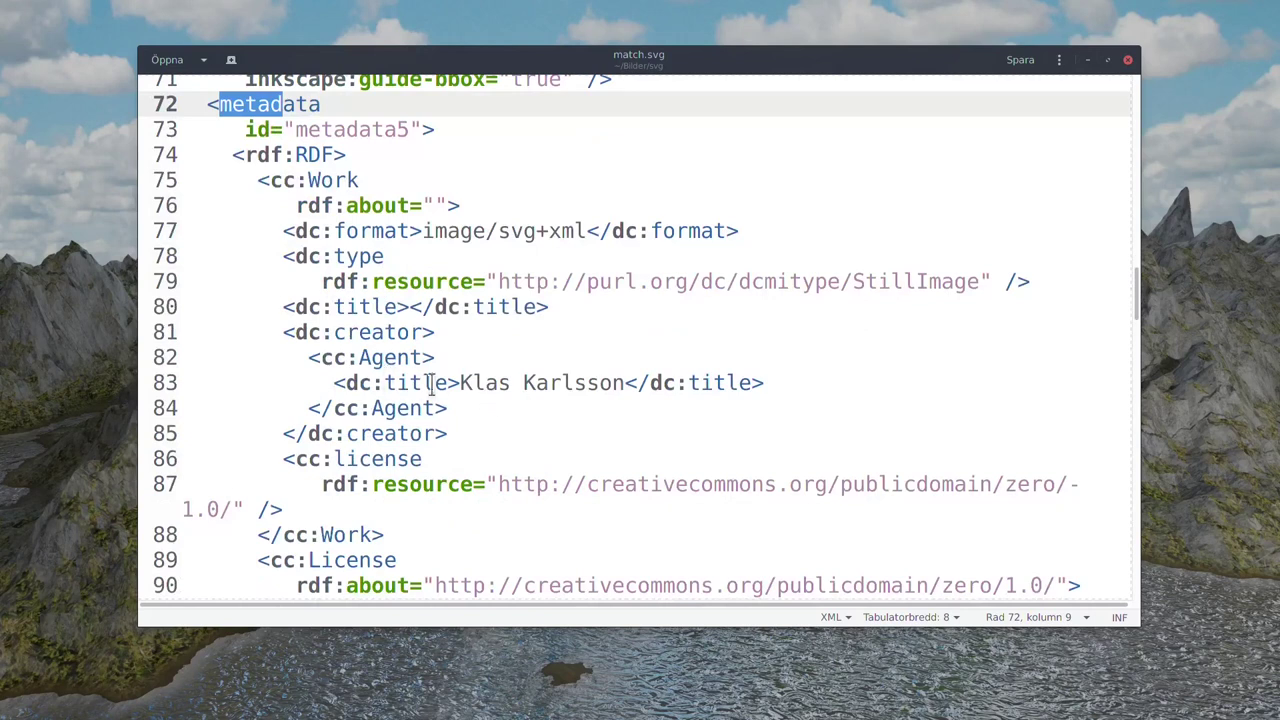
{"action": "left_click_drag", "start_coordinate": [460, 382], "coordinate": [626, 383]}
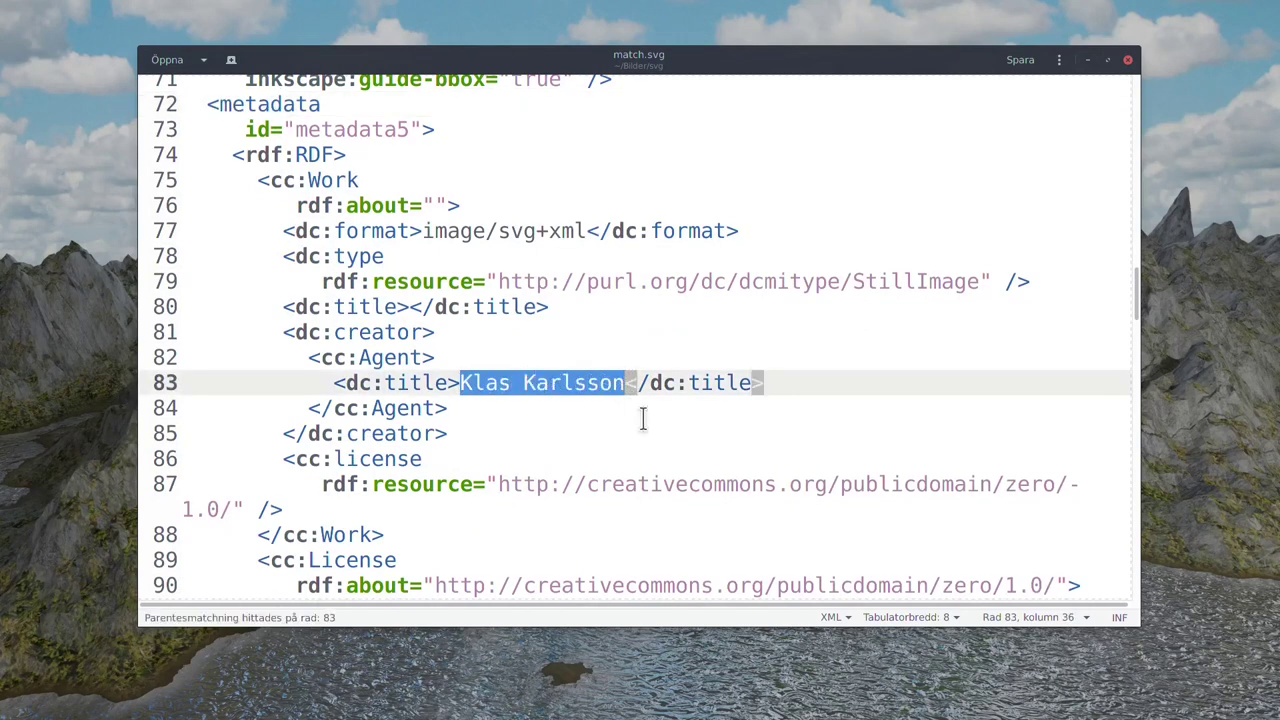
{"action": "scroll", "coordinate": [534, 449], "scroll_direction": "down", "scroll_amount": 3}
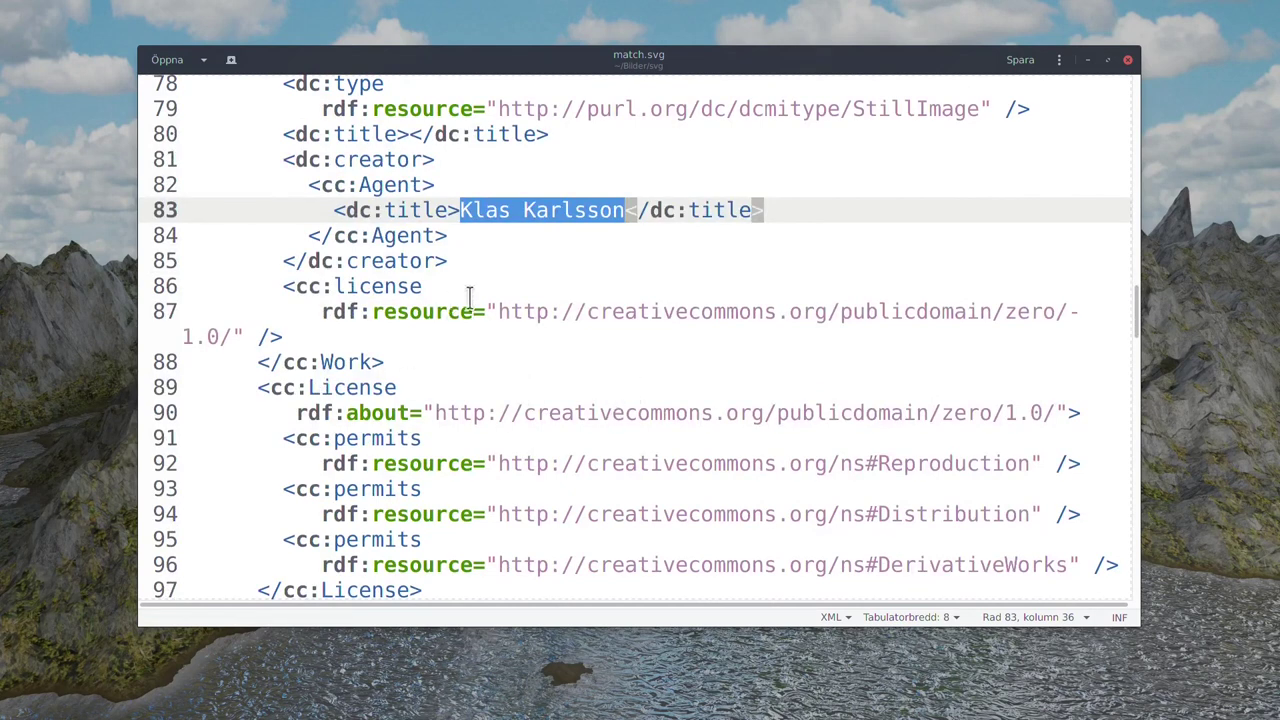
{"action": "left_click", "coordinate": [500, 311]}
{"action": "left_click_drag", "start_coordinate": [500, 311], "coordinate": [1055, 311]}
{"action": "scroll", "coordinate": [660, 445], "scroll_direction": "down", "scroll_amount": 5}
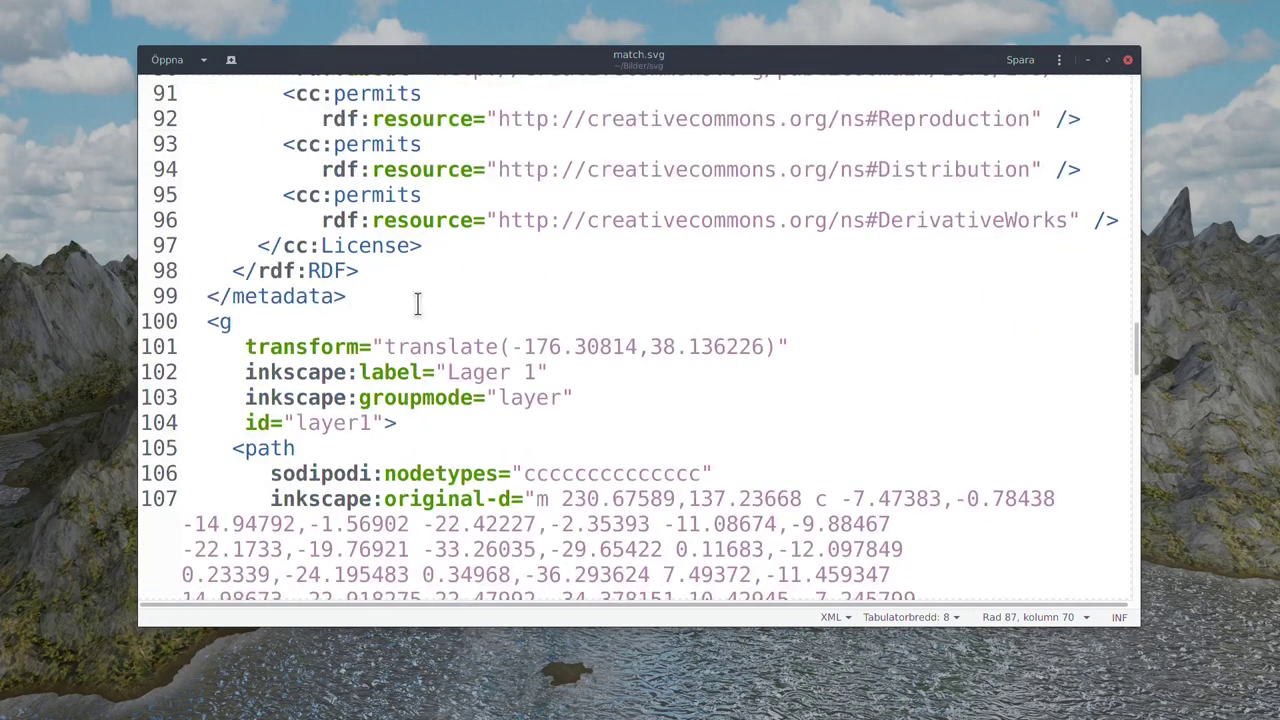
Scroll to the flame path, highlighting its id="flame" and its style values.
{"action": "scroll", "coordinate": [236, 326], "scroll_direction": "down", "scroll_amount": 4}
{"action": "left_click", "coordinate": [247, 160]}
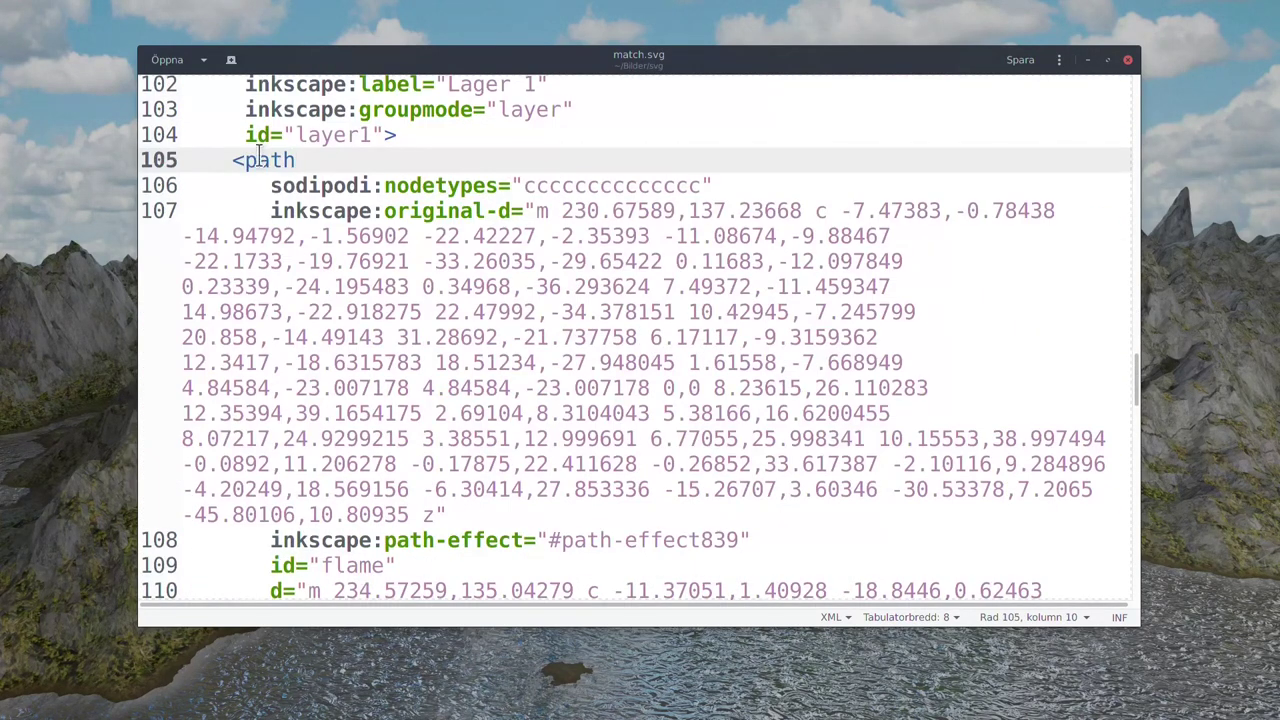
{"action": "scroll", "coordinate": [290, 162], "scroll_direction": "down", "scroll_amount": 1}
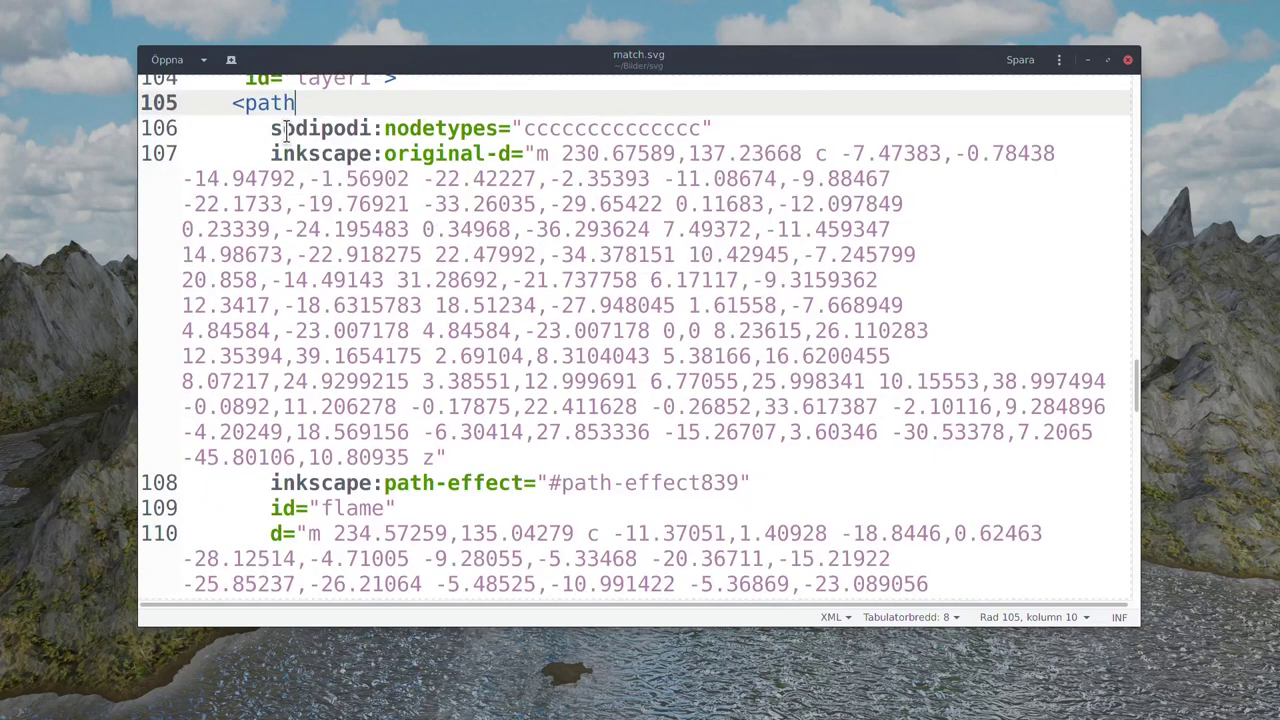
{"action": "left_click_drag", "start_coordinate": [270, 508], "coordinate": [398, 508]}
{"action": "scroll", "coordinate": [475, 350], "scroll_direction": "down", "scroll_amount": 3}
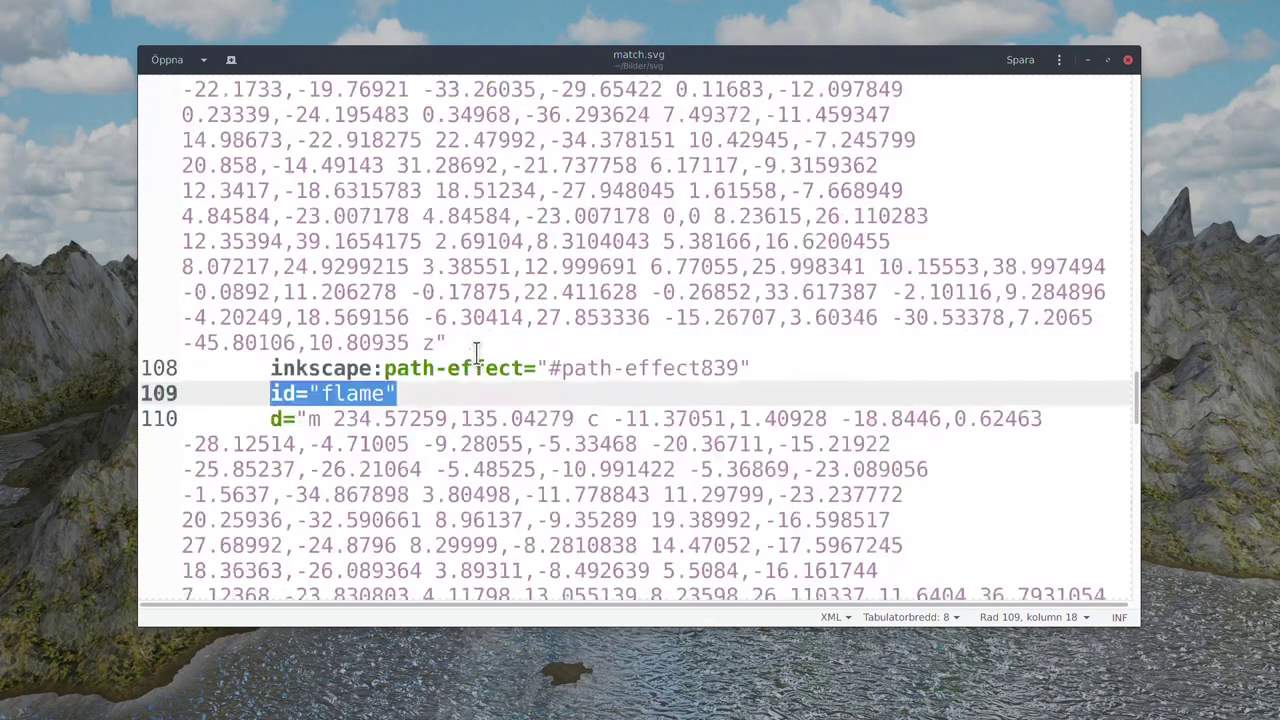
{"action": "scroll", "coordinate": [405, 425], "scroll_direction": "down", "scroll_amount": 1}
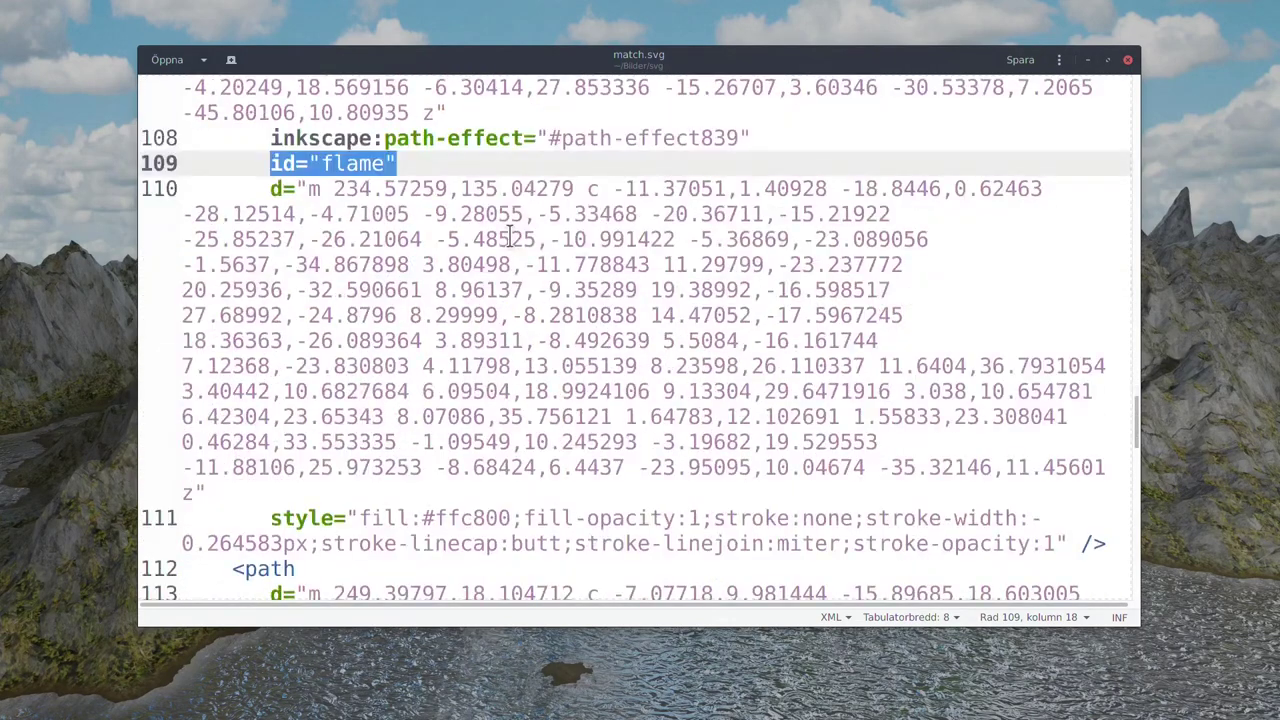
{"action": "scroll", "coordinate": [414, 415], "scroll_direction": "down", "scroll_amount": 2}
{"action": "left_click_drag", "start_coordinate": [269, 402], "coordinate": [333, 402]}
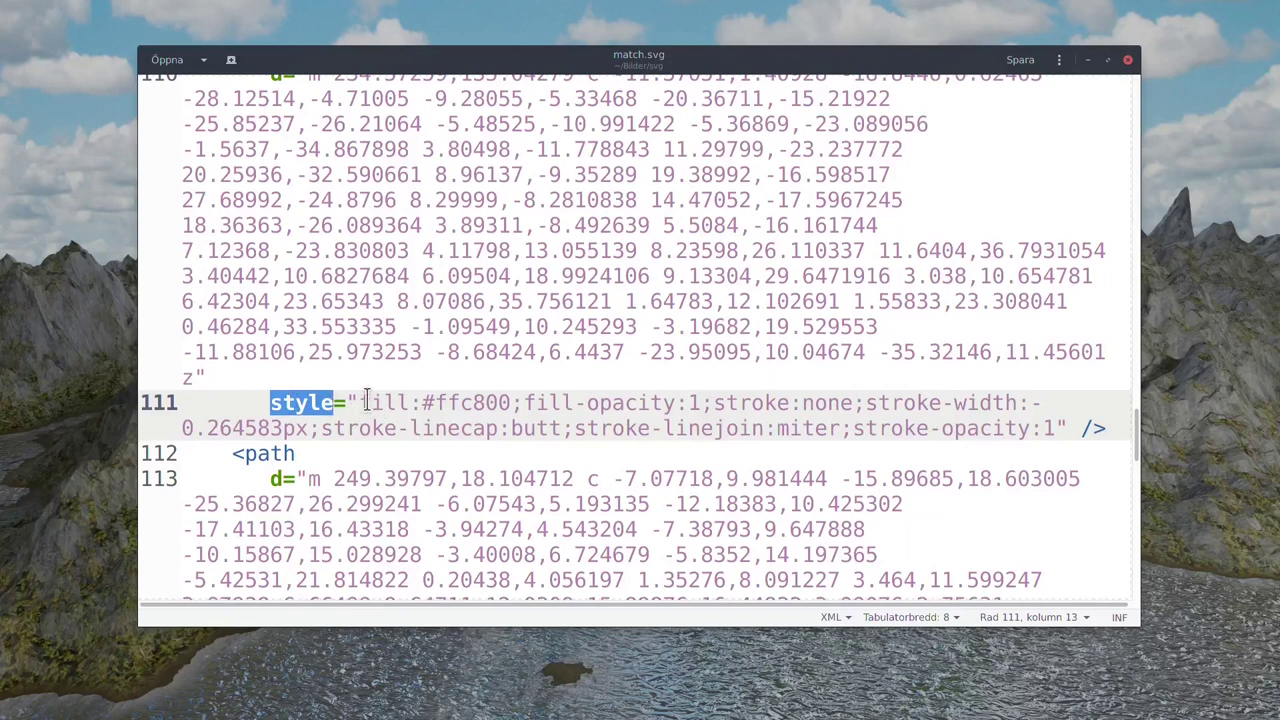
{"action": "mouse_move", "coordinate": [361, 402]}
{"action": "left_mouse_down"}
{"action": "mouse_move", "coordinate": [612, 402]}
{"action": "mouse_move", "coordinate": [300, 428]}
{"action": "mouse_move", "coordinate": [984, 445]}
{"action": "mouse_move", "coordinate": [1057, 428]}
{"action": "left_mouse_up"}
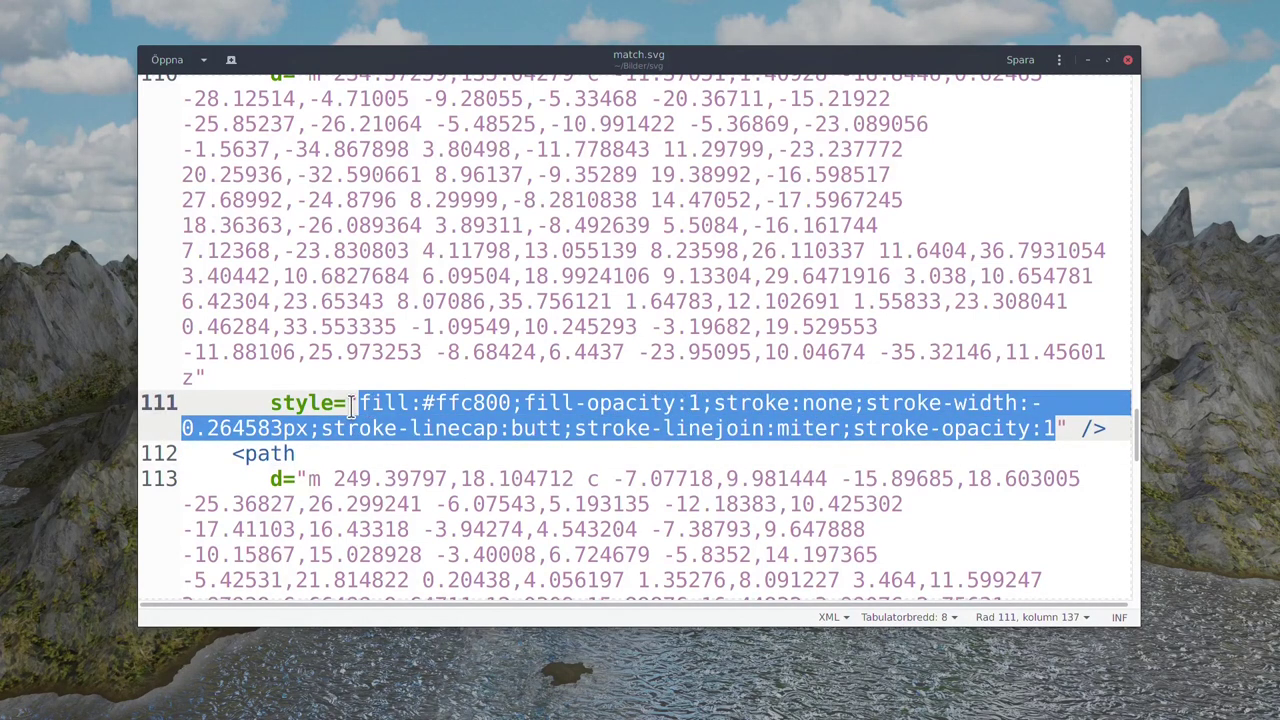
Review the inner flame path841, the stick rectangle and the path on line 134.
{"action": "scroll", "coordinate": [331, 418], "scroll_direction": "up", "scroll_amount": 1}
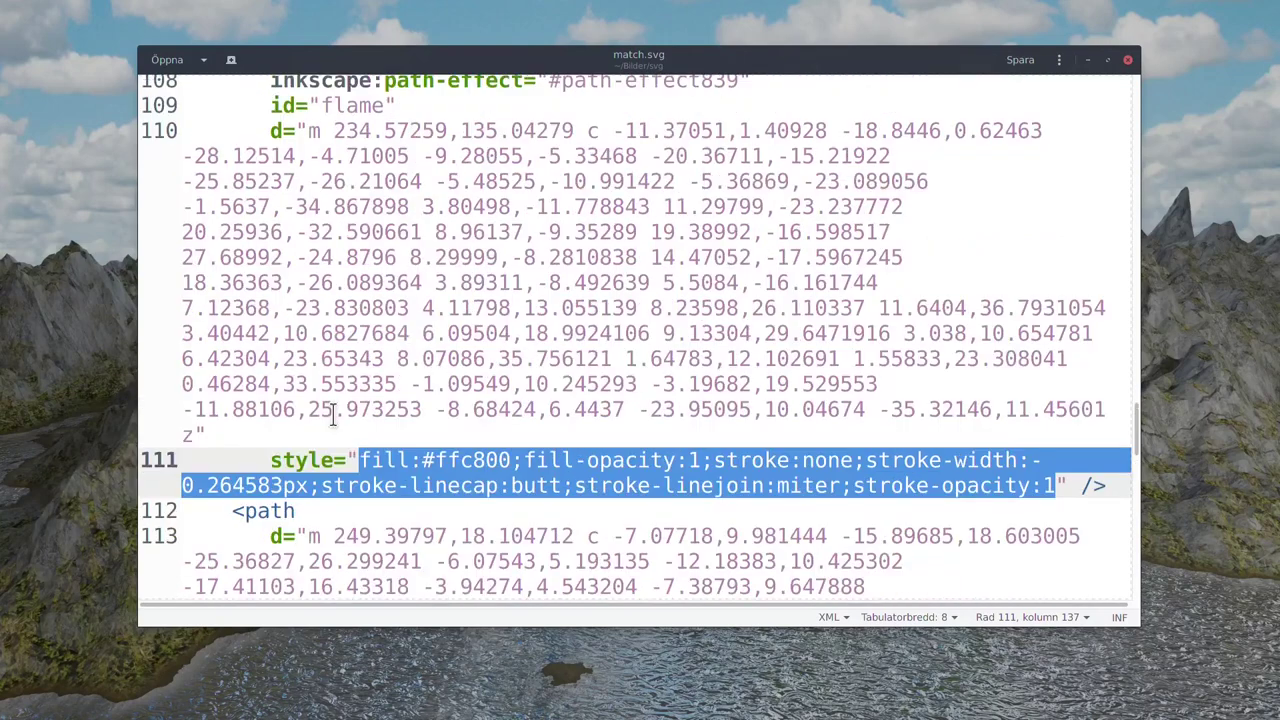
{"action": "scroll", "coordinate": [368, 470], "scroll_direction": "up", "scroll_amount": 4}
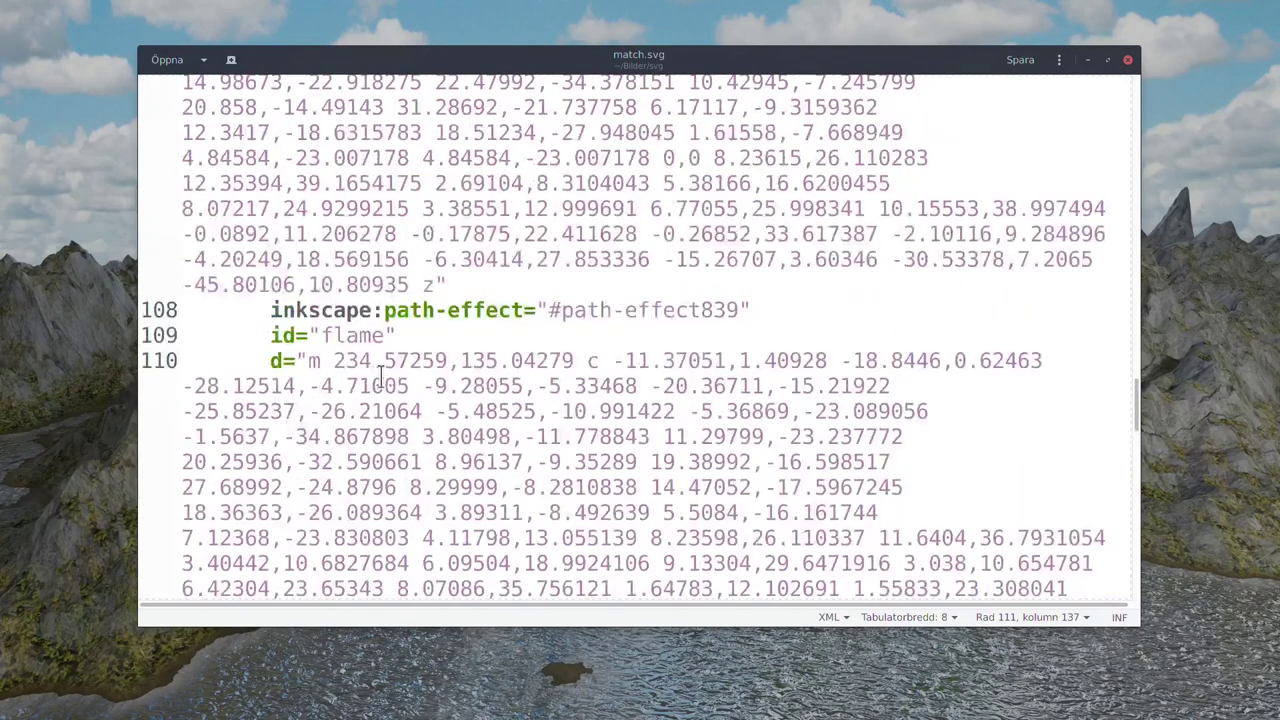
{"action": "scroll", "coordinate": [357, 400], "scroll_direction": "up", "scroll_amount": 1}
{"action": "scroll", "coordinate": [350, 380], "scroll_direction": "down", "scroll_amount": 4}
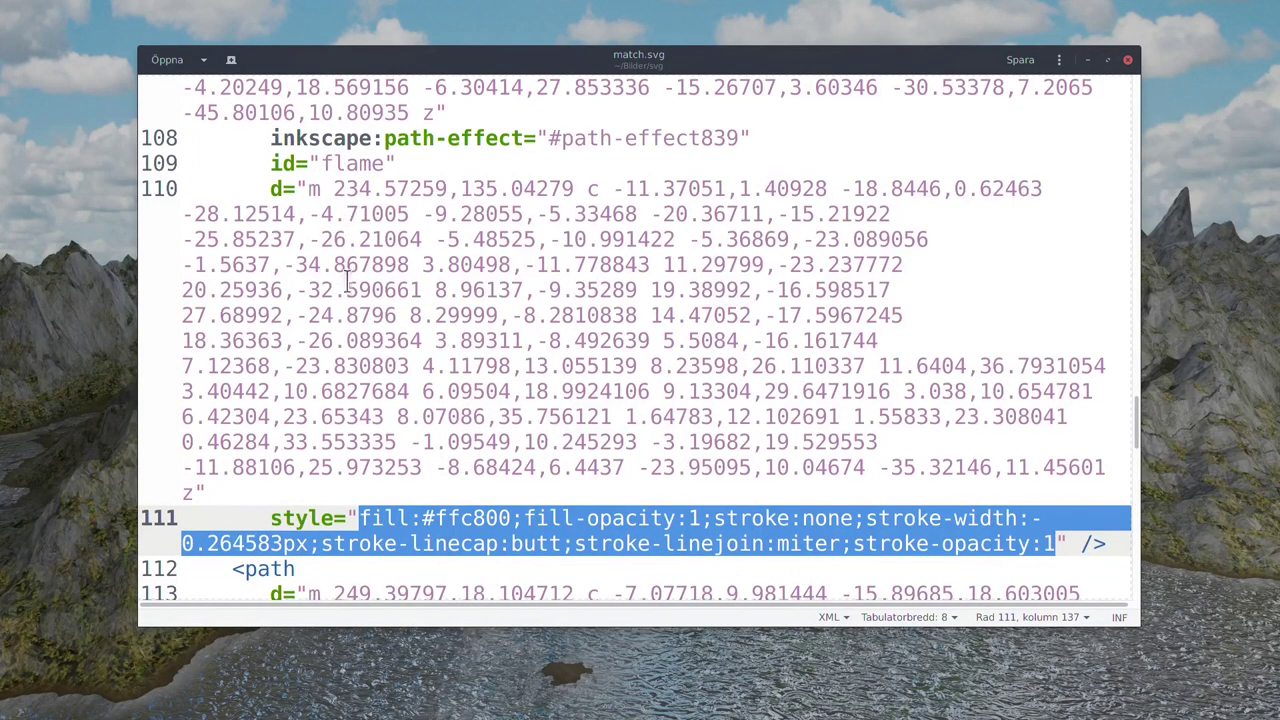
{"action": "scroll", "coordinate": [350, 300], "scroll_direction": "down", "scroll_amount": 4}
{"action": "scroll", "coordinate": [330, 340], "scroll_direction": "down", "scroll_amount": 4}
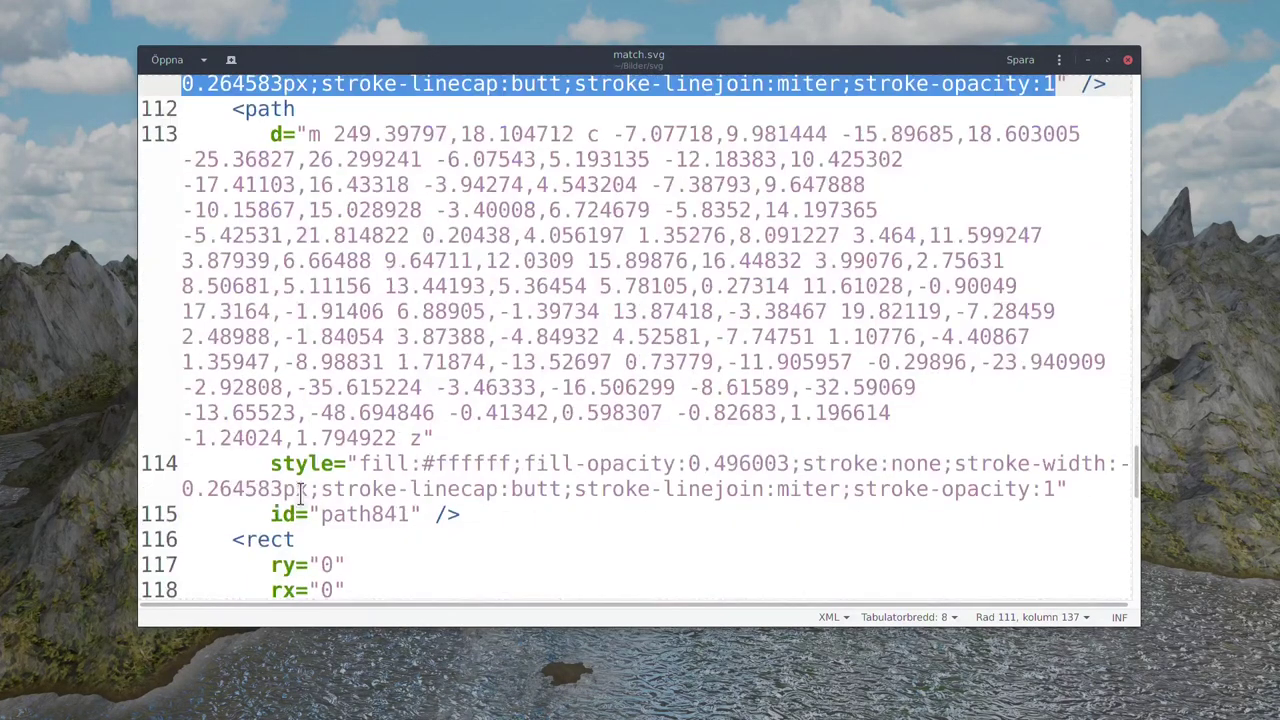
{"action": "mouse_move", "coordinate": [347, 514]}
{"action": "left_mouse_down"}
{"action": "mouse_move", "coordinate": [371, 514]}
{"action": "mouse_move", "coordinate": [347, 514]}
{"action": "left_mouse_up"}
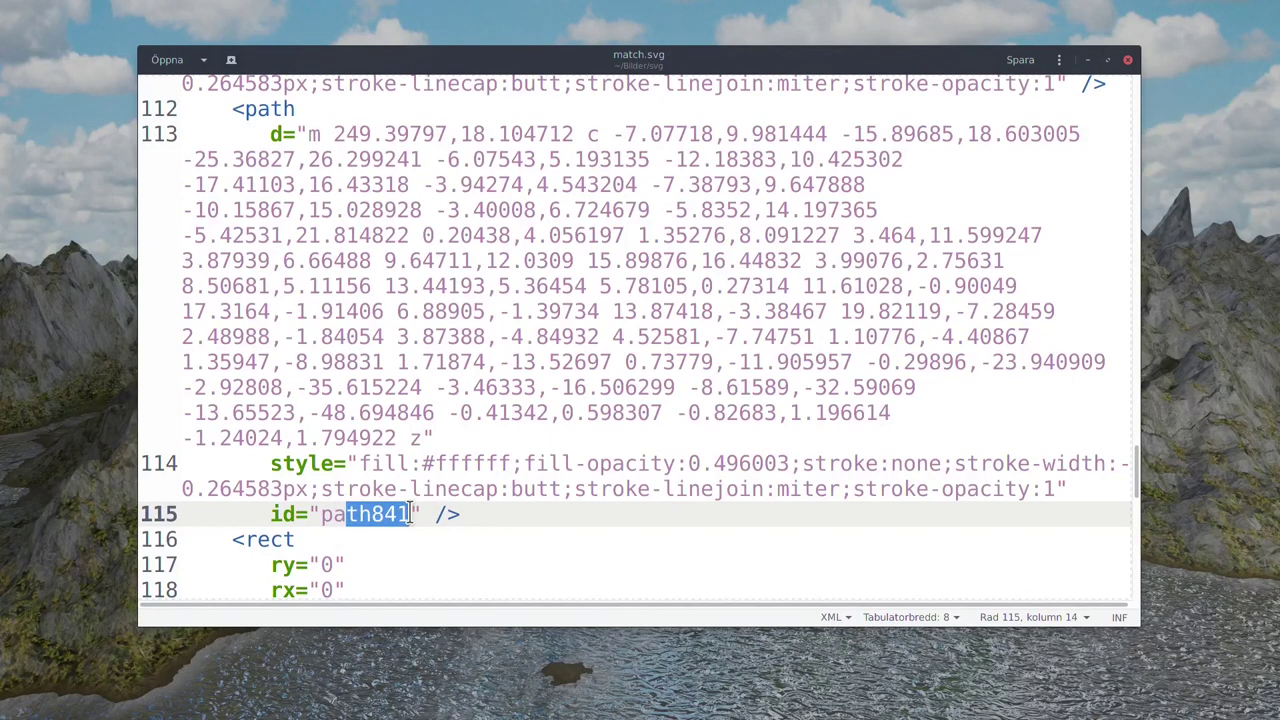
{"action": "scroll", "coordinate": [404, 514], "scroll_direction": "down", "scroll_amount": 3}
{"action": "scroll", "coordinate": [326, 487], "scroll_direction": "down", "scroll_amount": 1}
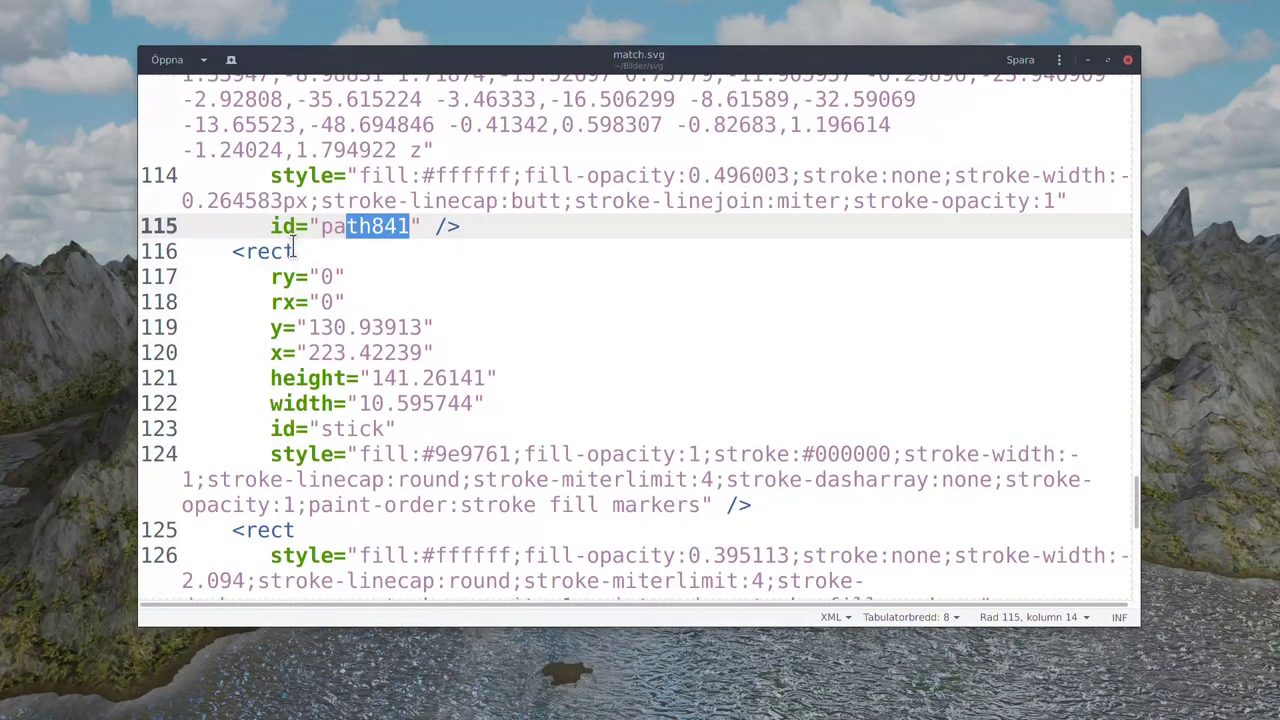
{"action": "left_click", "coordinate": [297, 251]}
{"action": "left_click_drag", "start_coordinate": [321, 429], "coordinate": [386, 429]}
{"action": "scroll", "coordinate": [405, 481], "scroll_direction": "down", "scroll_amount": 6}
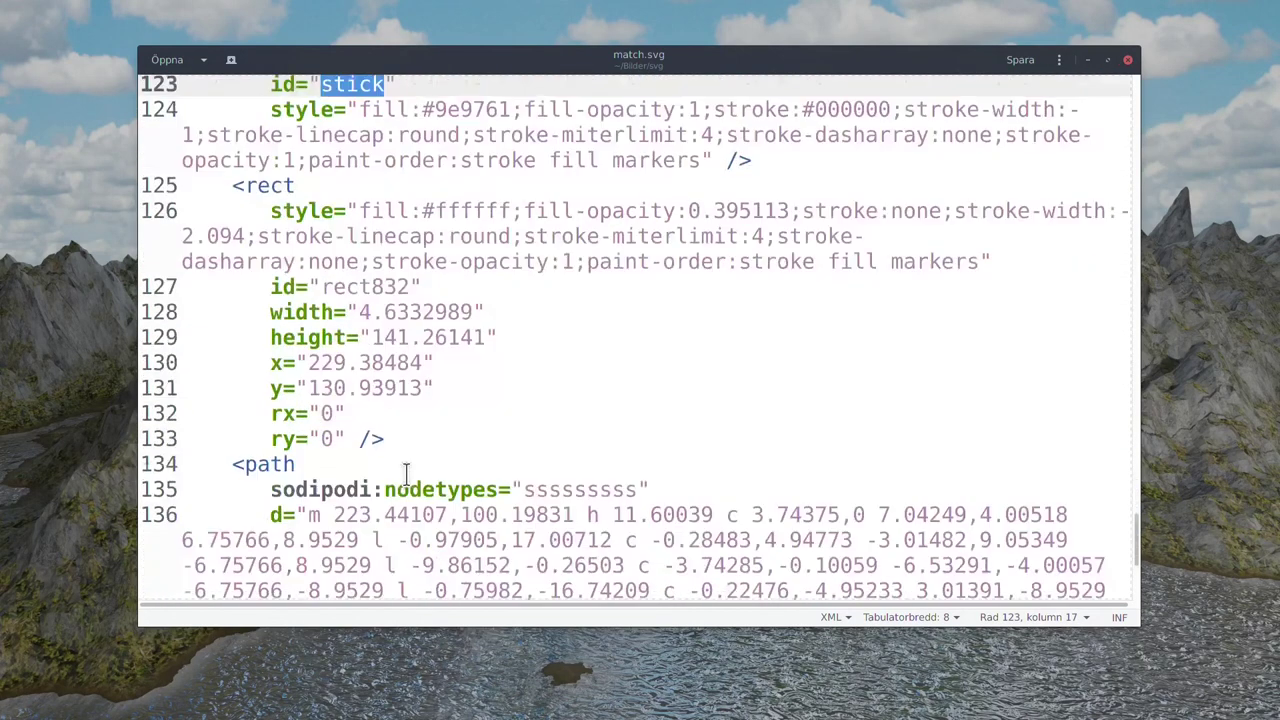
{"action": "left_click", "coordinate": [315, 356]}
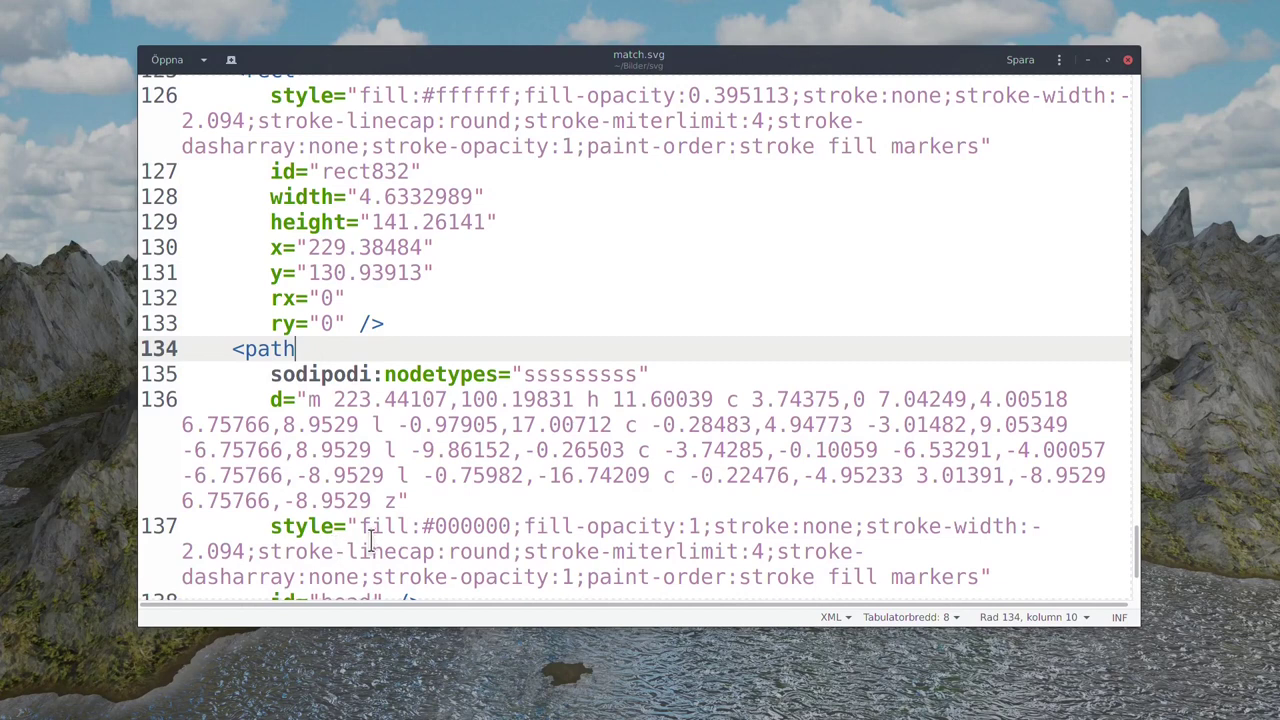
{"action": "scroll", "coordinate": [365, 532], "scroll_direction": "down", "scroll_amount": 2}
{"action": "left_click_drag", "start_coordinate": [321, 429], "coordinate": [371, 429]}
Scroll back up to the opening of the flame path element.
{"action": "scroll", "coordinate": [398, 366], "scroll_direction": "up", "scroll_amount": 2}
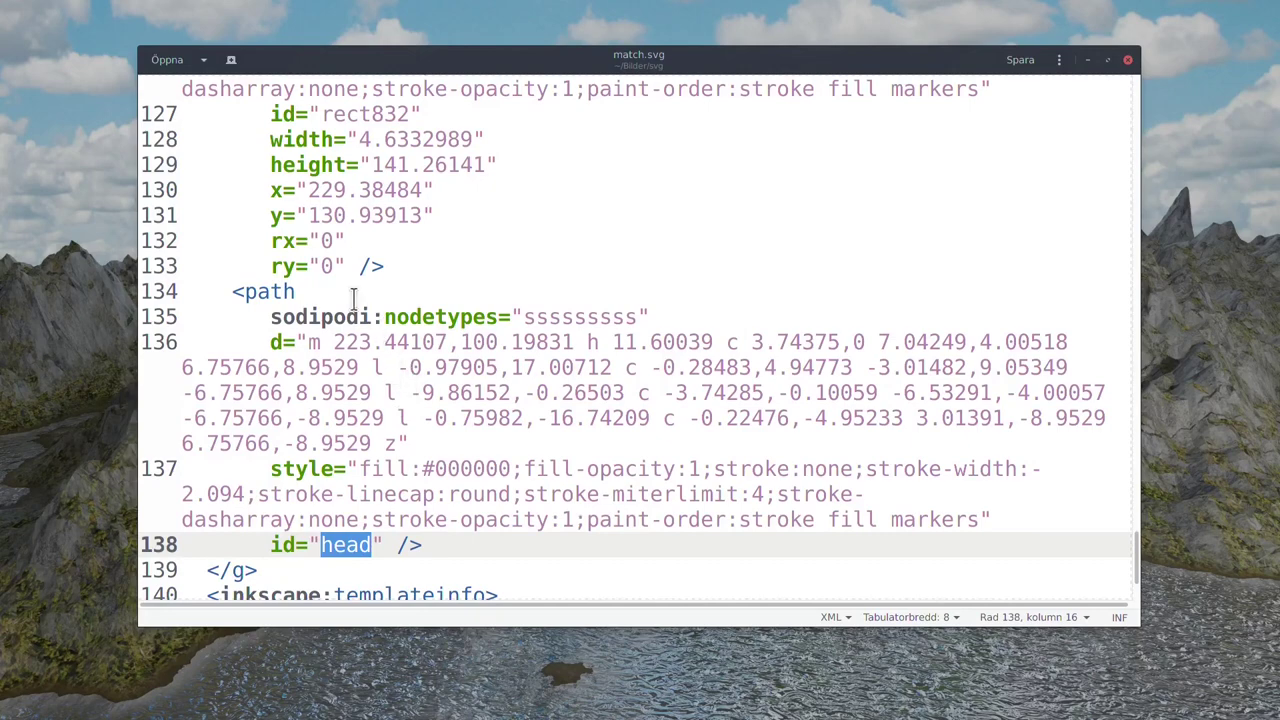
{"action": "scroll", "coordinate": [382, 295], "scroll_direction": "up", "scroll_amount": 4}
{"action": "scroll", "coordinate": [382, 313], "scroll_direction": "up", "scroll_amount": 15}
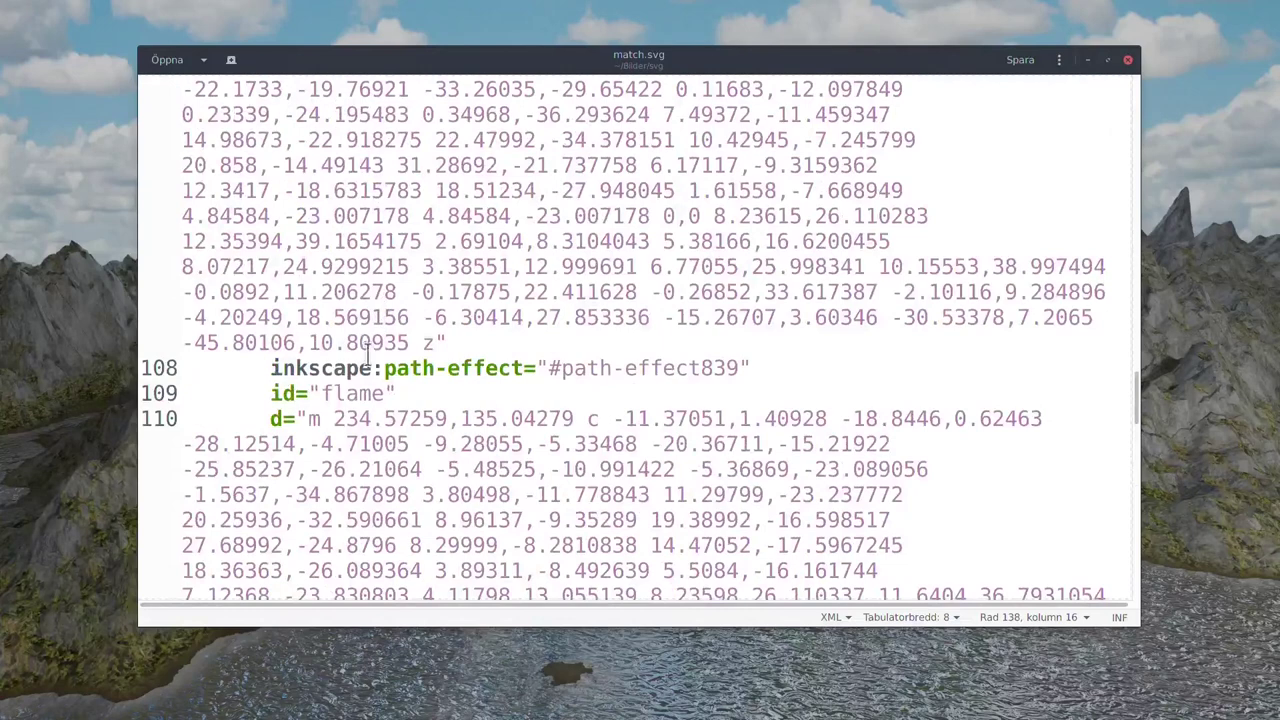
{"action": "scroll", "coordinate": [380, 306], "scroll_direction": "up", "scroll_amount": 3}
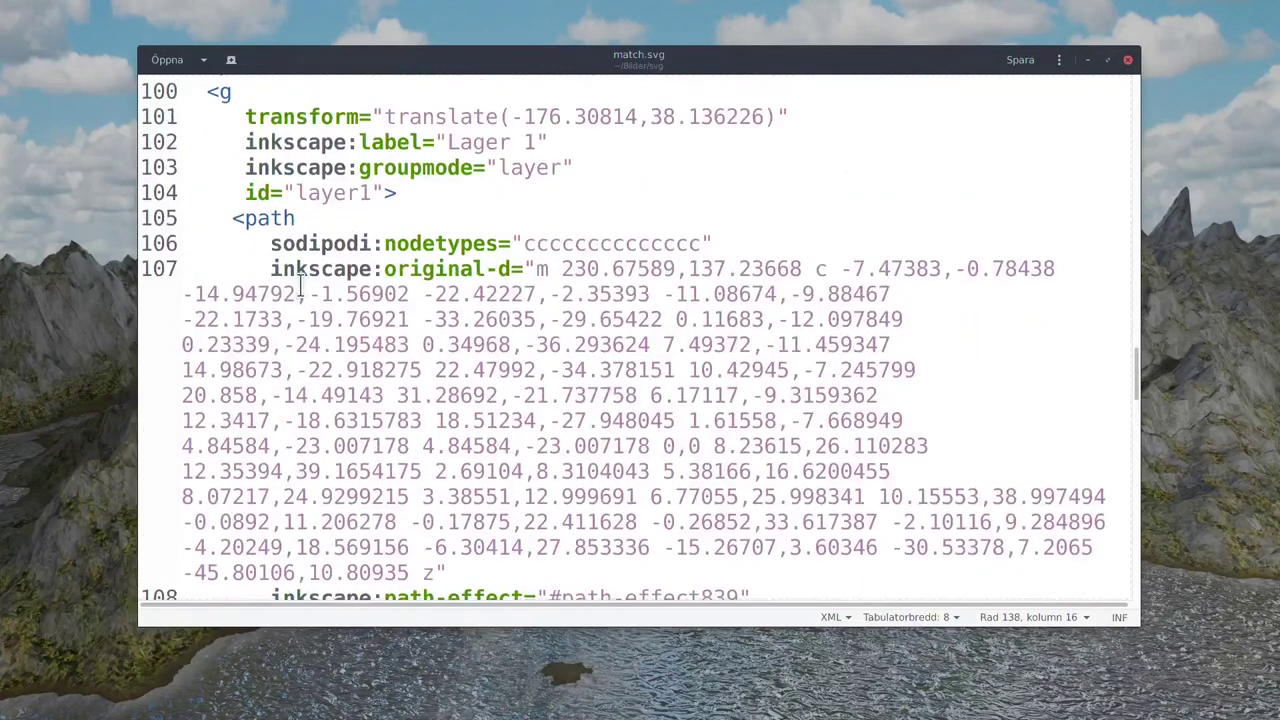
{"action": "scroll", "coordinate": [342, 346], "scroll_direction": "down", "scroll_amount": 1}
{"action": "left_click_drag", "start_coordinate": [321, 566], "coordinate": [366, 566]}
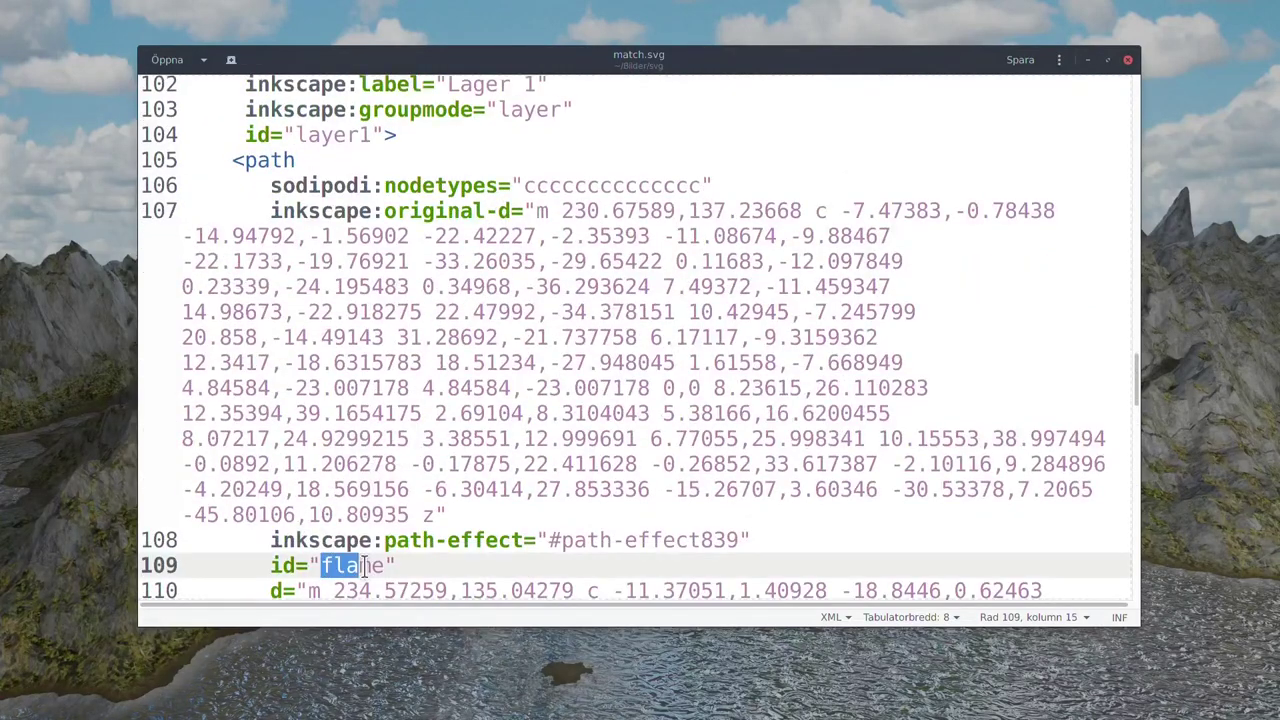
{"action": "left_click_drag", "start_coordinate": [246, 160], "coordinate": [296, 160]}
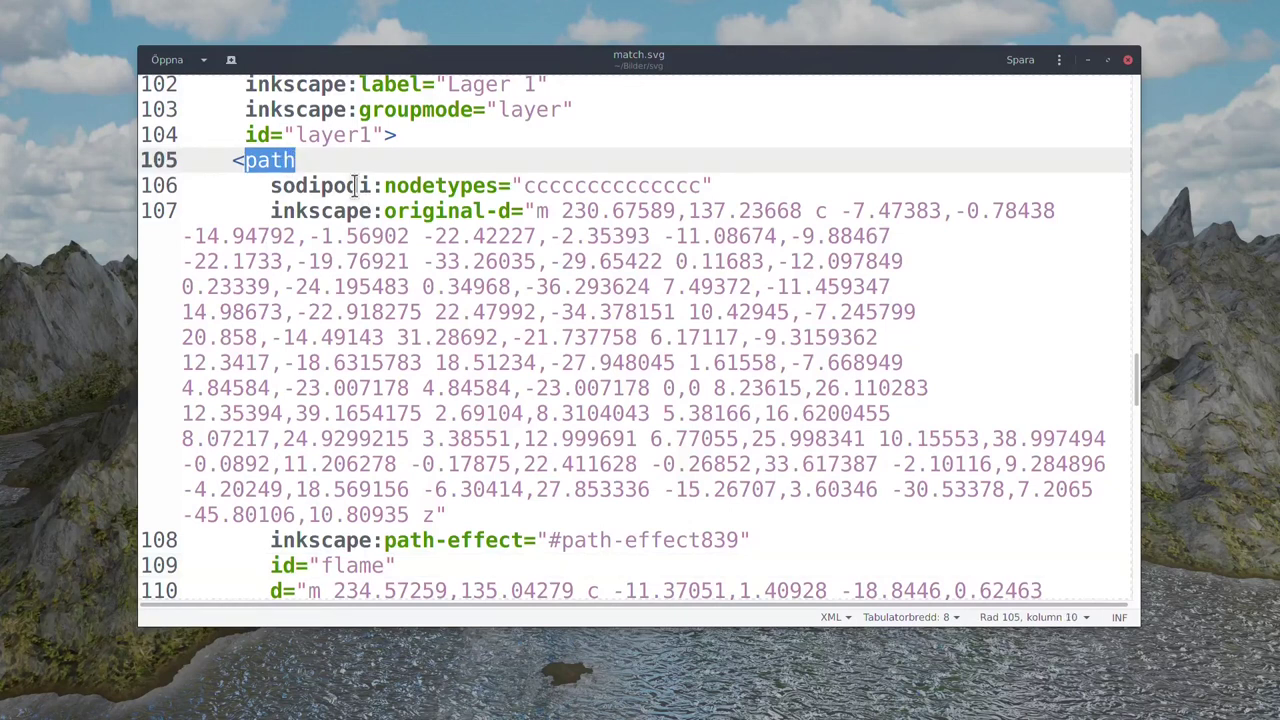
Insert a new line with fill="param(fill)" above sodipodi:nodetypes on the flame path.
{"action": "left_click", "coordinate": [271, 185]}
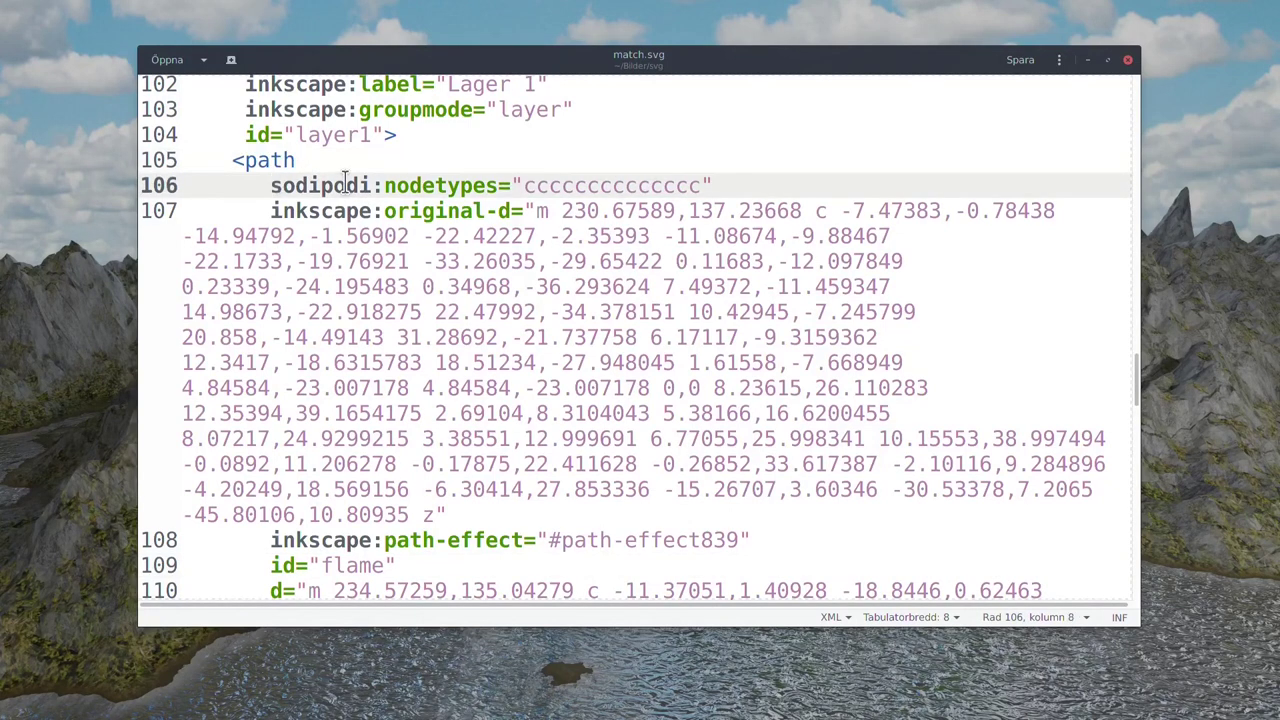
{"action": "key", "text": "Return"}
{"action": "key", "text": "Up"}
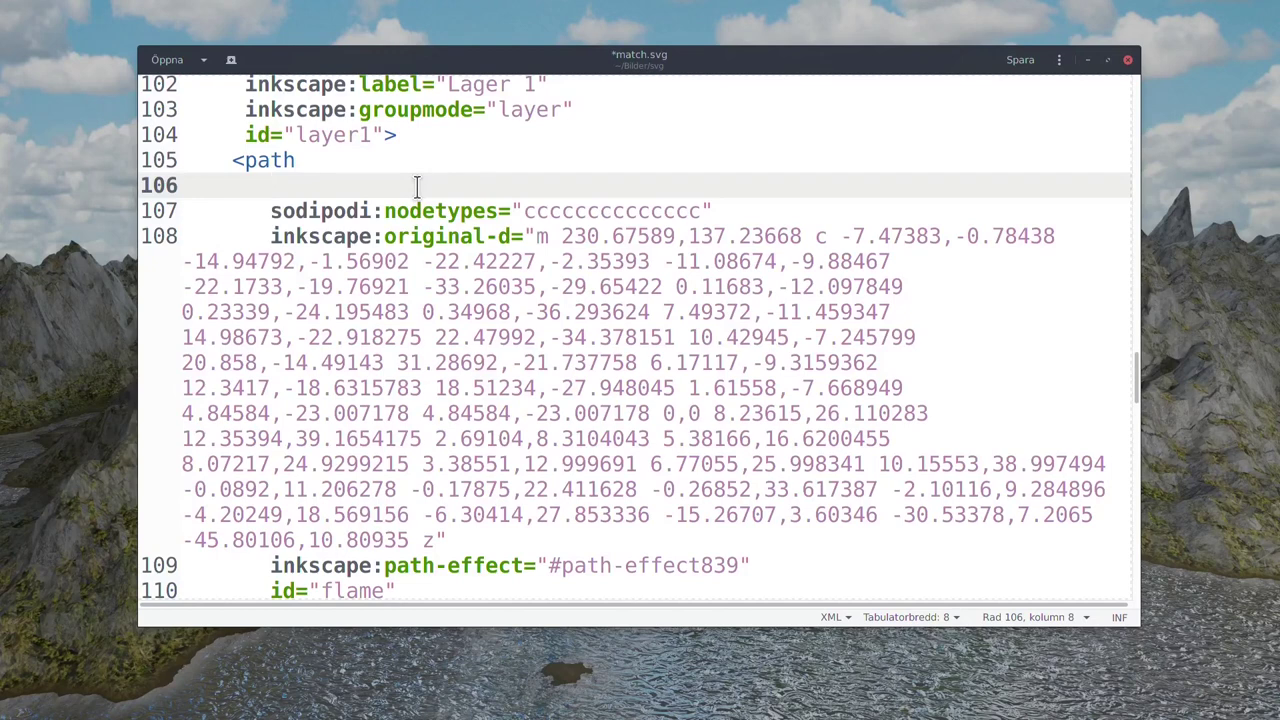
{"action": "type", "text": "fil"}
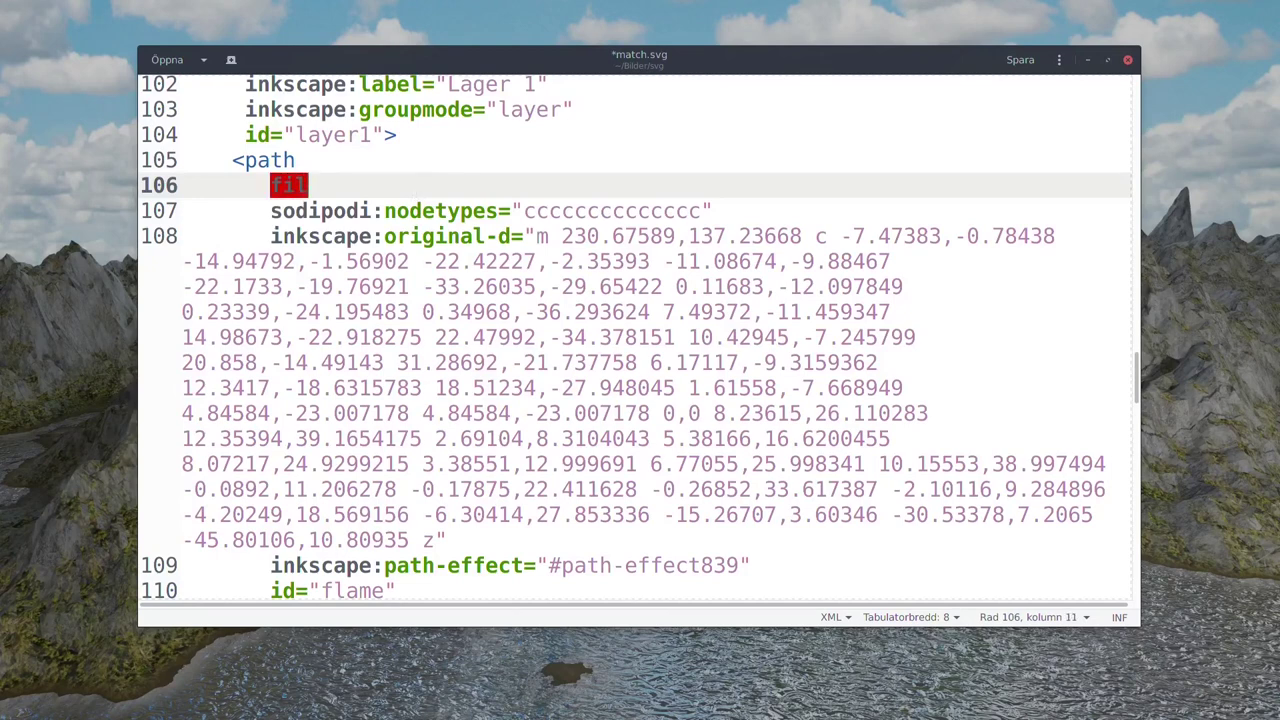
{"action": "type", "text": "l="}
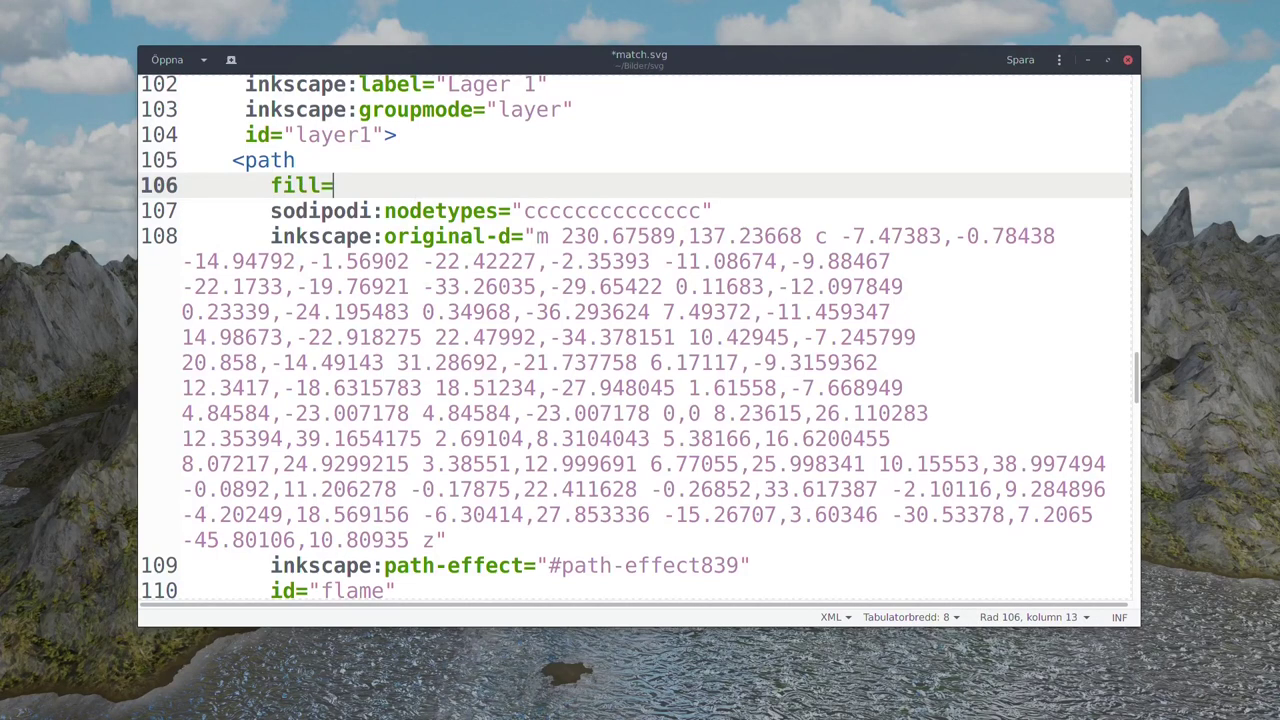
{"action": "type", "text": "\"param(("}
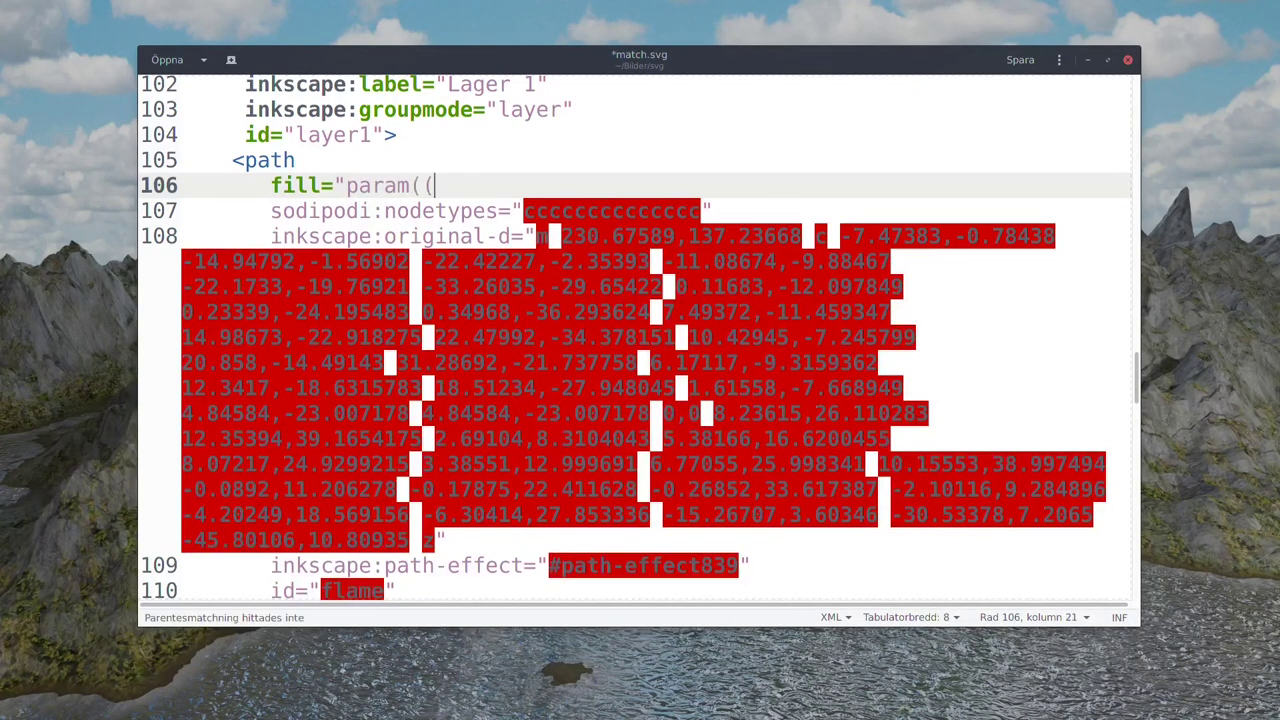
{"action": "key", "text": "BackSpace"}
{"action": "type", "text": "fill)\""}
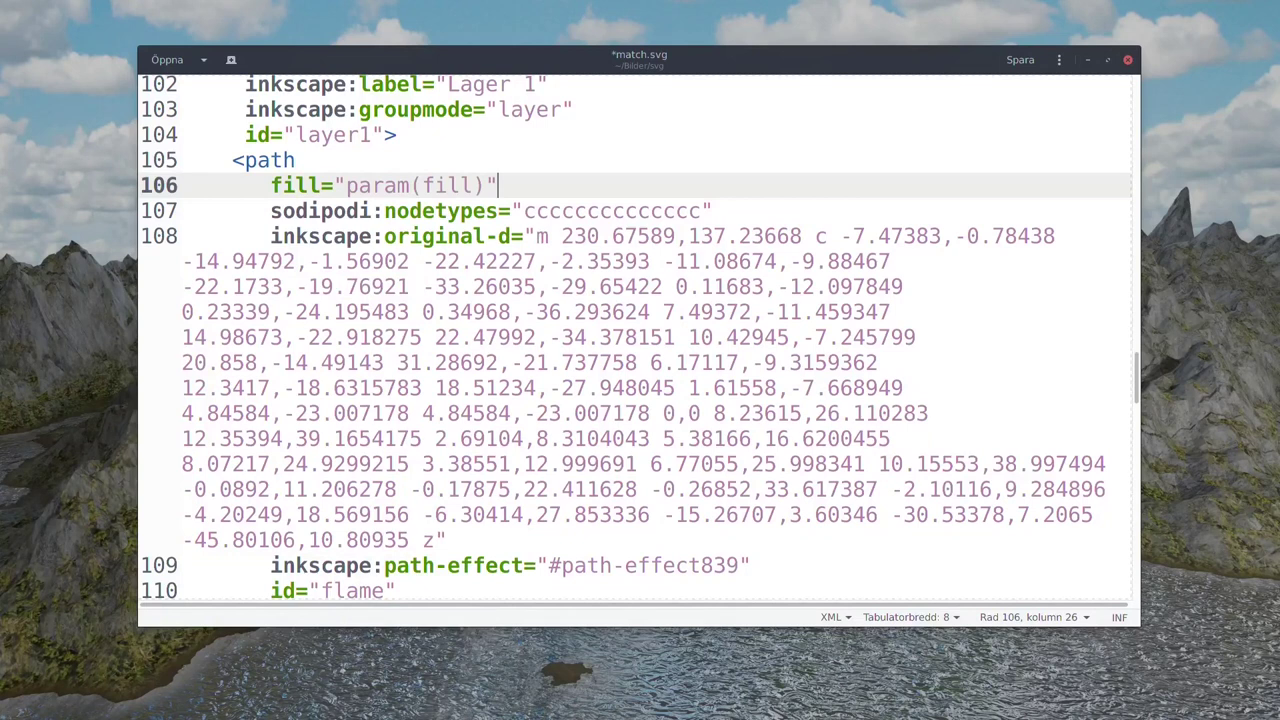
Check the fill attribute, then add opacity="param(fill-opacity)" on the next line.
{"action": "left_click", "coordinate": [421, 185]}
{"action": "left_click_drag", "start_coordinate": [429, 185], "coordinate": [476, 186]}
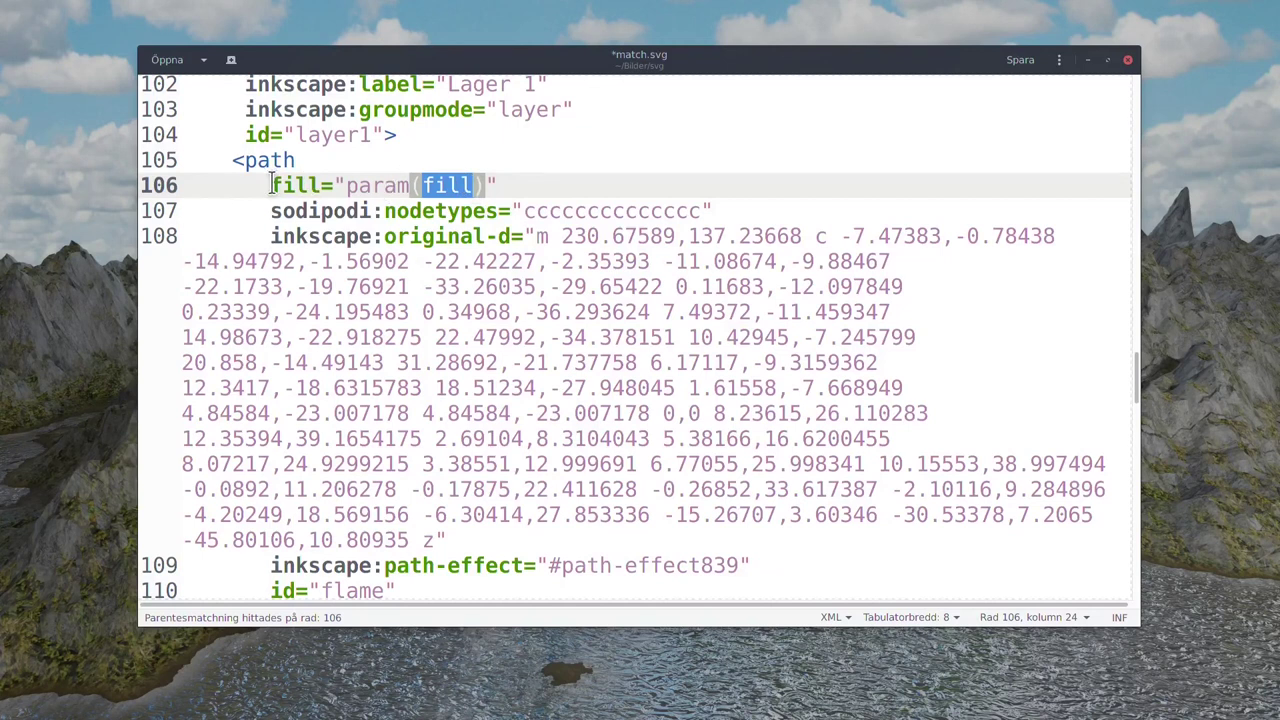
{"action": "left_click_drag", "start_coordinate": [283, 185], "coordinate": [321, 186]}
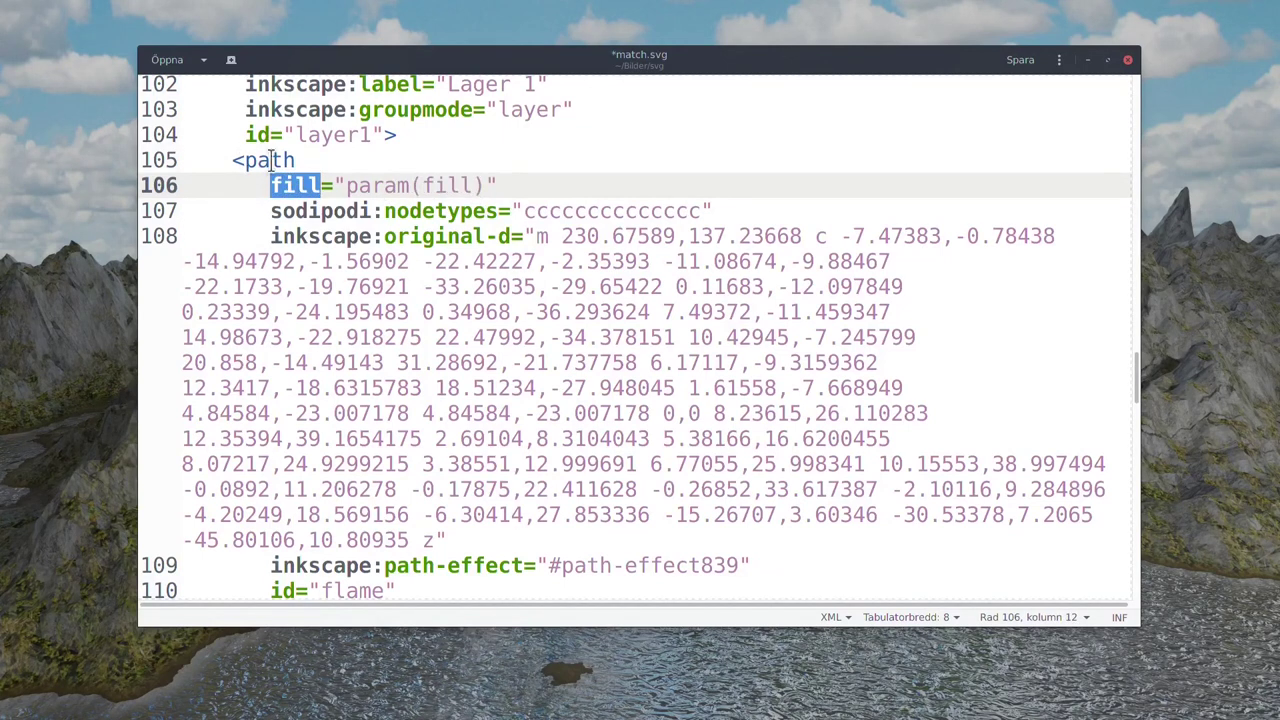
{"action": "left_click", "coordinate": [497, 185]}
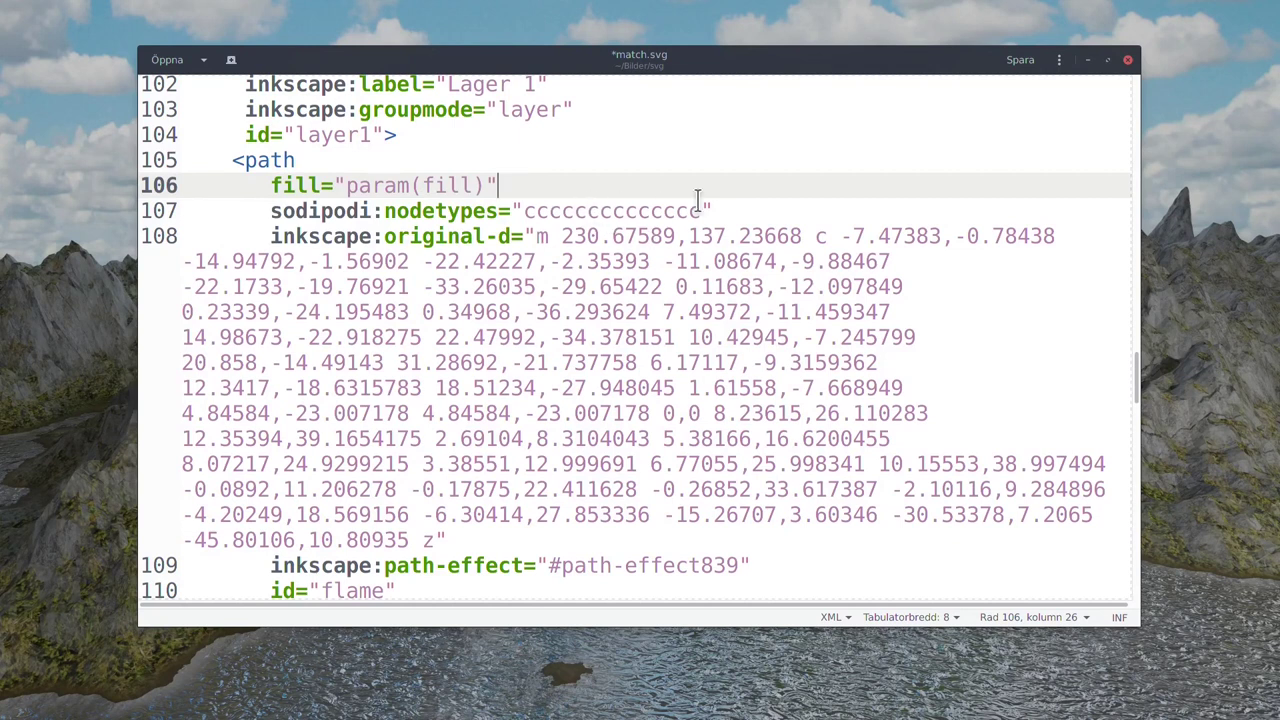
{"action": "key", "text": "Return"}
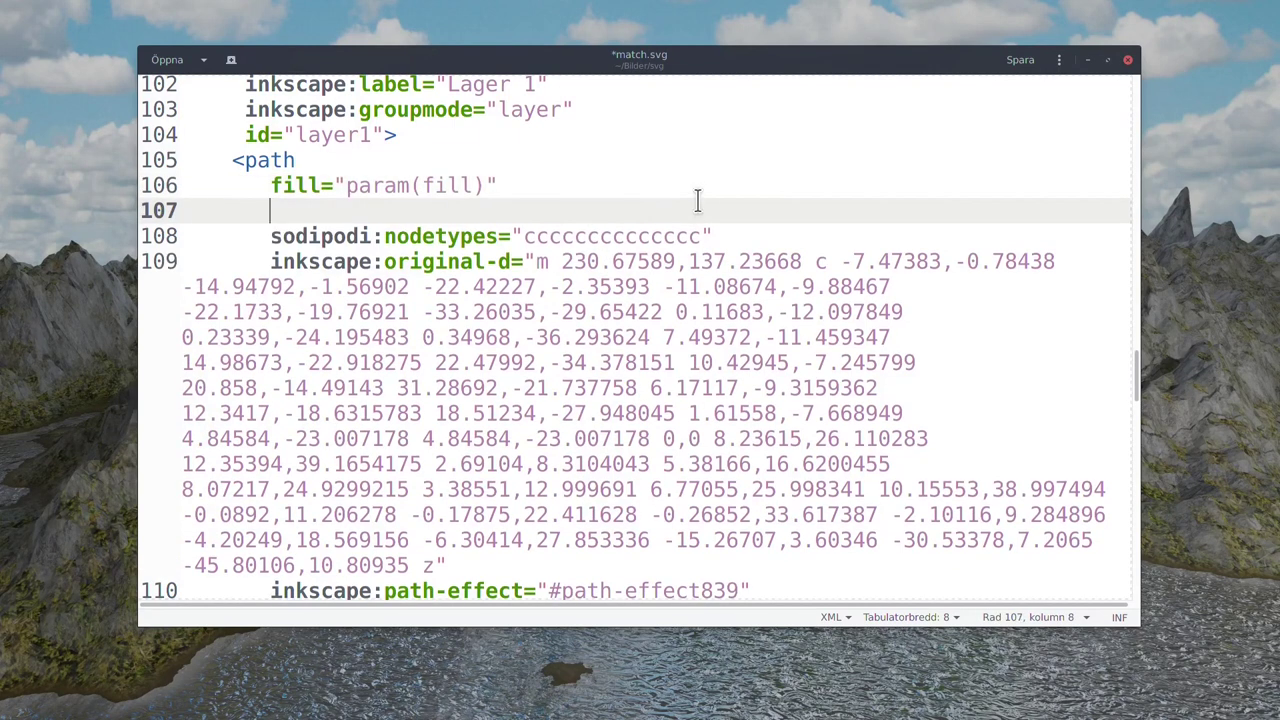
{"action": "type", "text": "opacity"}
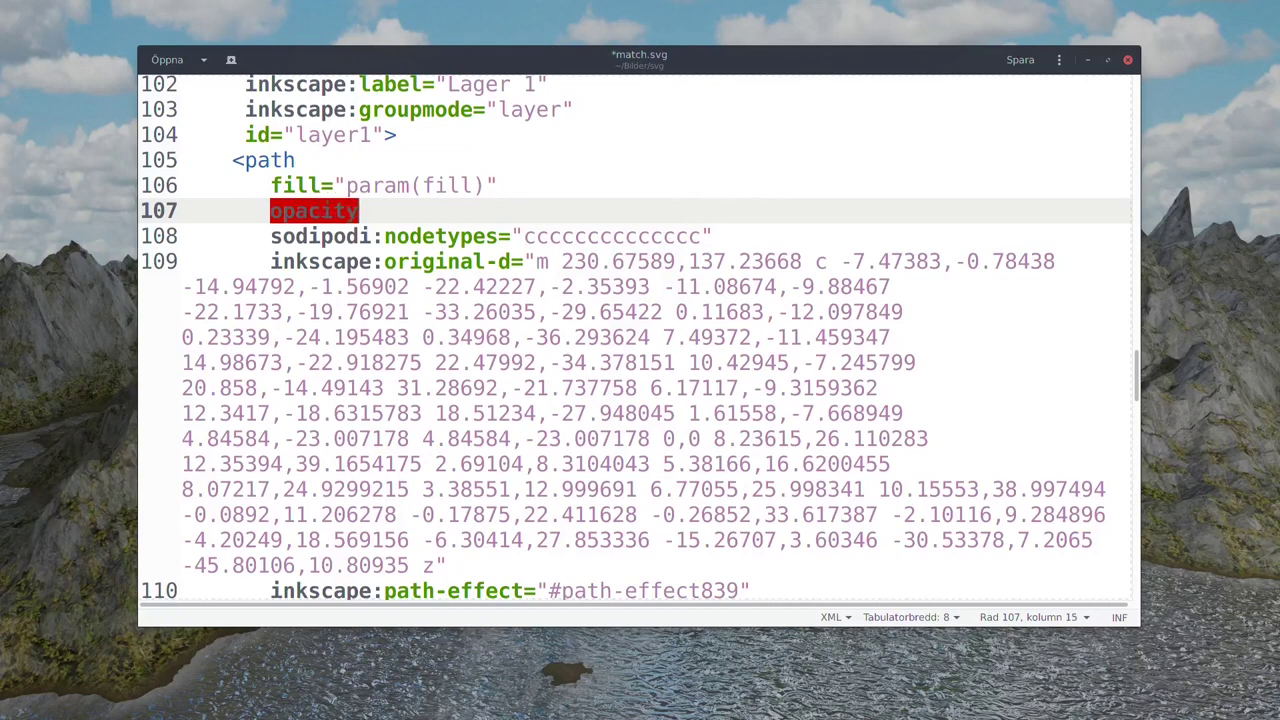
{"action": "type", "text": "=\"para"}
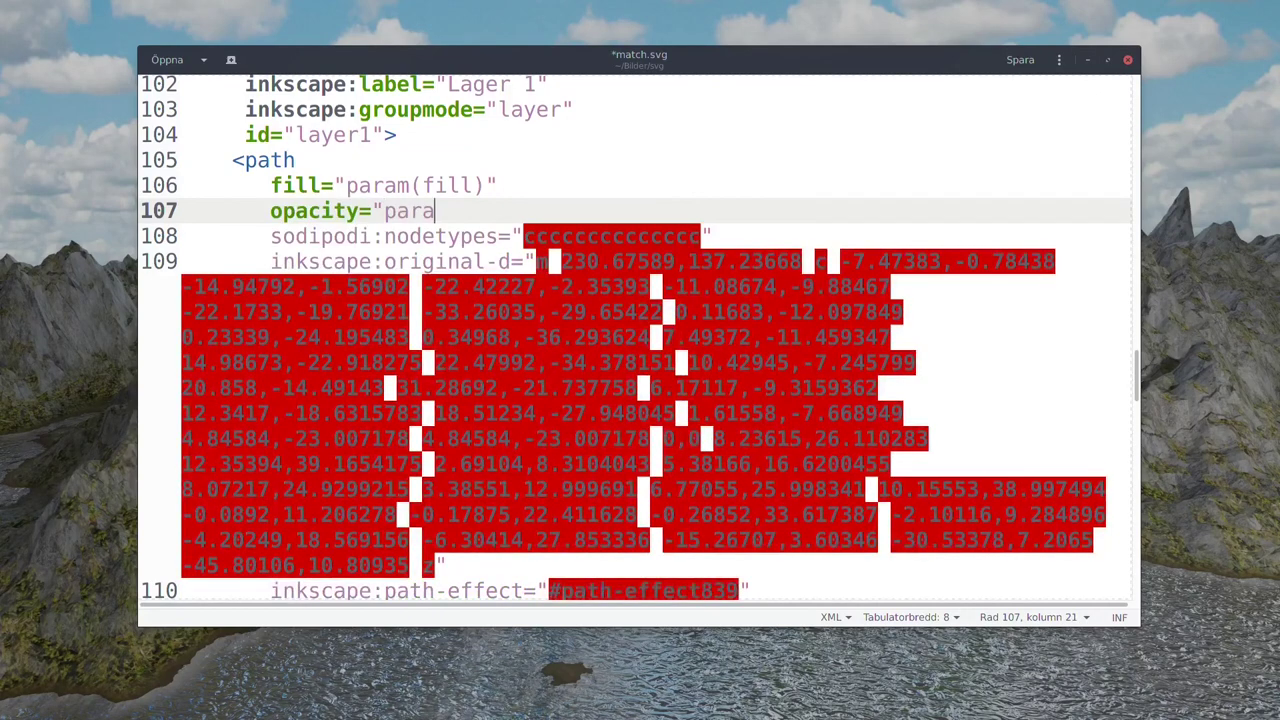
{"action": "type", "text": "m(fill-opacity)\""}
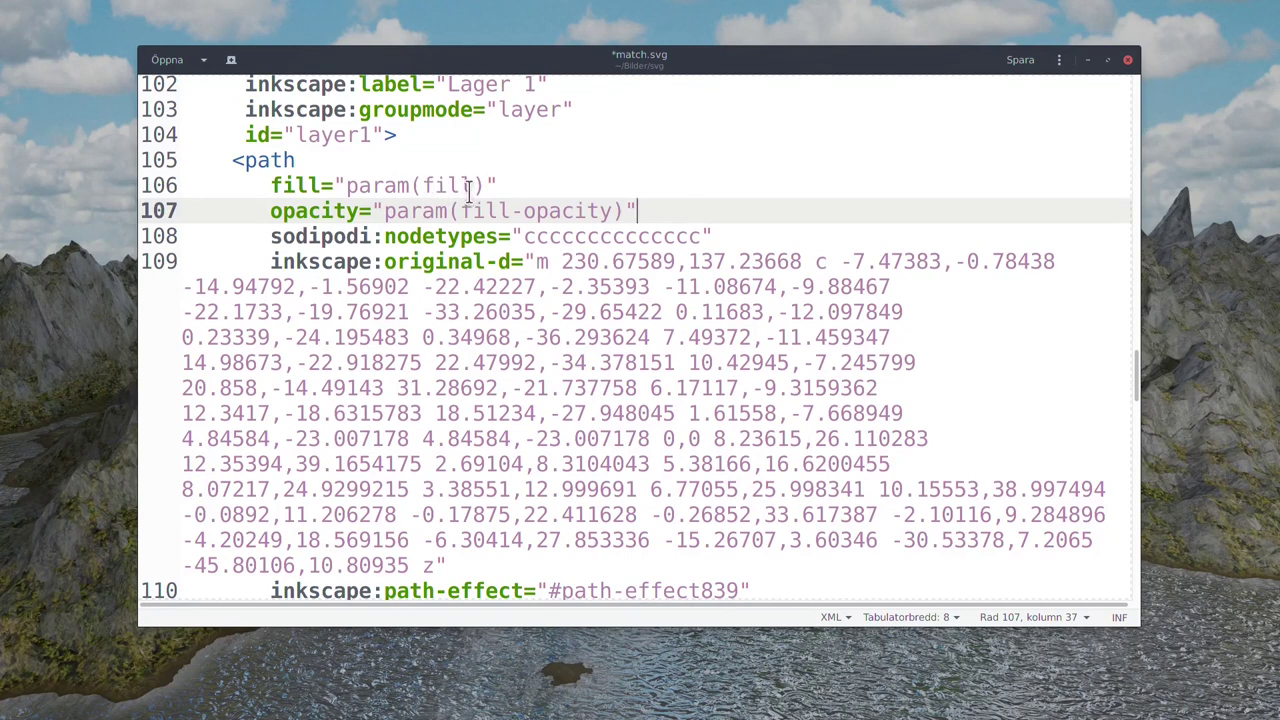
Scroll down to the stick rectangle and place the cursor at its <rect line.
{"action": "scroll", "coordinate": [435, 300], "scroll_direction": "down", "scroll_amount": 3}
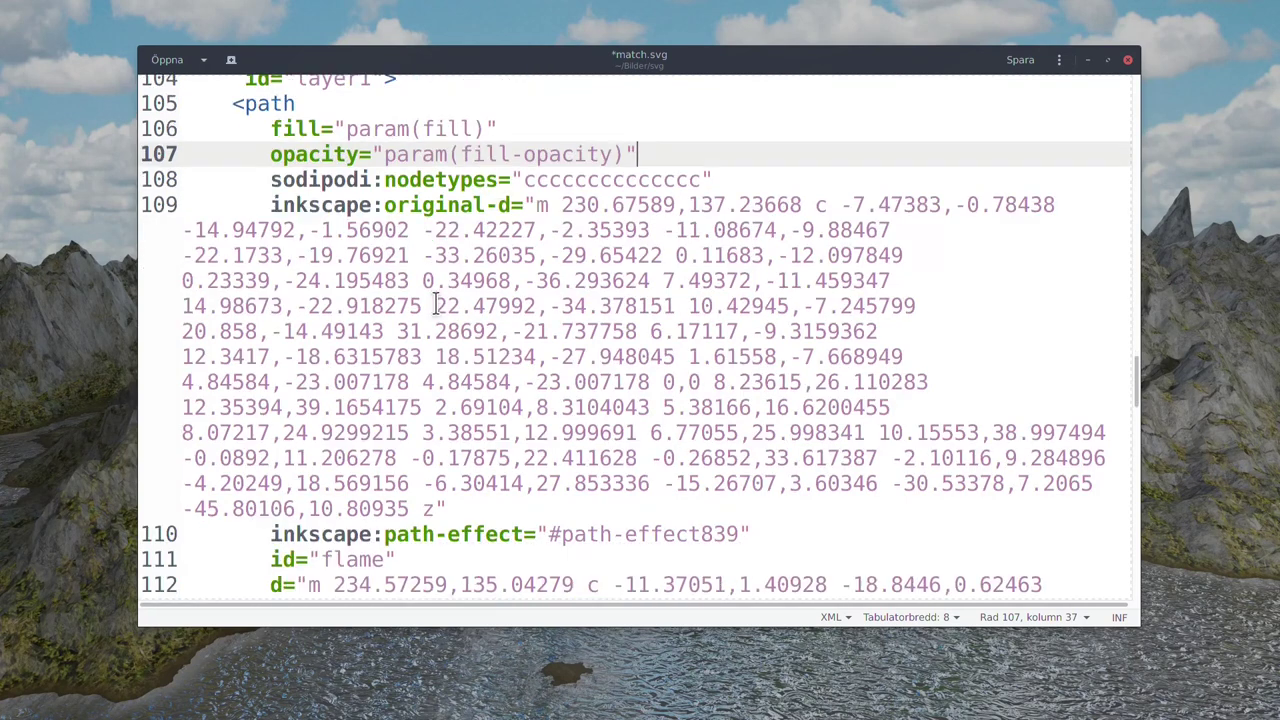
{"action": "scroll", "coordinate": [425, 325], "scroll_direction": "down", "scroll_amount": 6}
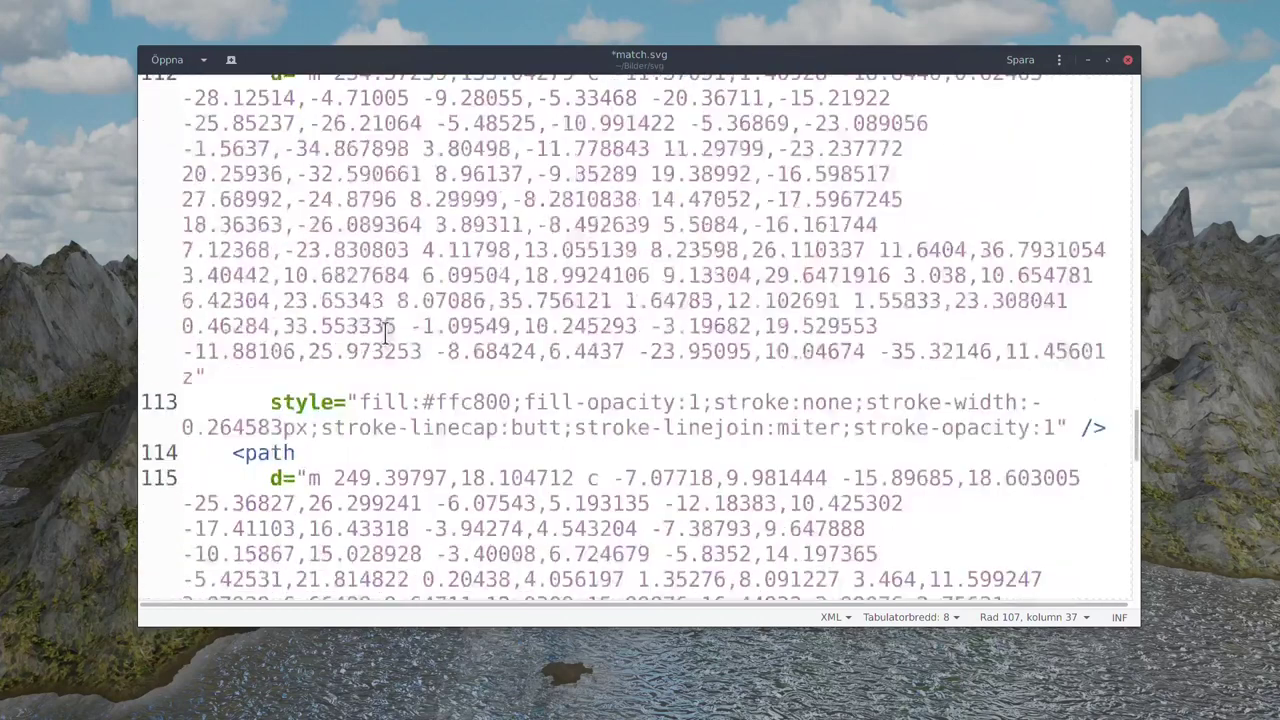
{"action": "scroll", "coordinate": [391, 343], "scroll_direction": "down", "scroll_amount": 3}
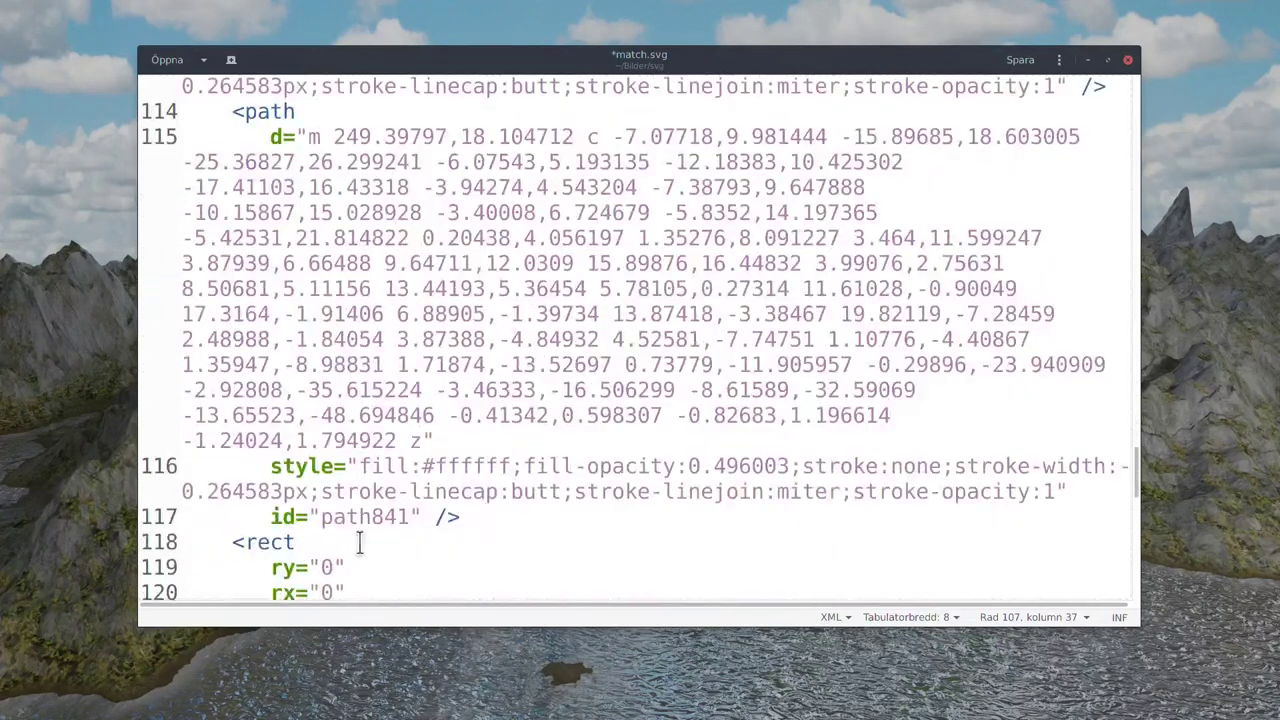
{"action": "scroll", "coordinate": [369, 530], "scroll_direction": "down", "scroll_amount": 2}
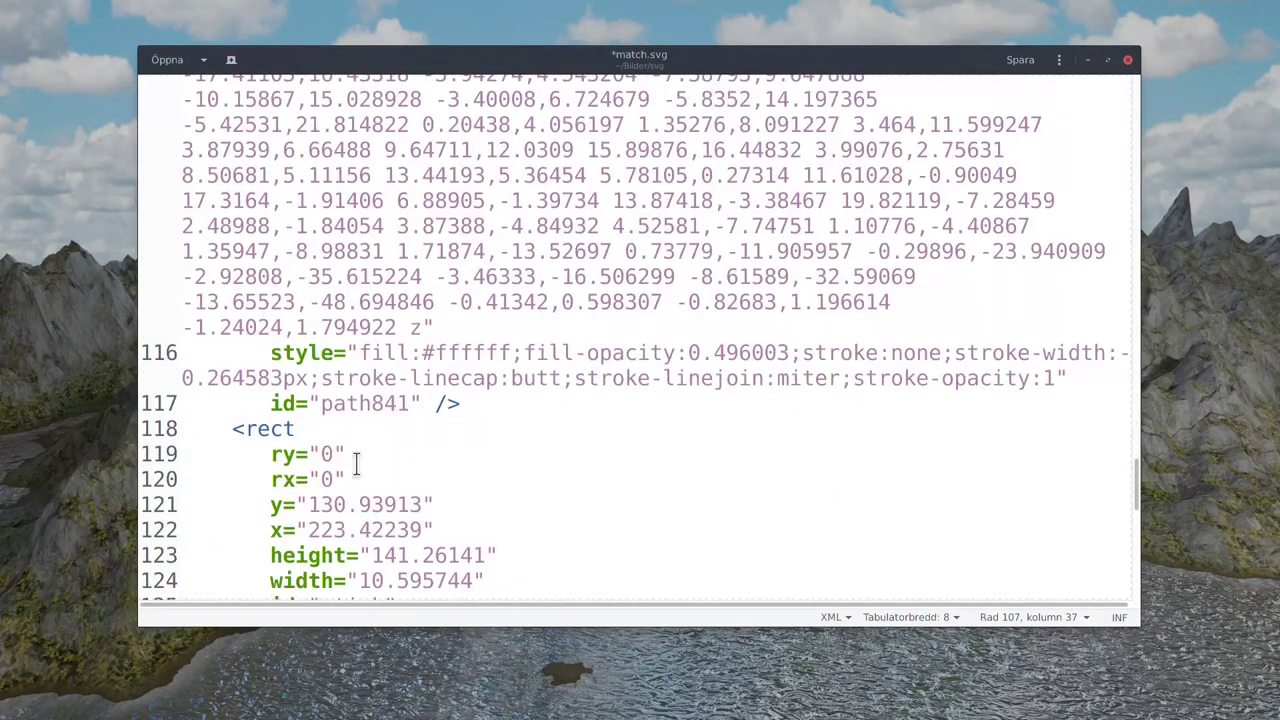
{"action": "scroll", "coordinate": [355, 490], "scroll_direction": "down", "scroll_amount": 2}
{"action": "double_click", "coordinate": [325, 492]}
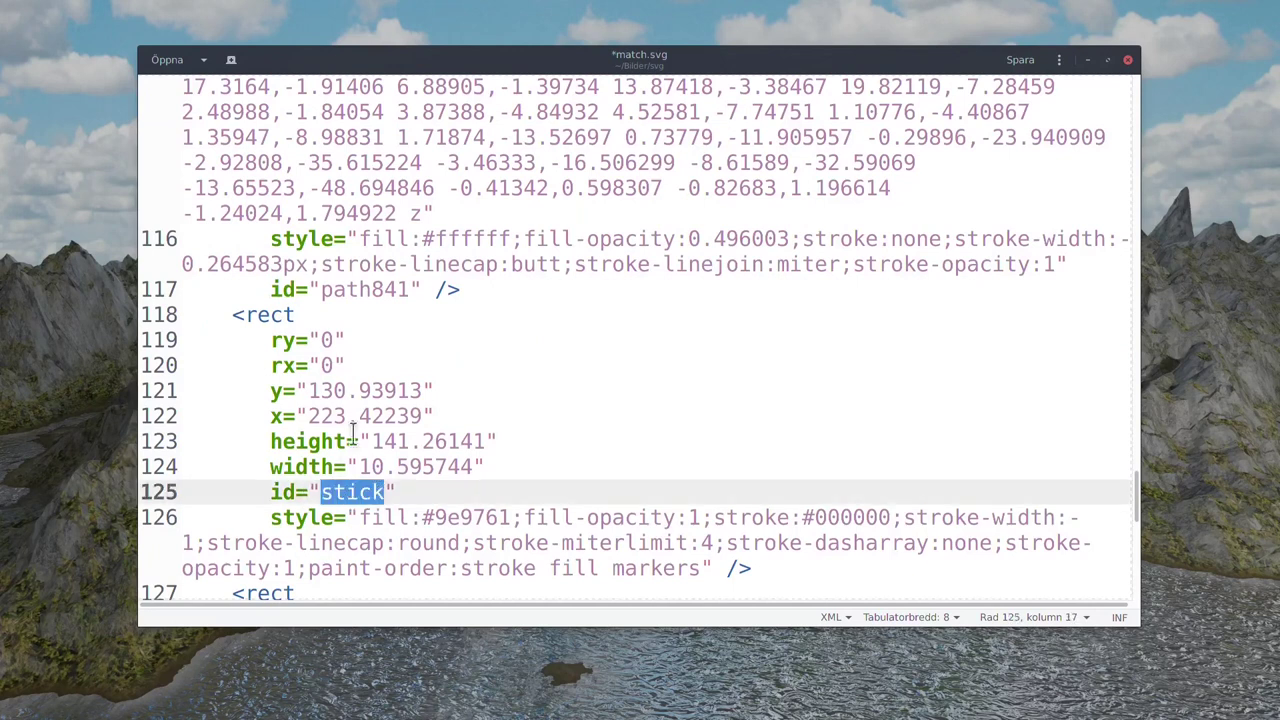
{"action": "left_click", "coordinate": [310, 314]}
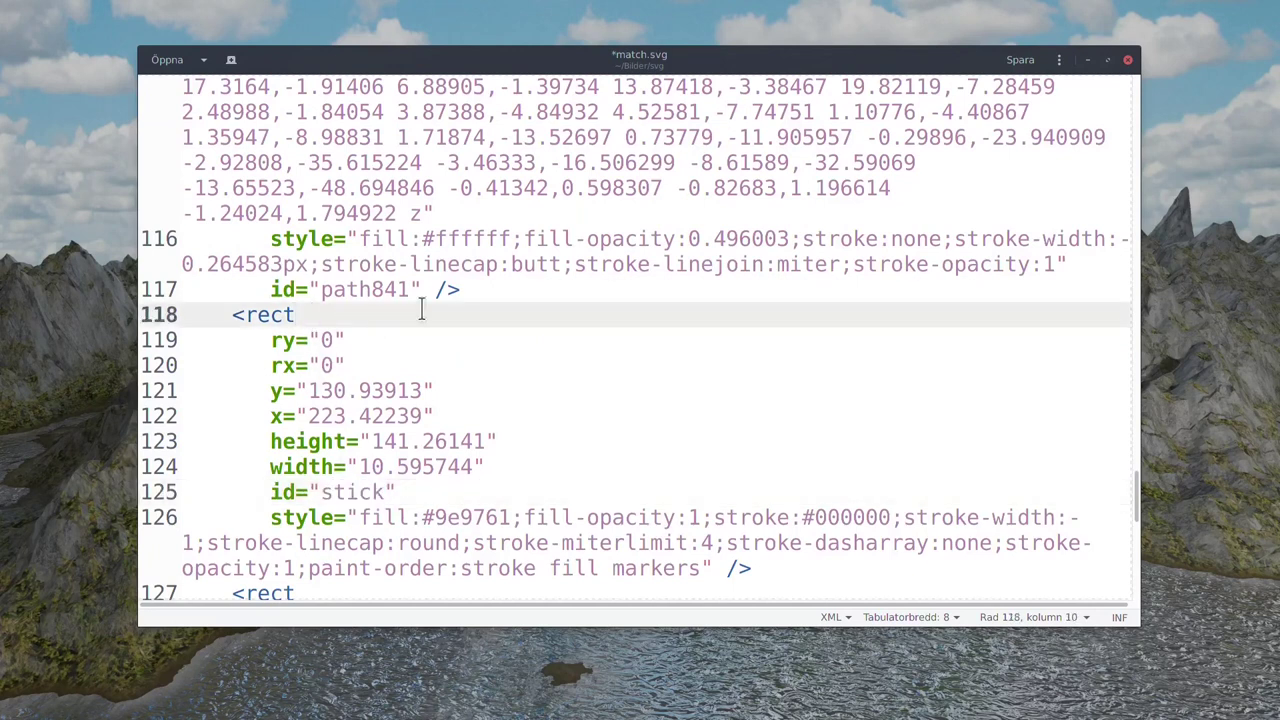
Add fill="param(outline)" as a new attribute line on the stick rectangle.
{"action": "left_click", "coordinate": [271, 340]}
{"action": "key", "text": "Return"}
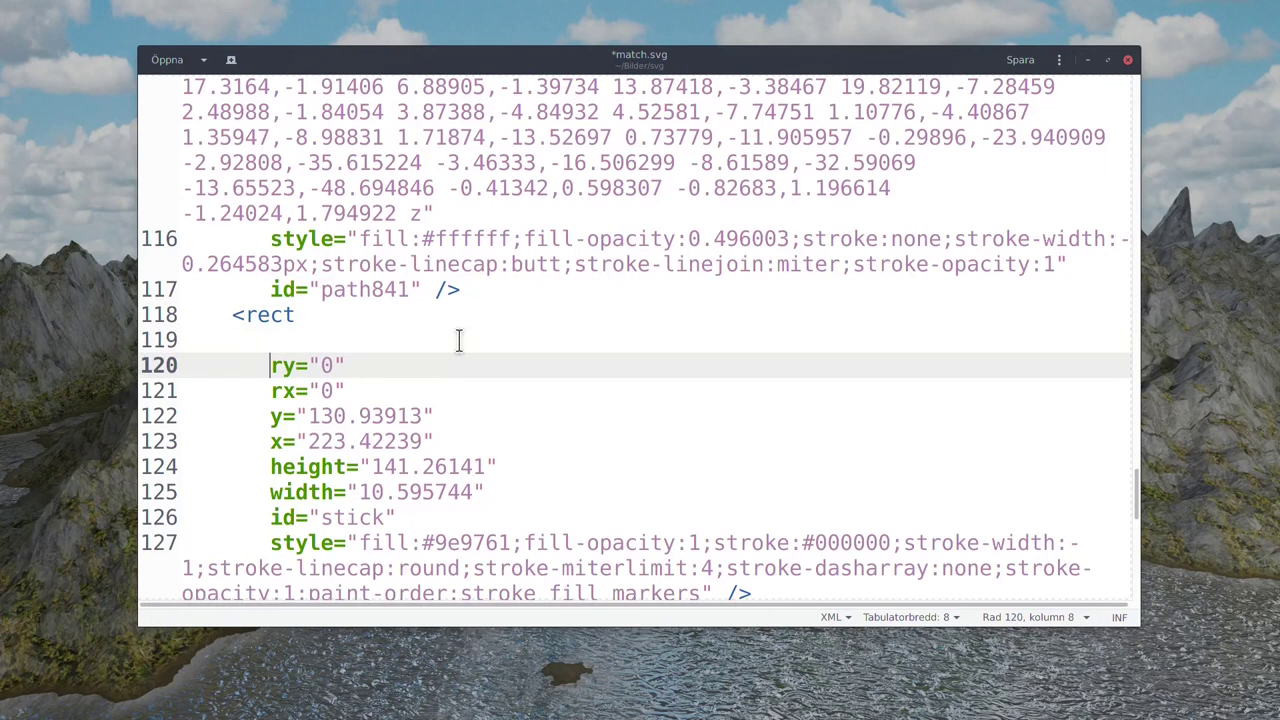
{"action": "left_click", "coordinate": [459, 341]}
{"action": "type", "text": "fil"}
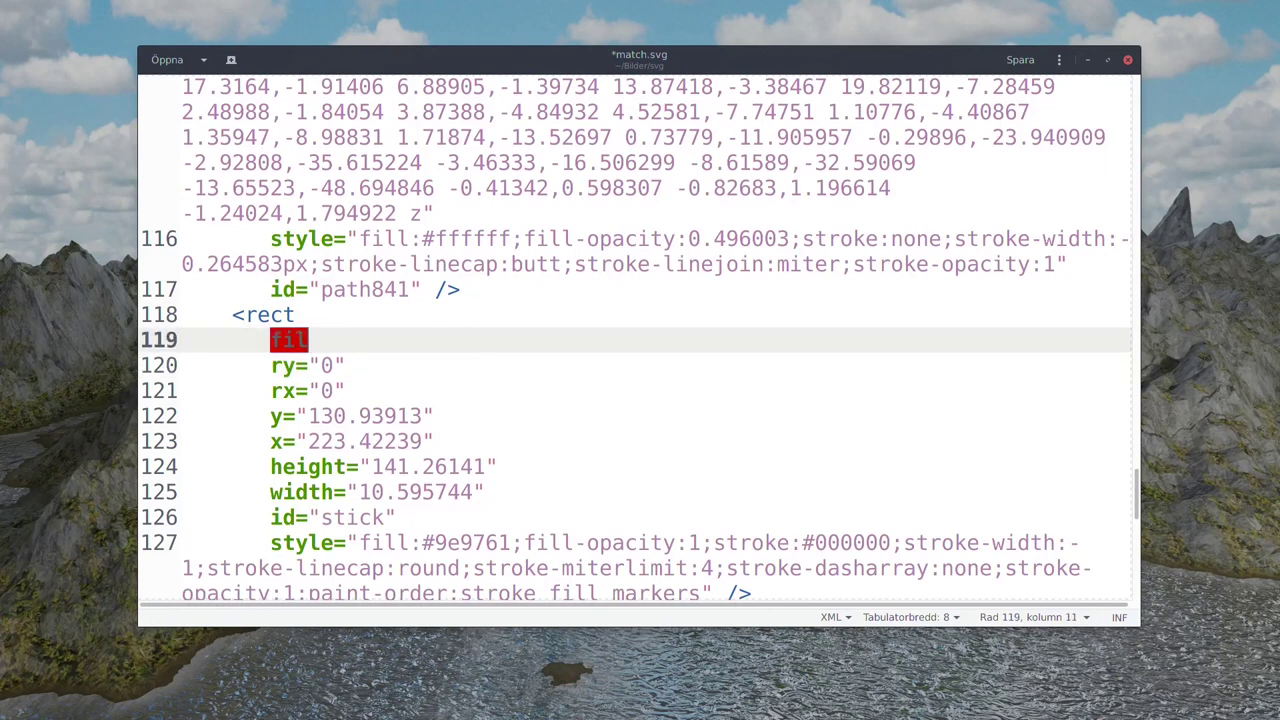
{"action": "type", "text": "l=\"\""}
{"action": "key", "text": "Left"}
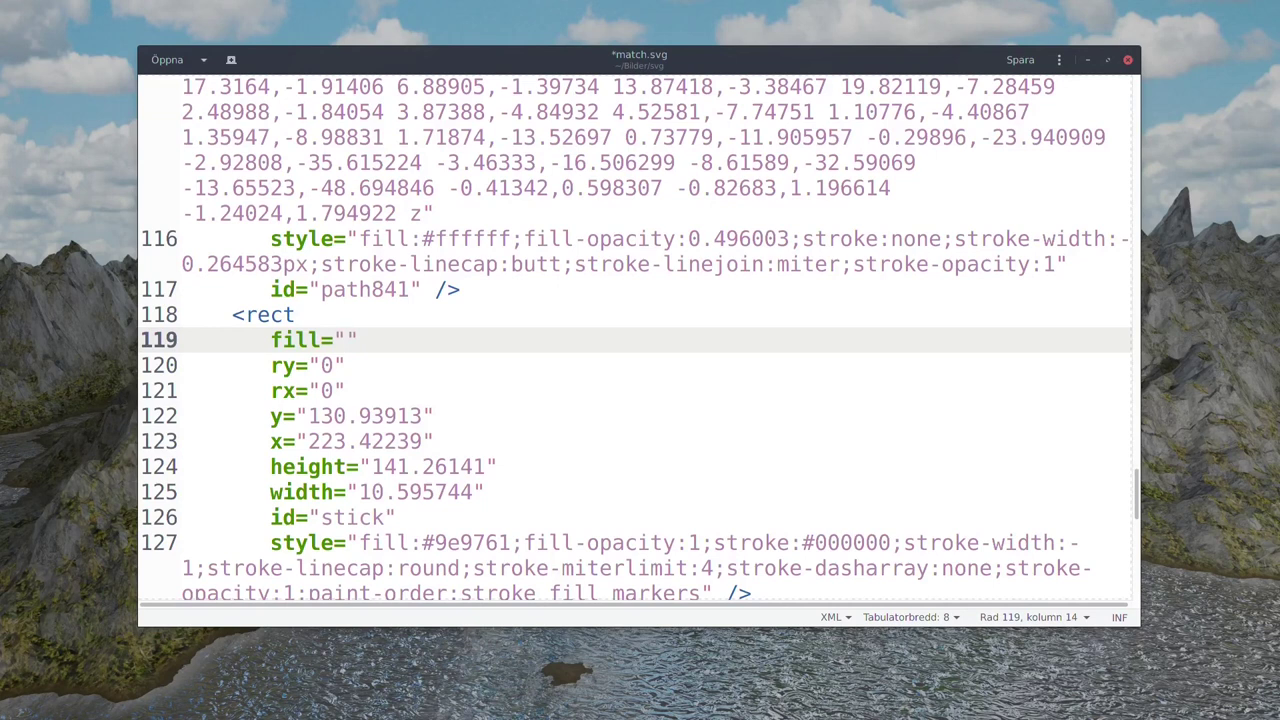
{"action": "type", "text": "param("}
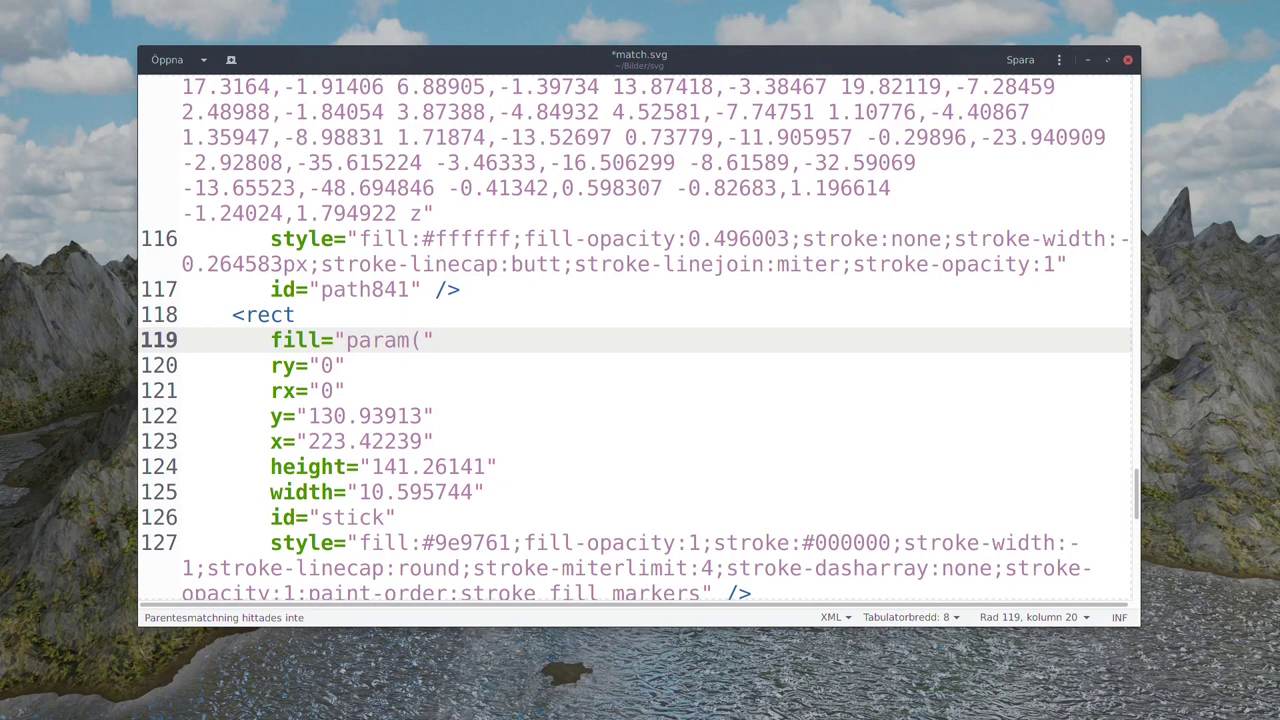
{"action": "type", "text": "outline"}
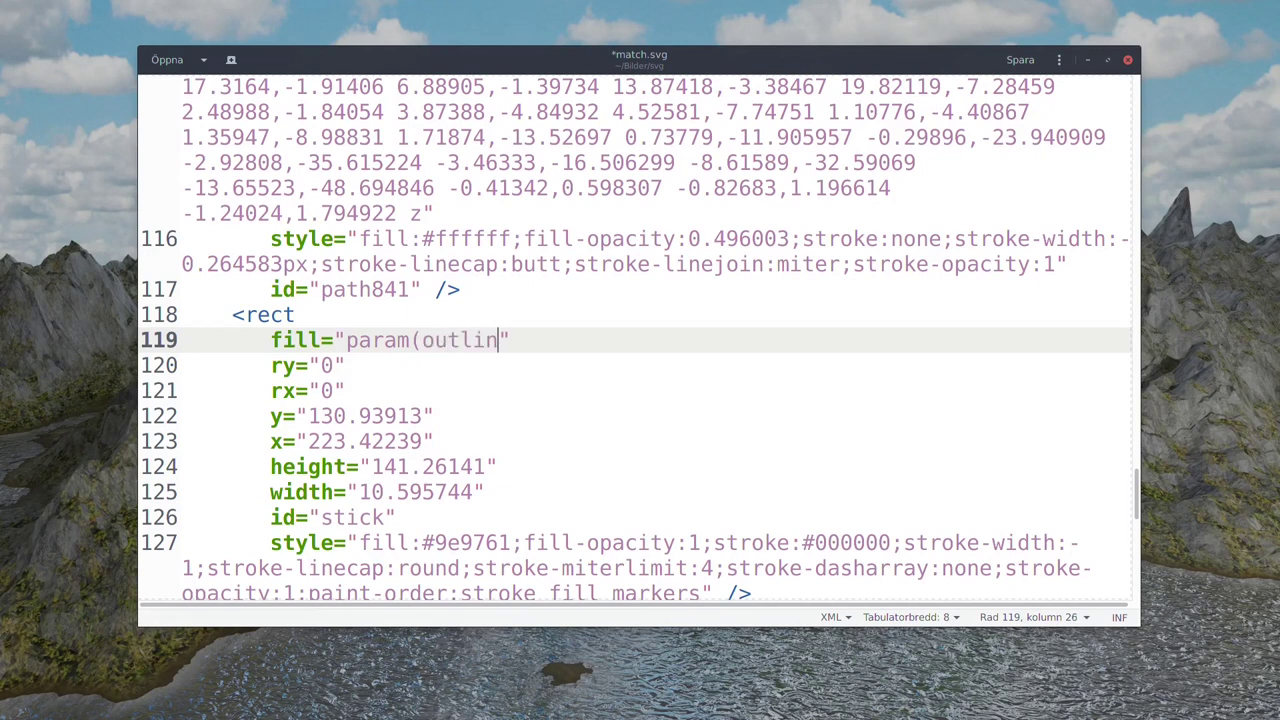
{"action": "type", "text": ")"}
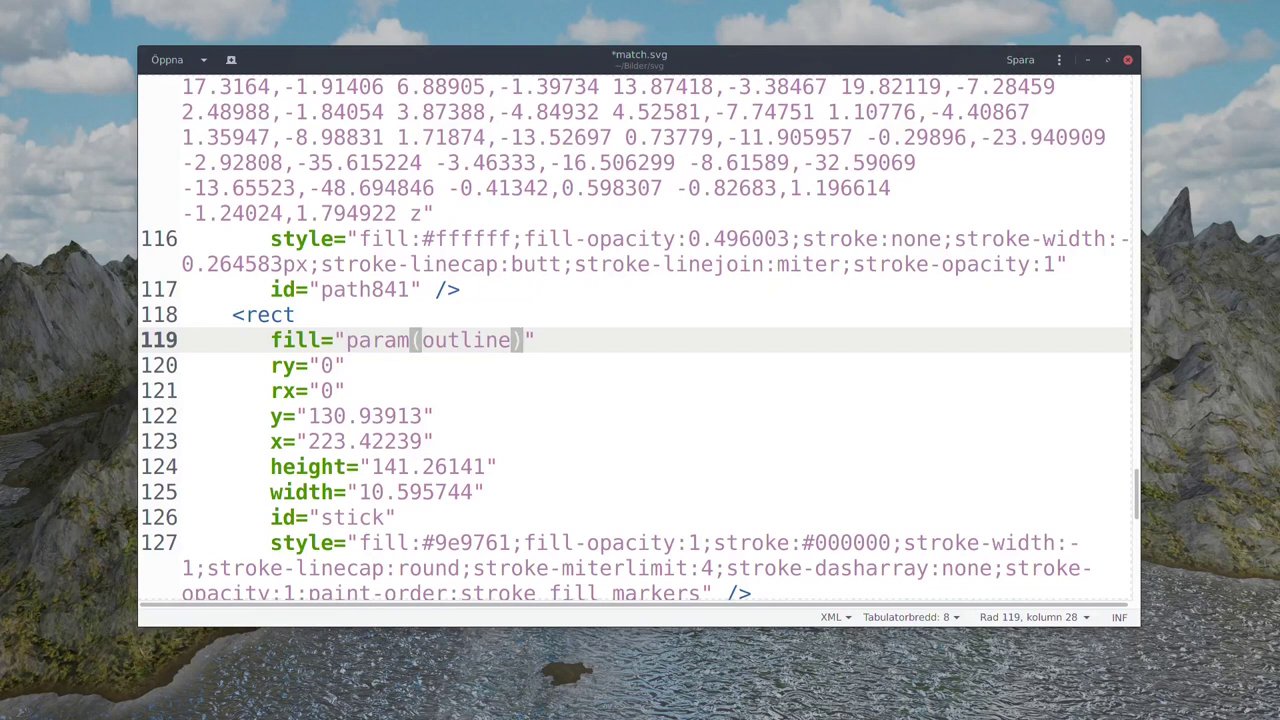
{"action": "key", "text": "Right"}
Add opacity="param(outline-opacity)" below it, leaving a fresh blank attribute line.
{"action": "key", "text": "Return"}
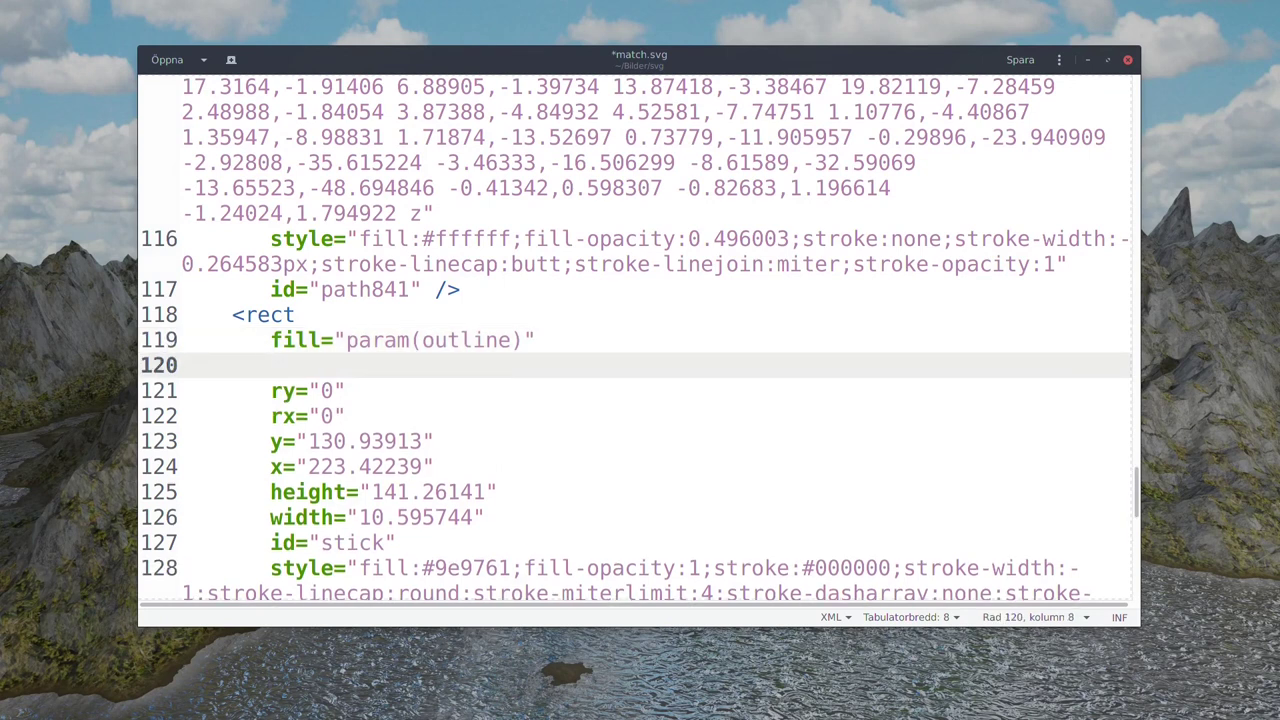
{"action": "type", "text": "opacity"}
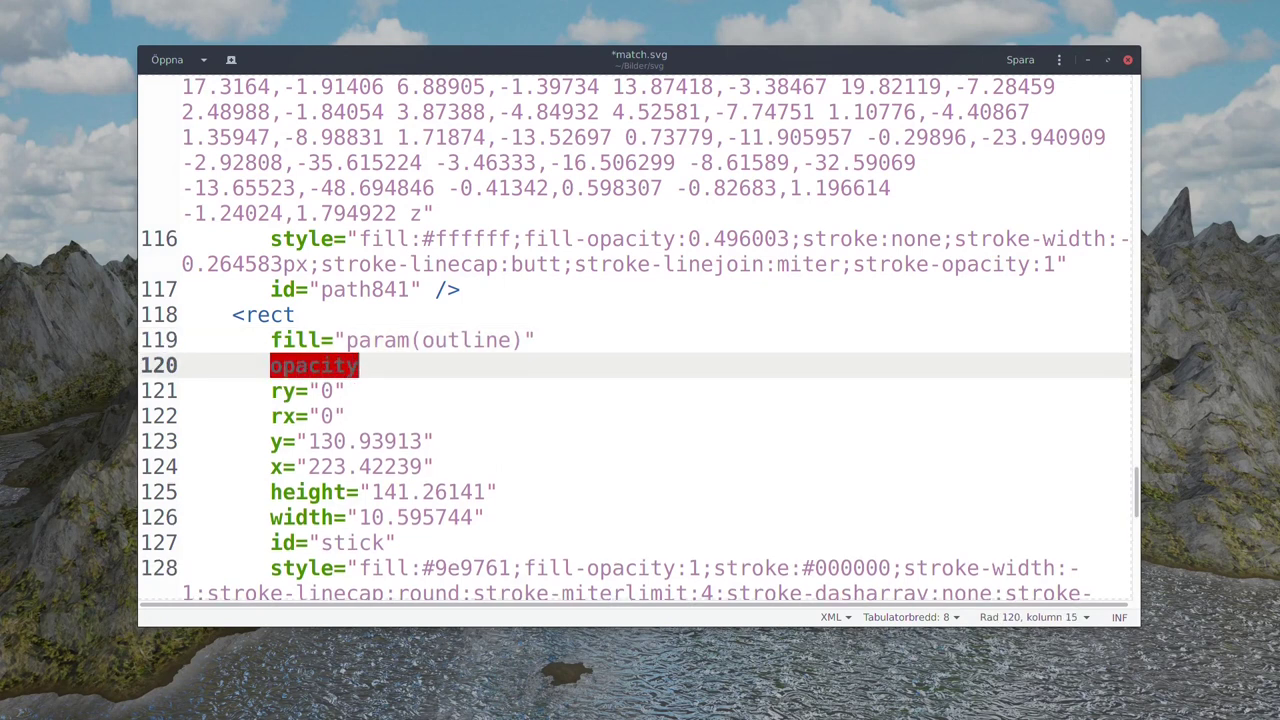
{"action": "type", "text": "=\"\""}
{"action": "key", "text": "Left"}
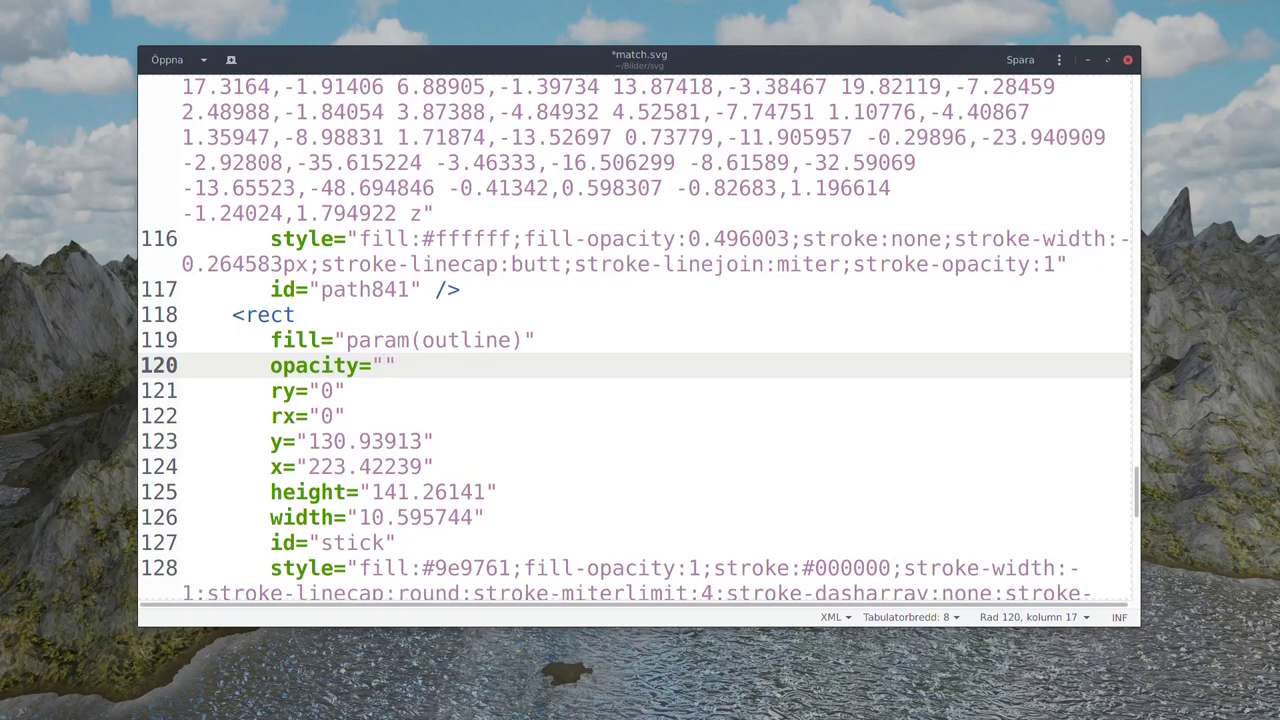
{"action": "type", "text": "param("}
{"action": "type", "text": "outline-"}
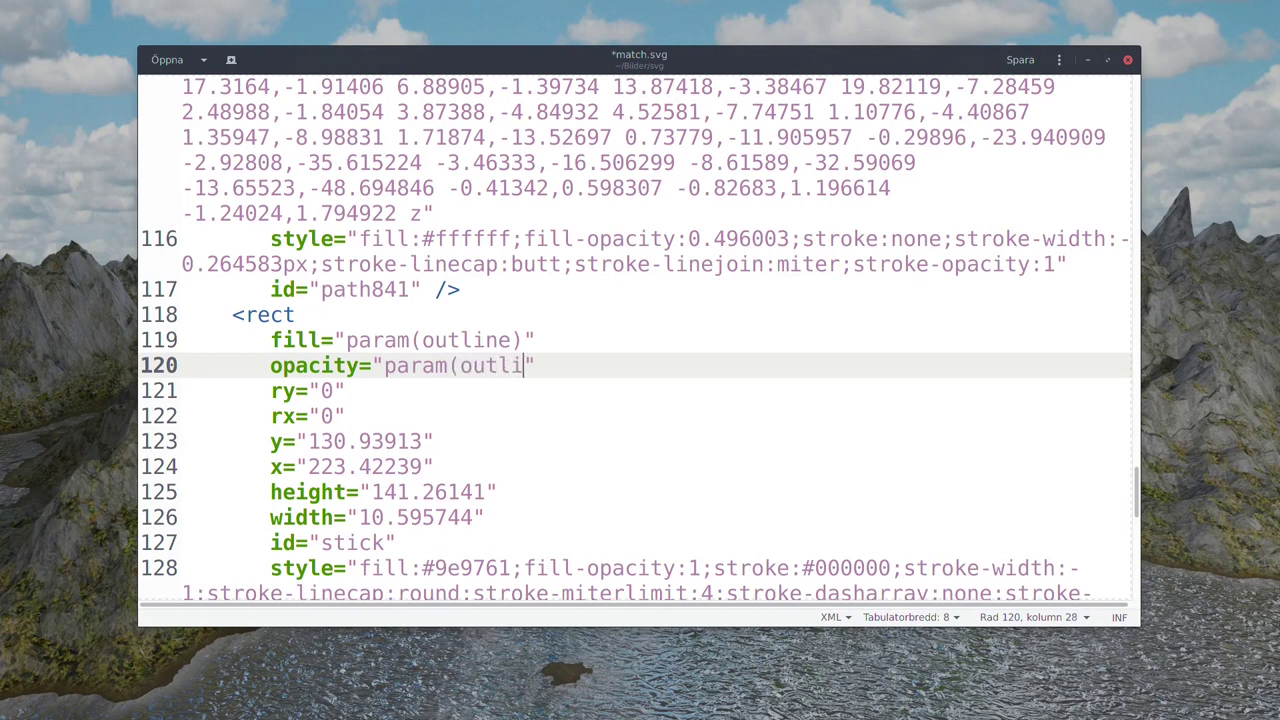
{"action": "type", "text": "opacity)"}
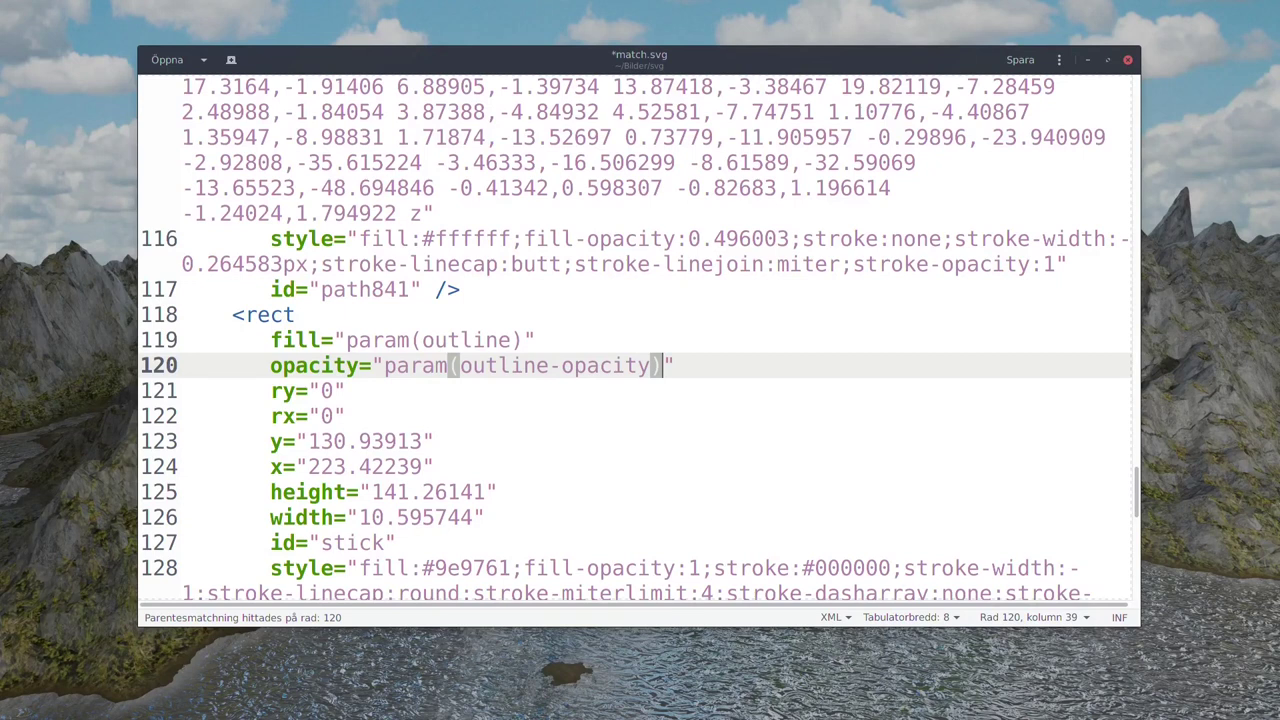
{"action": "key", "text": "Right"}
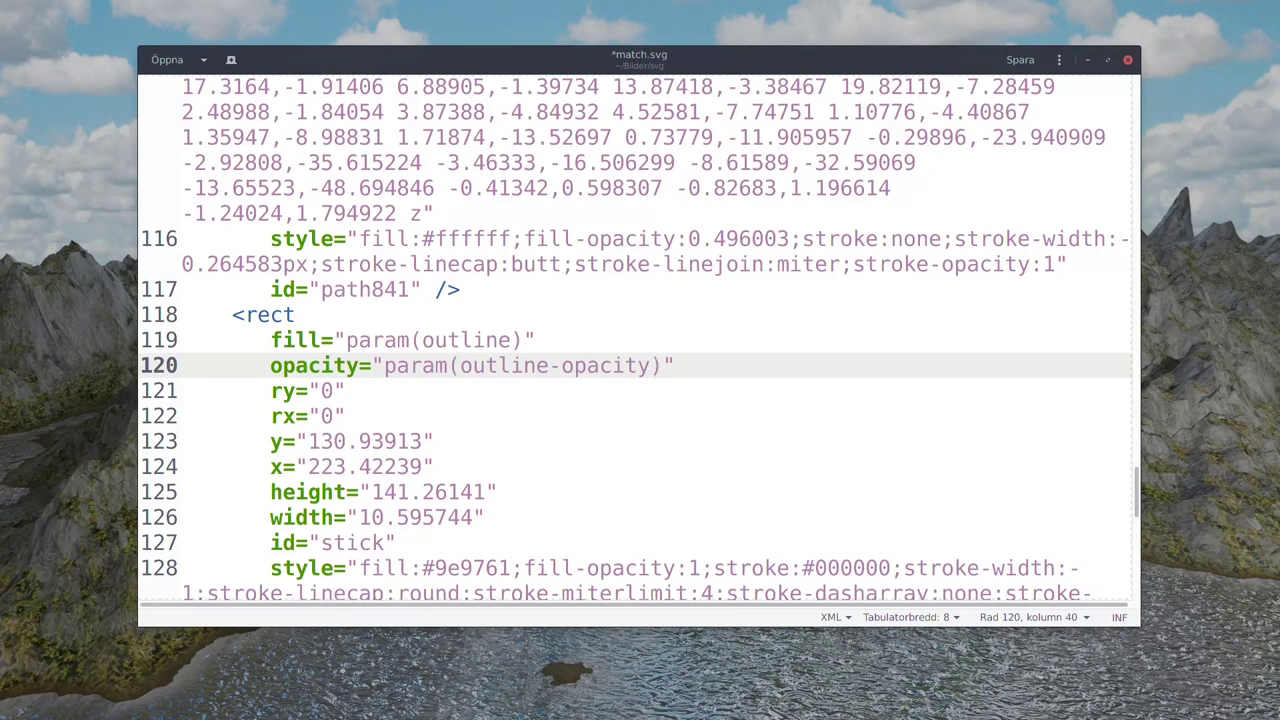
{"action": "key", "text": "Return"}
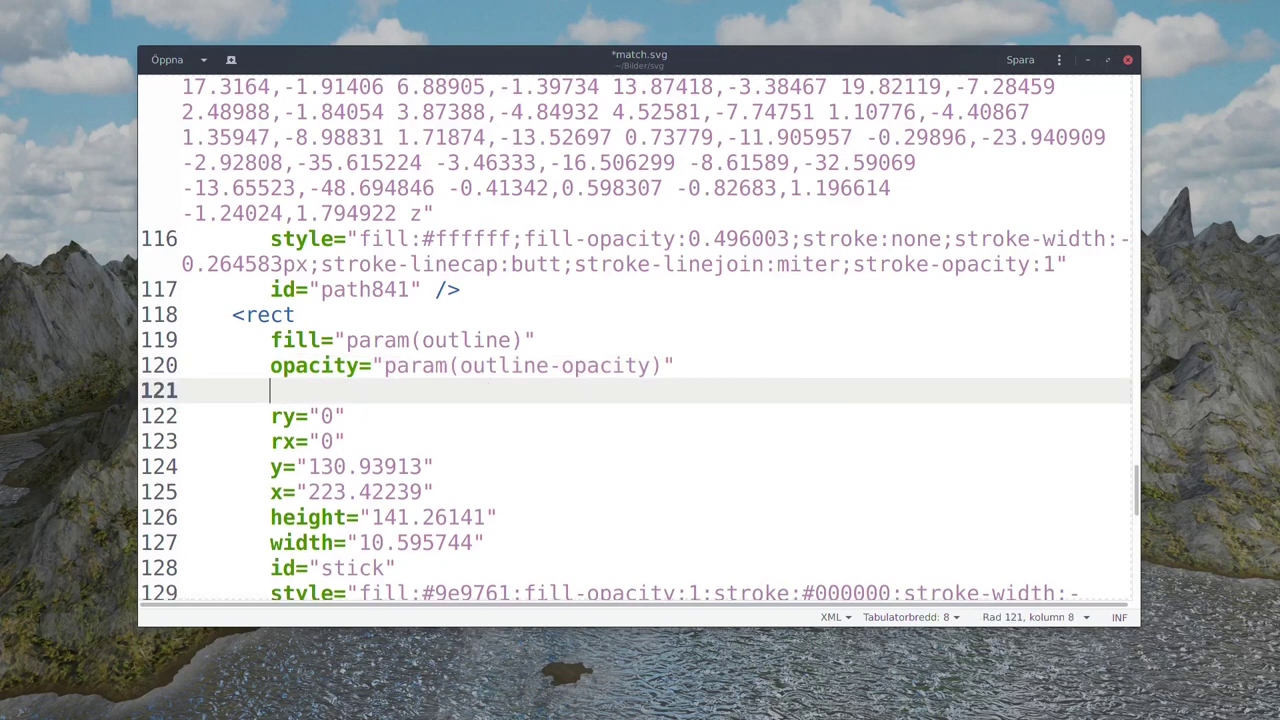
Add stroke-width="param(outline-width)" to the stick rectangle, with a blank line beneath.
{"action": "type", "text": "stroke"}
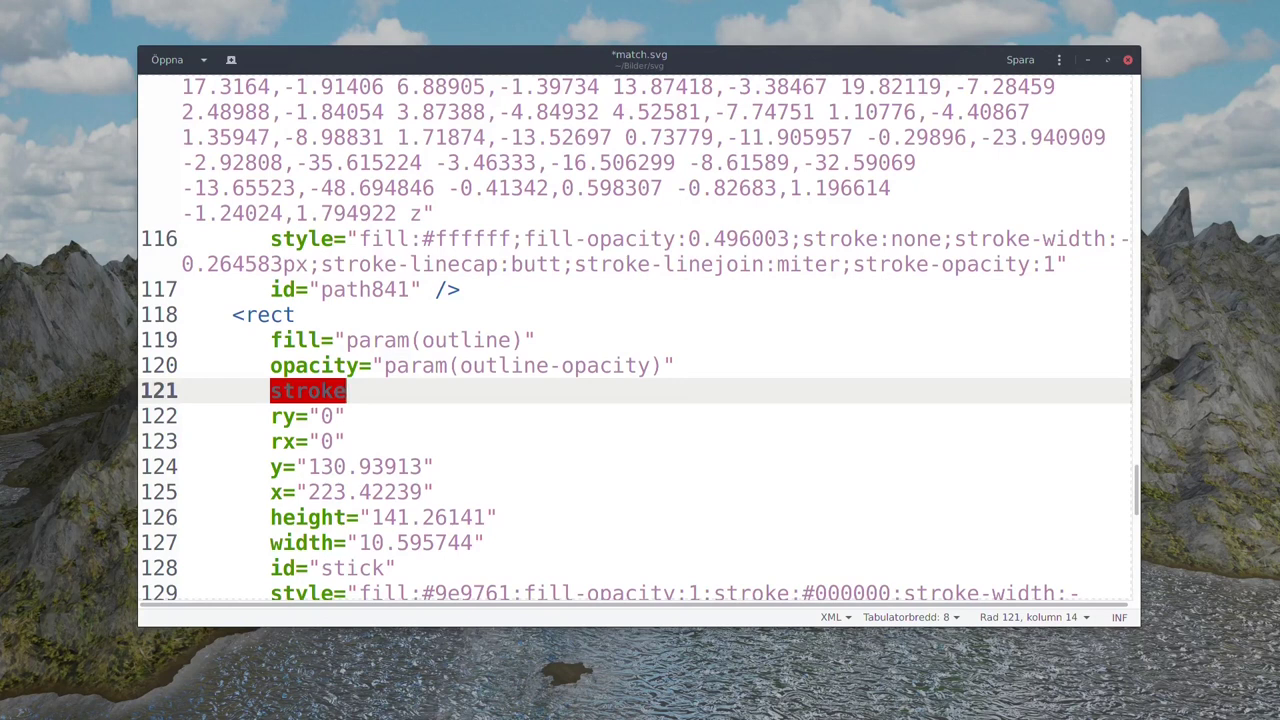
{"action": "type", "text": "-width"}
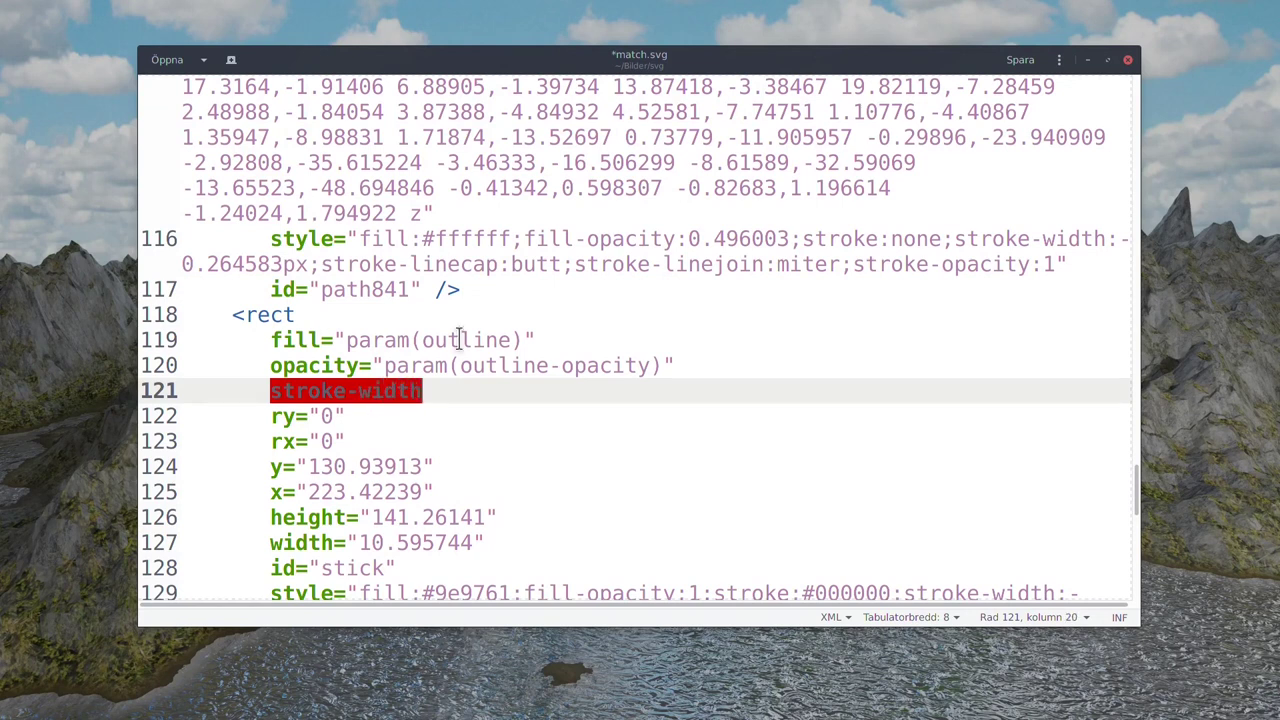
{"action": "type", "text": "=\""}
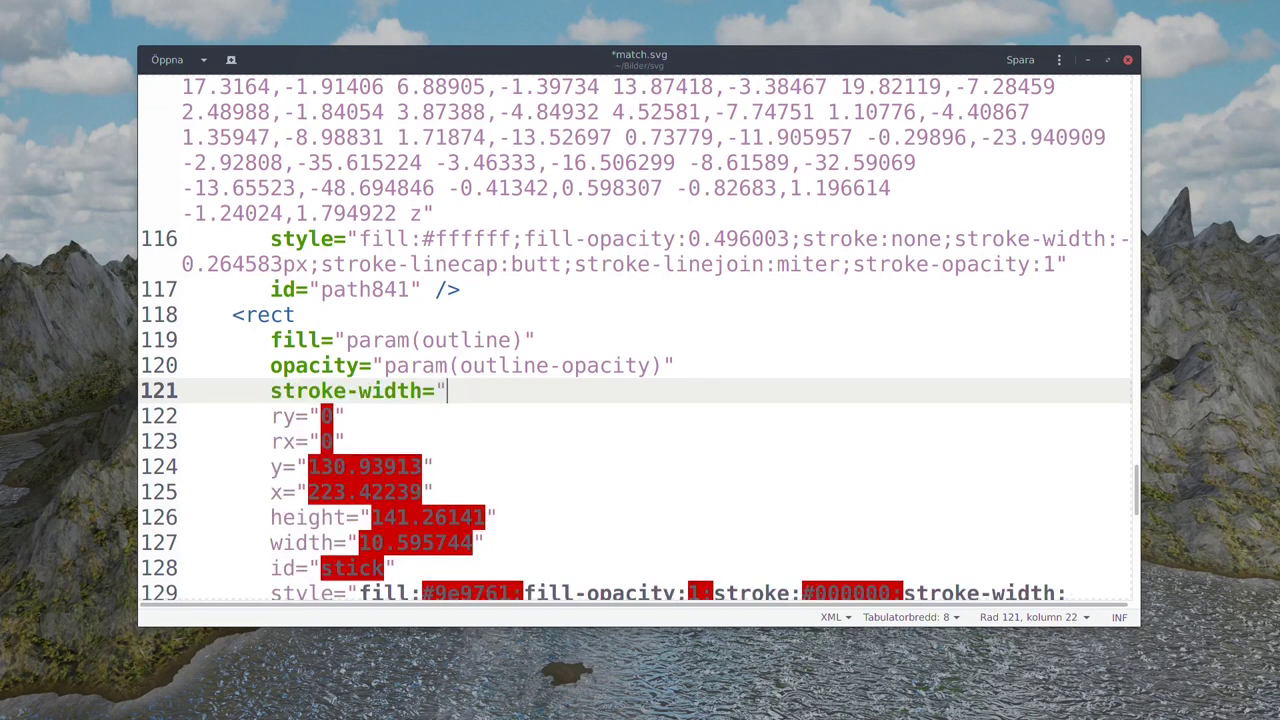
{"action": "type", "text": "\""}
{"action": "key", "text": "Left"}
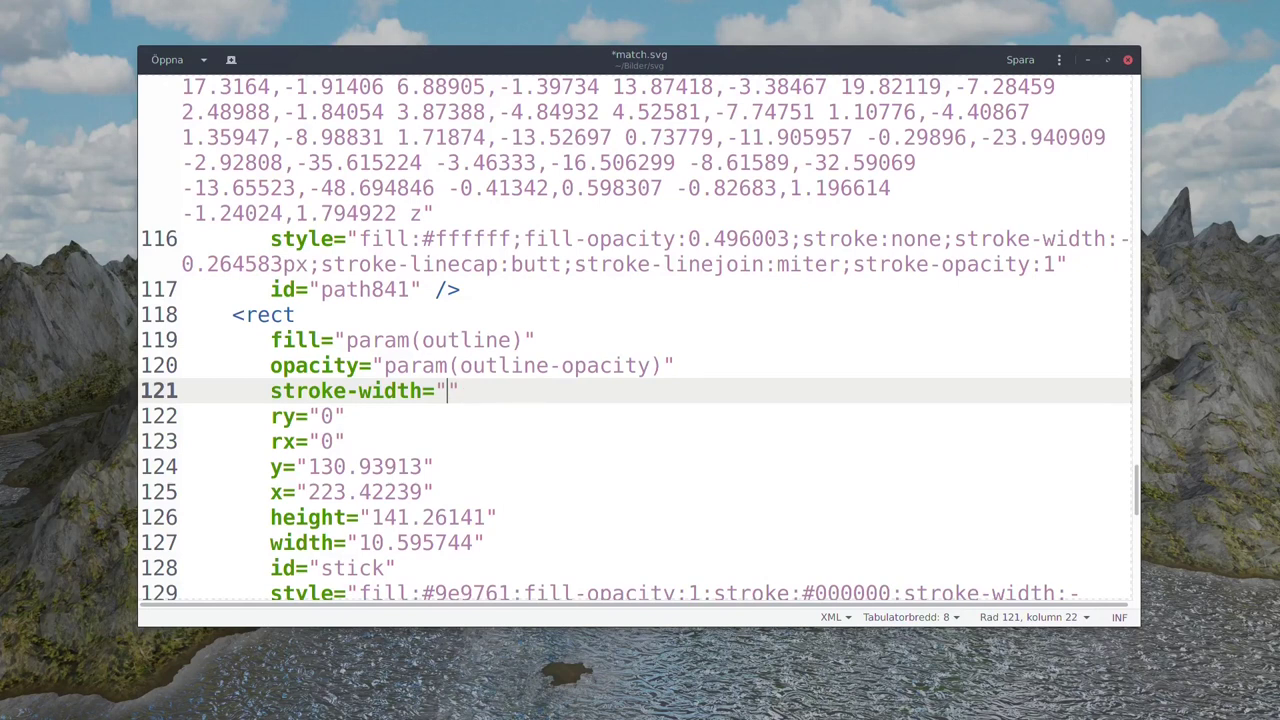
{"action": "type", "text": "param("}
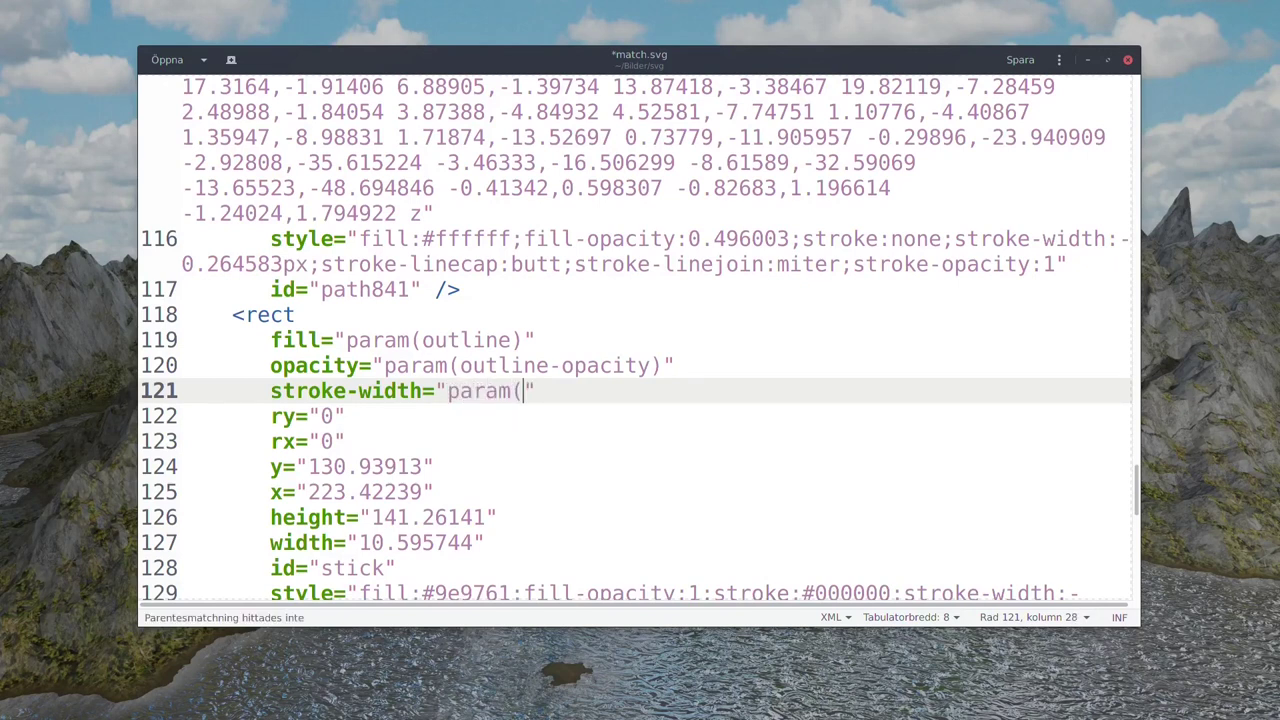
{"action": "type", "text": "outline-"}
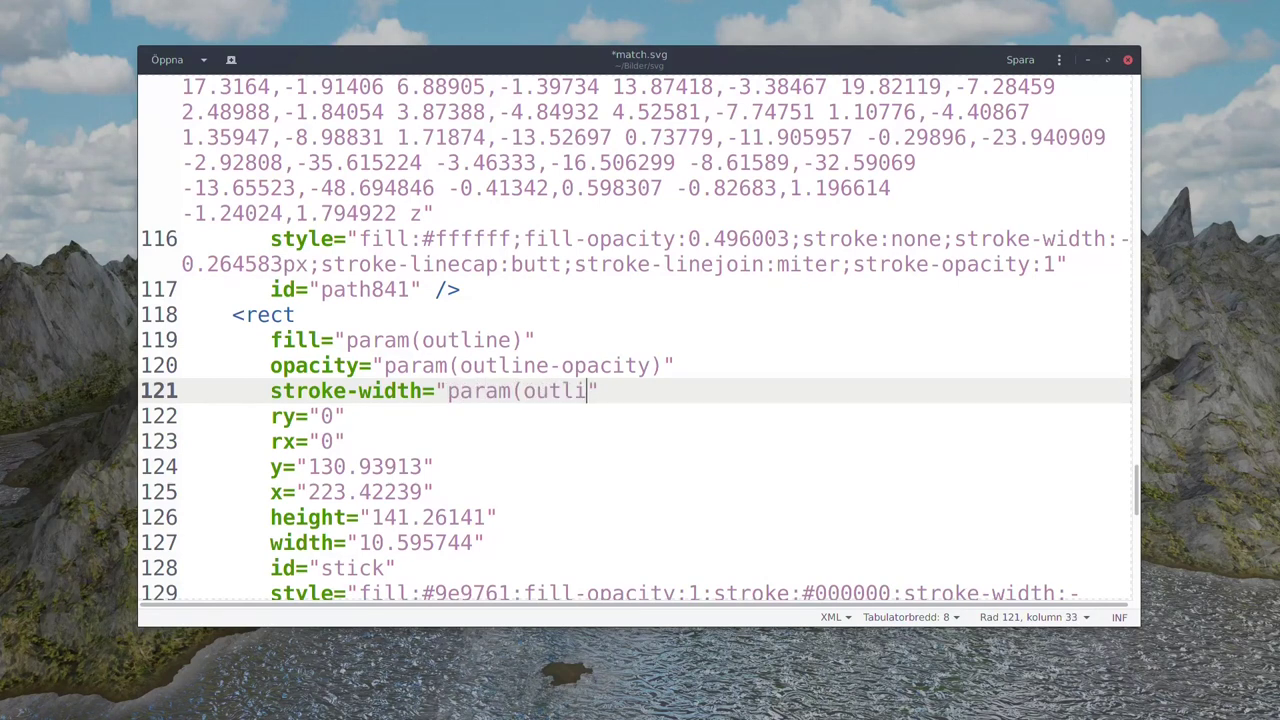
{"action": "type", "text": "width)"}
{"action": "key", "text": "End"}
{"action": "key", "text": "Return"}
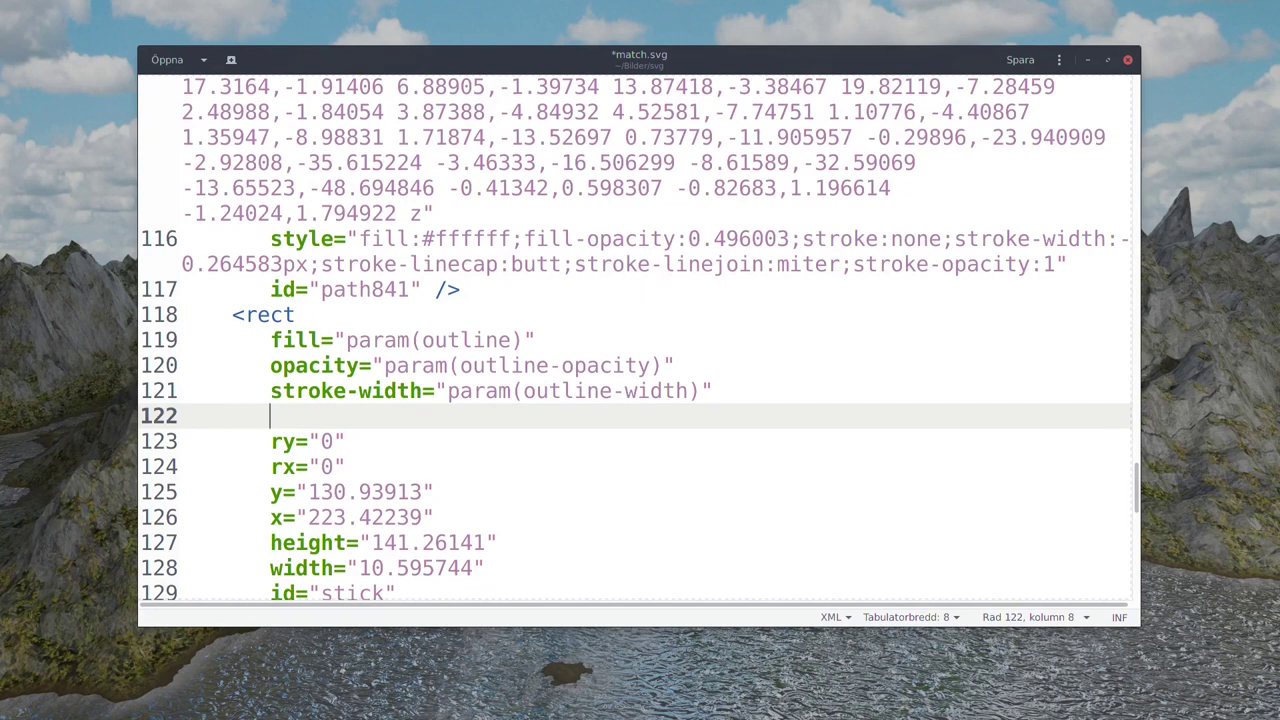
Write stroke-opacity="param(outline-opacity)" on line 122 of the stick rectangle.
{"action": "type", "text": "stroke"}
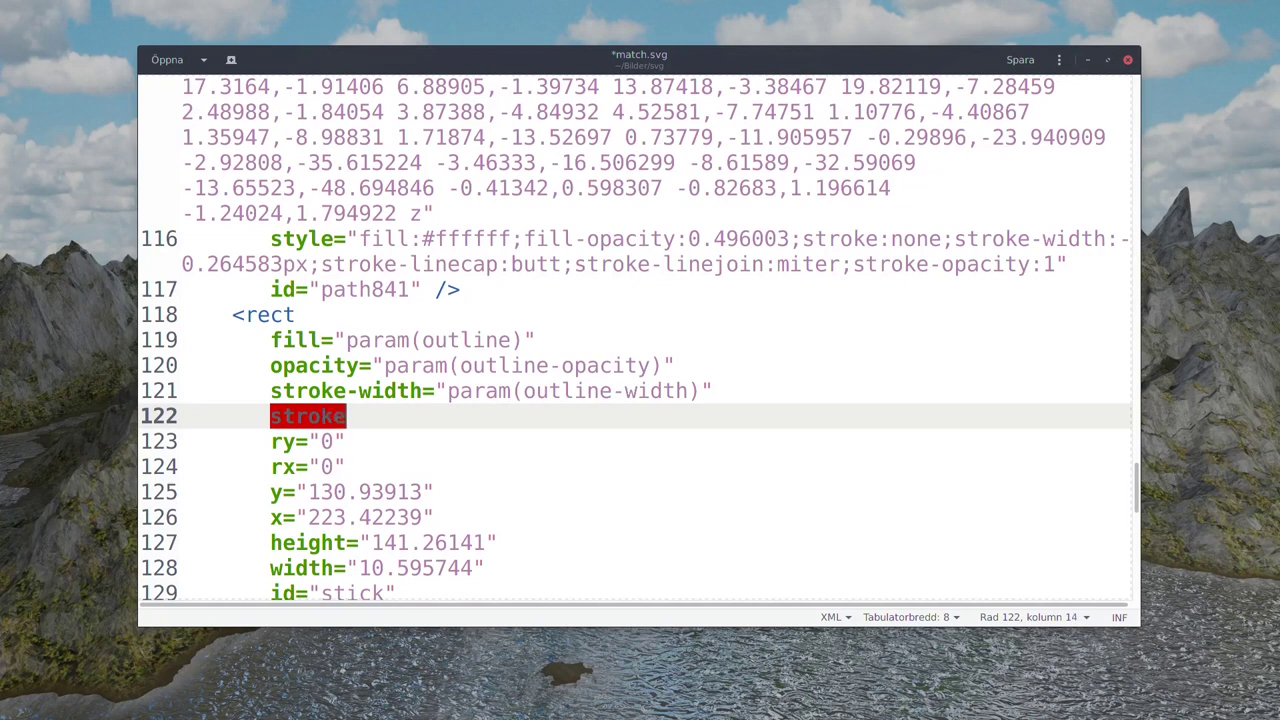
{"action": "type", "text": "-opacity"}
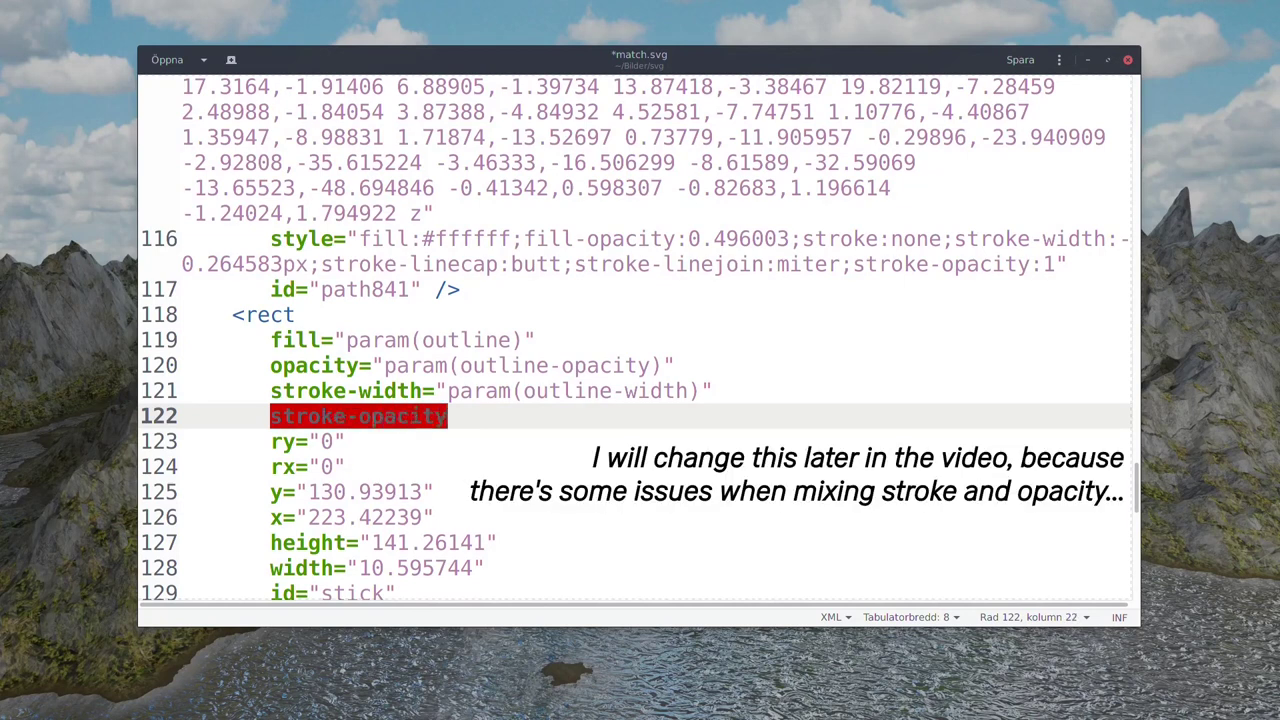
{"action": "type", "text": "=\"\""}
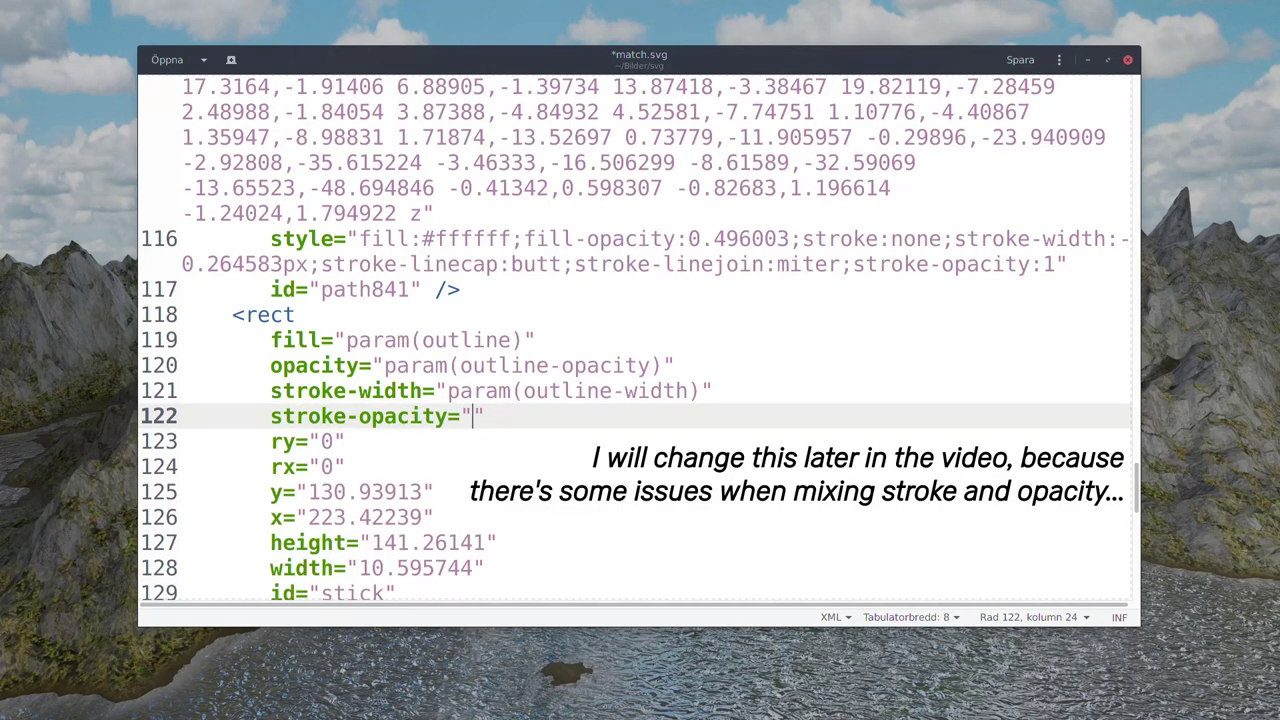
{"action": "type", "text": "param("}
{"action": "key", "text": "BackSpace"}
{"action": "type", "text": "(outline"}
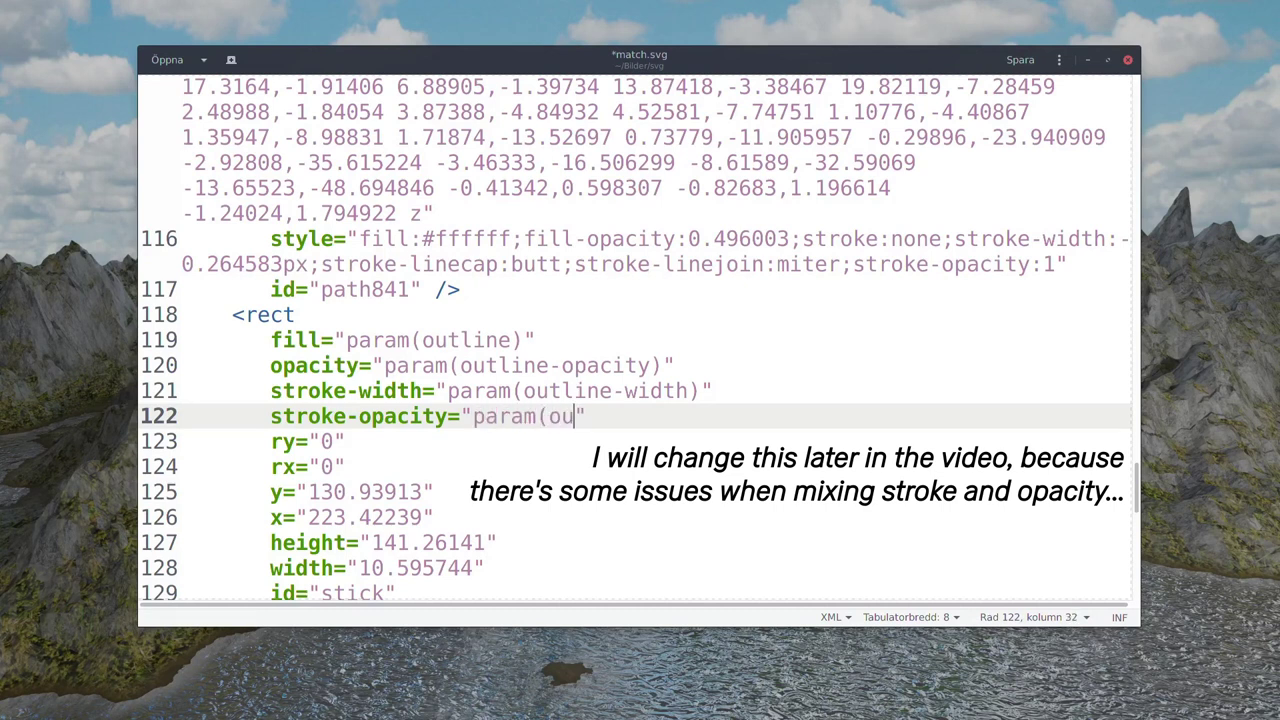
{"action": "type", "text": "-opacity"}
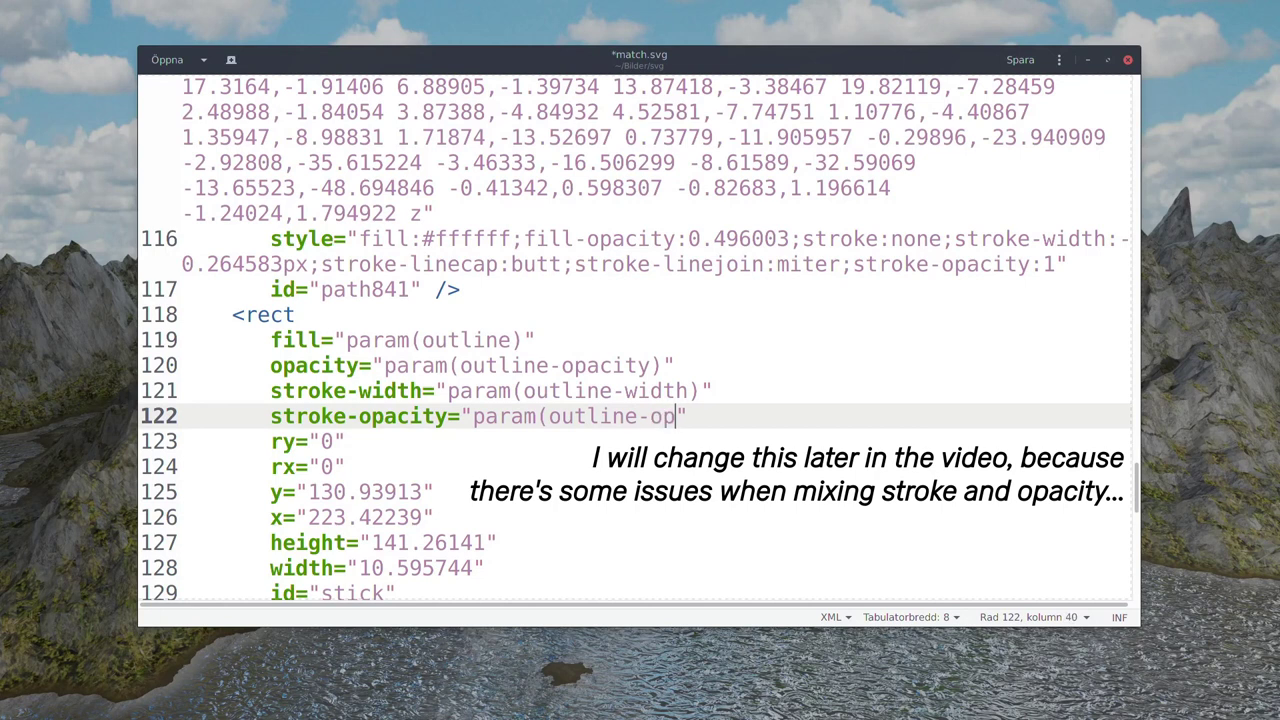
{"action": "type", "text": ")"}
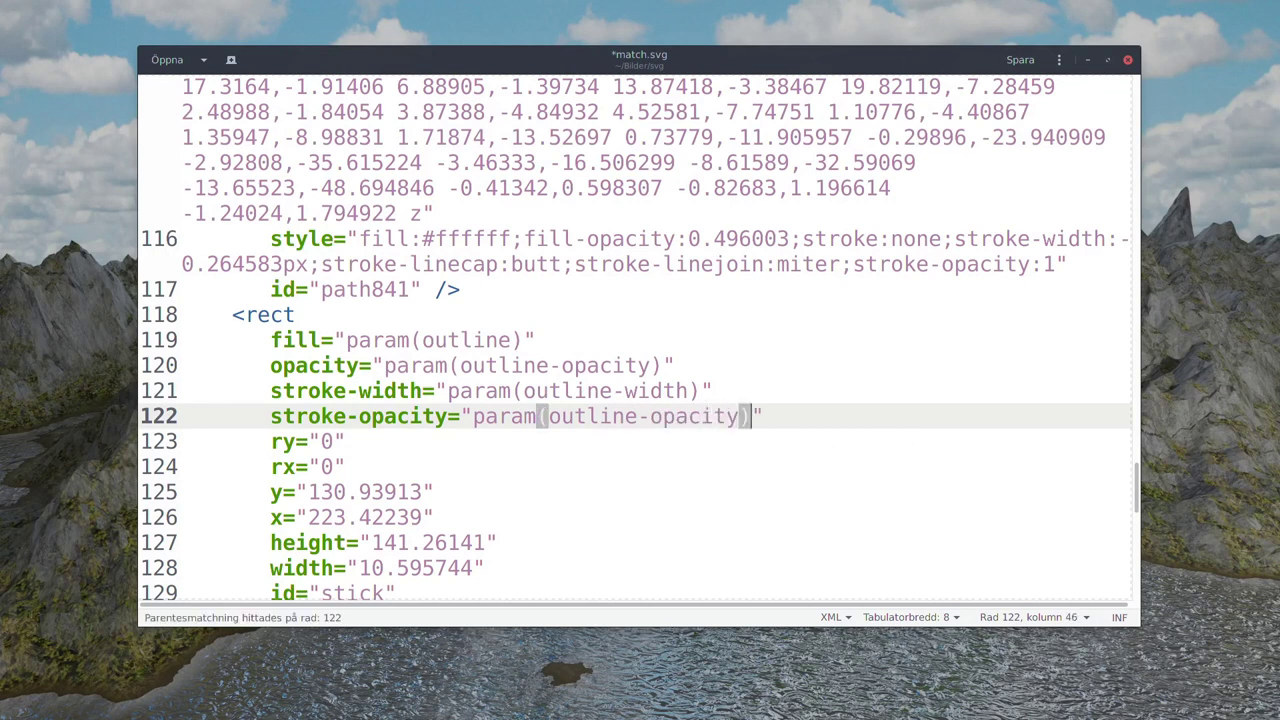
{"action": "key", "text": "Right"}
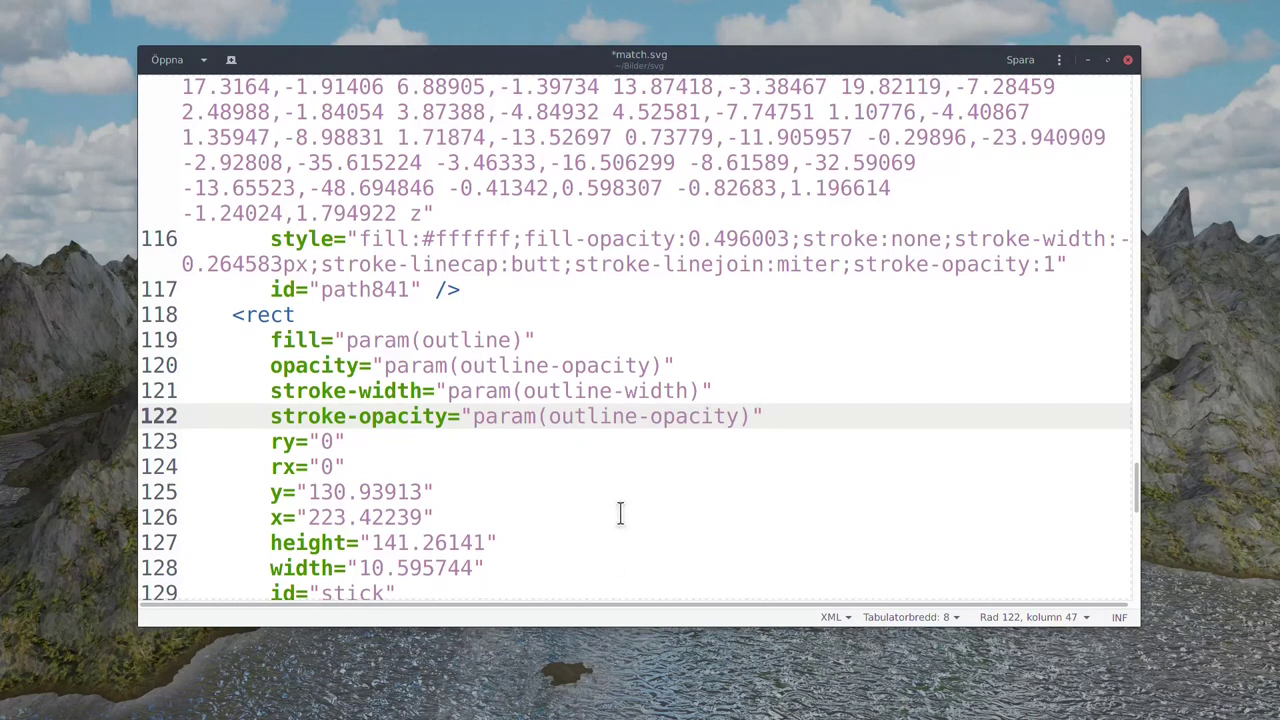
Save match.svg and minimize gedit to bring QGIS back.
{"action": "key", "text": "ctrl+s"}
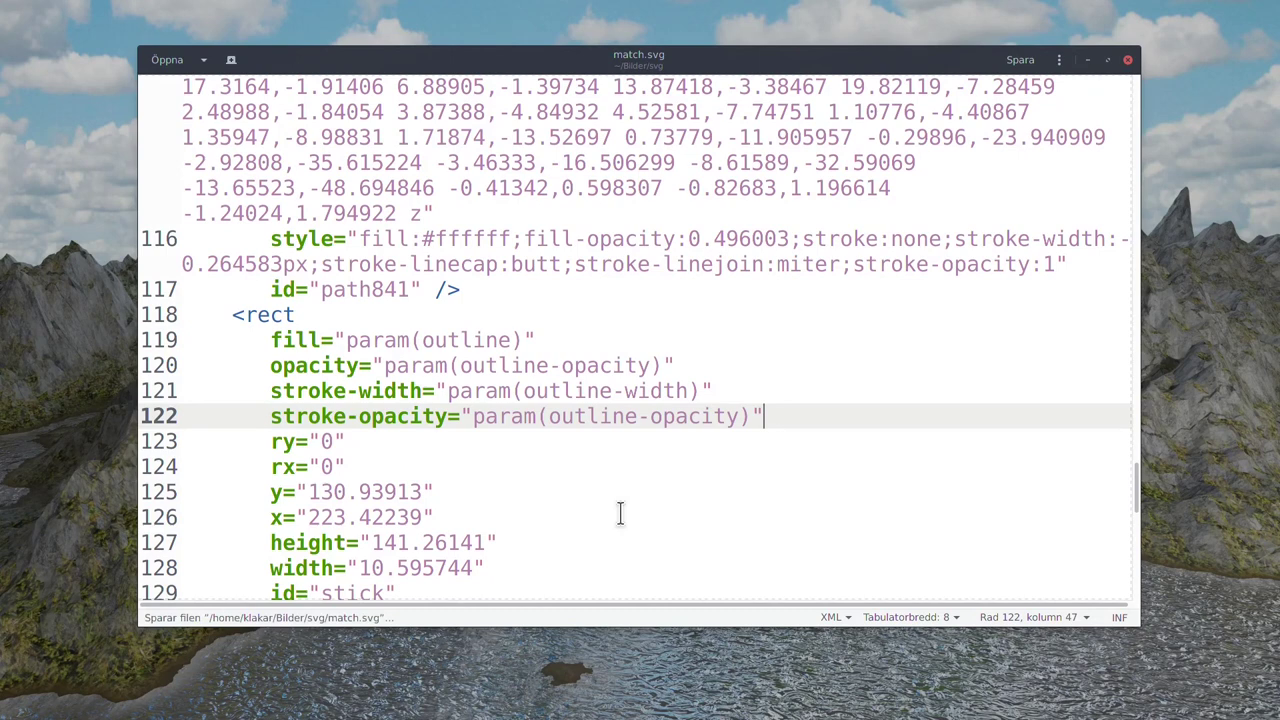
{"action": "left_click", "coordinate": [1090, 61]}
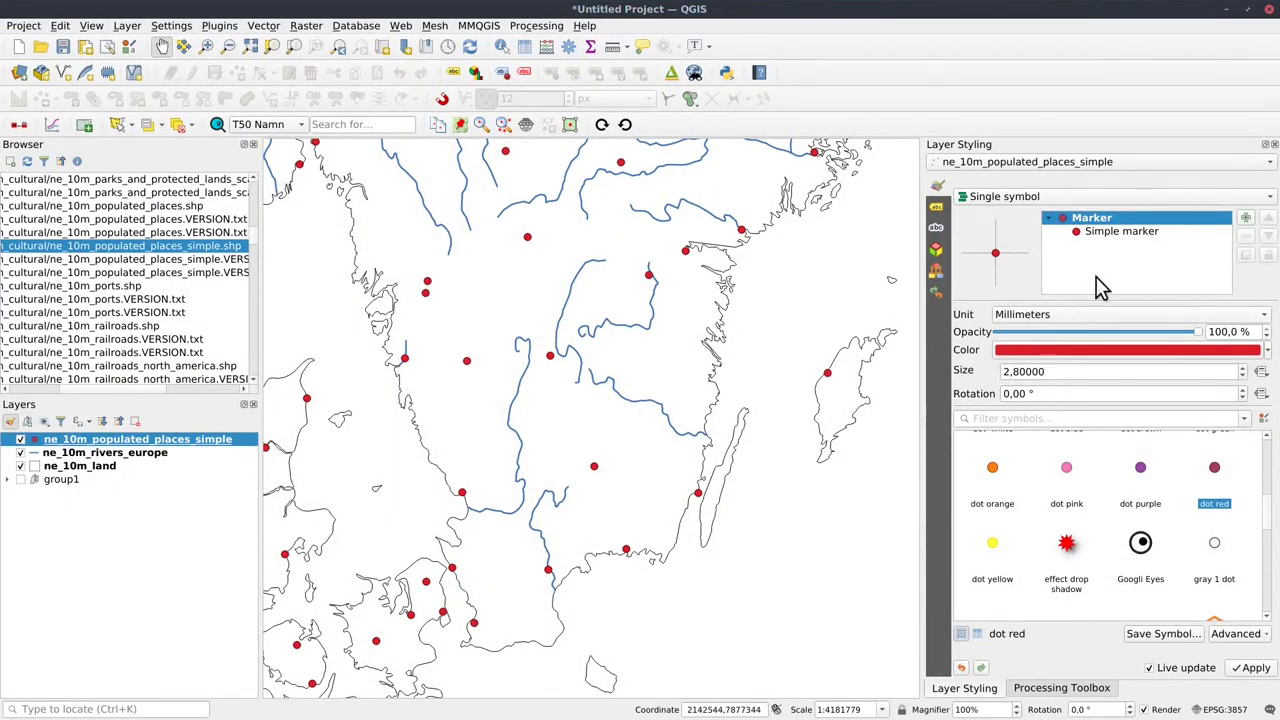
Change the Simple marker layer to an SVG marker using match.svg.
{"action": "left_click", "coordinate": [1115, 233]}
{"action": "left_click", "coordinate": [1120, 315]}
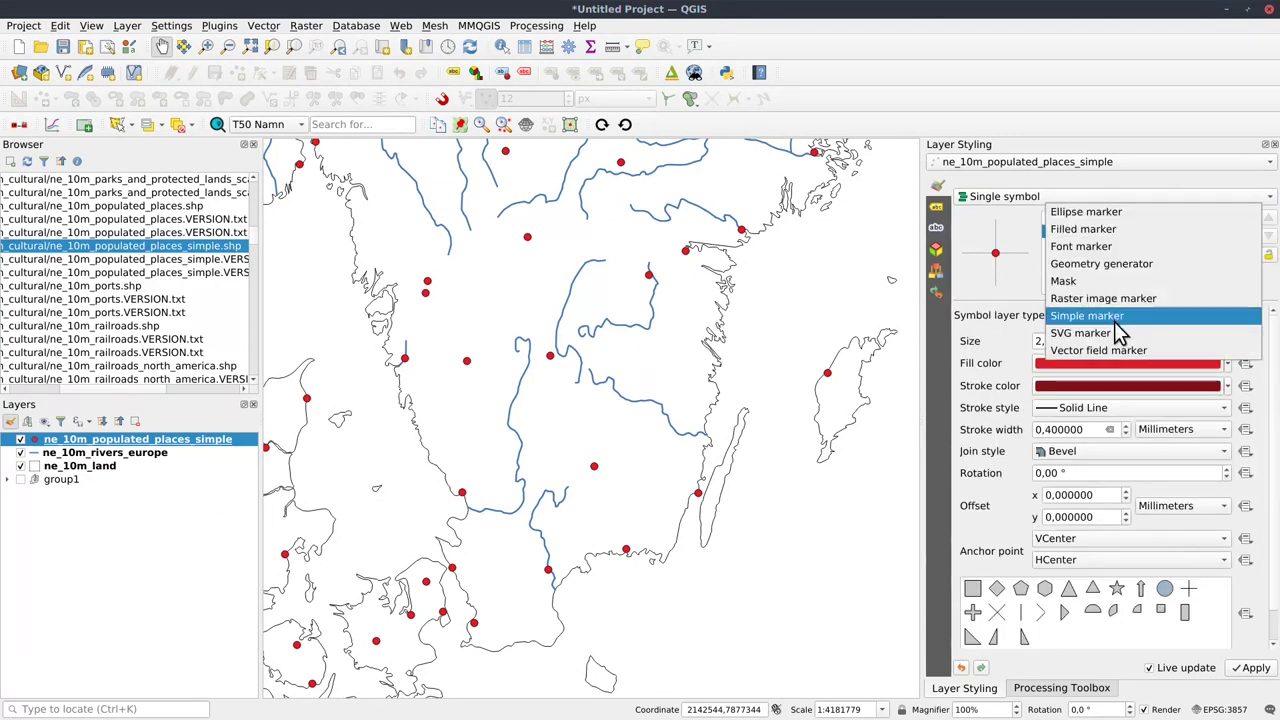
{"action": "left_click", "coordinate": [1094, 336]}
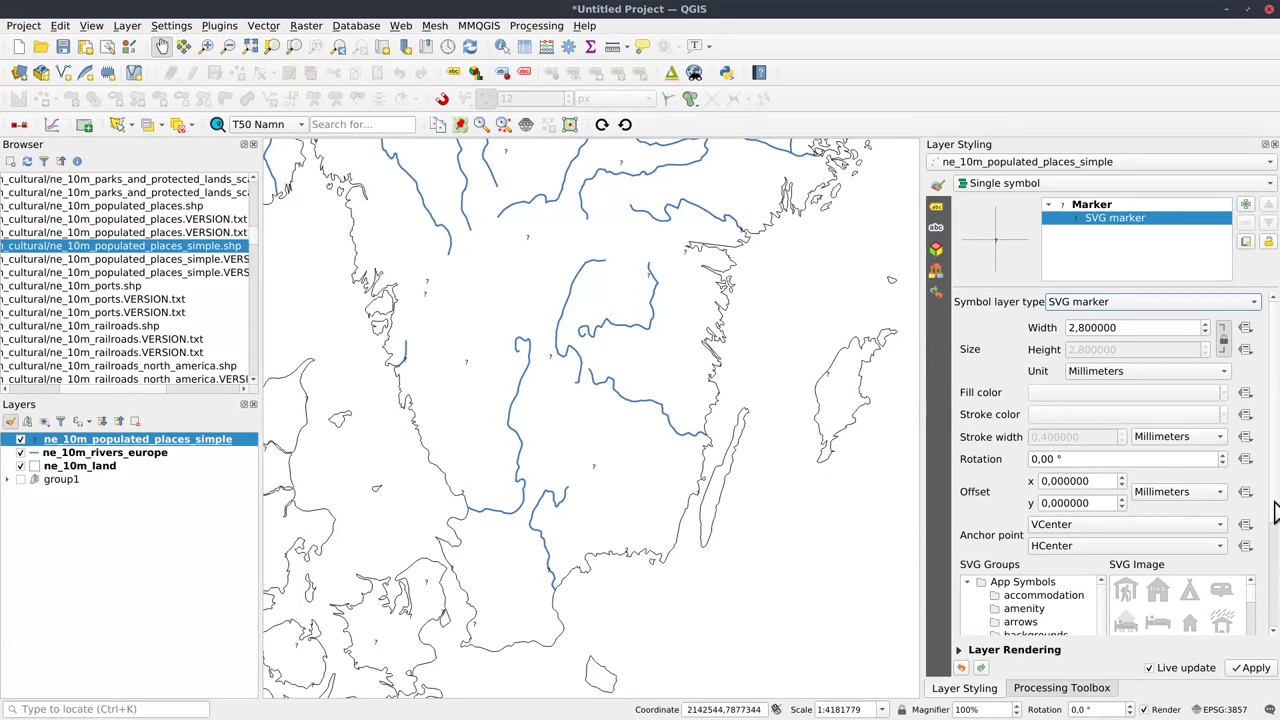
{"action": "scroll", "coordinate": [1274, 520], "scroll_direction": "down", "scroll_amount": 5}
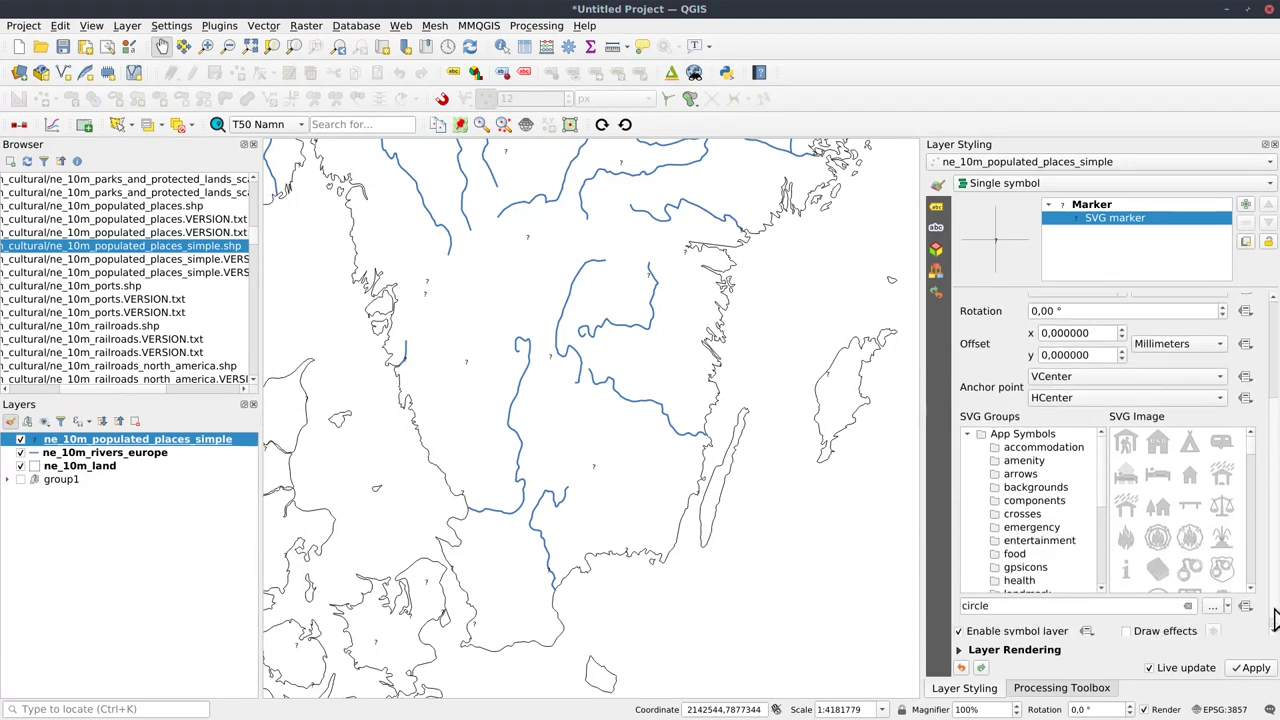
{"action": "left_click", "coordinate": [1209, 597]}
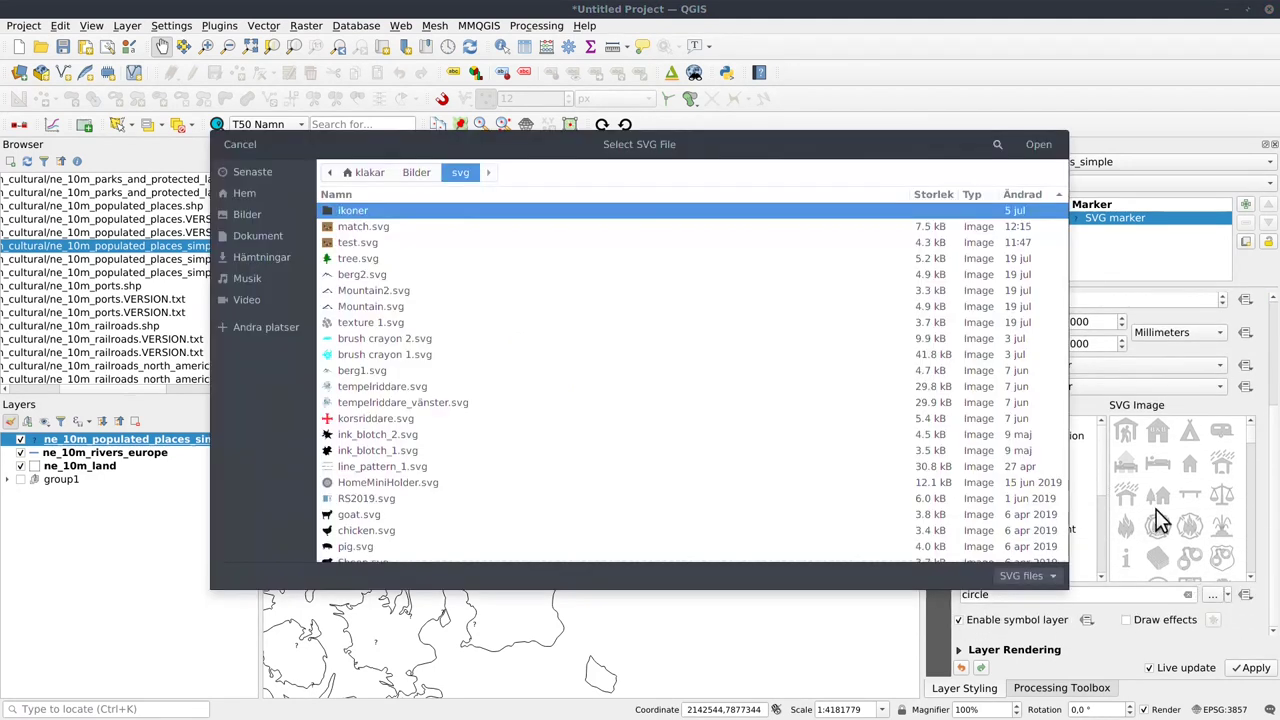
{"action": "left_click", "coordinate": [350, 227]}
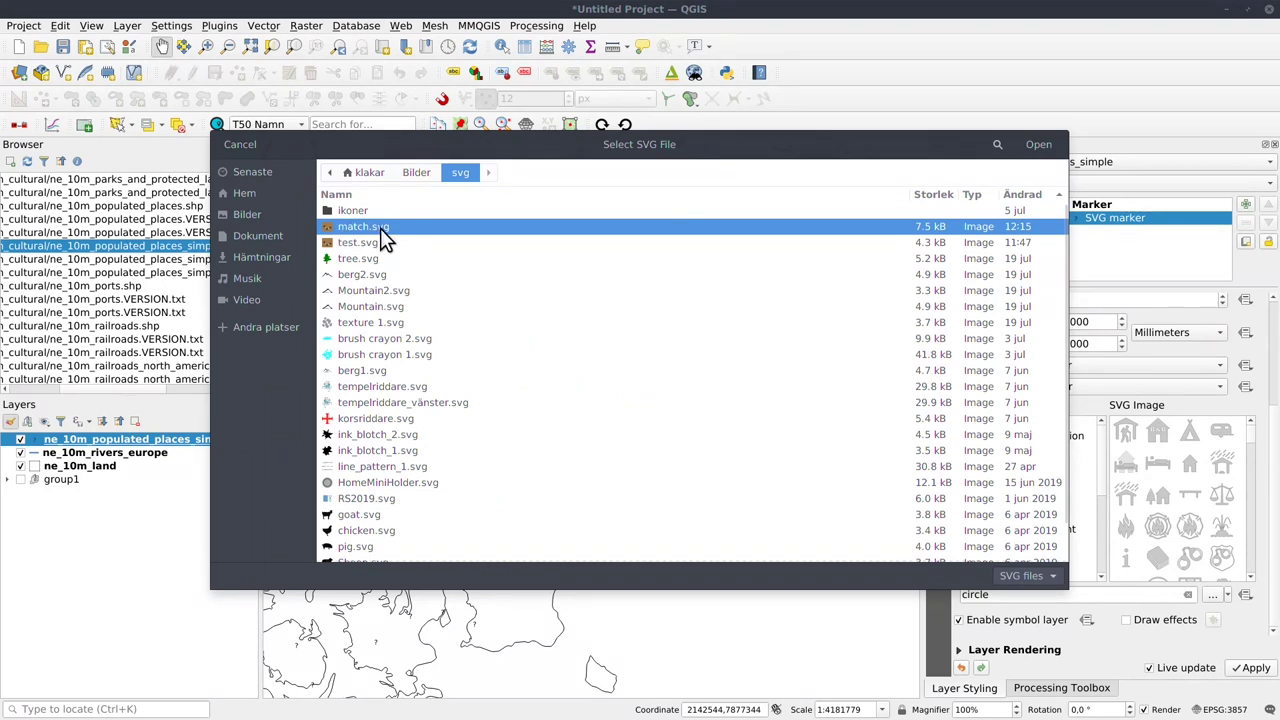
{"action": "left_click", "coordinate": [1045, 145]}
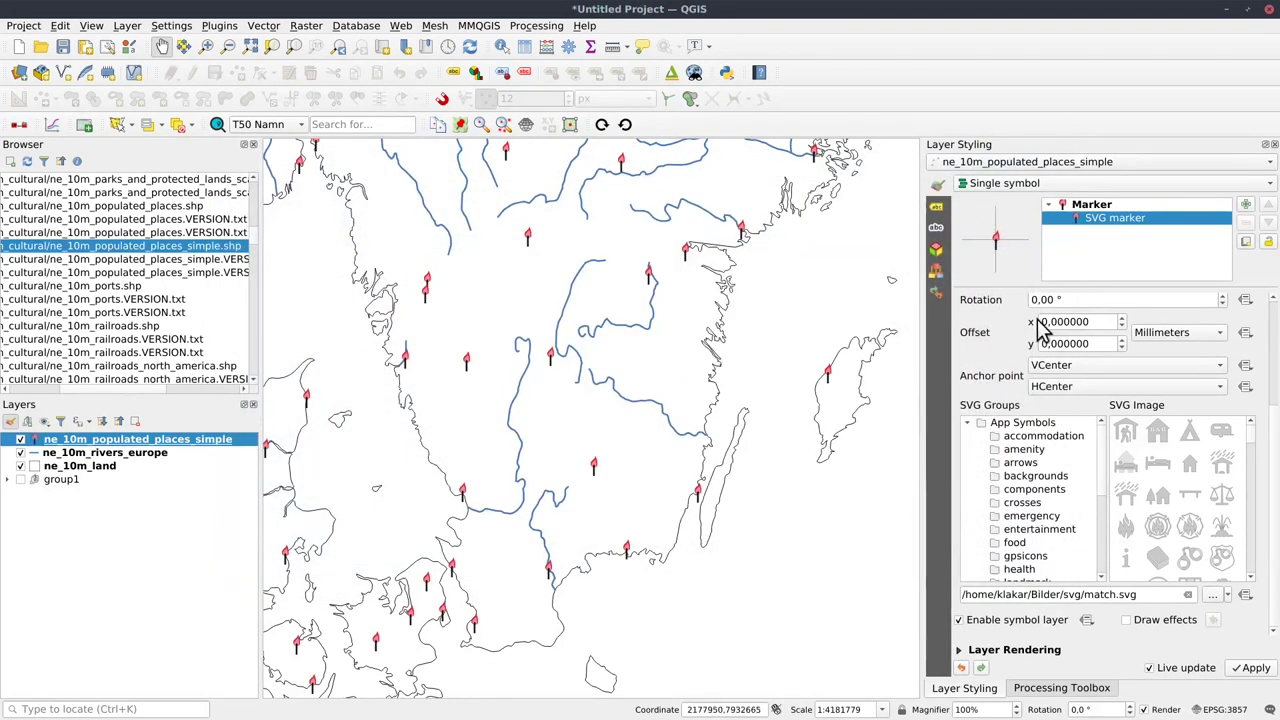
Raise the marker width to 8.8 mm and pan the map to the matches.
{"action": "scroll", "coordinate": [1272, 357], "scroll_direction": "up", "scroll_amount": 3}
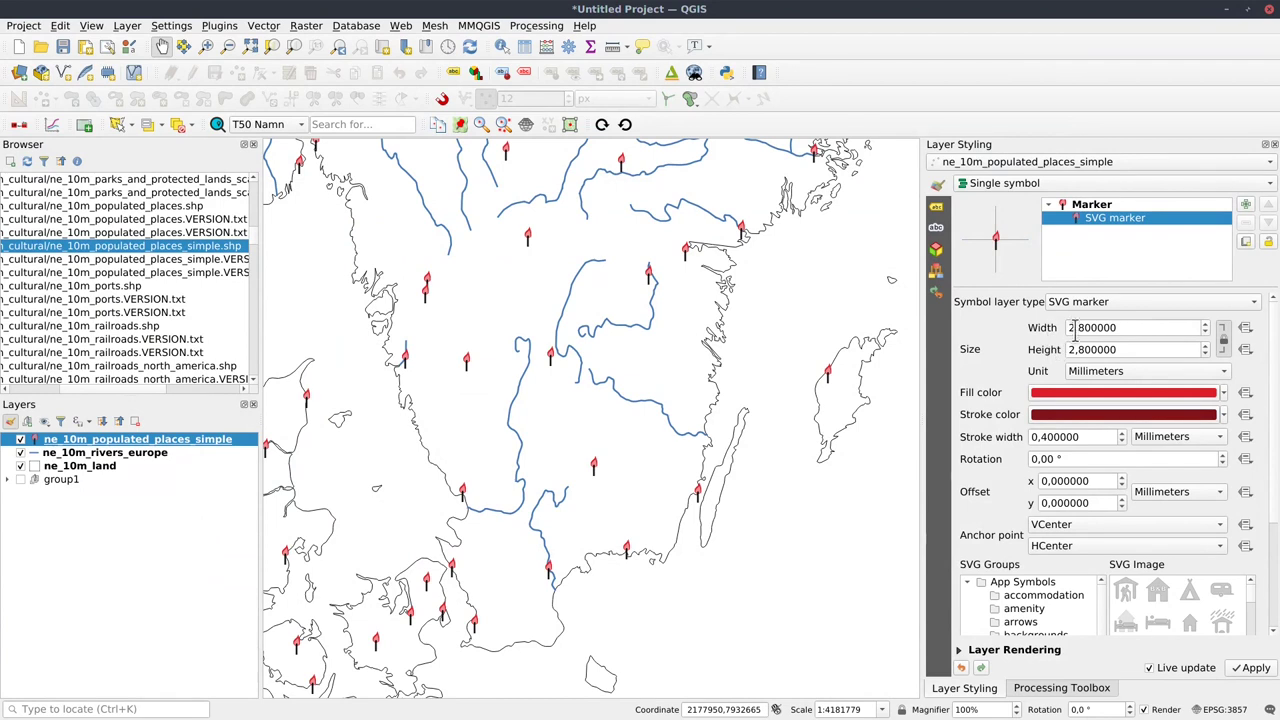
{"action": "scroll", "coordinate": [1078, 330], "scroll_direction": "up", "scroll_amount": 4}
{"action": "scroll", "coordinate": [1083, 327], "scroll_direction": "up", "scroll_amount": 1}
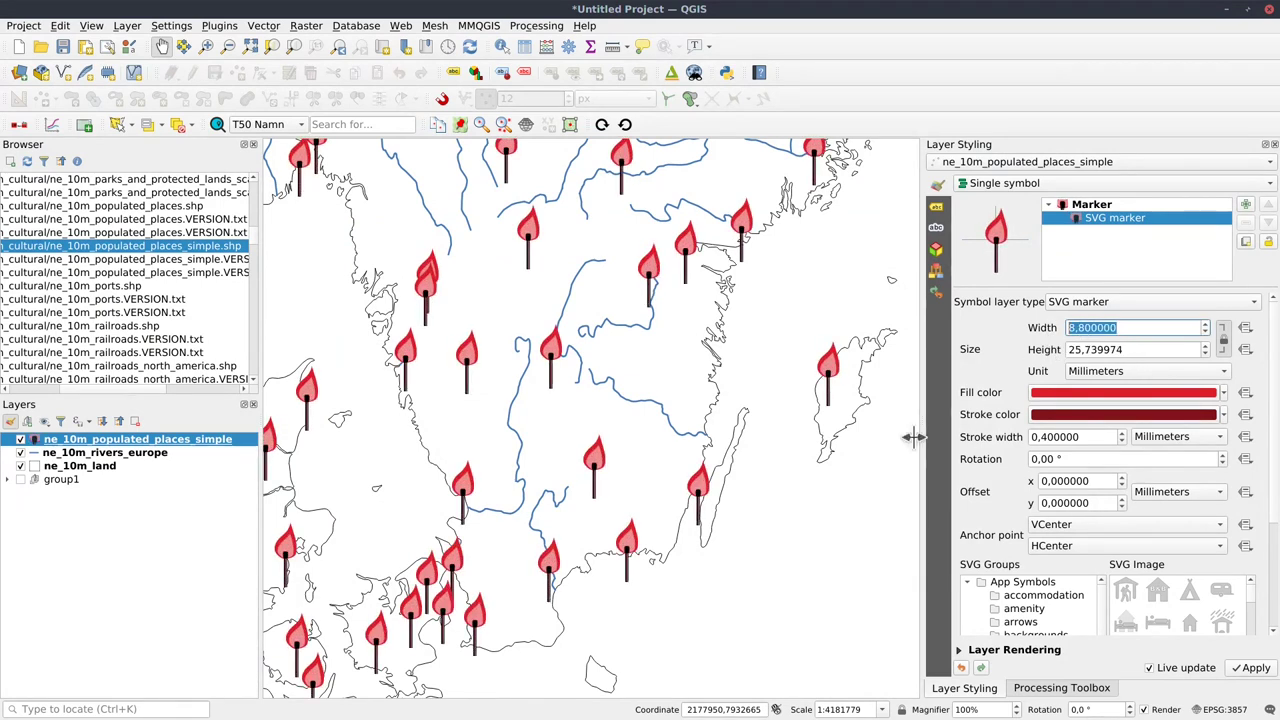
{"action": "scroll", "coordinate": [992, 707], "scroll_direction": "down", "scroll_amount": 9}
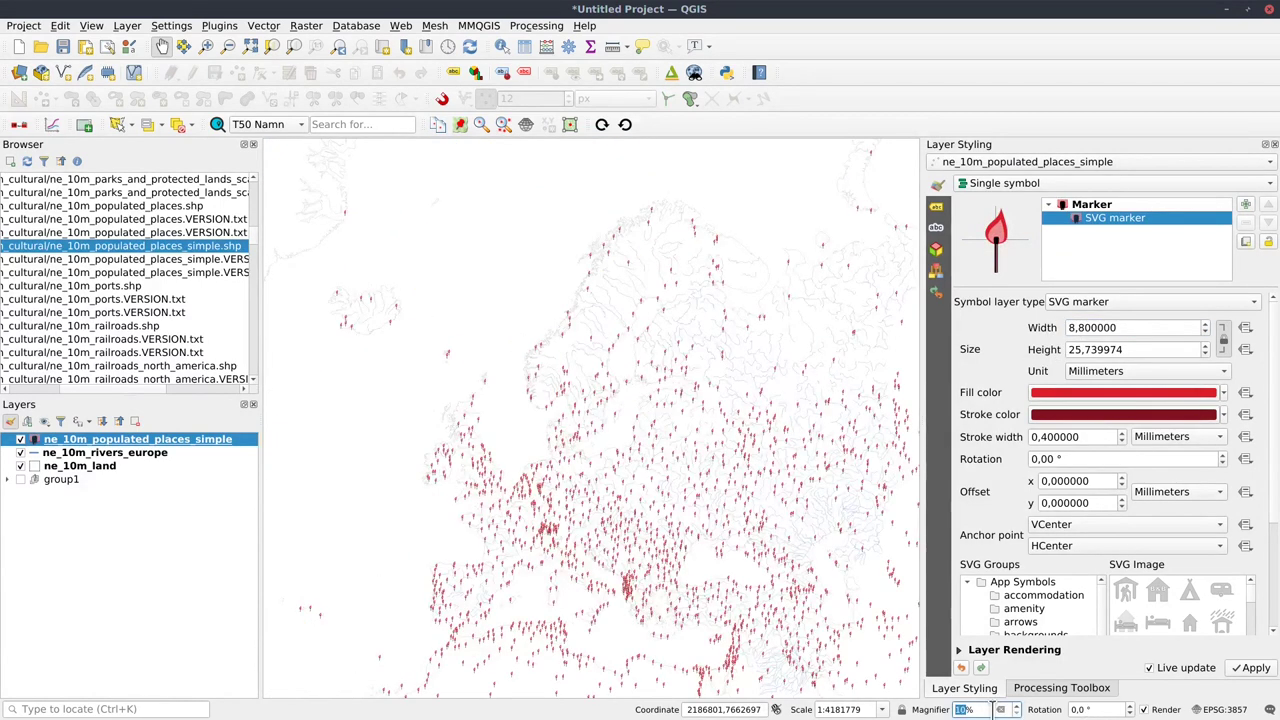
{"action": "scroll", "coordinate": [993, 707], "scroll_direction": "up", "scroll_amount": 10}
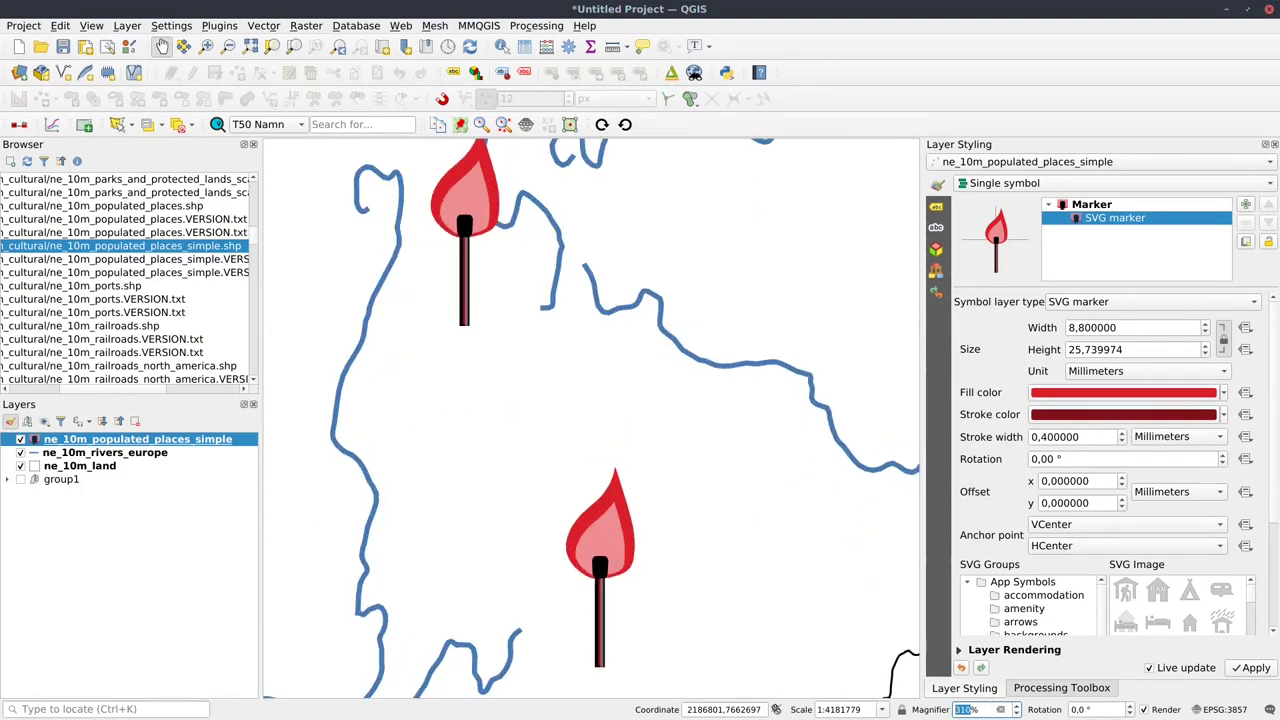
{"action": "left_click_drag", "start_coordinate": [794, 549], "coordinate": [707, 362]}
{"action": "left_click_drag", "start_coordinate": [764, 495], "coordinate": [771, 466]}
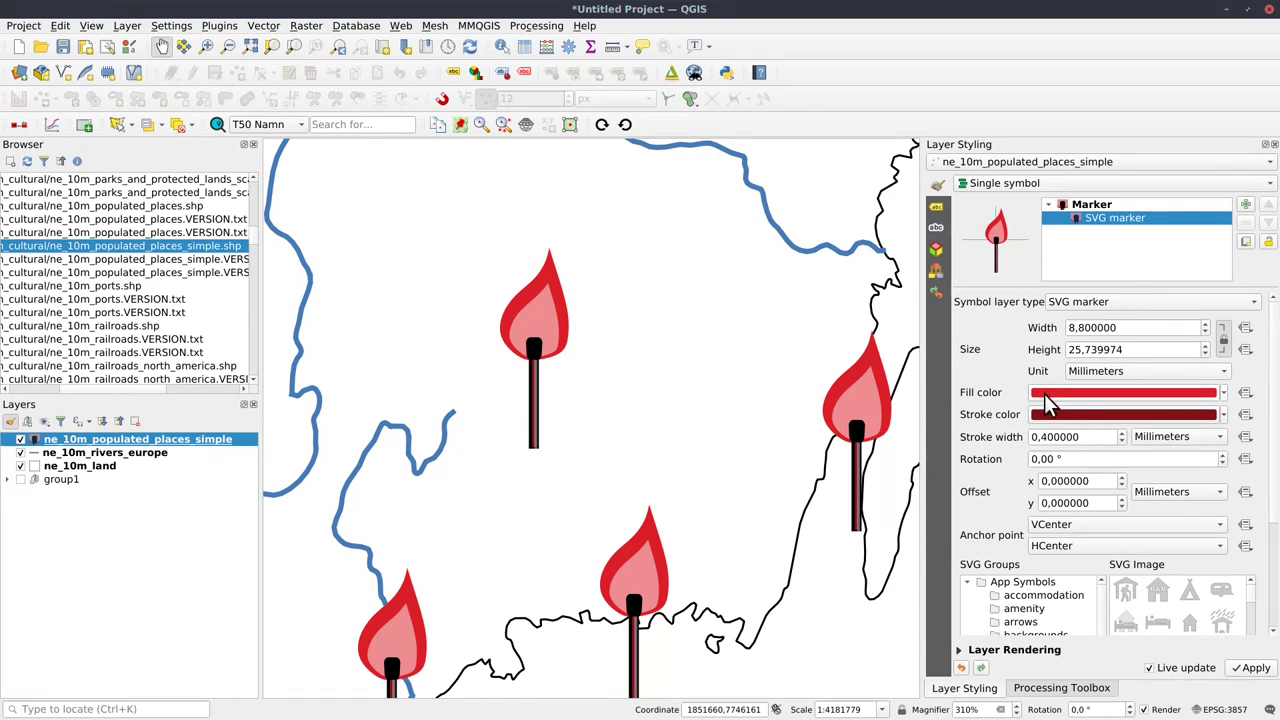
Recolour the flame fill to yellow and the stick stroke to light brown.
{"action": "left_click", "coordinate": [1222, 393]}
{"action": "left_click_drag", "start_coordinate": [1131, 416], "coordinate": [1137, 458]}
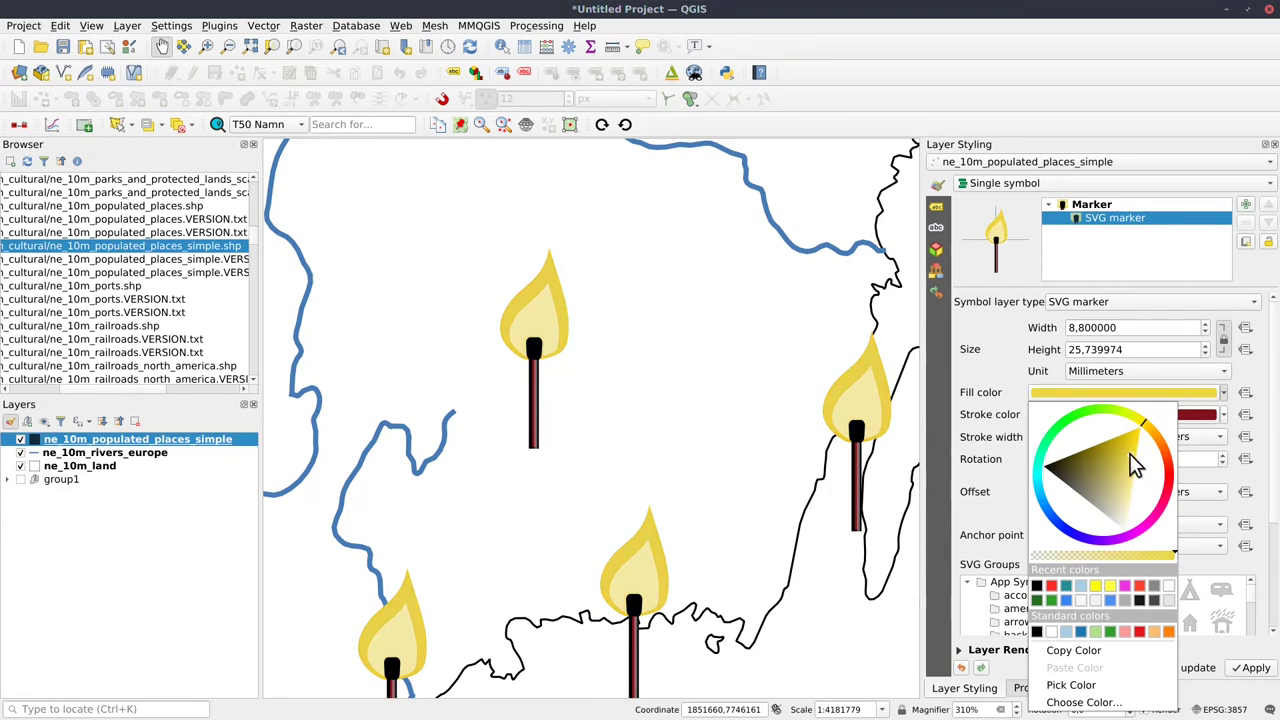
{"action": "left_click", "coordinate": [993, 394]}
{"action": "left_click", "coordinate": [1222, 414]}
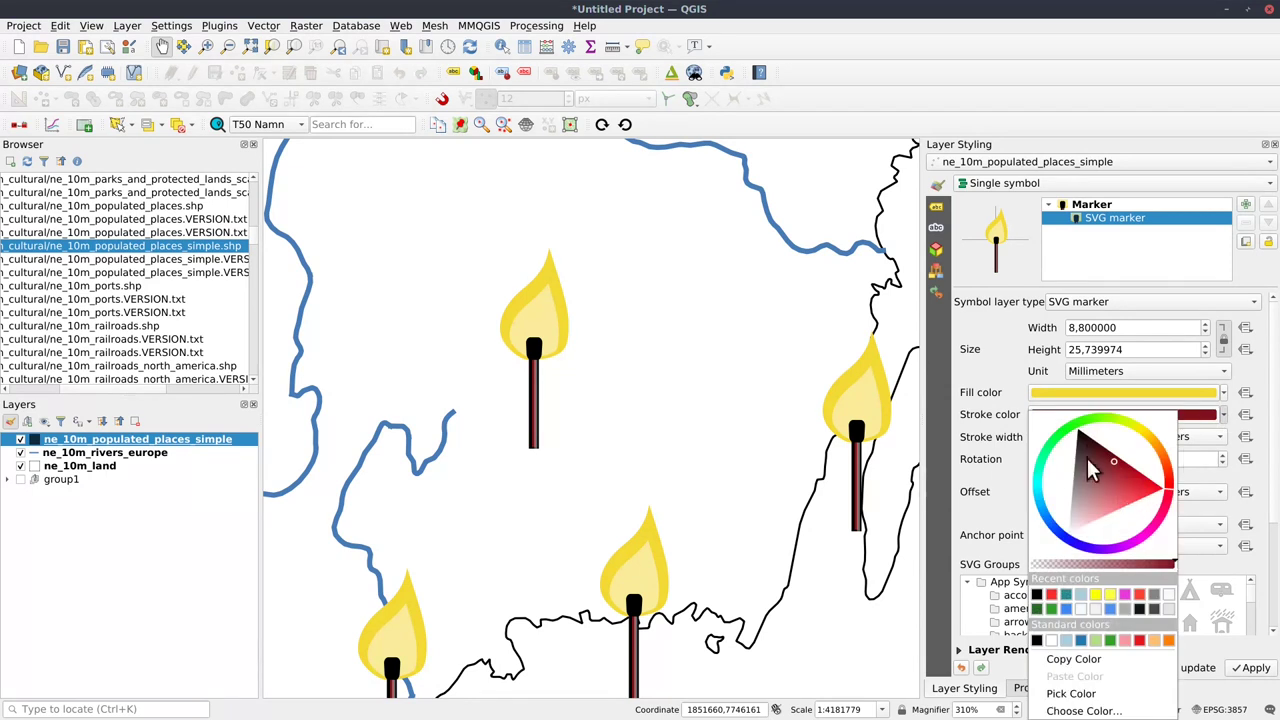
{"action": "mouse_move", "coordinate": [1143, 435]}
{"action": "left_mouse_down"}
{"action": "mouse_move", "coordinate": [1159, 454]}
{"action": "mouse_move", "coordinate": [1092, 499]}
{"action": "mouse_move", "coordinate": [1100, 488]}
{"action": "left_mouse_up"}
{"action": "left_click_drag", "start_coordinate": [1167, 460], "coordinate": [1162, 449]}
{"action": "left_click_drag", "start_coordinate": [1098, 486], "coordinate": [1096, 487]}
{"action": "left_click", "coordinate": [1002, 414]}
{"action": "scroll", "coordinate": [1085, 437], "scroll_direction": "down", "scroll_amount": 2}
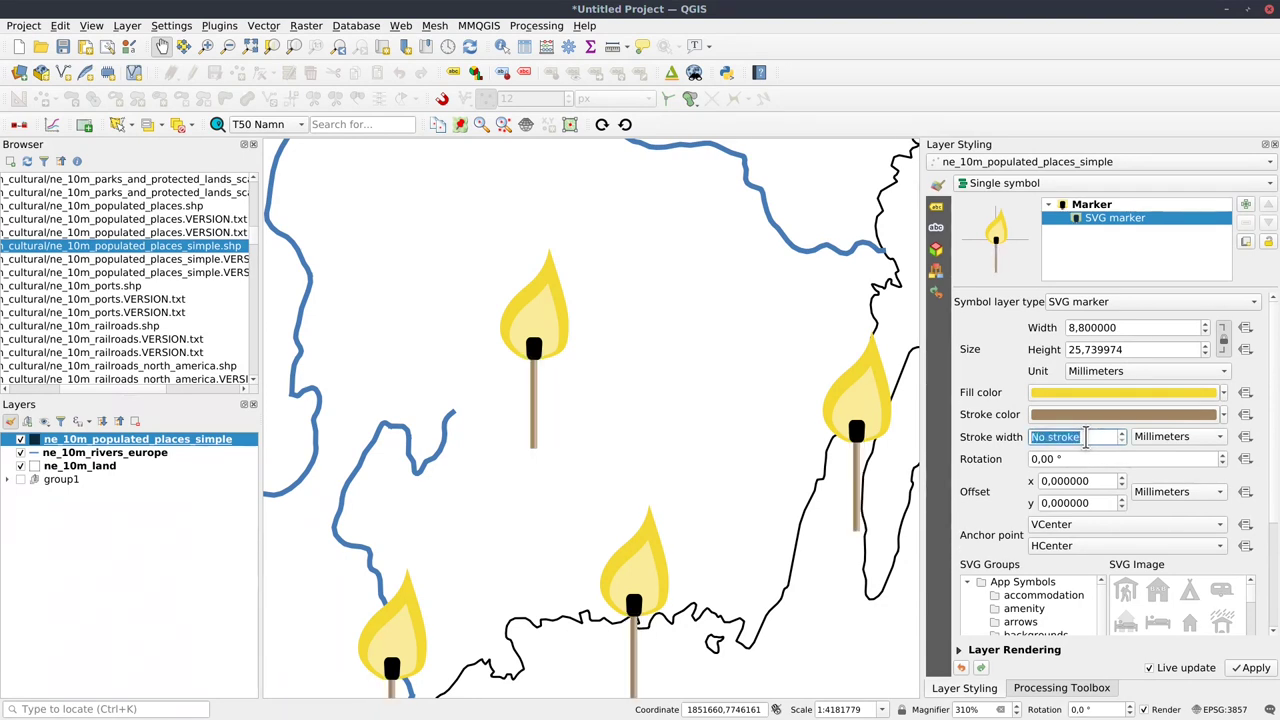
{"action": "scroll", "coordinate": [1104, 437], "scroll_direction": "up", "scroll_amount": 4}
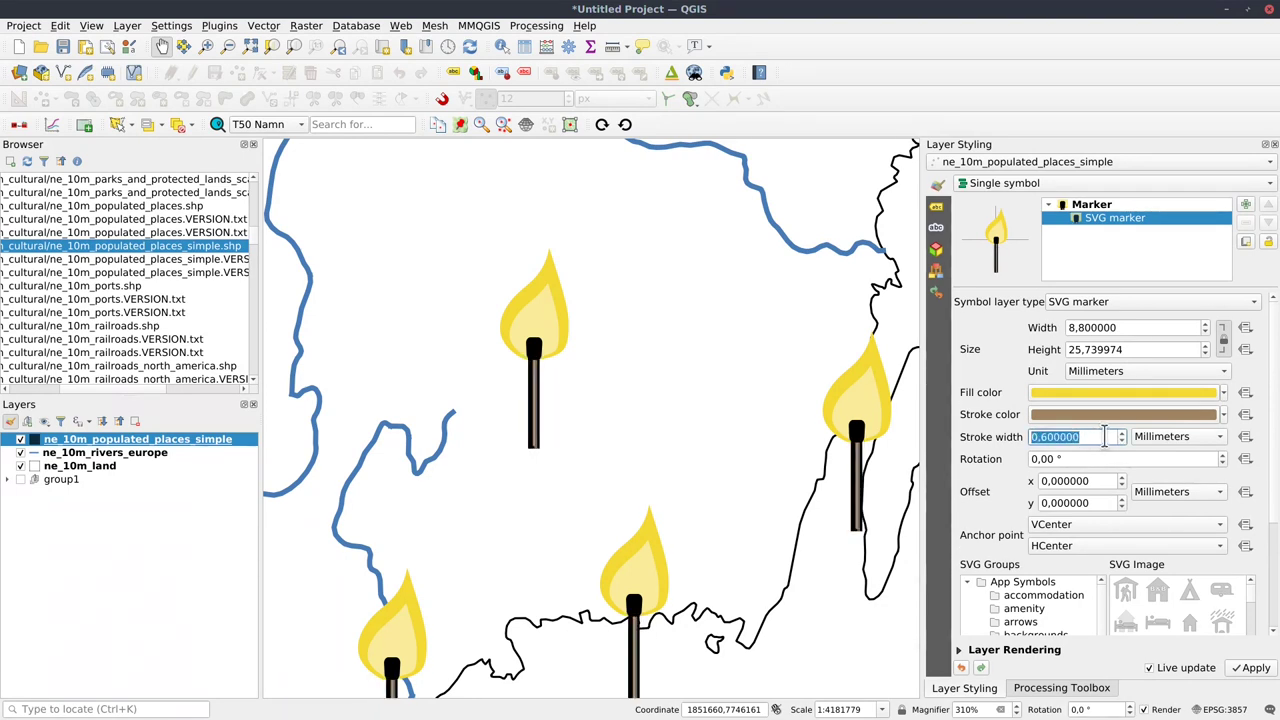
{"action": "scroll", "coordinate": [1104, 437], "scroll_direction": "down", "scroll_amount": 1}
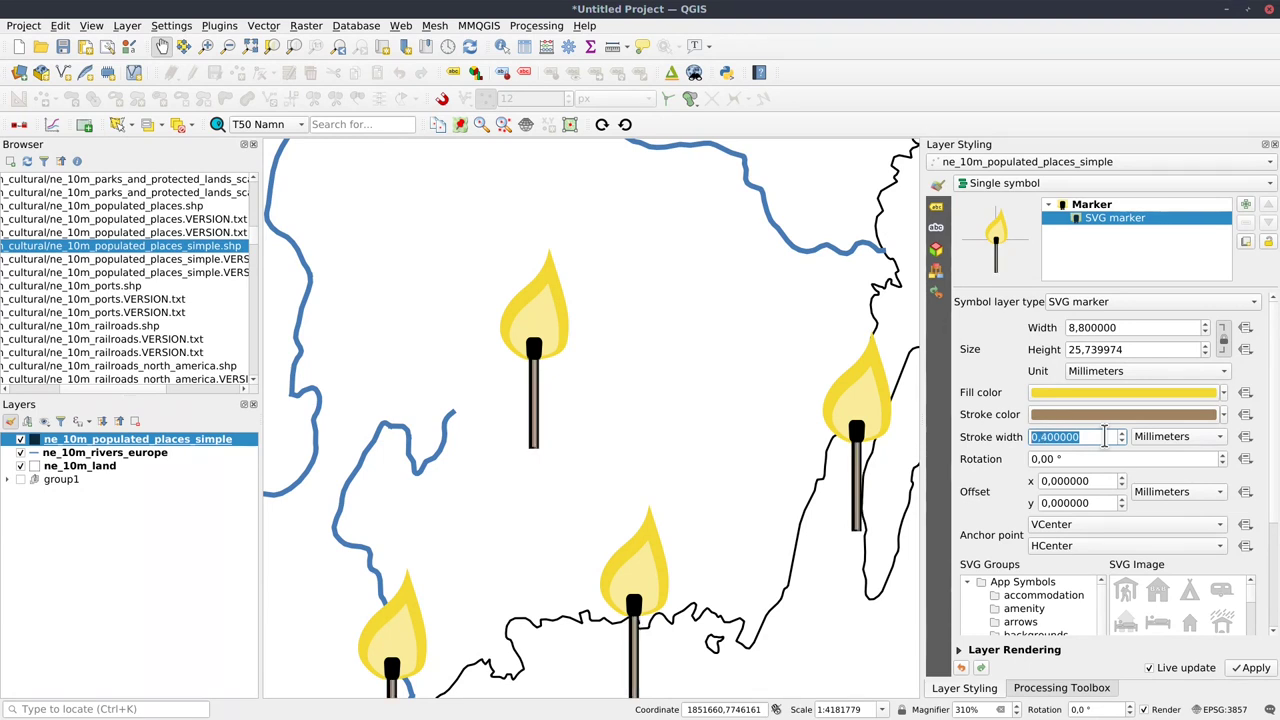
Preview fading the stem stroke's opacity, then restore it to fully opaque.
{"action": "left_click", "coordinate": [1226, 414]}
{"action": "left_click", "coordinate": [1089, 564]}
{"action": "mouse_move", "coordinate": [1089, 564]}
{"action": "left_mouse_down"}
{"action": "mouse_move", "coordinate": [1064, 563]}
{"action": "mouse_move", "coordinate": [1178, 567]}
{"action": "mouse_move", "coordinate": [1161, 568]}
{"action": "left_mouse_up"}
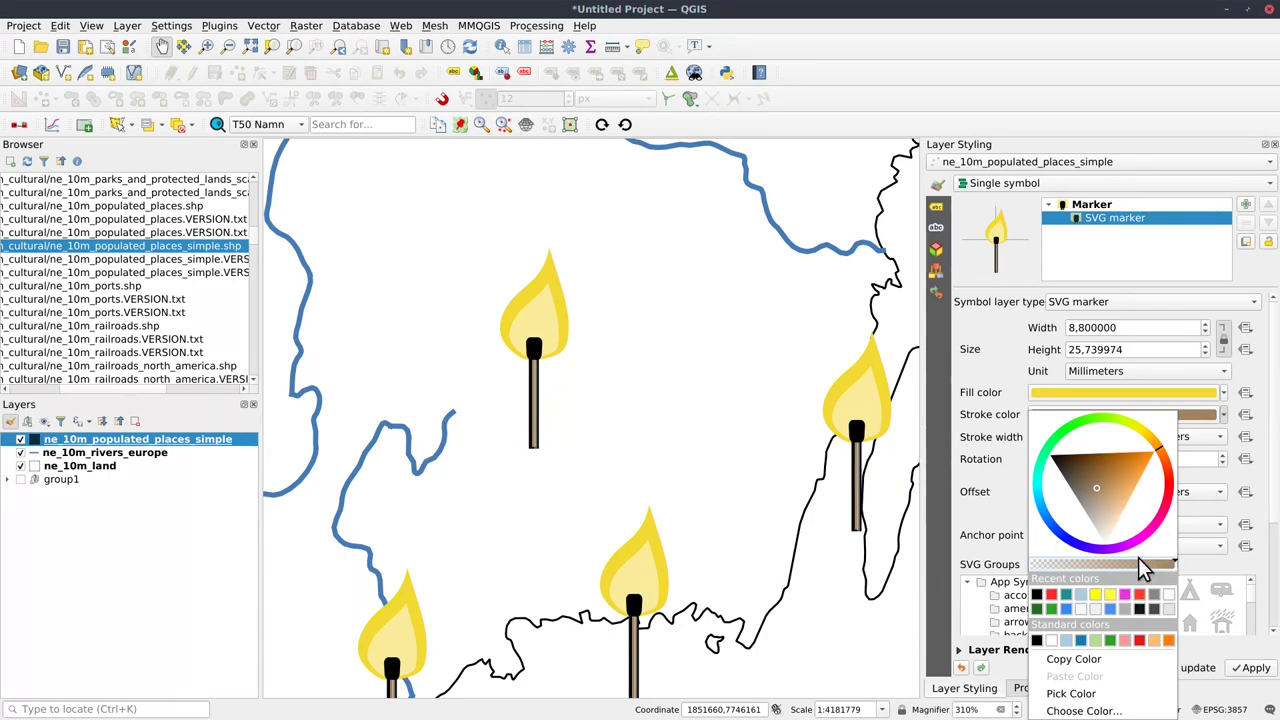
{"action": "left_click_drag", "start_coordinate": [1169, 565], "coordinate": [1146, 565]}
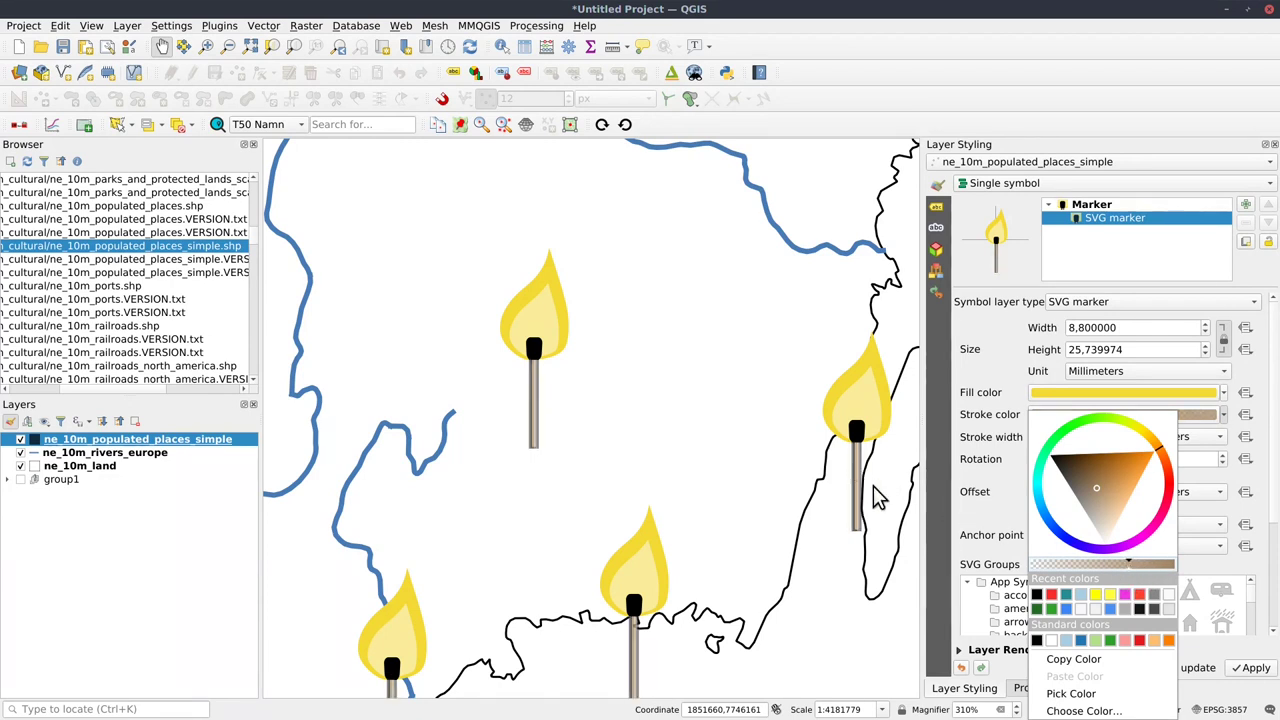
{"action": "left_click_drag", "start_coordinate": [1124, 560], "coordinate": [1172, 564]}
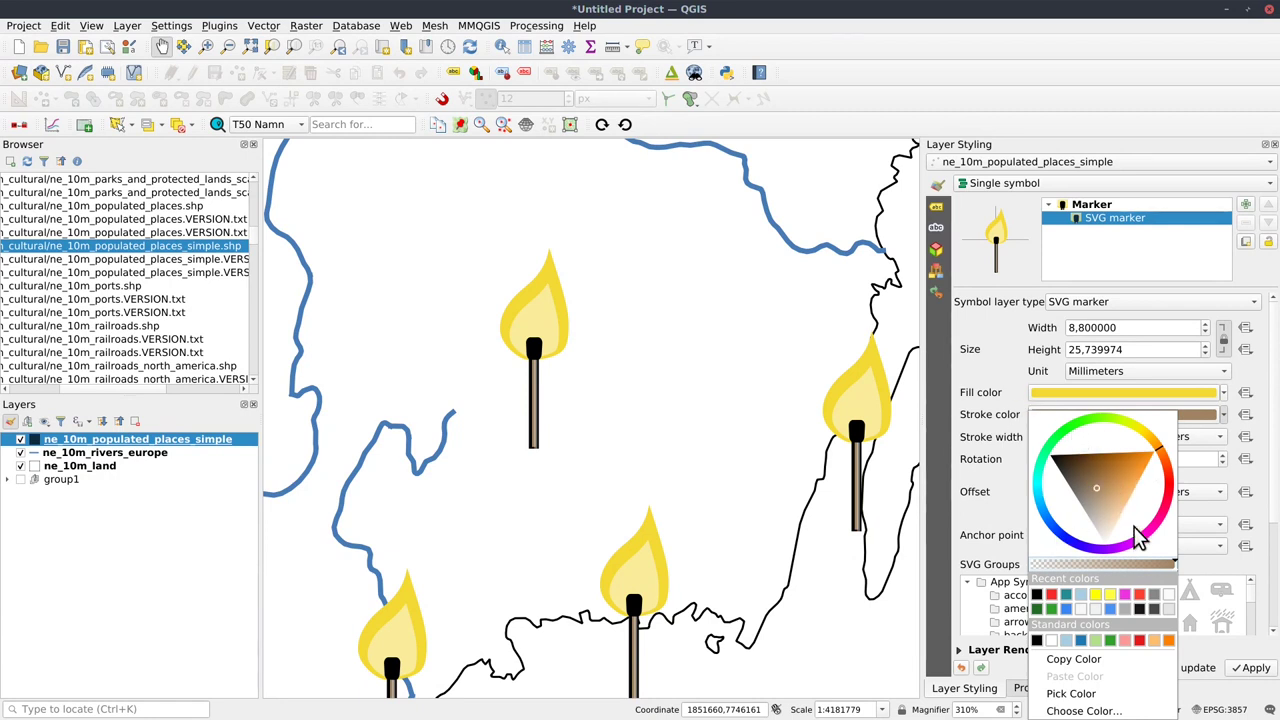
{"action": "left_click", "coordinate": [966, 376]}
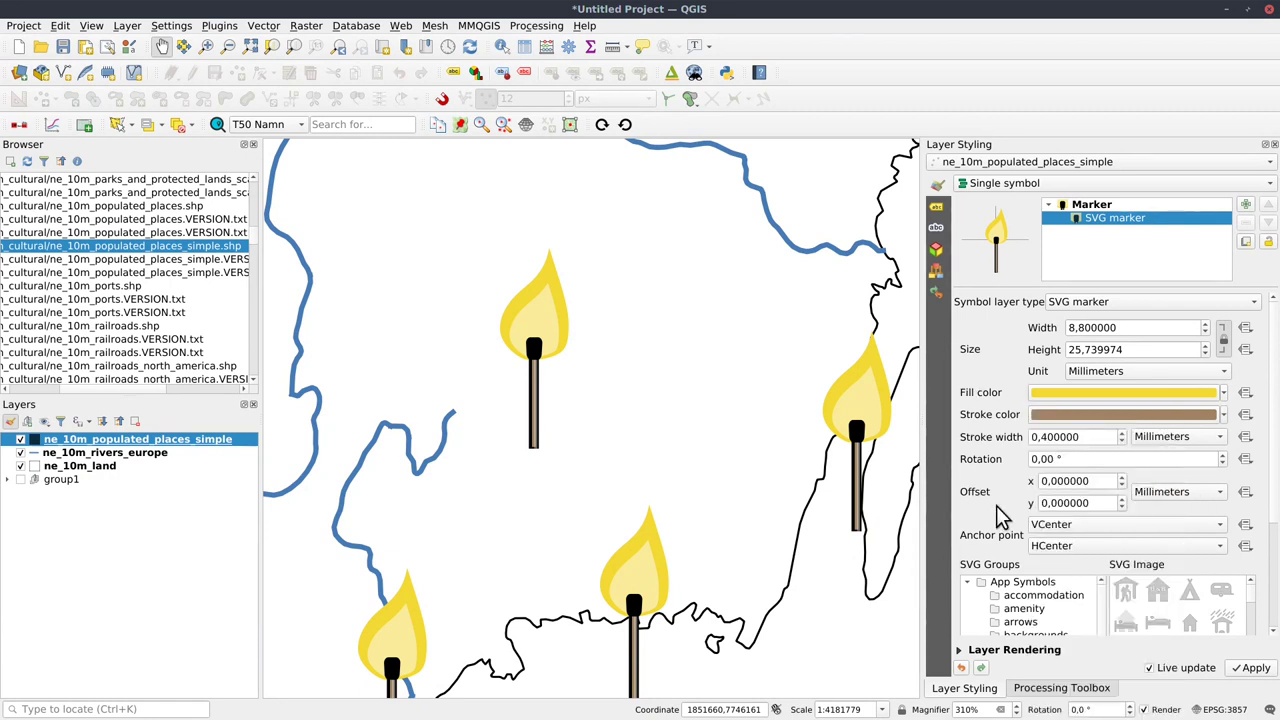
Delete line 122's stroke-opacity attribute in gedit, save match.svg, and close the editor.
{"action": "key", "text": "alt+Tab"}
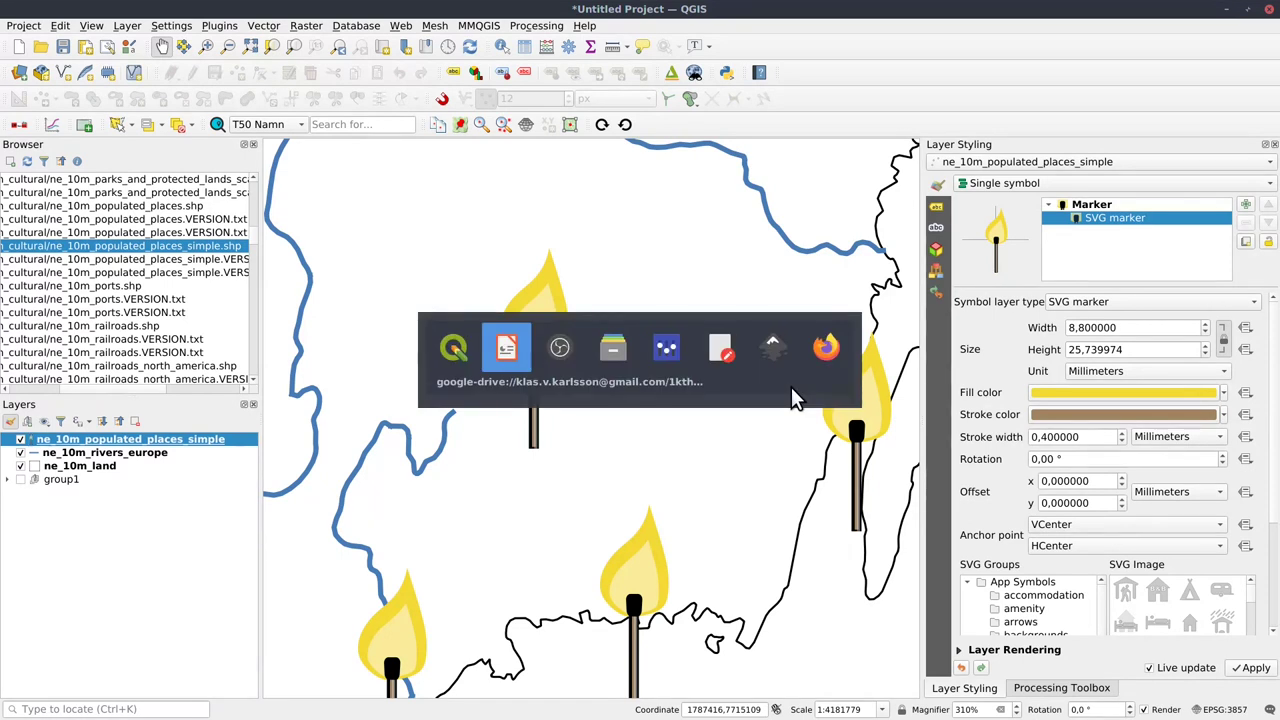
{"action": "key", "text": "alt+Tab"}
{"action": "key", "text": "alt+Tab"}
{"action": "key", "text": "alt+Tab"}
{"action": "key", "text": "alt+Tab"}
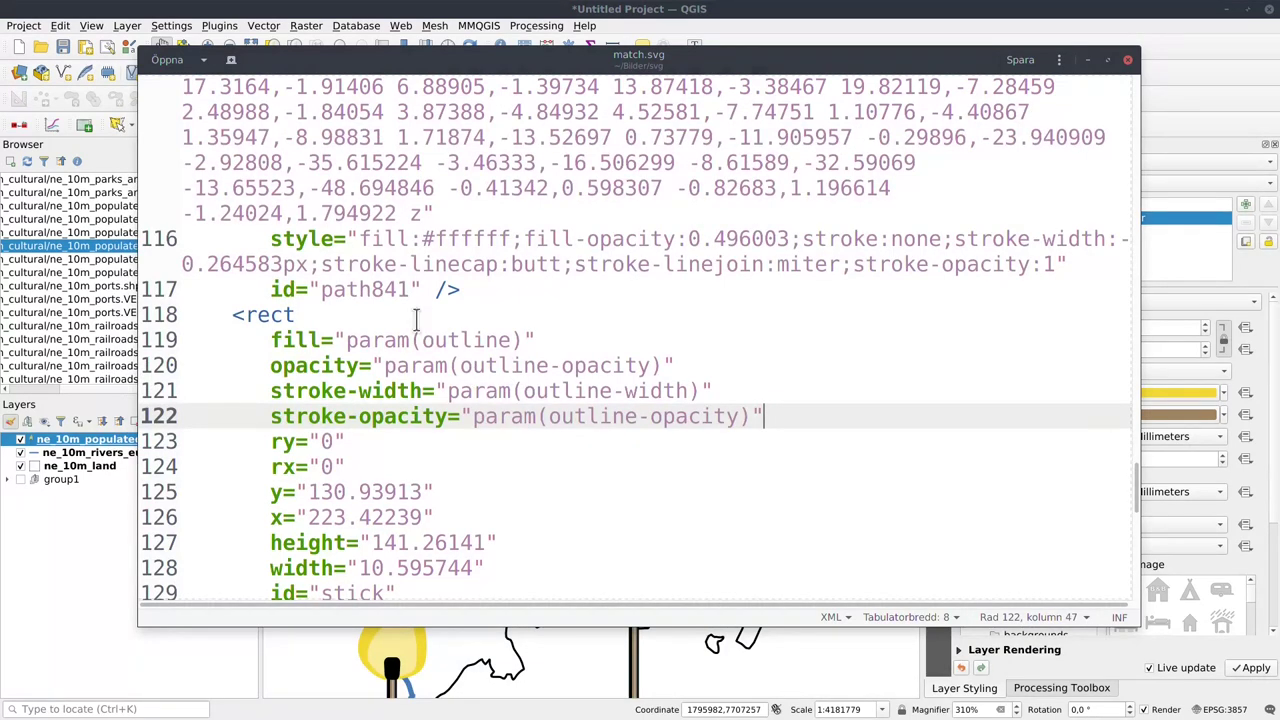
{"action": "scroll", "coordinate": [408, 388], "scroll_direction": "down", "scroll_amount": 2}
{"action": "scroll", "coordinate": [408, 388], "scroll_direction": "up", "scroll_amount": 2}
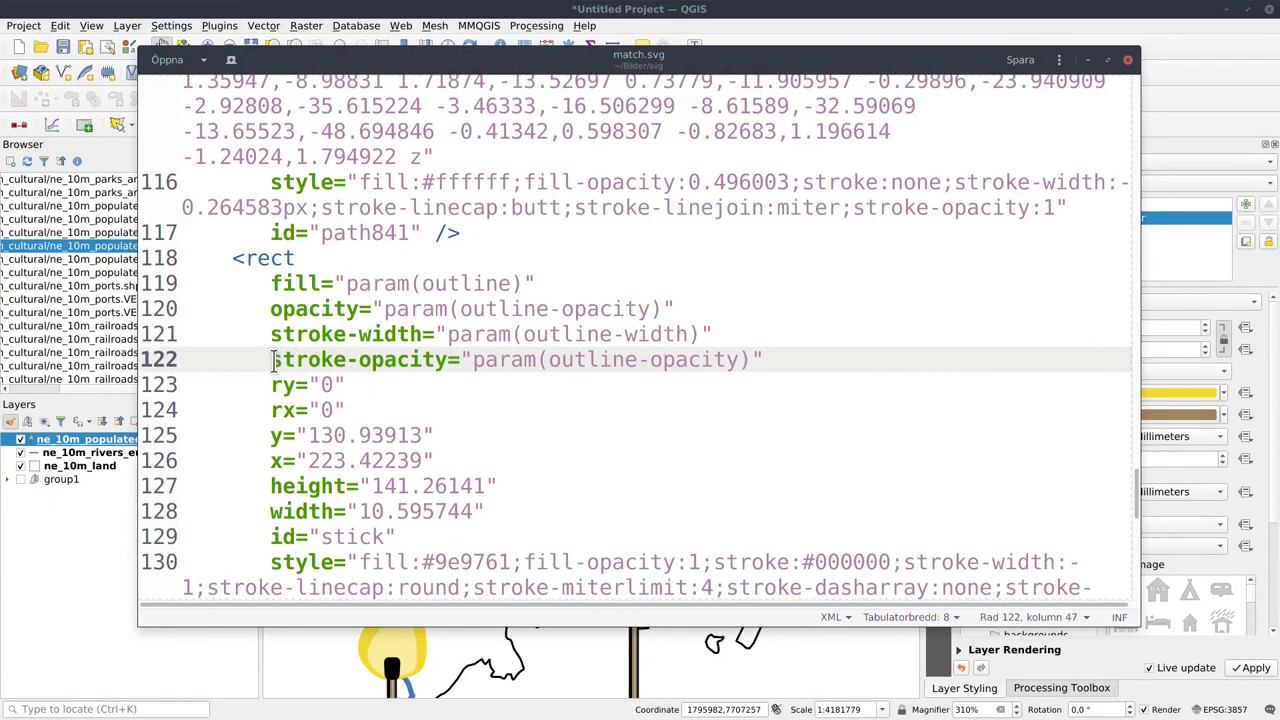
{"action": "left_click_drag", "start_coordinate": [272, 360], "coordinate": [273, 385]}
{"action": "key", "text": "Delete"}
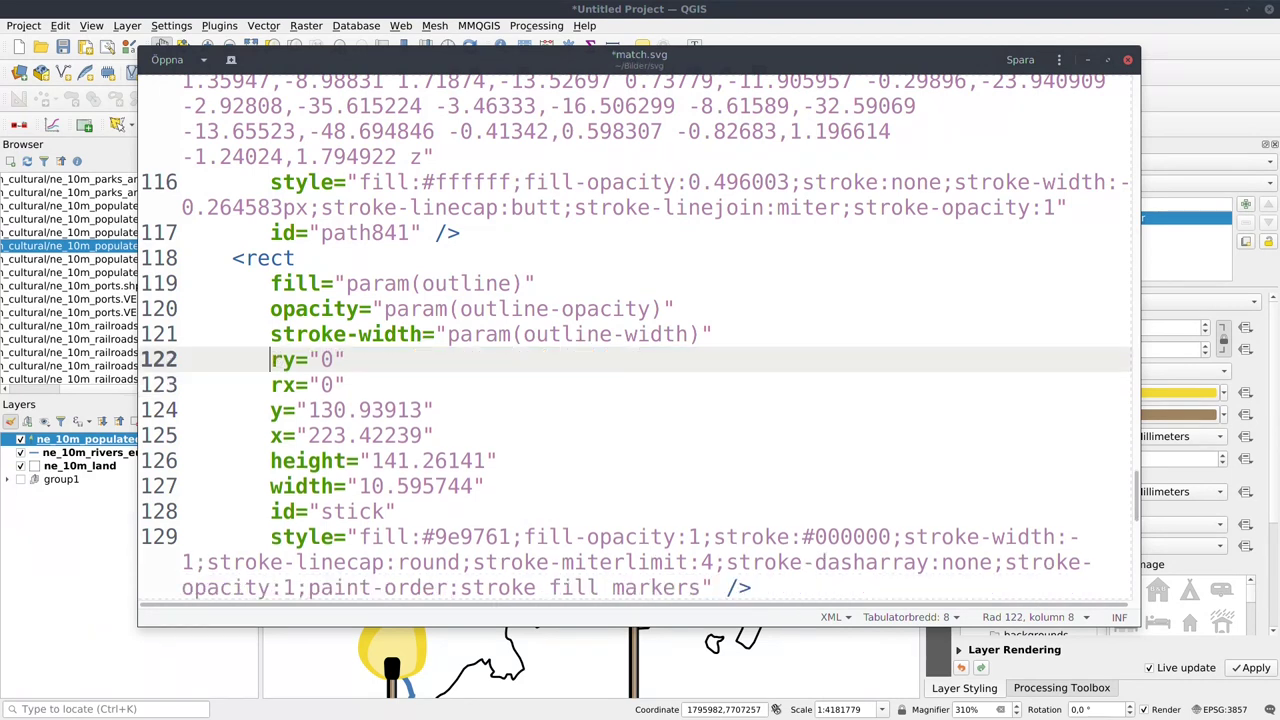
{"action": "key", "text": "ctrl+s"}
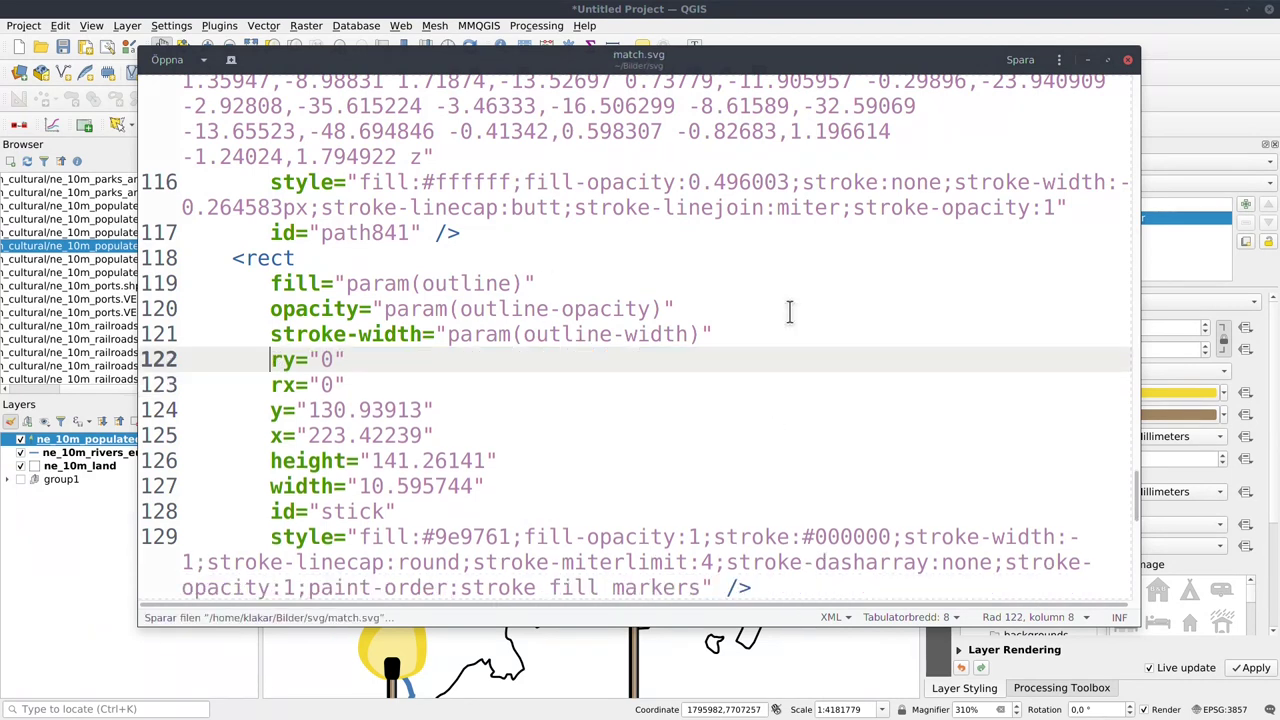
{"action": "left_click", "coordinate": [1088, 60]}
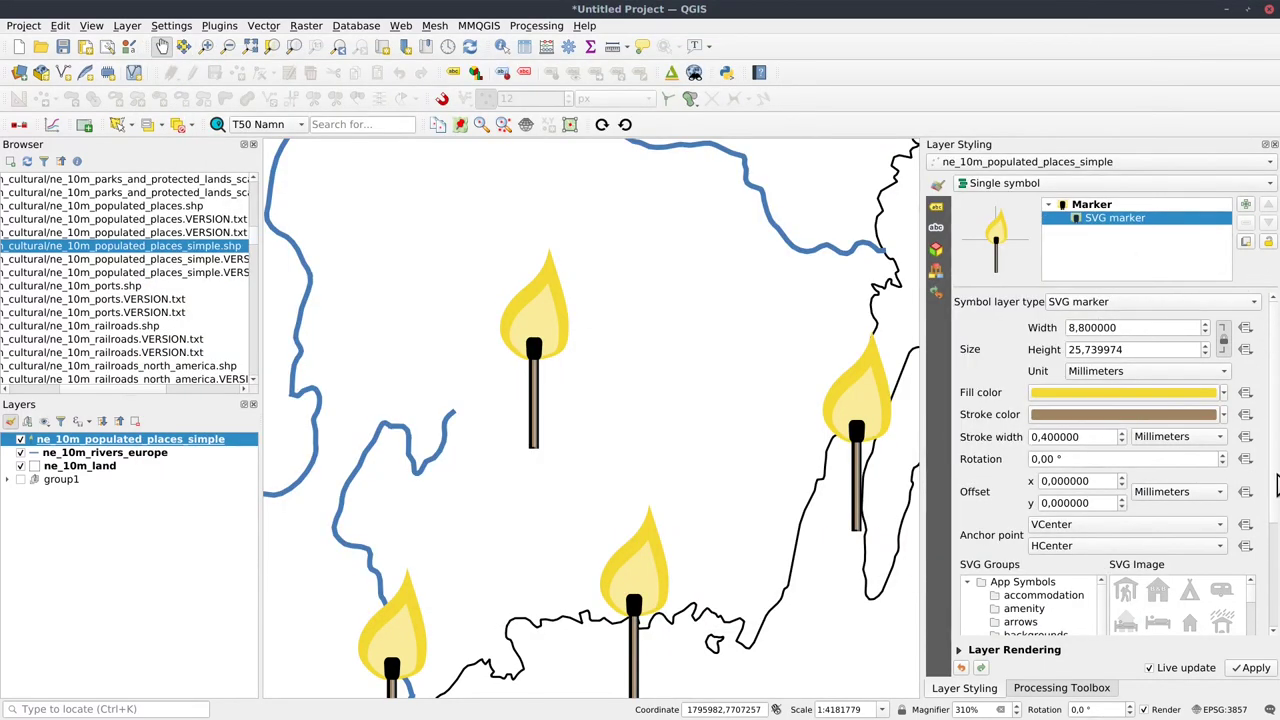
Swap briefly to the bench image, then reopen match.svg from Recent files as the marker.
{"action": "scroll", "coordinate": [1250, 480], "scroll_direction": "down", "scroll_amount": 3}
{"action": "left_click", "coordinate": [1189, 566]}
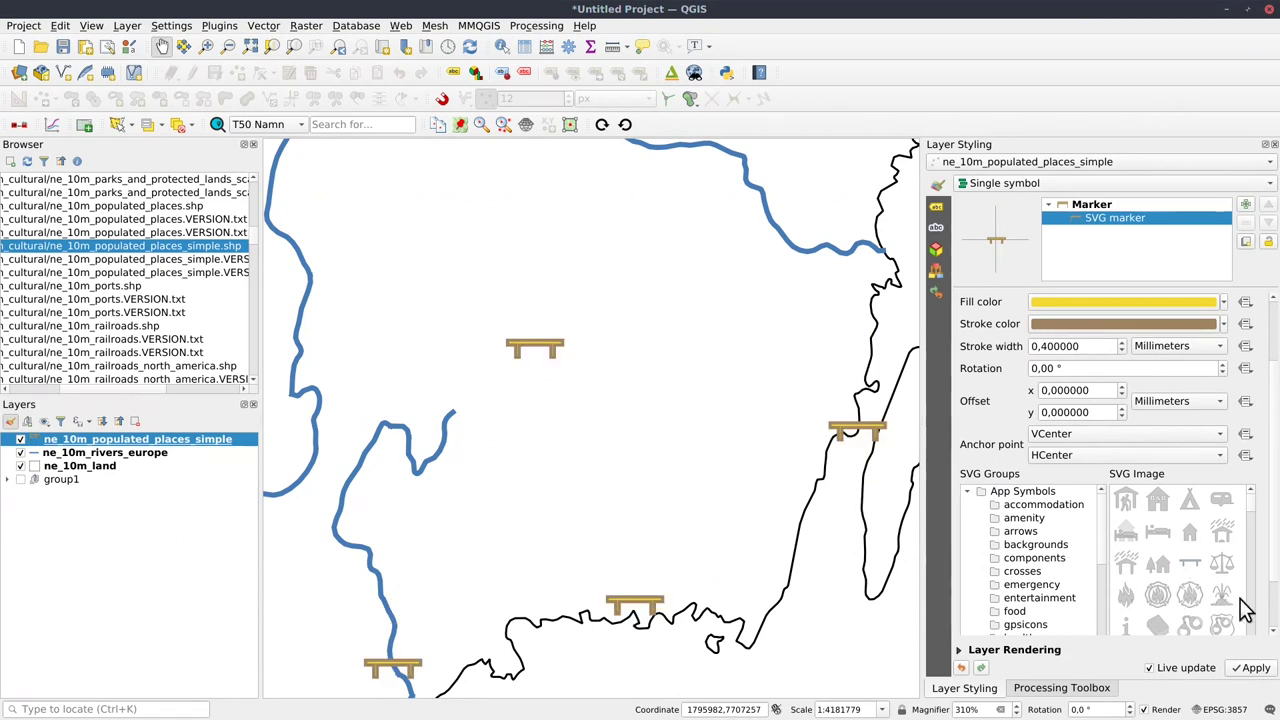
{"action": "scroll", "coordinate": [1268, 560], "scroll_direction": "down", "scroll_amount": 2}
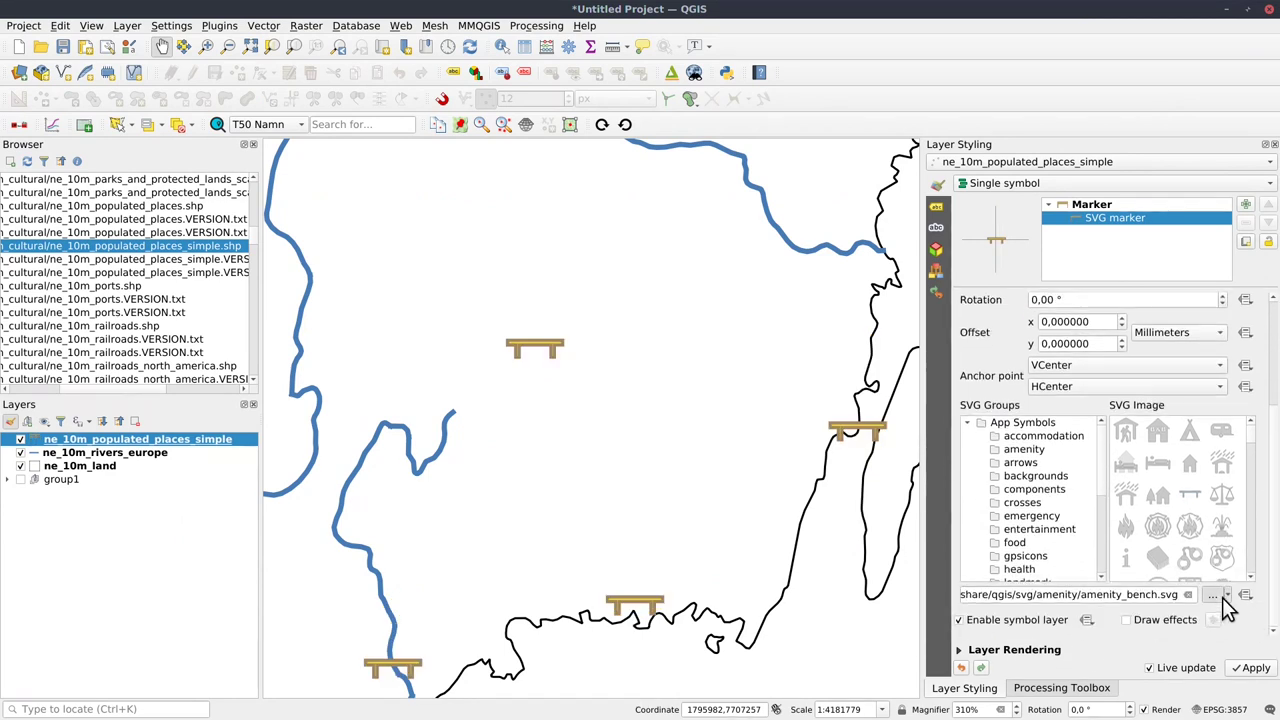
{"action": "left_click", "coordinate": [1213, 595]}
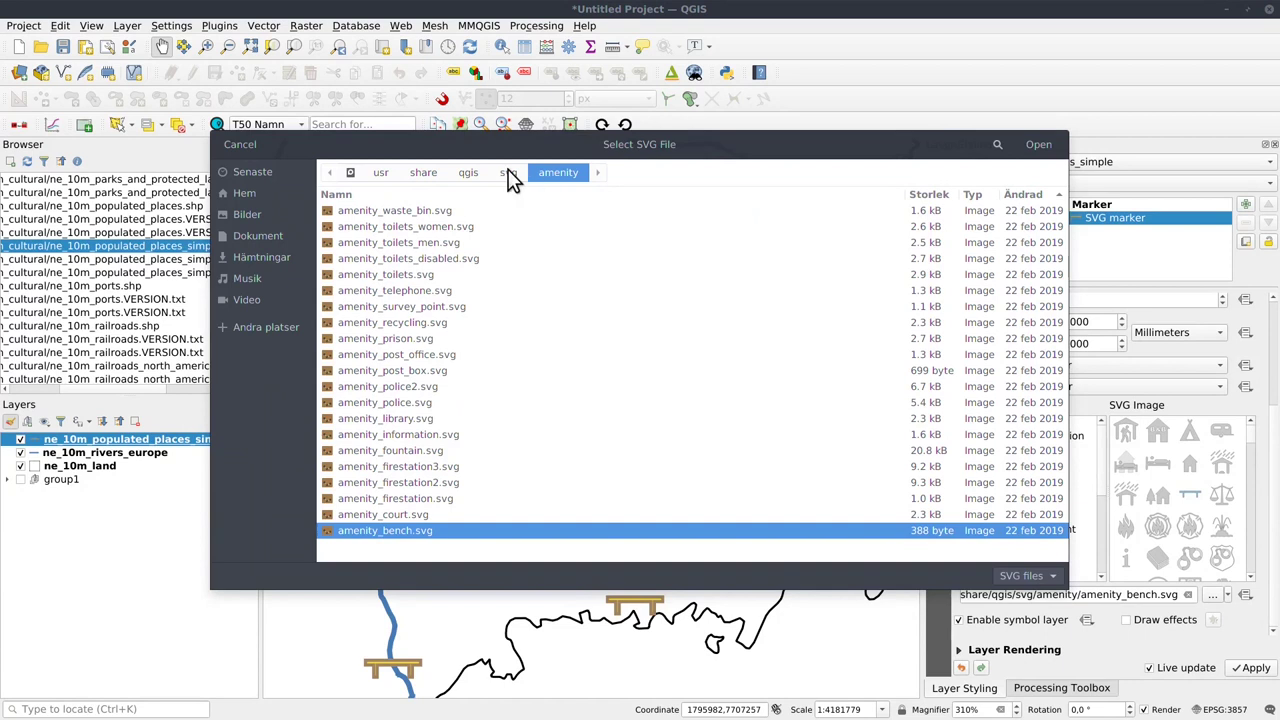
{"action": "left_click", "coordinate": [245, 170]}
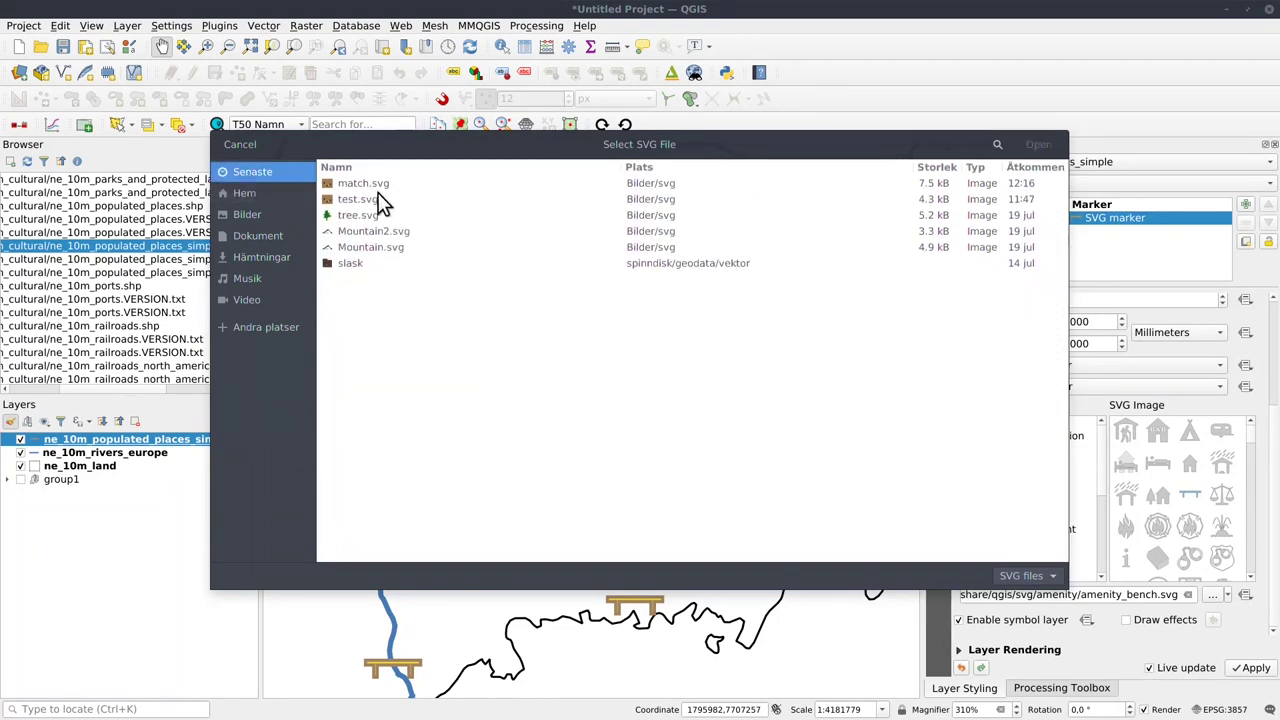
{"action": "left_click", "coordinate": [378, 185]}
{"action": "left_click", "coordinate": [1038, 144]}
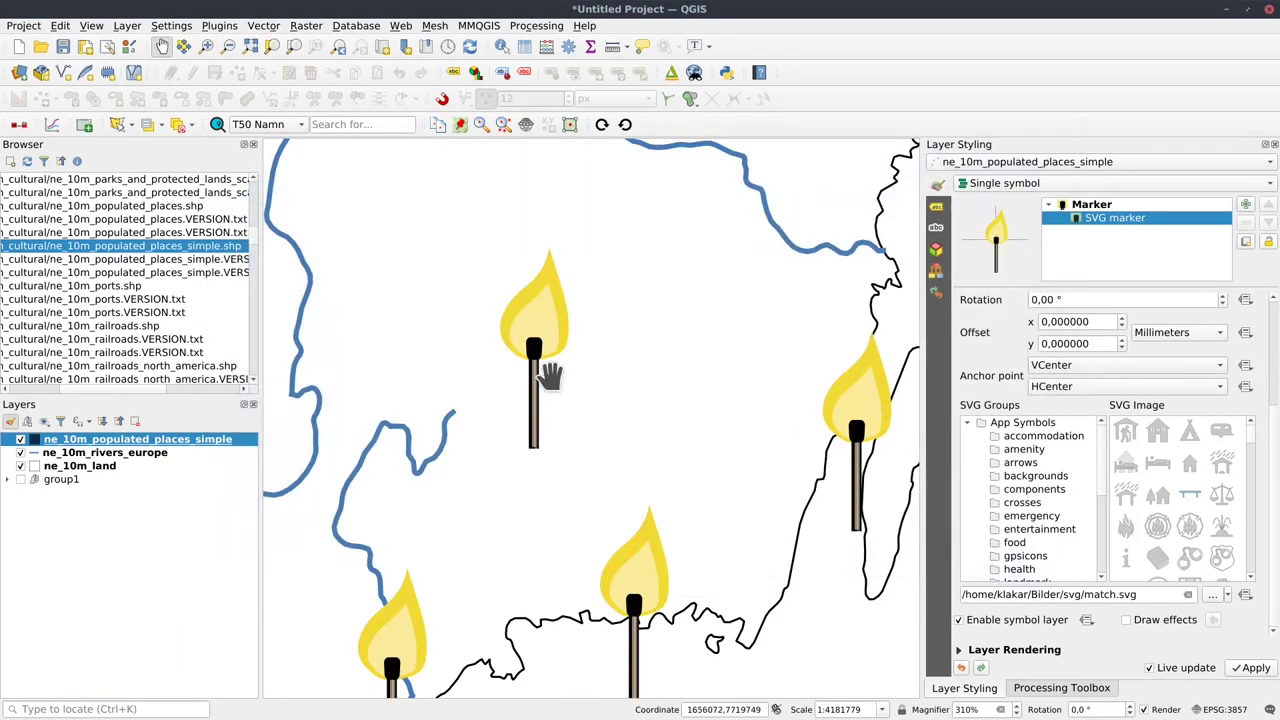
{"action": "left_click_drag", "start_coordinate": [607, 450], "coordinate": [629, 434]}
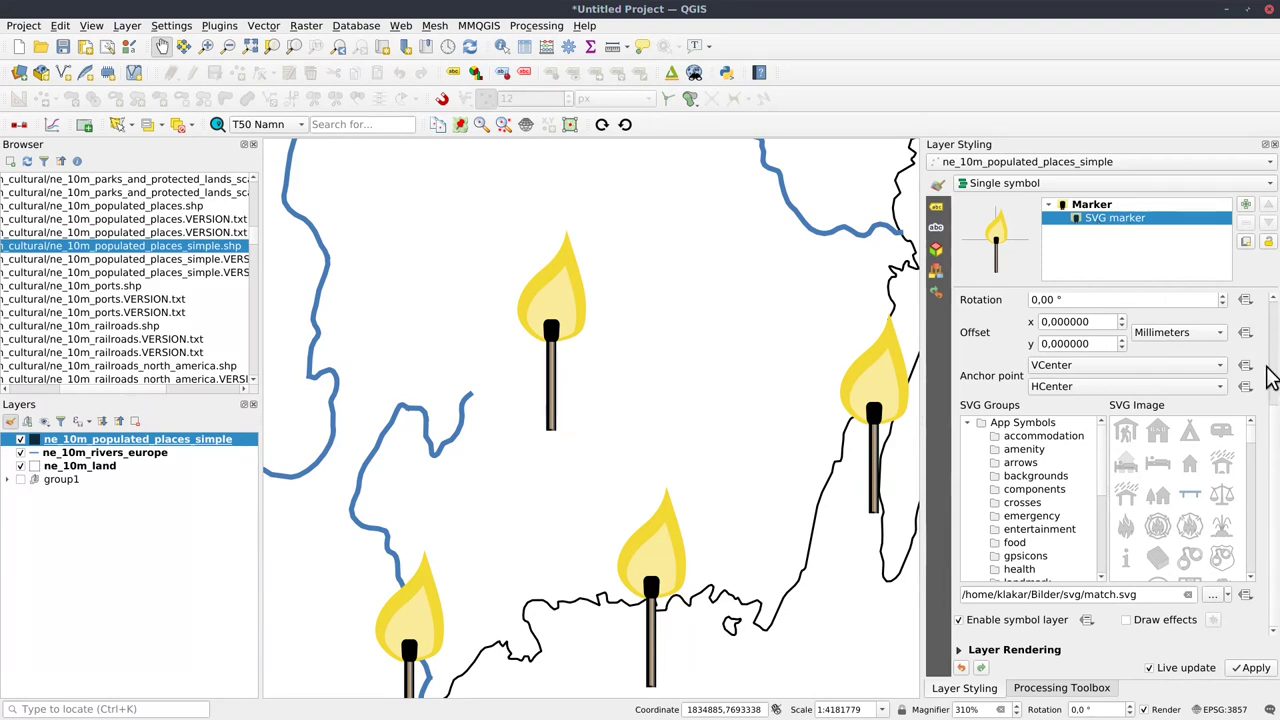
{"action": "scroll", "coordinate": [1271, 366], "scroll_direction": "up", "scroll_amount": 3}
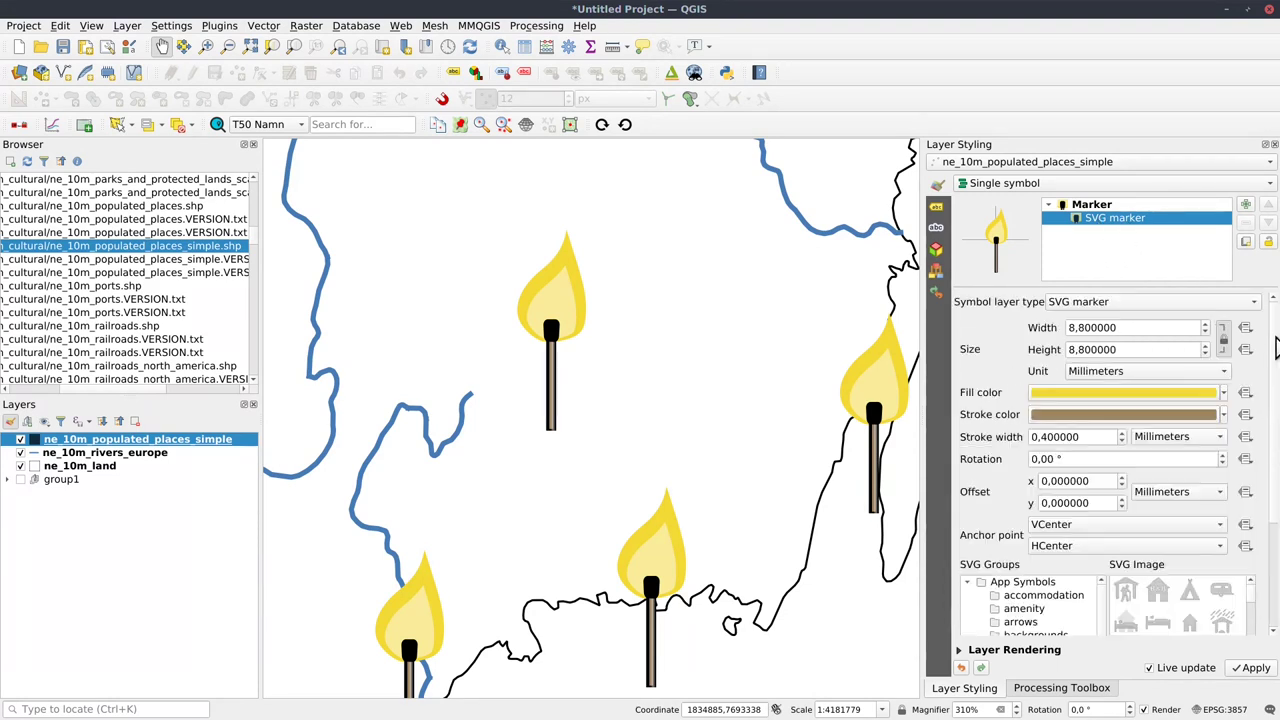
Adjust the stem stroke colour, settling on a light tan shade.
{"action": "left_click", "coordinate": [1223, 414]}
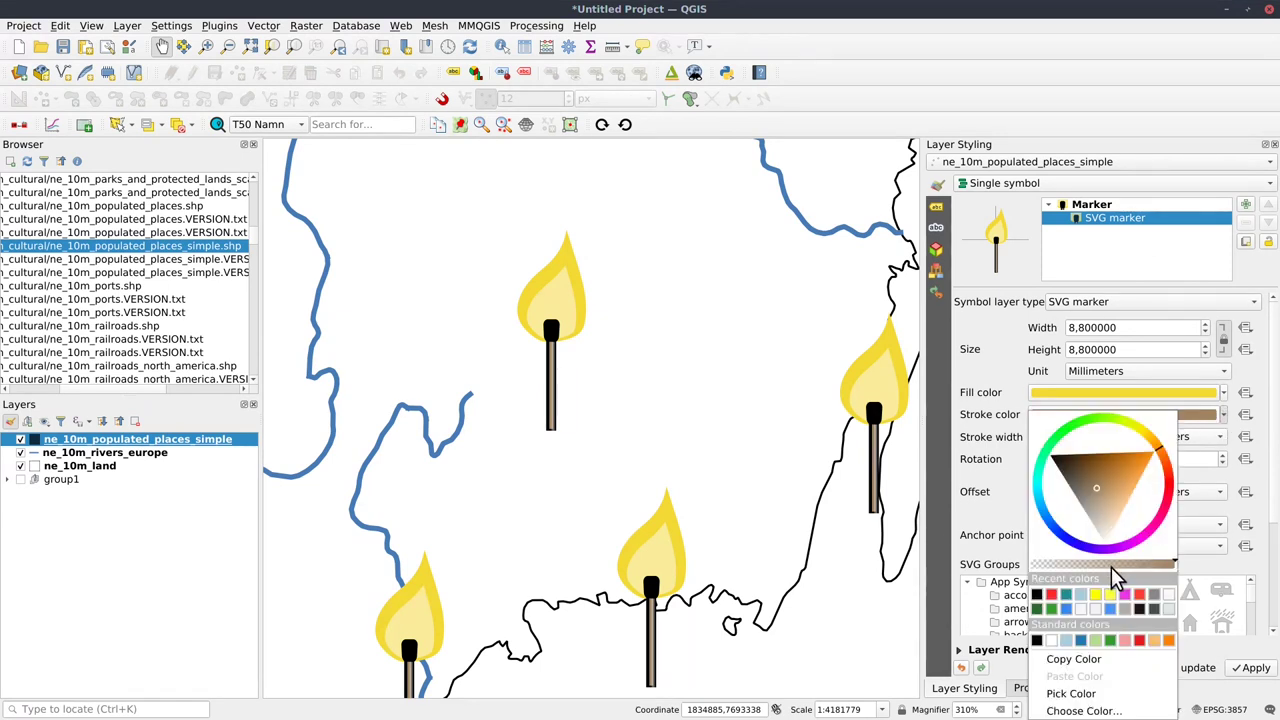
{"action": "mouse_move", "coordinate": [1110, 568]}
{"action": "left_mouse_down"}
{"action": "mouse_move", "coordinate": [1050, 567]}
{"action": "mouse_move", "coordinate": [1105, 564]}
{"action": "left_mouse_up"}
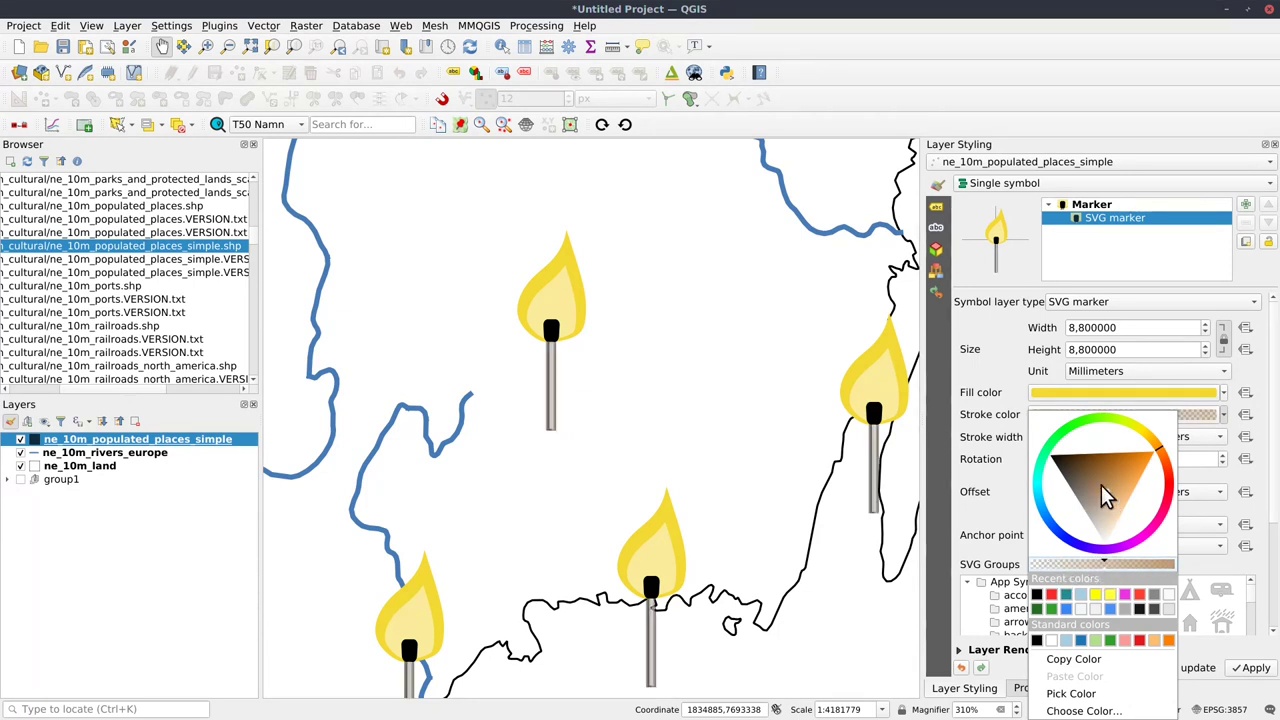
{"action": "left_click_drag", "start_coordinate": [1097, 480], "coordinate": [1060, 458]}
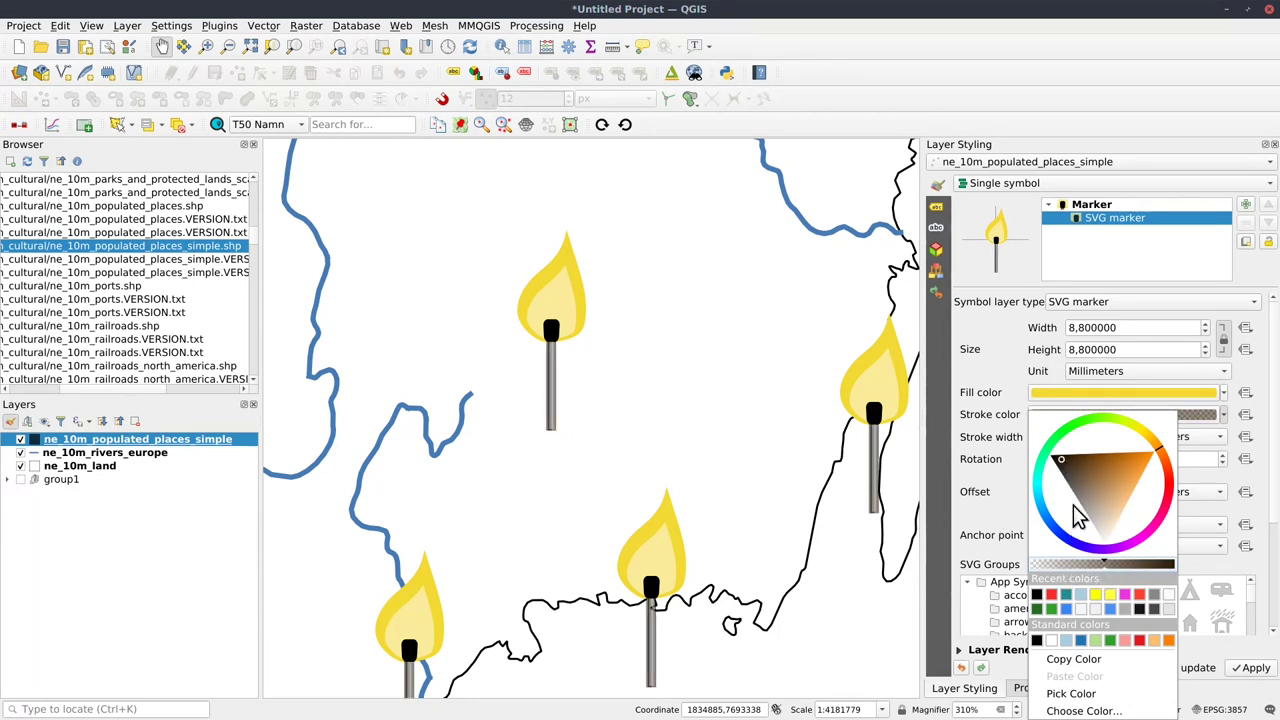
{"action": "mouse_move", "coordinate": [1080, 512]}
{"action": "left_mouse_down"}
{"action": "mouse_move", "coordinate": [1116, 477]}
{"action": "mouse_move", "coordinate": [1148, 470]}
{"action": "left_mouse_up"}
{"action": "left_click", "coordinate": [986, 393]}
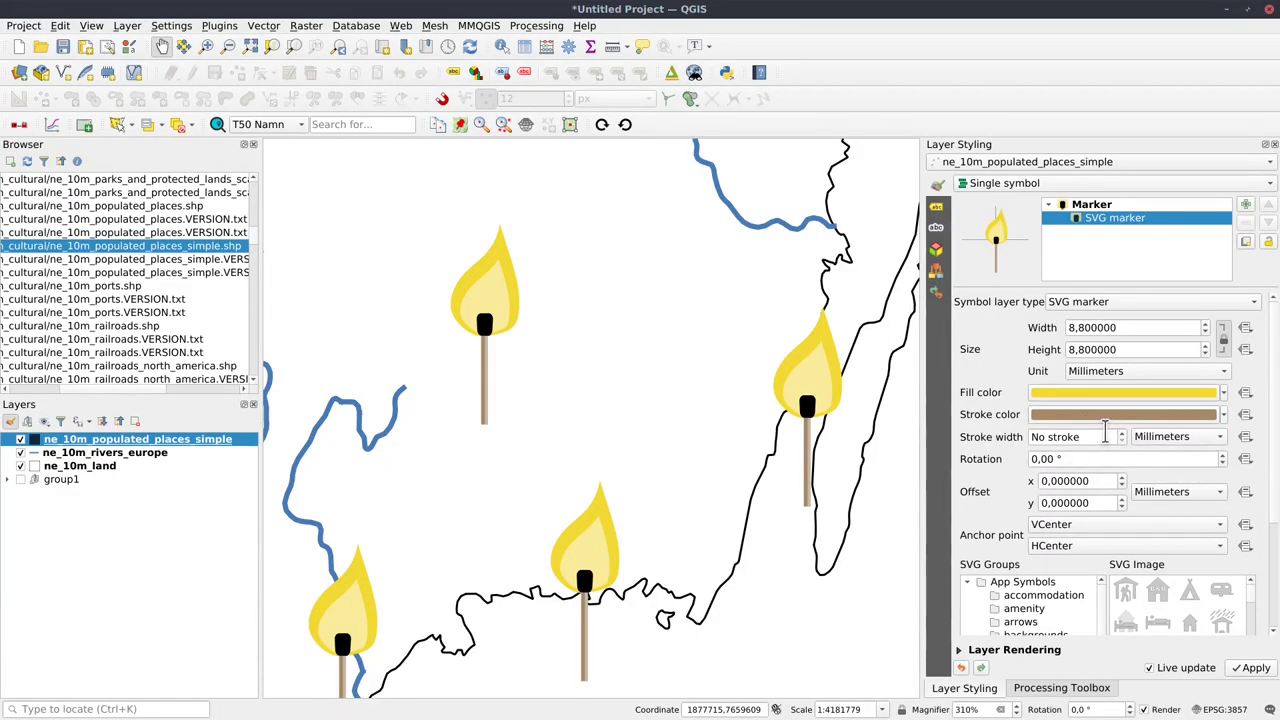
Change the flame fill from yellow to a semi-transparent green.
{"action": "left_click", "coordinate": [1222, 393]}
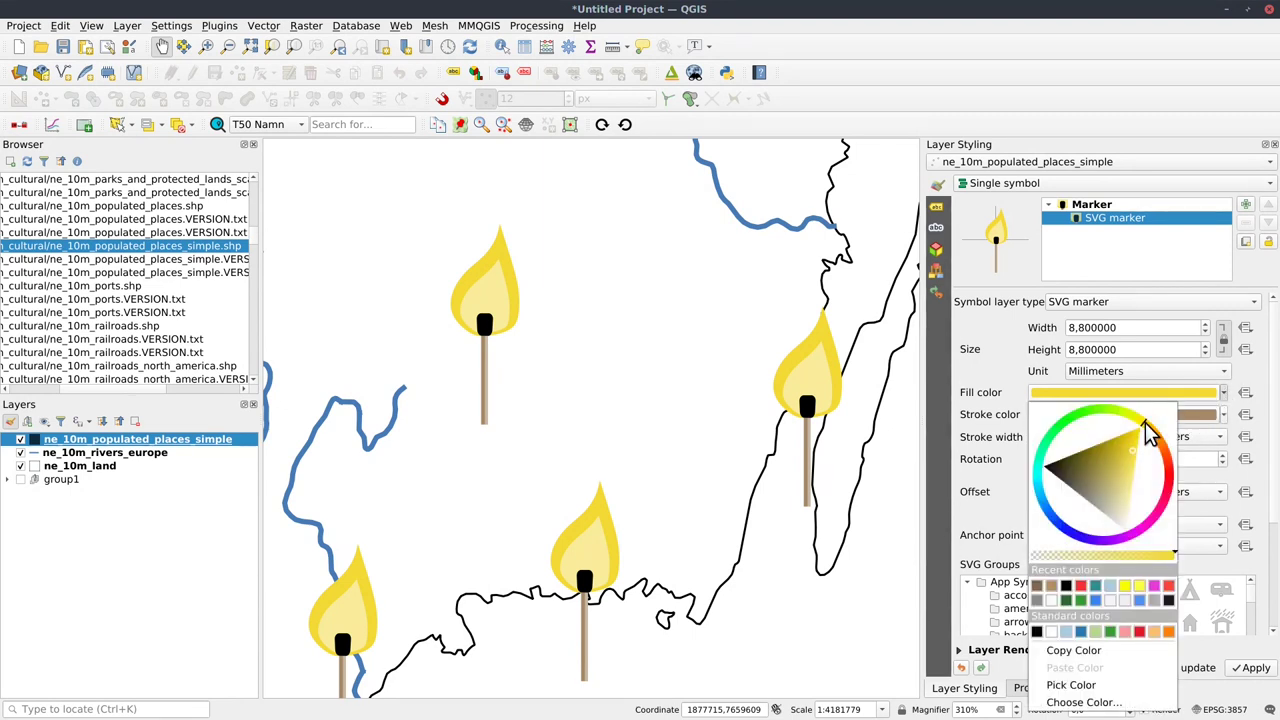
{"action": "left_click_drag", "start_coordinate": [1148, 432], "coordinate": [1084, 456]}
{"action": "left_click_drag", "start_coordinate": [1086, 407], "coordinate": [1075, 479]}
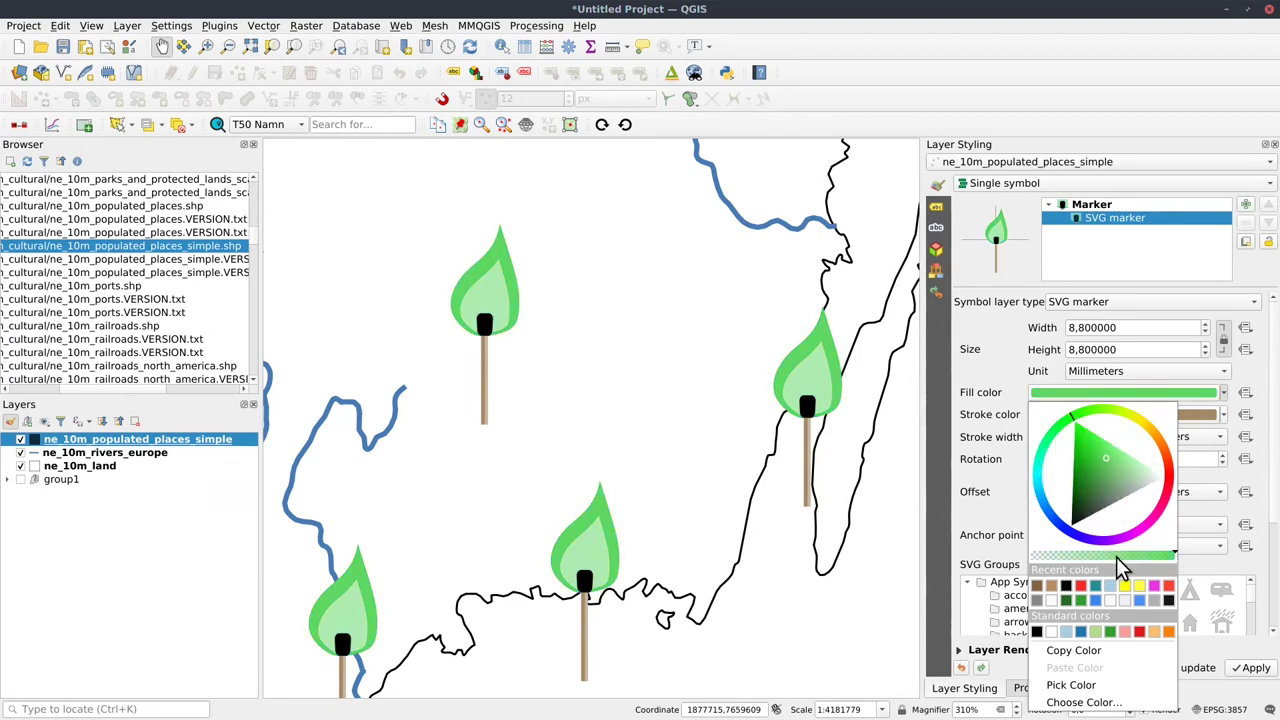
{"action": "left_click_drag", "start_coordinate": [1115, 558], "coordinate": [1170, 567]}
Set the match markers' stroke colour to a fully opaque purple.
{"action": "left_click", "coordinate": [958, 414]}
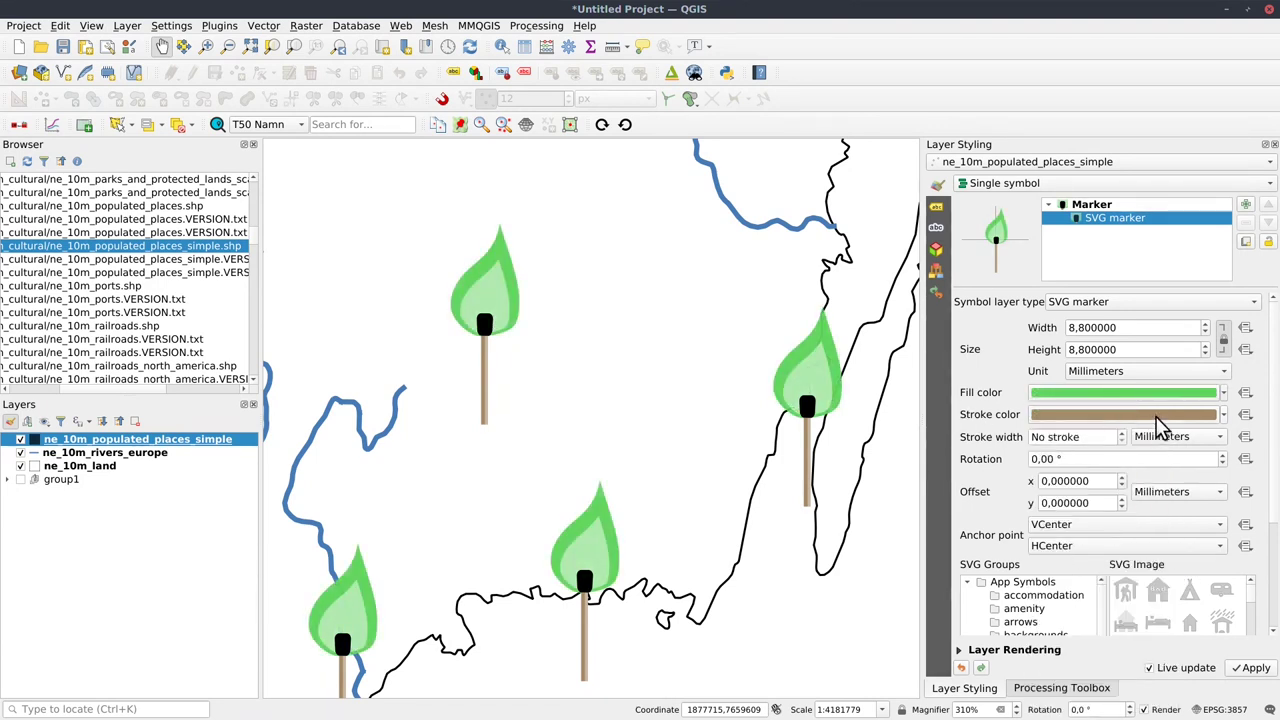
{"action": "left_click", "coordinate": [1226, 415]}
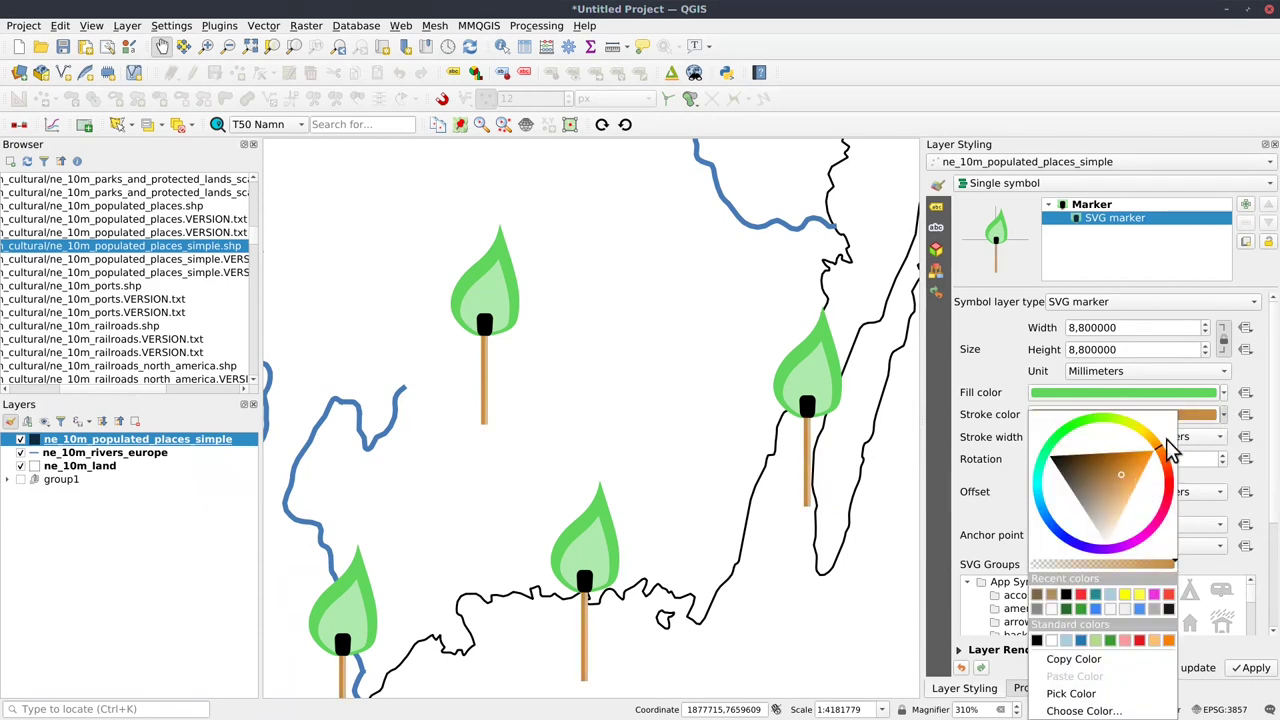
{"action": "mouse_move", "coordinate": [1167, 436]}
{"action": "left_mouse_down"}
{"action": "mouse_move", "coordinate": [1161, 534]}
{"action": "mouse_move", "coordinate": [1083, 554]}
{"action": "mouse_move", "coordinate": [1049, 520]}
{"action": "mouse_move", "coordinate": [1047, 440]}
{"action": "mouse_move", "coordinate": [1037, 486]}
{"action": "mouse_move", "coordinate": [1087, 548]}
{"action": "mouse_move", "coordinate": [1085, 568]}
{"action": "mouse_move", "coordinate": [1060, 575]}
{"action": "mouse_move", "coordinate": [1074, 568]}
{"action": "left_mouse_up"}
{"action": "left_click", "coordinate": [997, 459]}
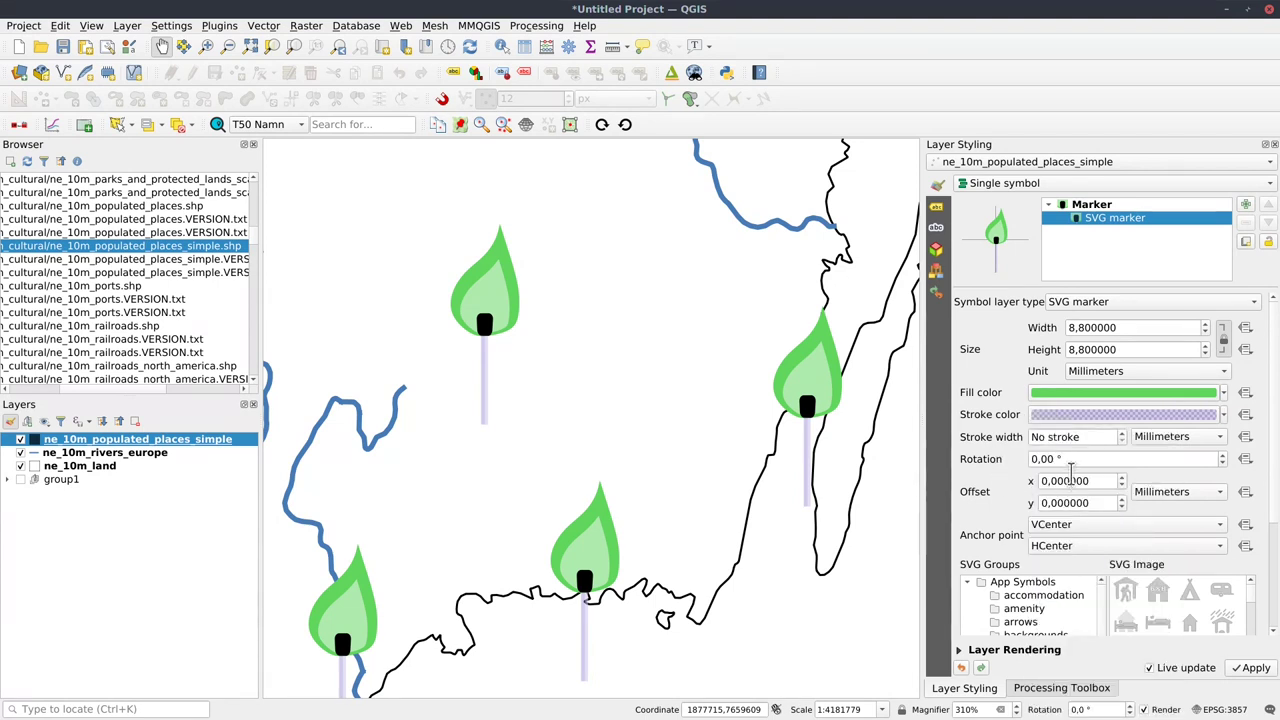
{"action": "scroll", "coordinate": [1083, 437], "scroll_direction": "up", "scroll_amount": 12}
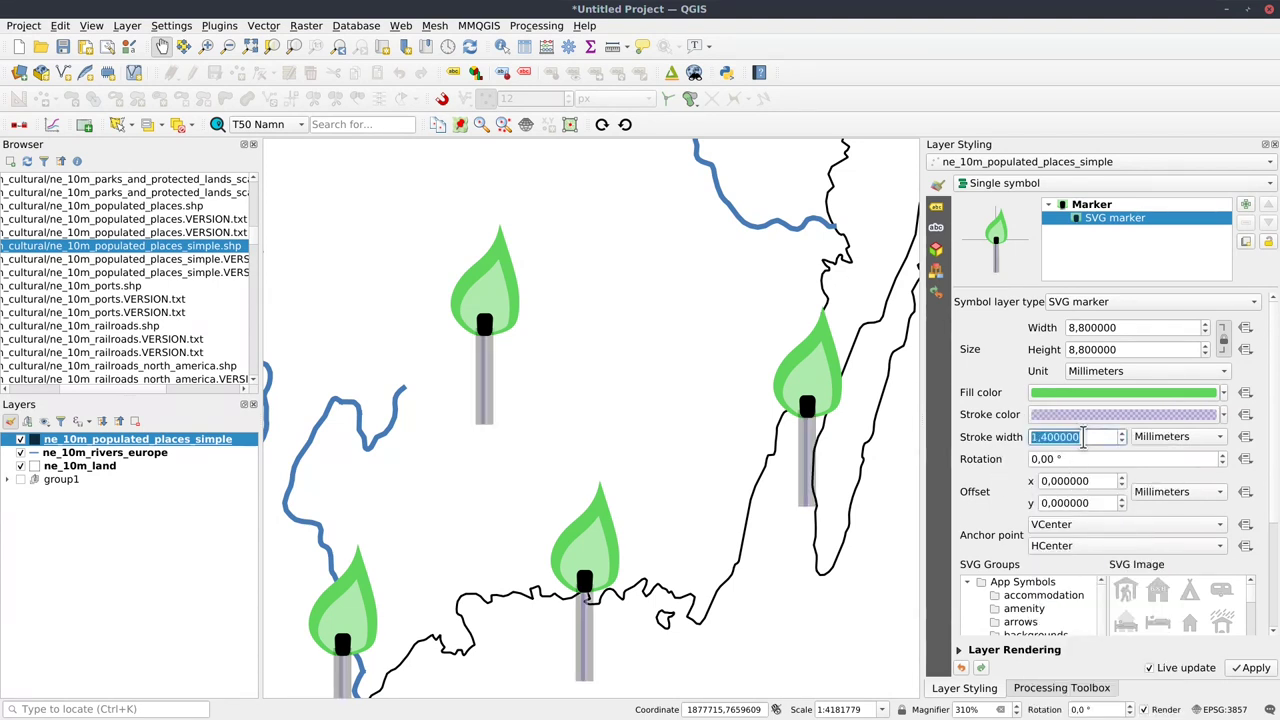
{"action": "scroll", "coordinate": [1083, 437], "scroll_direction": "down", "scroll_amount": 2}
{"action": "left_click", "coordinate": [1224, 414]}
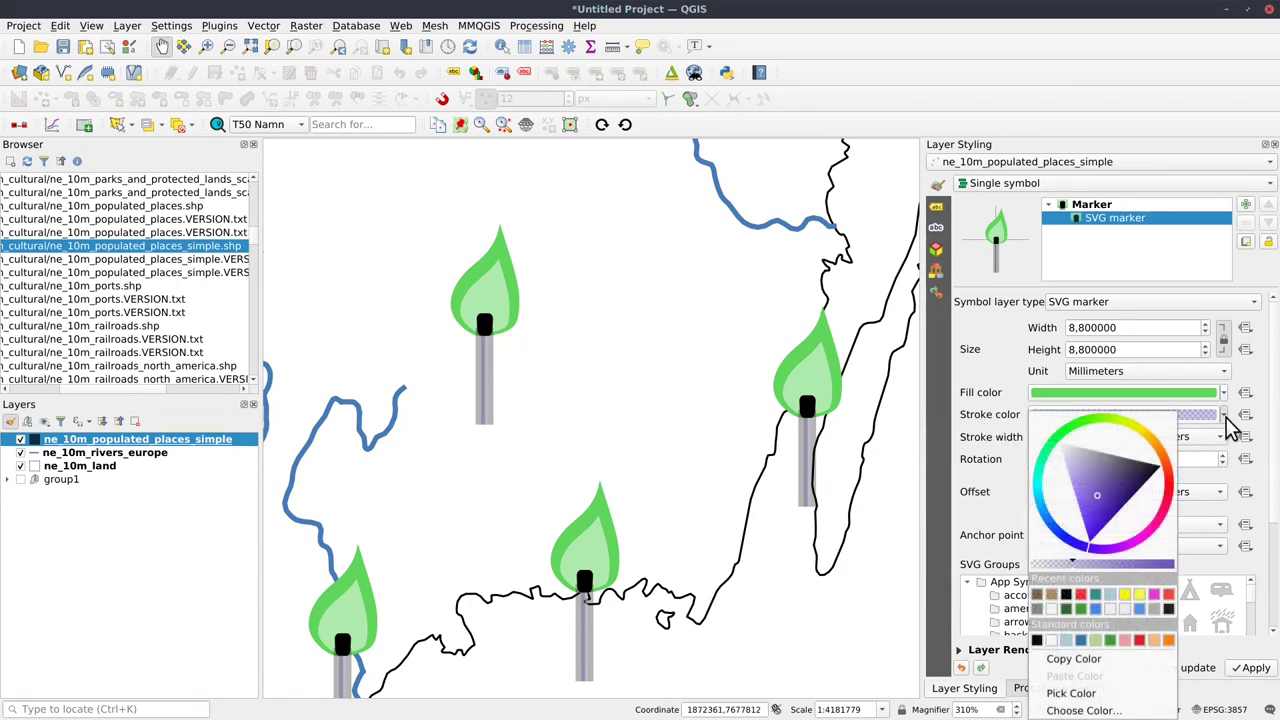
{"action": "left_click", "coordinate": [1110, 566]}
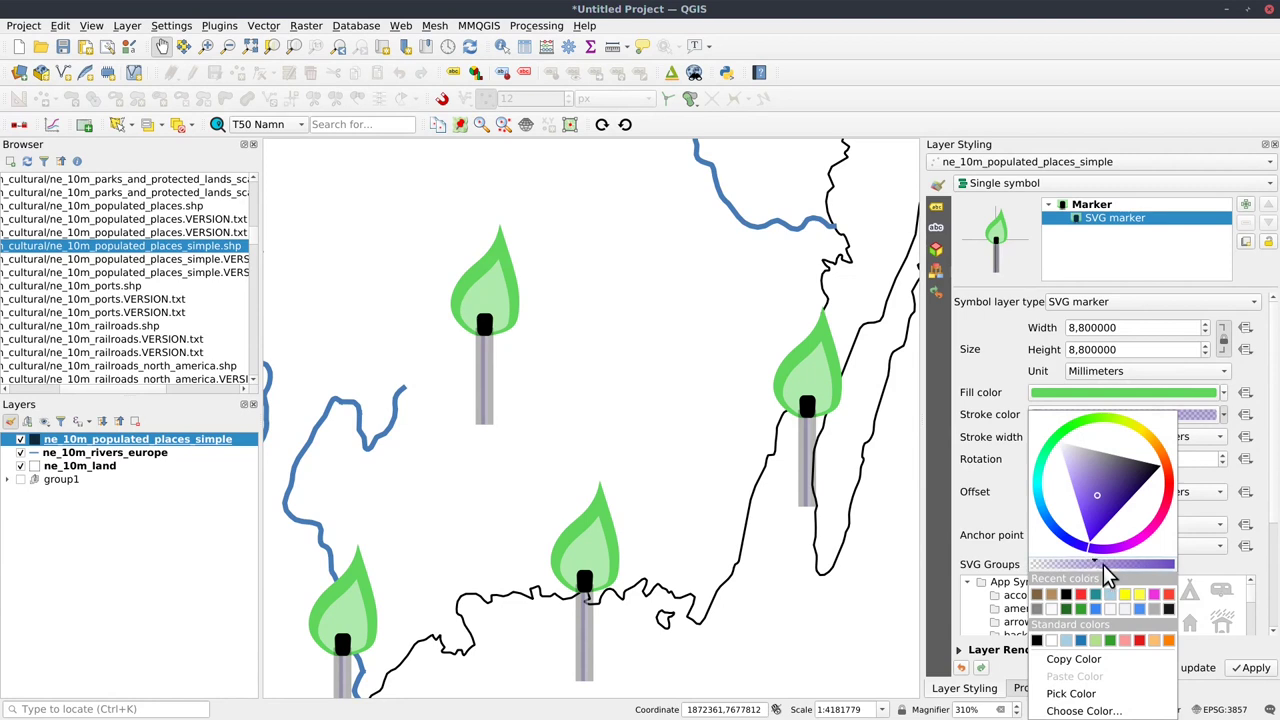
{"action": "left_click", "coordinate": [986, 458]}
Raise the markers' stroke width to 4,4 mm.
{"action": "left_click", "coordinate": [1076, 437]}
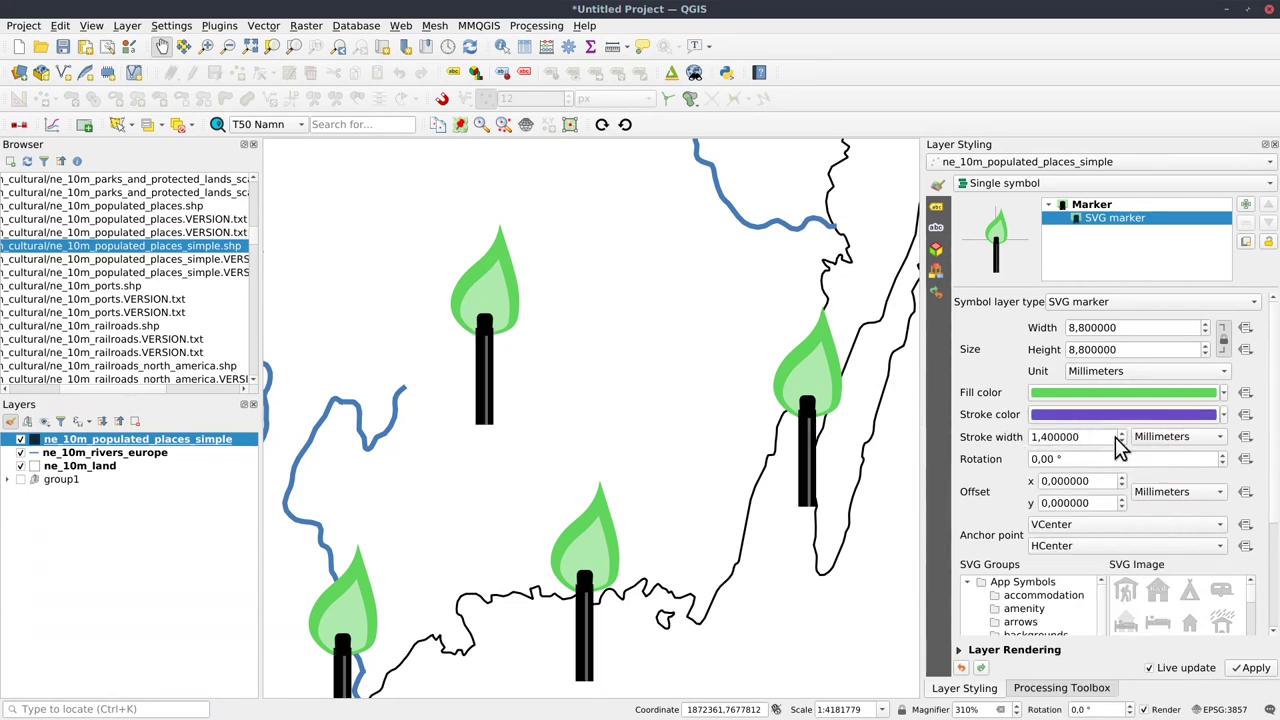
{"action": "scroll", "coordinate": [1098, 436], "scroll_direction": "up", "scroll_amount": 2}
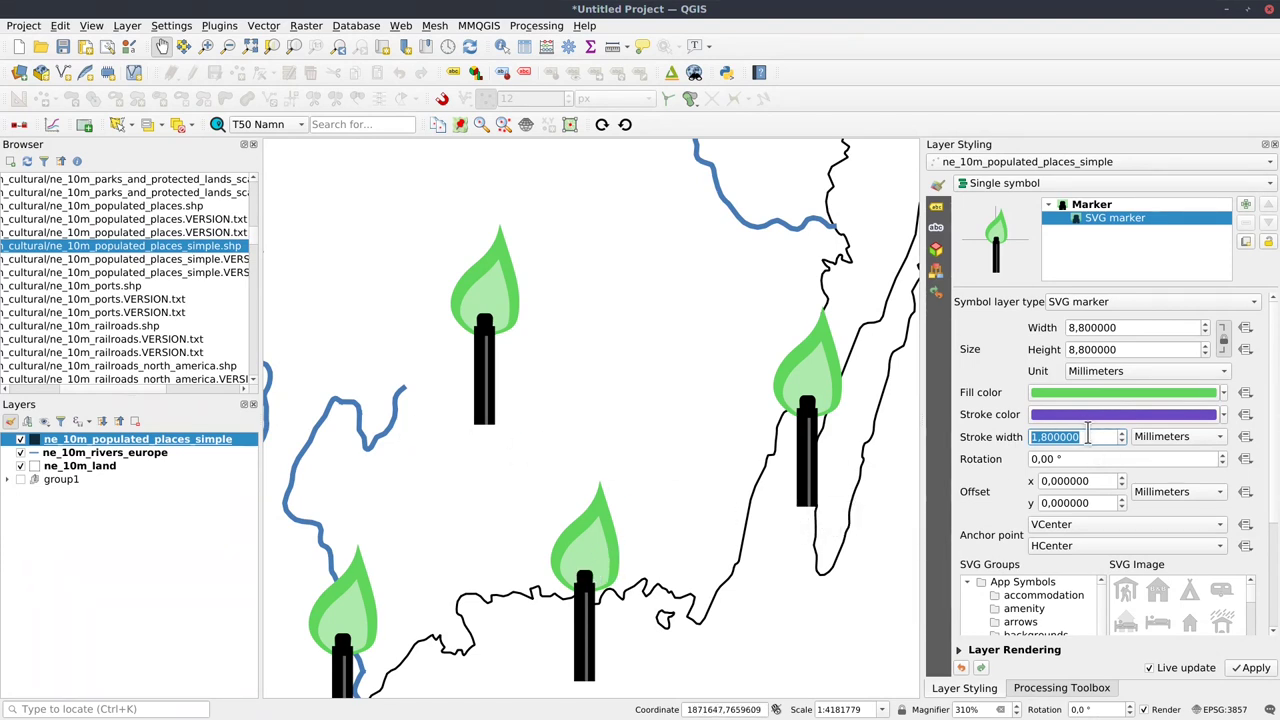
{"action": "scroll", "coordinate": [1087, 436], "scroll_direction": "up", "scroll_amount": 2}
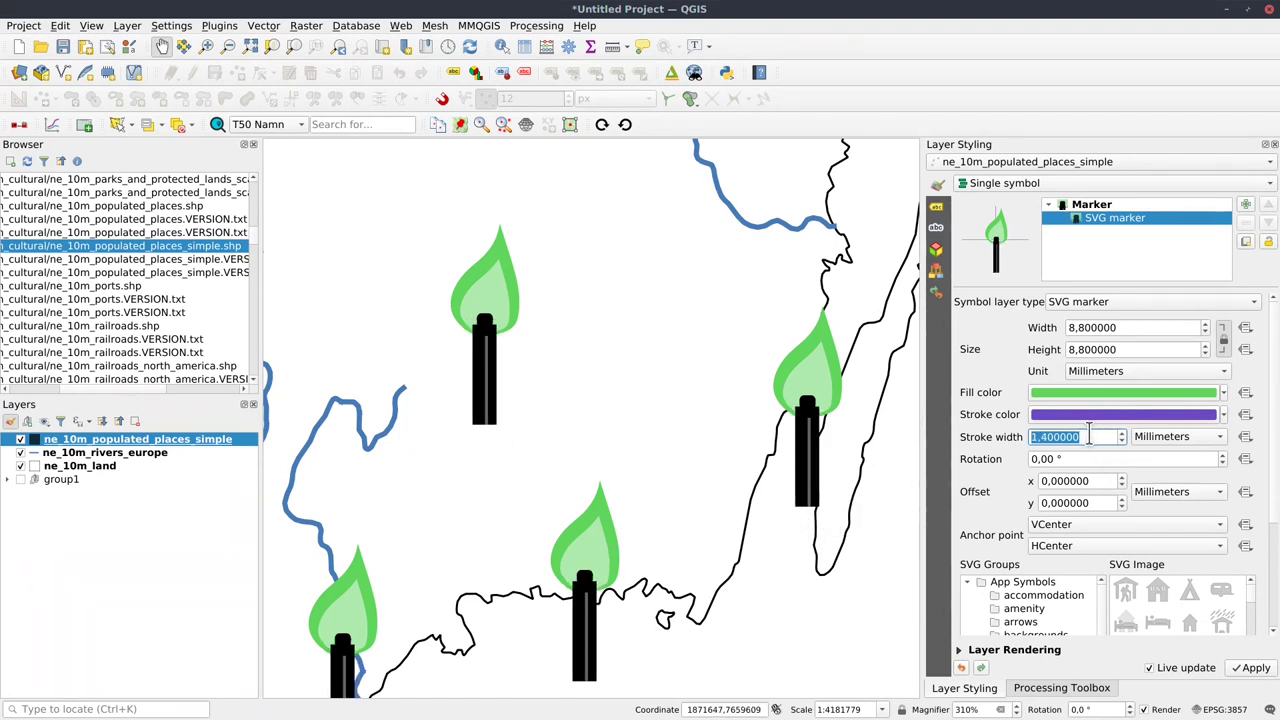
{"action": "scroll", "coordinate": [1087, 436], "scroll_direction": "up", "scroll_amount": 9}
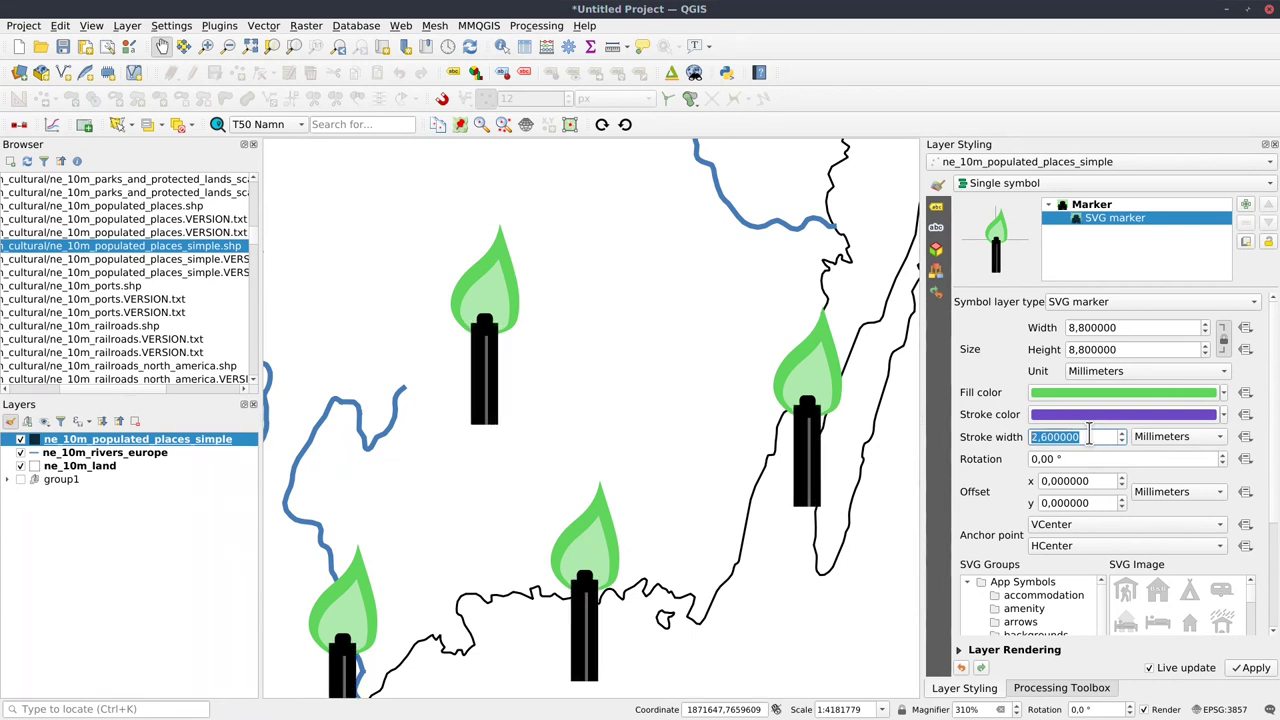
{"action": "scroll", "coordinate": [1088, 436], "scroll_direction": "up", "scroll_amount": 3}
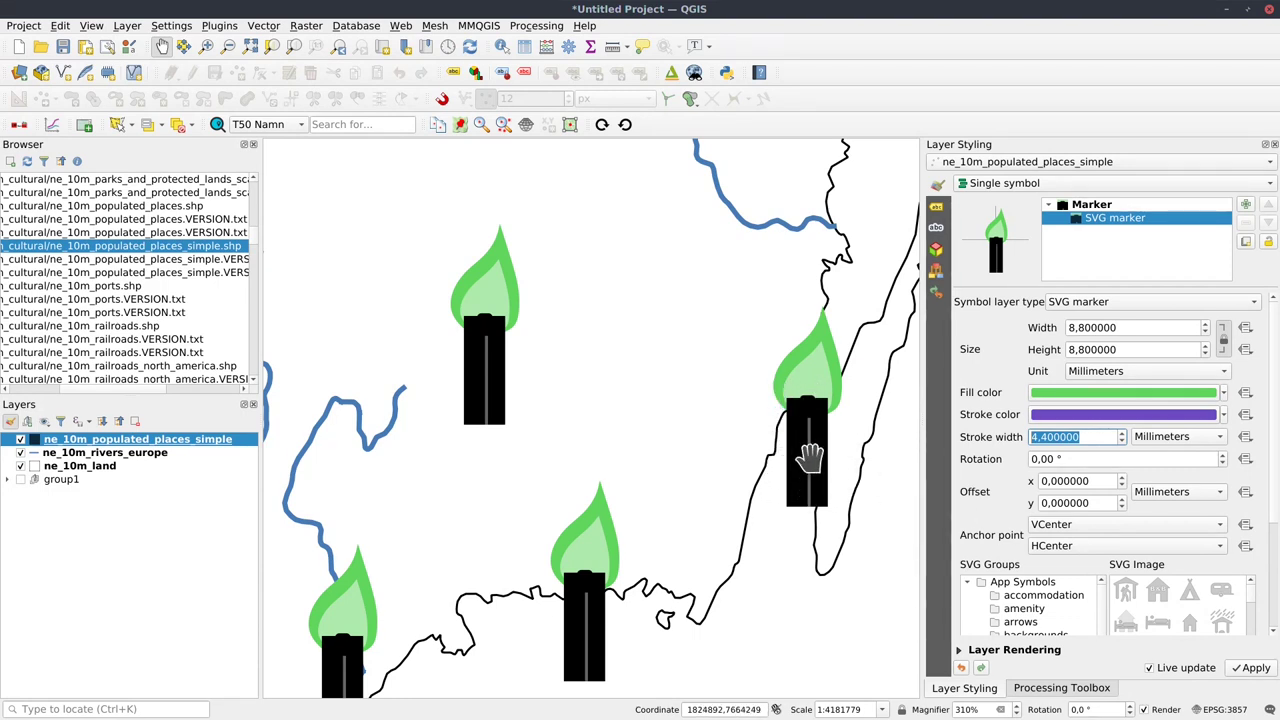
Change the Rotation field's decimals so the markers rotate by 0,01°.
{"action": "double_click", "coordinate": [1050, 459]}
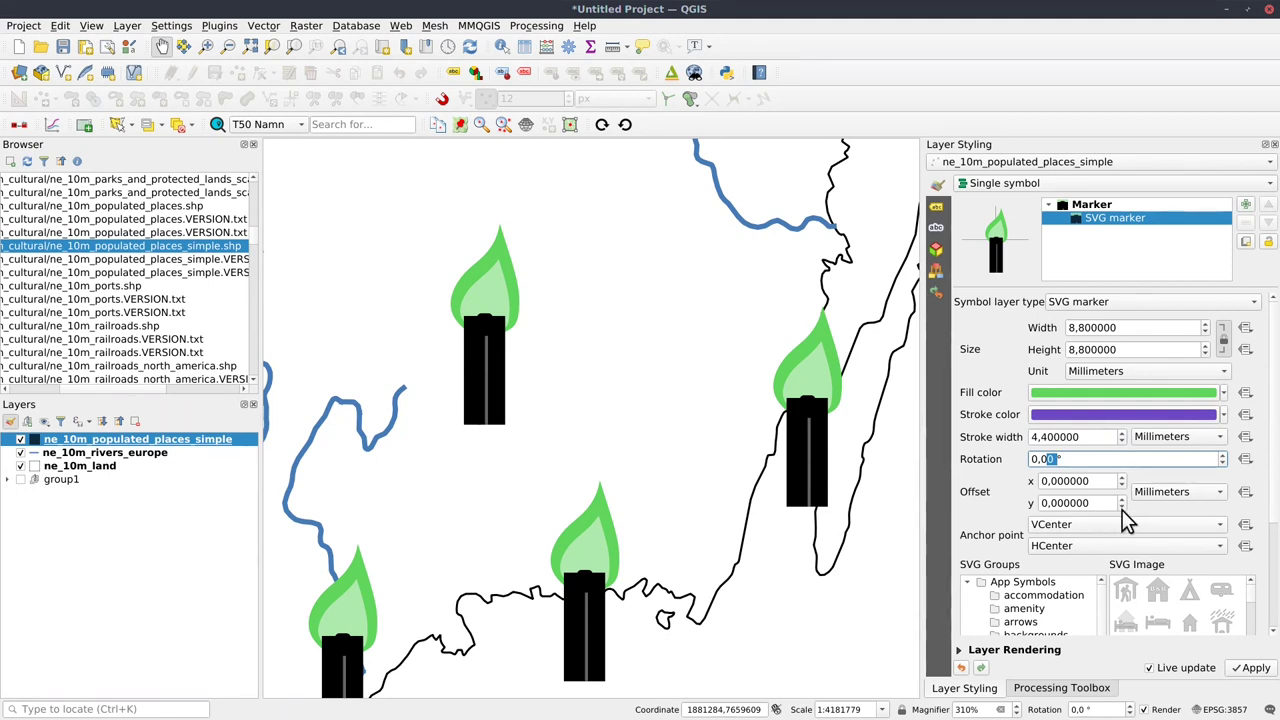
{"action": "type", "text": "1"}
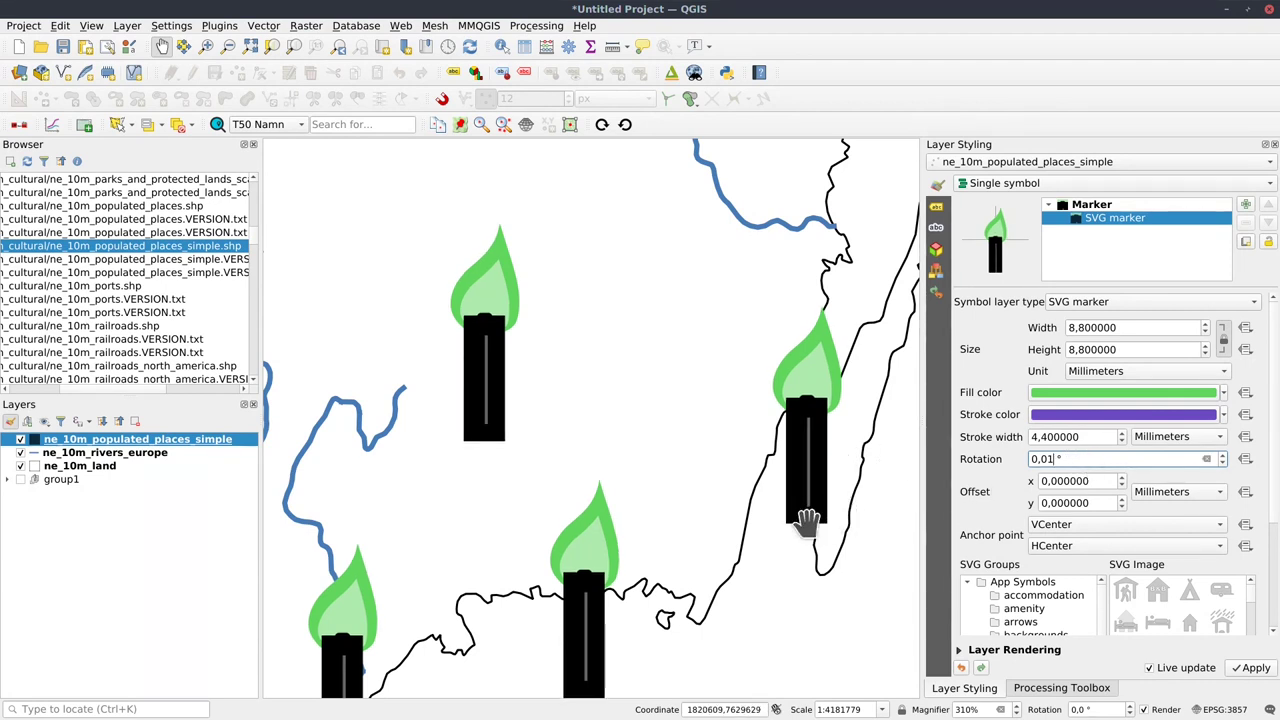
Nudge the map and bring the stroke width down toward 0,2 mm.
{"action": "left_click_drag", "start_coordinate": [887, 528], "coordinate": [833, 517]}
{"action": "scroll", "coordinate": [1066, 436], "scroll_direction": "up", "scroll_amount": 3}
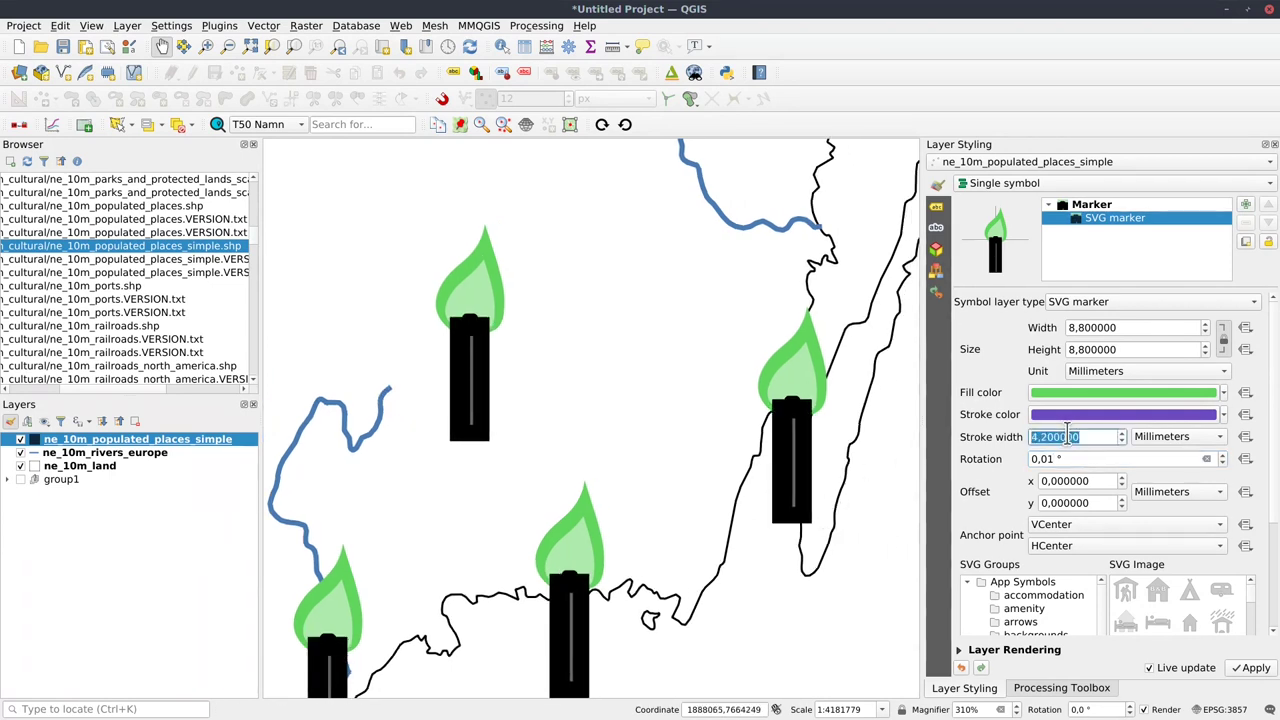
{"action": "scroll", "coordinate": [1066, 436], "scroll_direction": "down", "scroll_amount": 8}
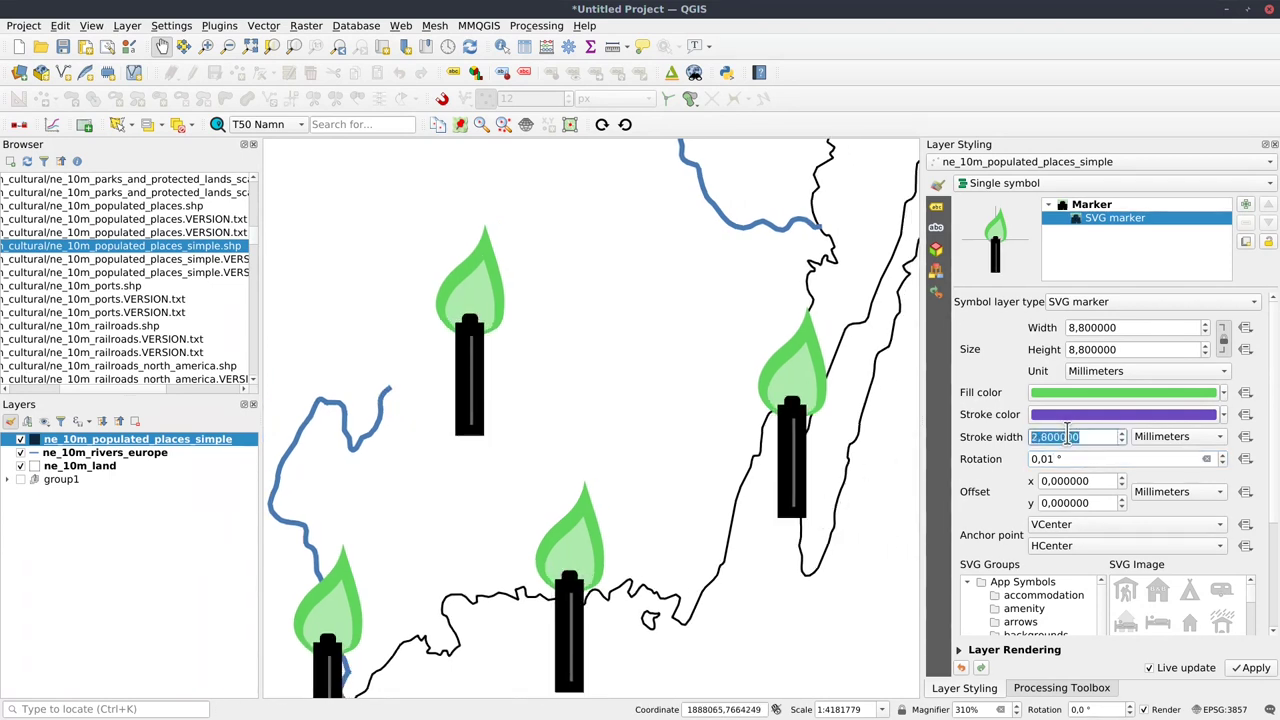
{"action": "scroll", "coordinate": [1066, 430], "scroll_direction": "down", "scroll_amount": 5}
{"action": "scroll", "coordinate": [1066, 430], "scroll_direction": "down", "scroll_amount": 4}
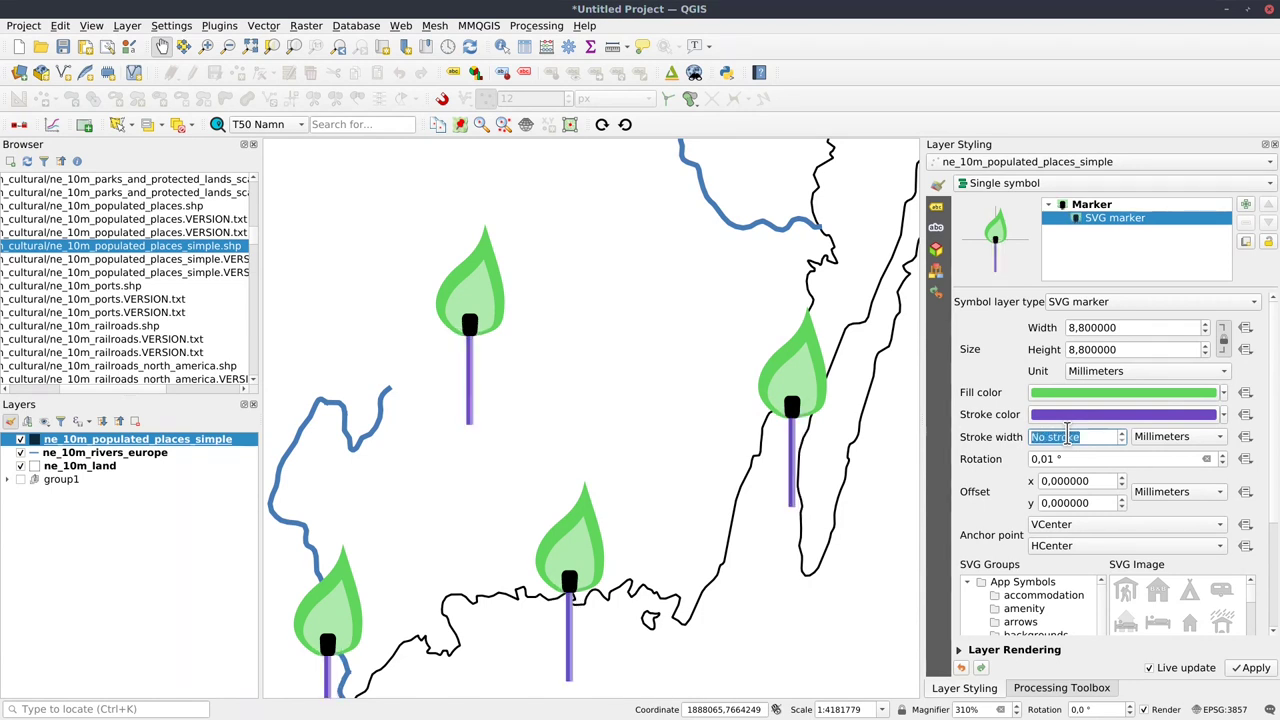
{"action": "scroll", "coordinate": [1066, 430], "scroll_direction": "up", "scroll_amount": 16}
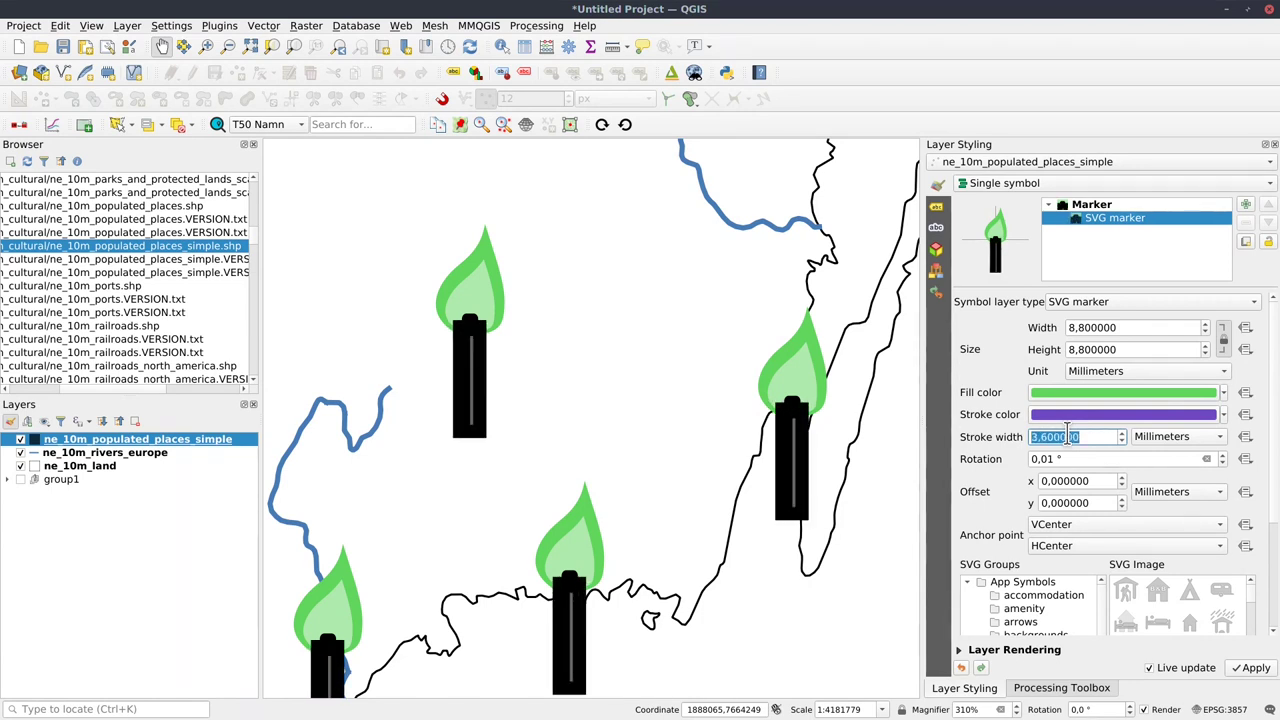
{"action": "scroll", "coordinate": [1066, 430], "scroll_direction": "down", "scroll_amount": 13}
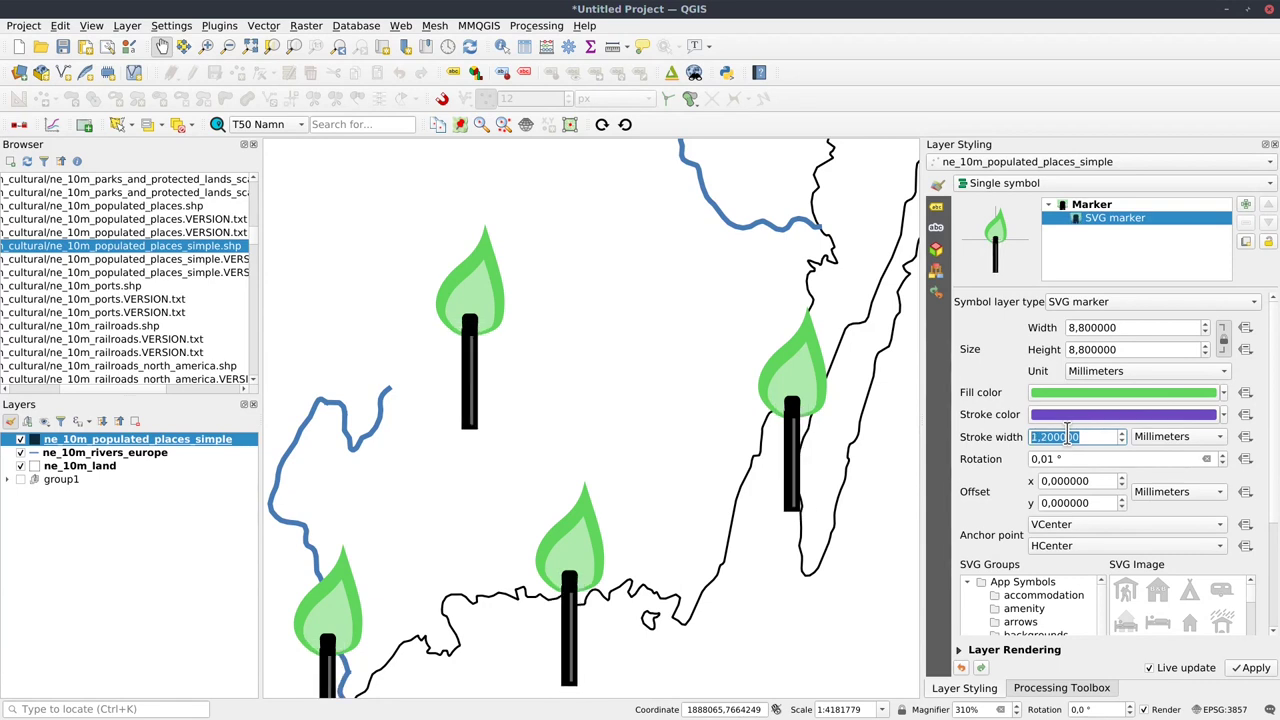
{"action": "scroll", "coordinate": [1066, 430], "scroll_direction": "down", "scroll_amount": 3}
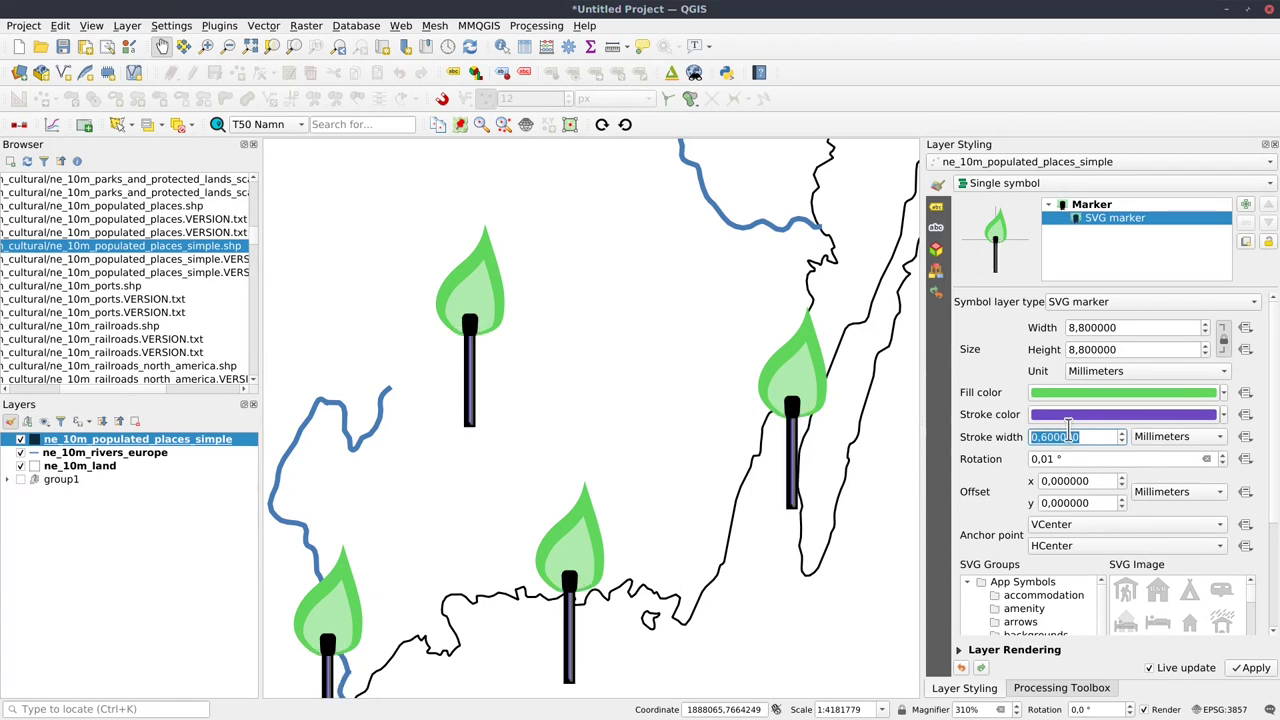
Reset the rotation to 0,00° and settle the stroke width at 0,2 mm.
{"action": "left_click", "coordinate": [1057, 459]}
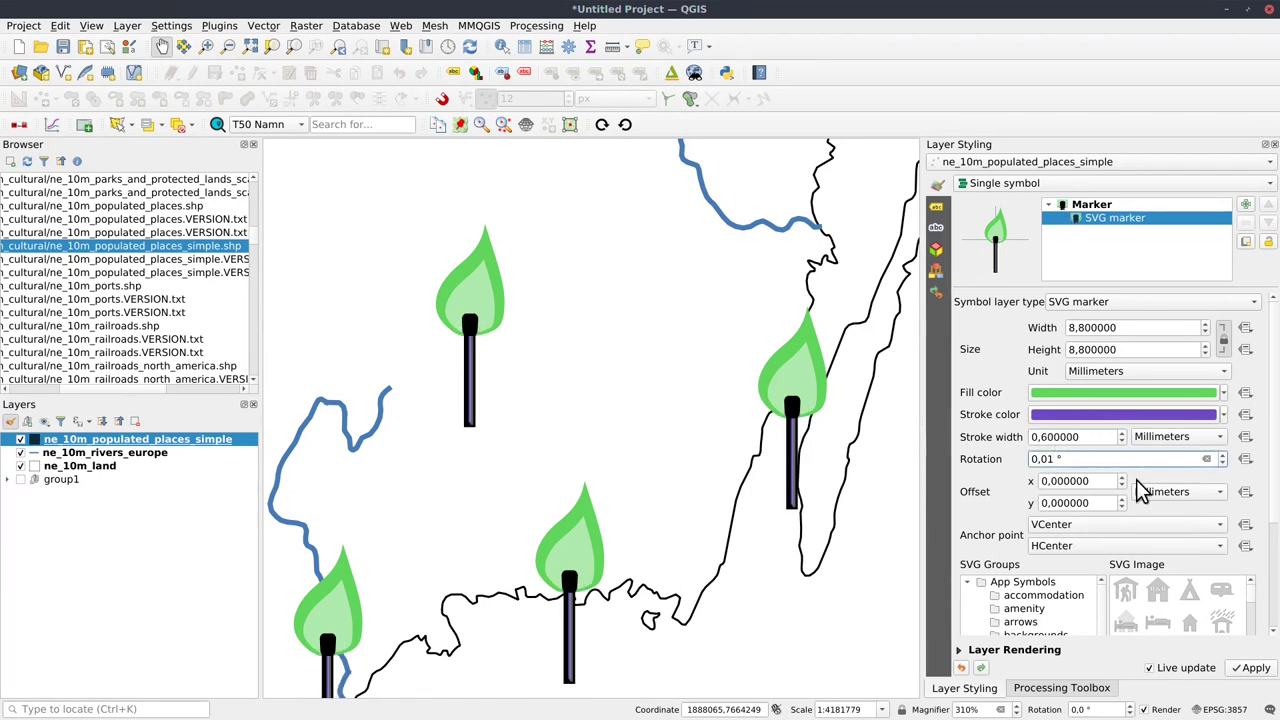
{"action": "key", "text": "BackSpace"}
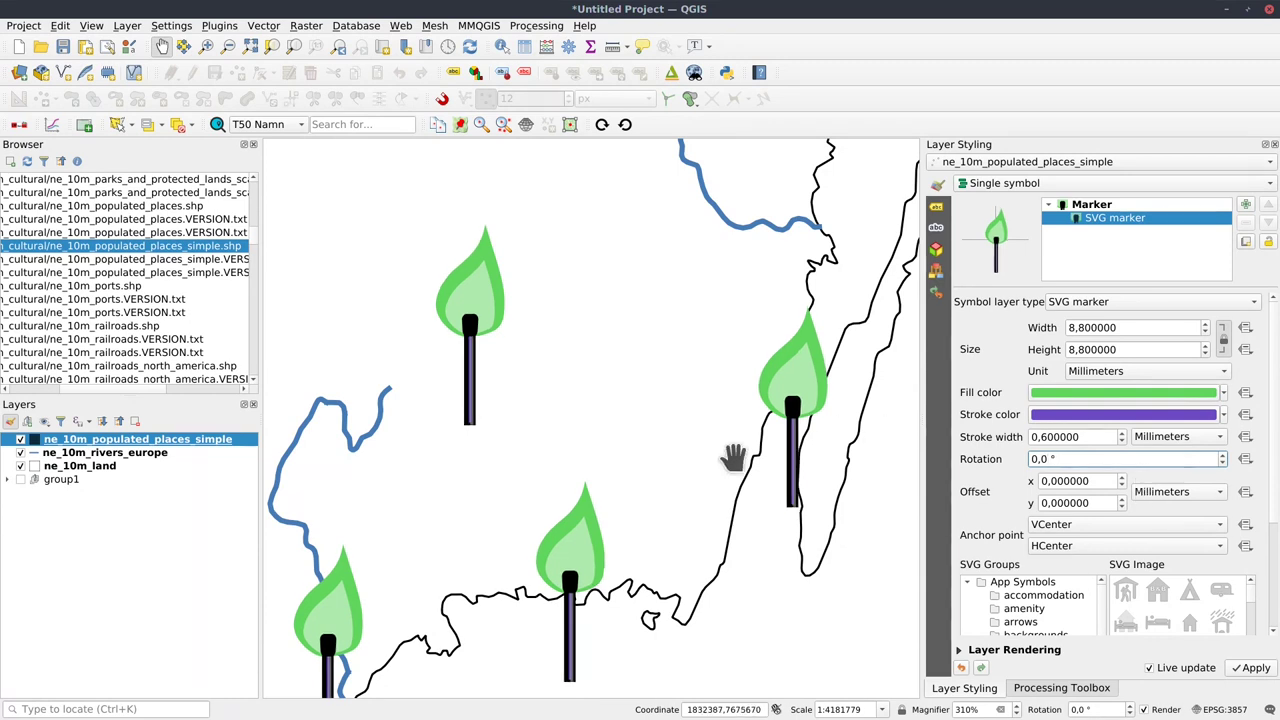
{"action": "scroll", "coordinate": [1054, 436], "scroll_direction": "down", "scroll_amount": 3}
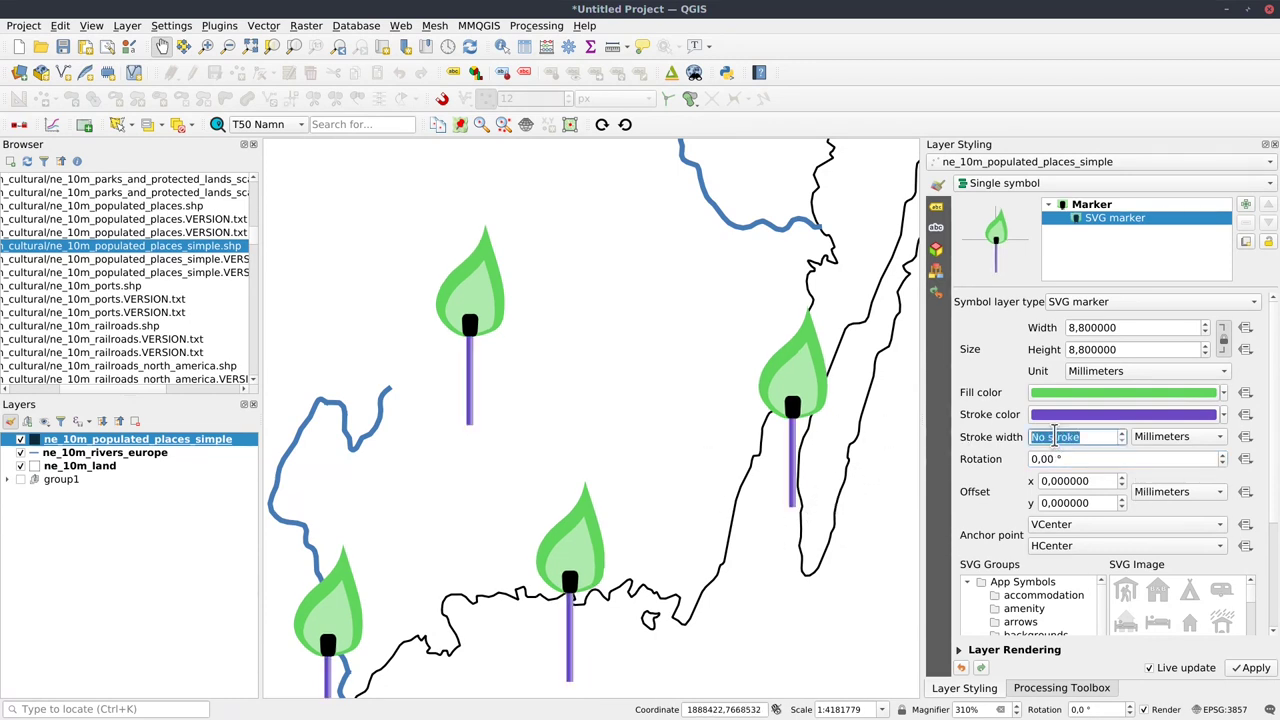
{"action": "scroll", "coordinate": [1054, 436], "scroll_direction": "up", "scroll_amount": 5}
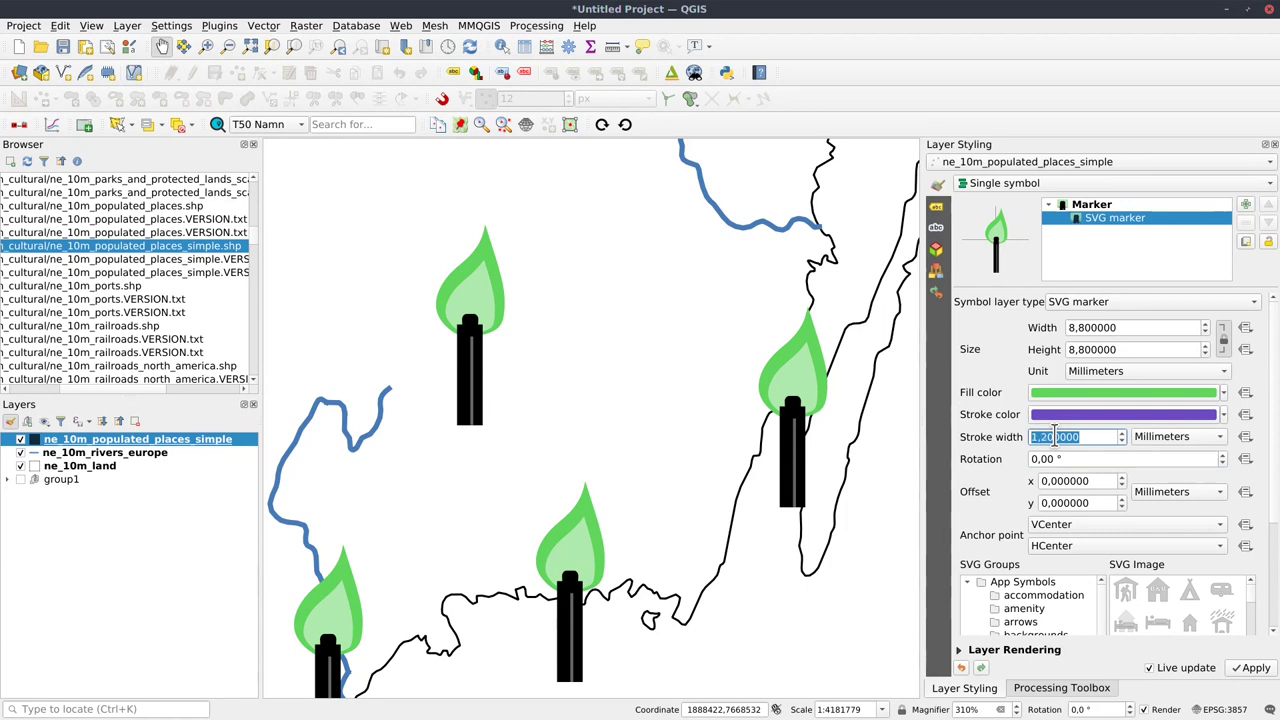
{"action": "scroll", "coordinate": [1054, 436], "scroll_direction": "down", "scroll_amount": 6}
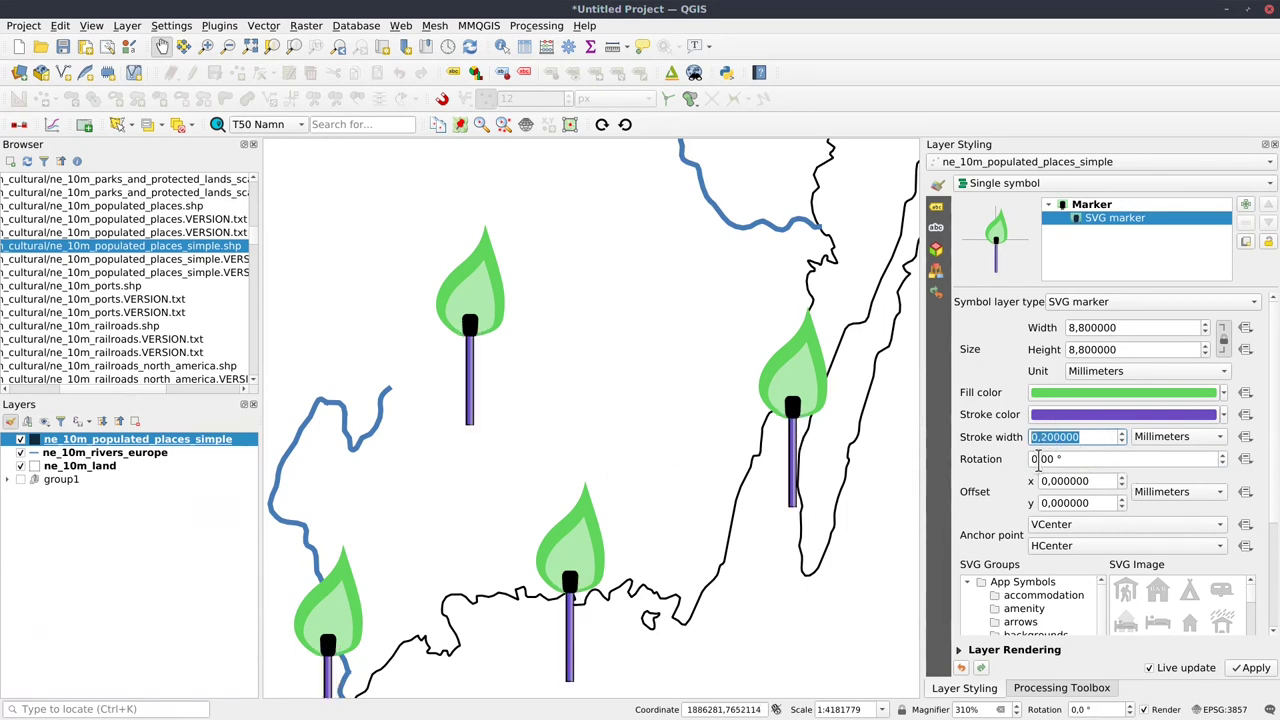
{"action": "left_click", "coordinate": [702, 492]}
Re-centre the map on the matches and lighten the sticks' purple stroke colour.
{"action": "left_click_drag", "start_coordinate": [702, 492], "coordinate": [663, 471]}
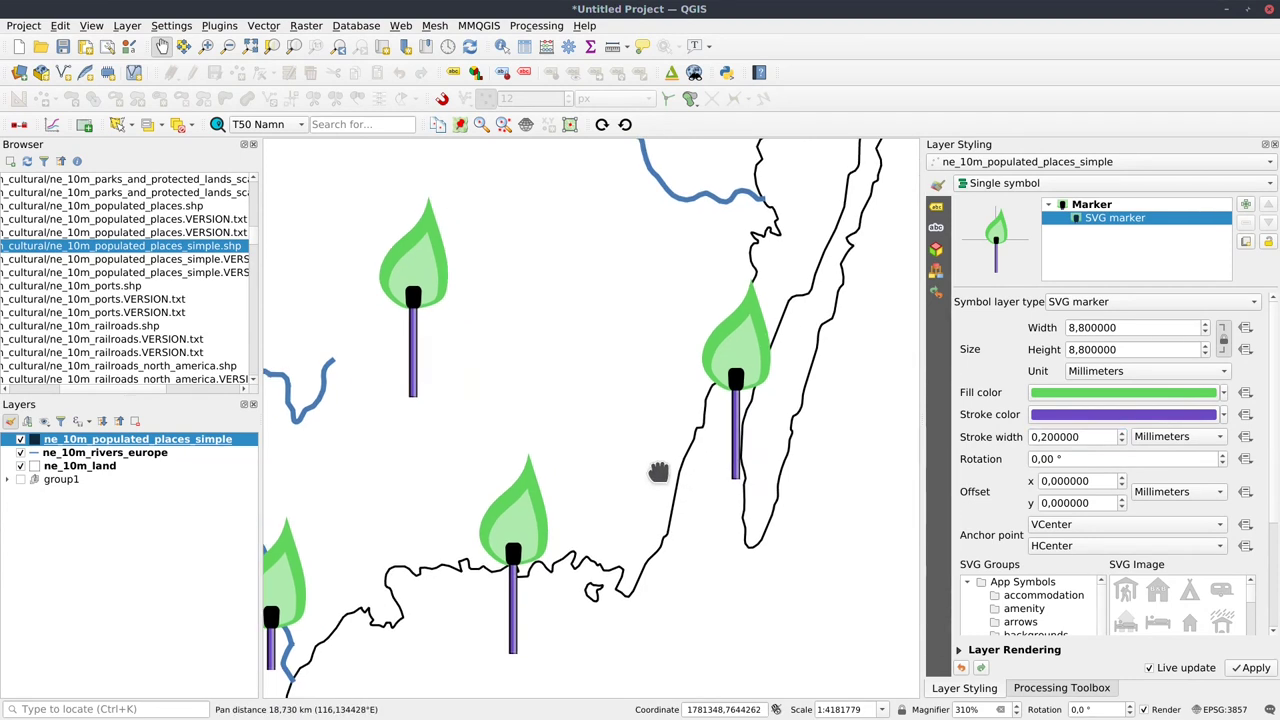
{"action": "left_click_drag", "start_coordinate": [491, 406], "coordinate": [595, 464]}
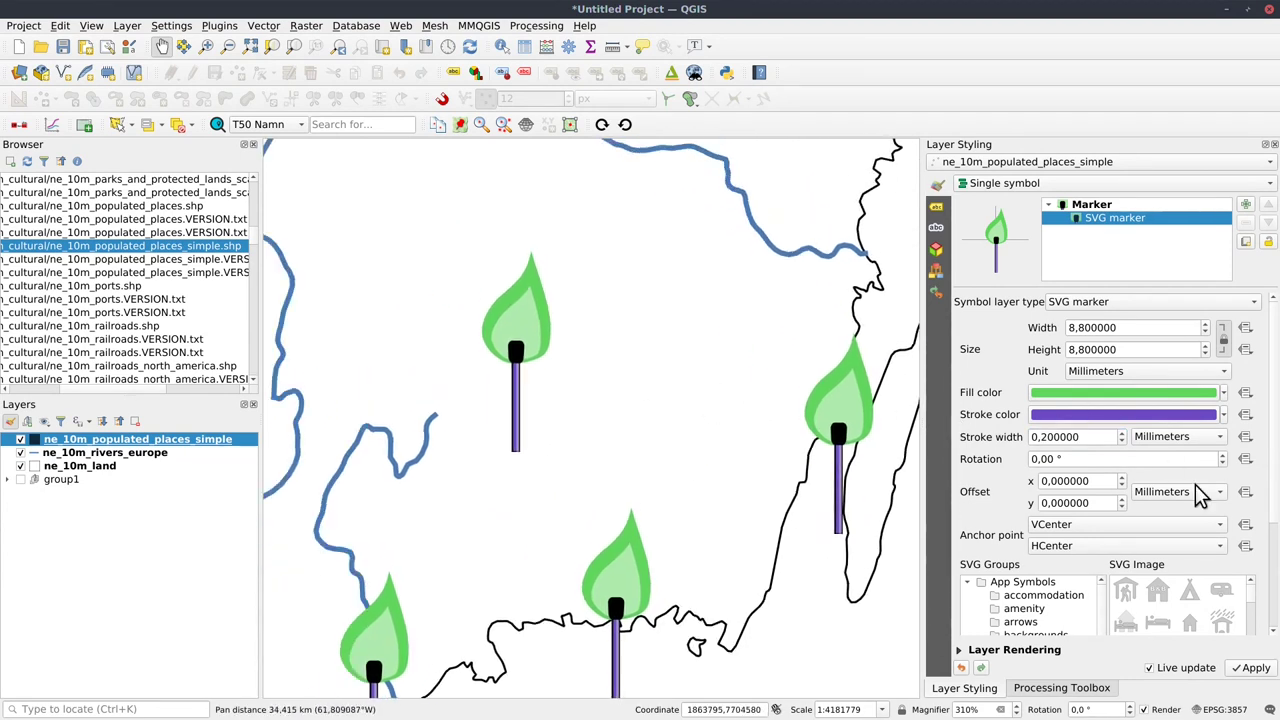
{"action": "left_click", "coordinate": [1223, 414]}
{"action": "mouse_move", "coordinate": [1113, 488]}
{"action": "left_mouse_down"}
{"action": "mouse_move", "coordinate": [1090, 480]}
{"action": "mouse_move", "coordinate": [1102, 495]}
{"action": "left_mouse_up"}
{"action": "left_click", "coordinate": [677, 351]}
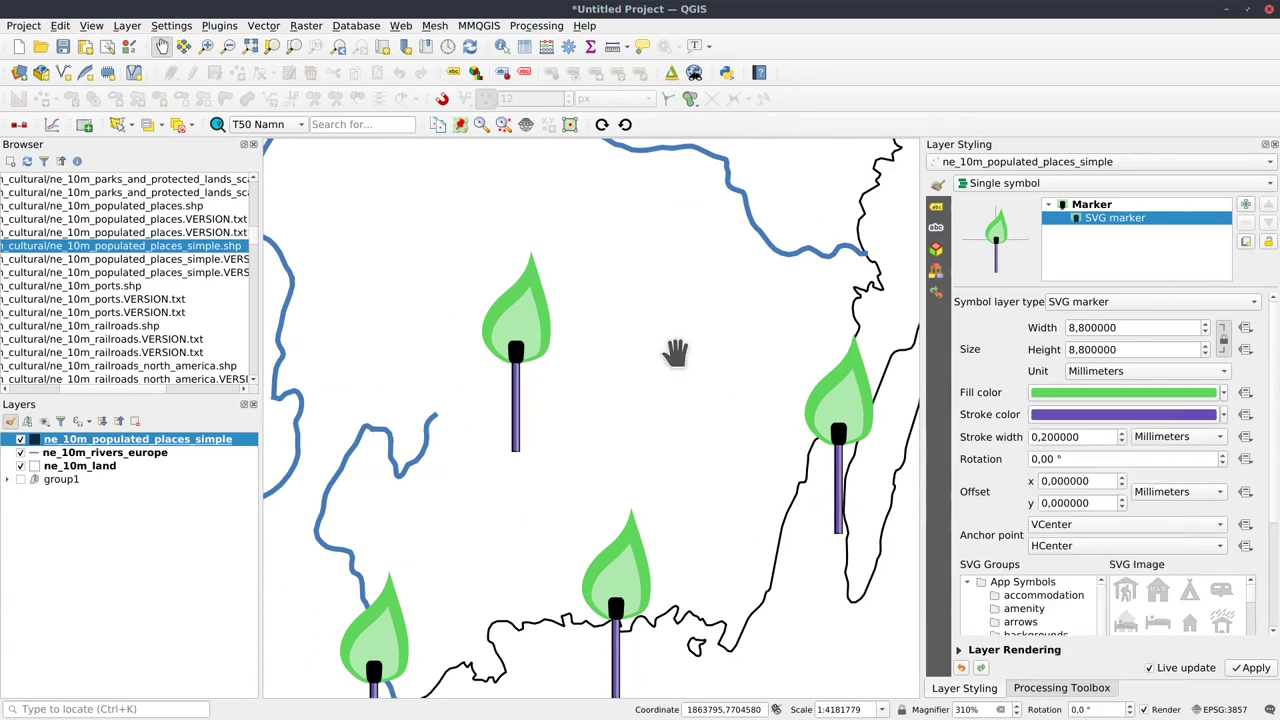
{"action": "mouse_move", "coordinate": [691, 416]}
{"action": "left_mouse_down"}
{"action": "mouse_move", "coordinate": [671, 394]}
{"action": "mouse_move", "coordinate": [654, 404]}
{"action": "mouse_move", "coordinate": [666, 437]}
{"action": "mouse_move", "coordinate": [678, 360]}
{"action": "left_mouse_up"}
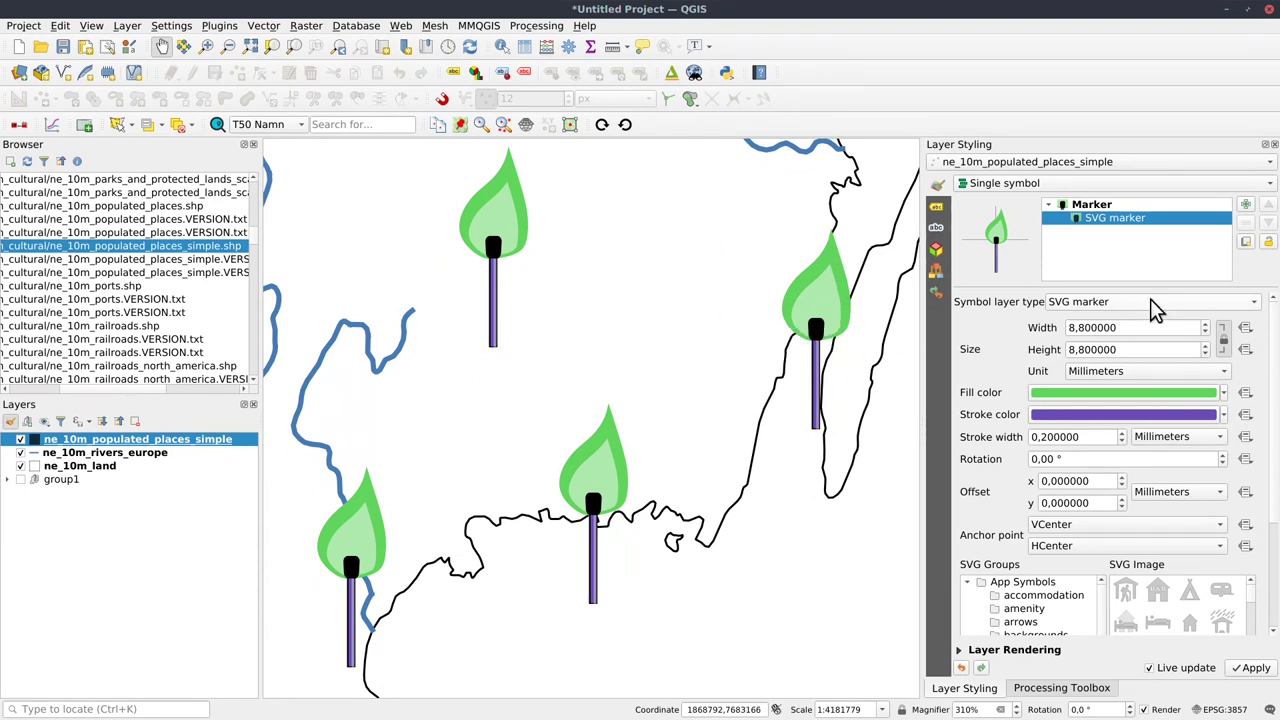
Use Embed File on the SVG path to embed match.svg, then review the 8,8 mm marker symbol.
{"action": "scroll", "coordinate": [1266, 565], "scroll_direction": "down", "scroll_amount": 5}
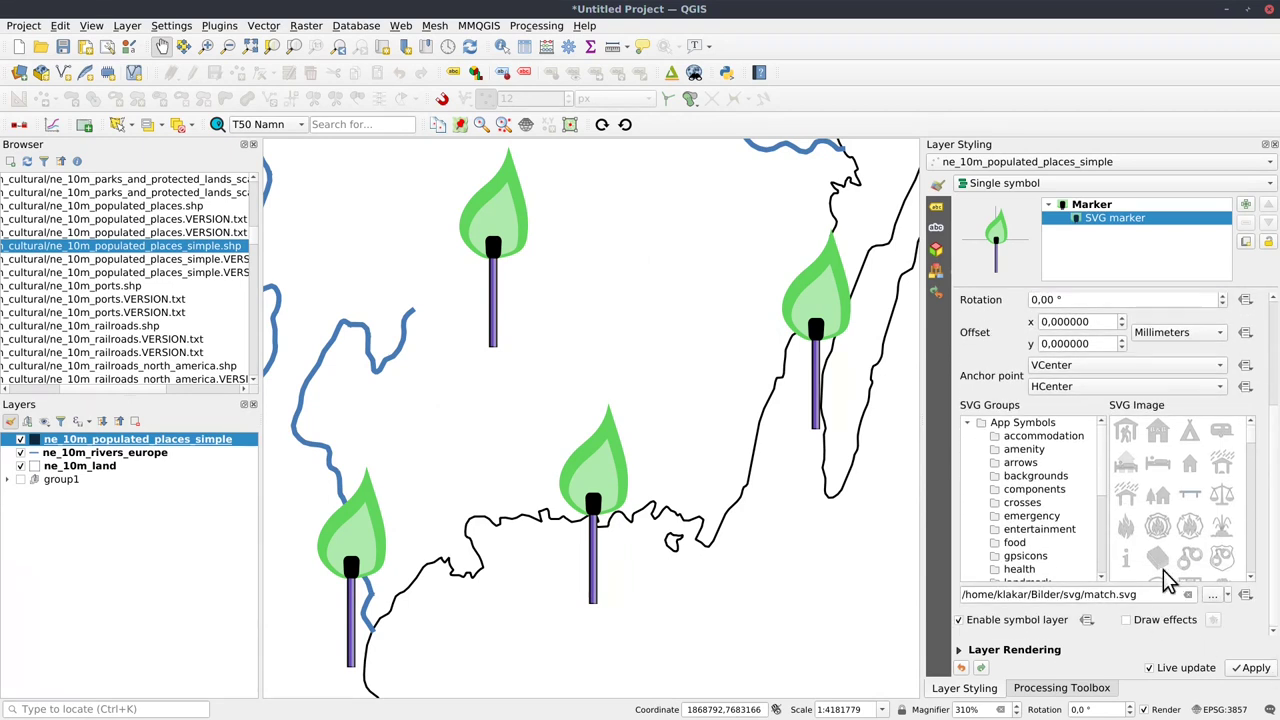
{"action": "left_click_drag", "start_coordinate": [1137, 594], "coordinate": [969, 594]}
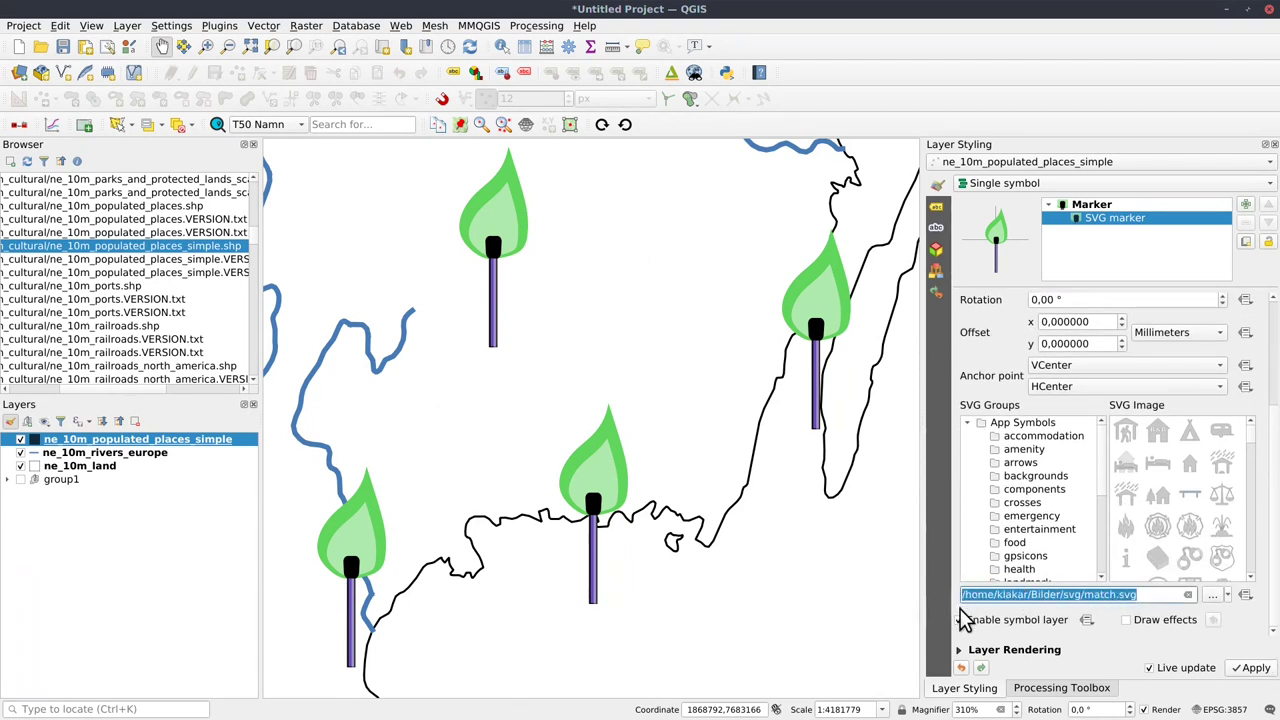
{"action": "left_click", "coordinate": [1227, 594]}
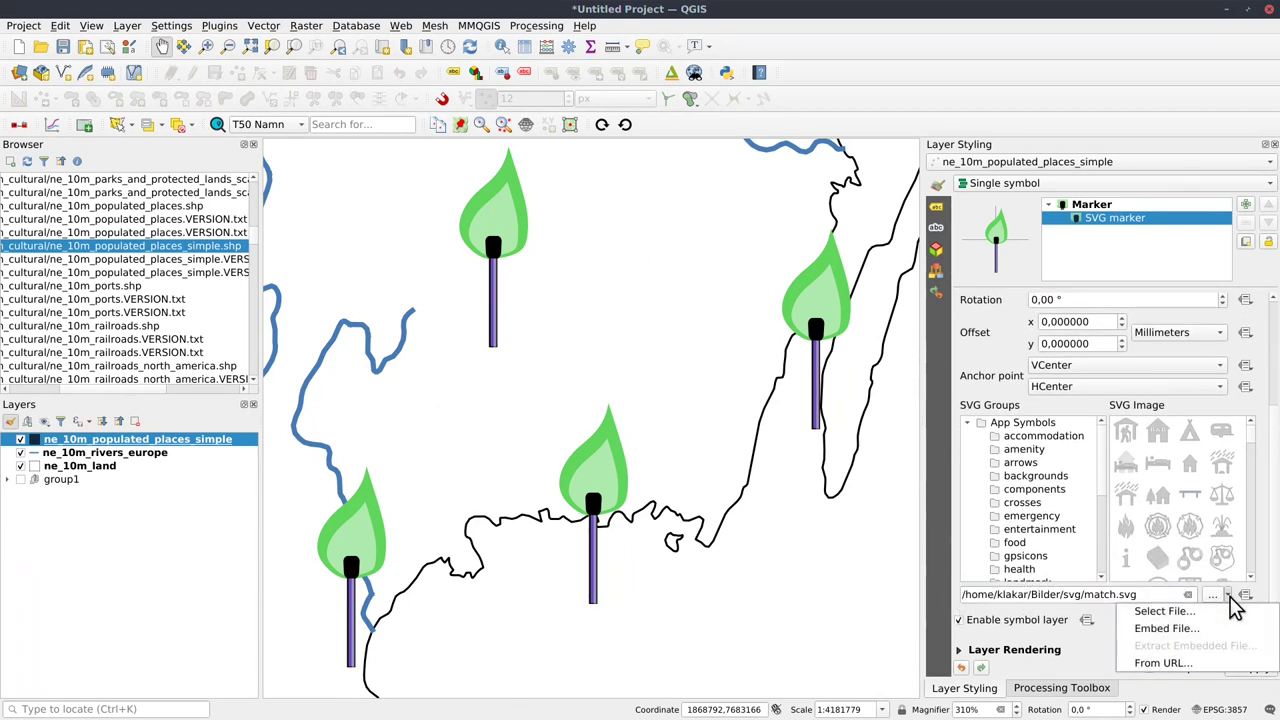
{"action": "left_click", "coordinate": [1165, 629]}
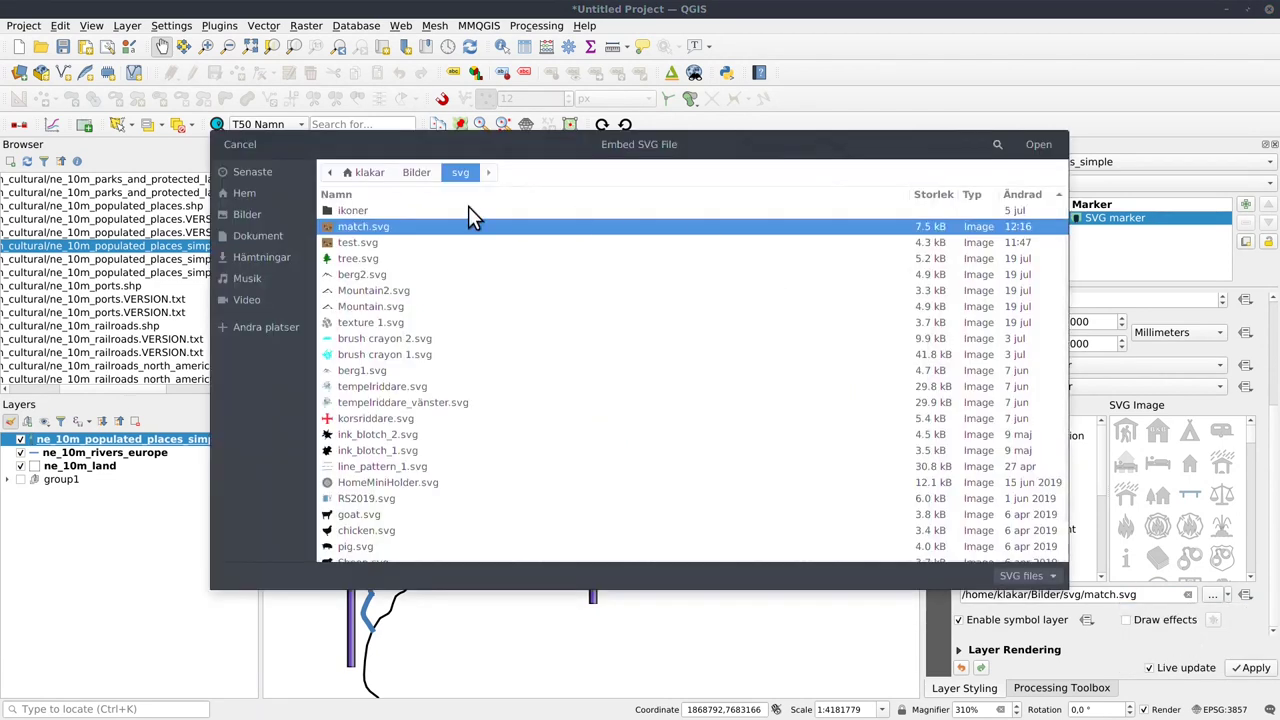
{"action": "double_click", "coordinate": [342, 226]}
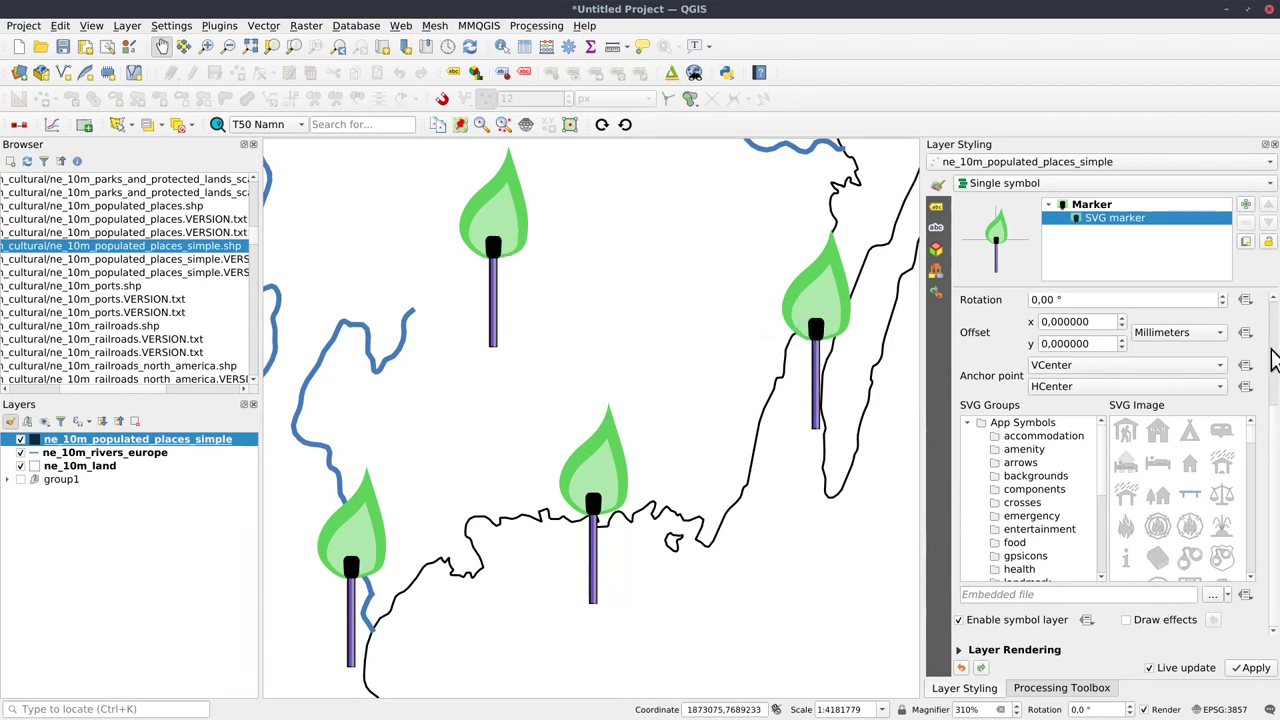
{"action": "scroll", "coordinate": [1276, 428], "scroll_direction": "up", "scroll_amount": 5}
{"action": "left_click", "coordinate": [1074, 204]}
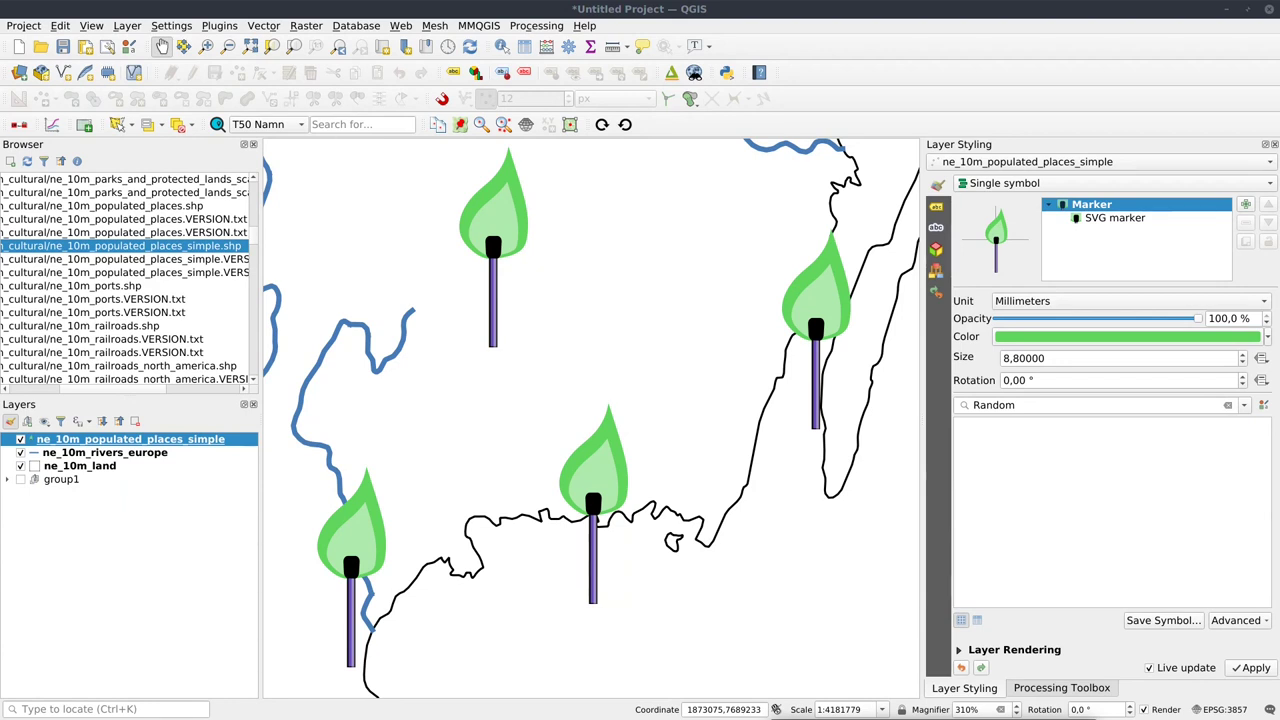
{"action": "left_click", "coordinate": [220, 26]}
Open the Style Manager and filter it to symbols tagged test.
{"action": "mouse_move", "coordinate": [172, 27]}
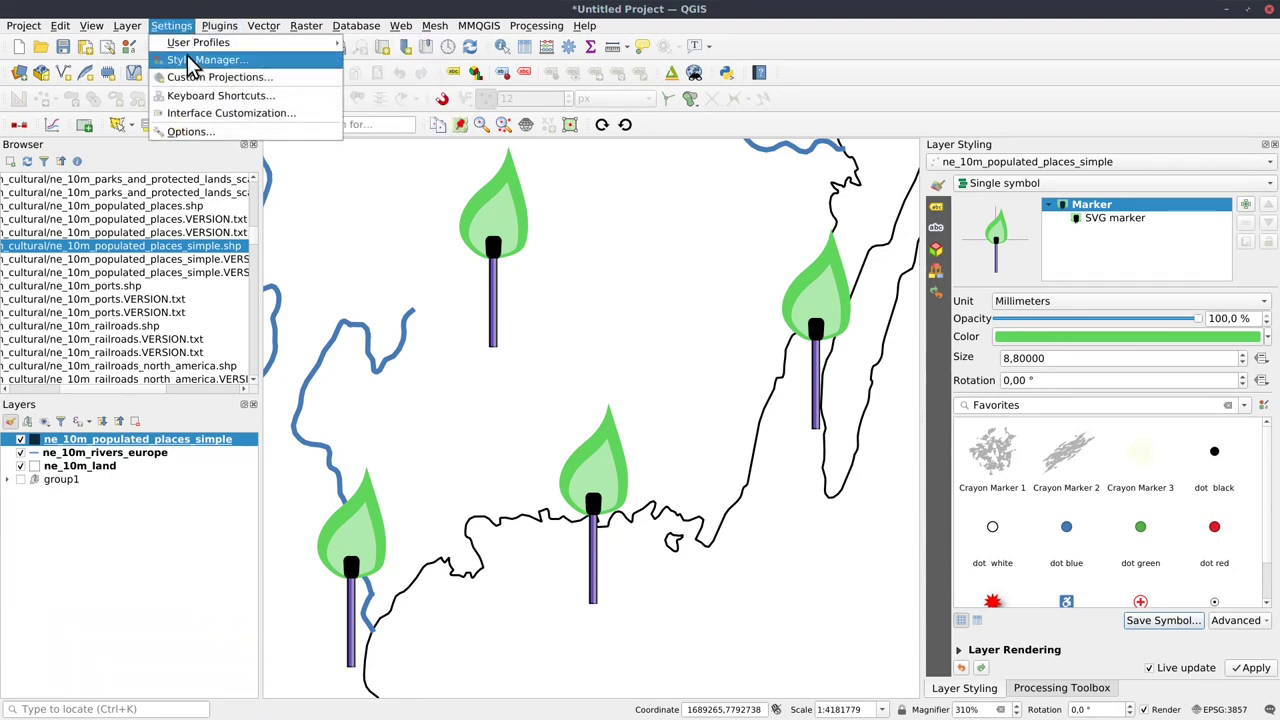
{"action": "left_click", "coordinate": [192, 60]}
{"action": "left_click_drag", "start_coordinate": [496, 150], "coordinate": [675, 150]}
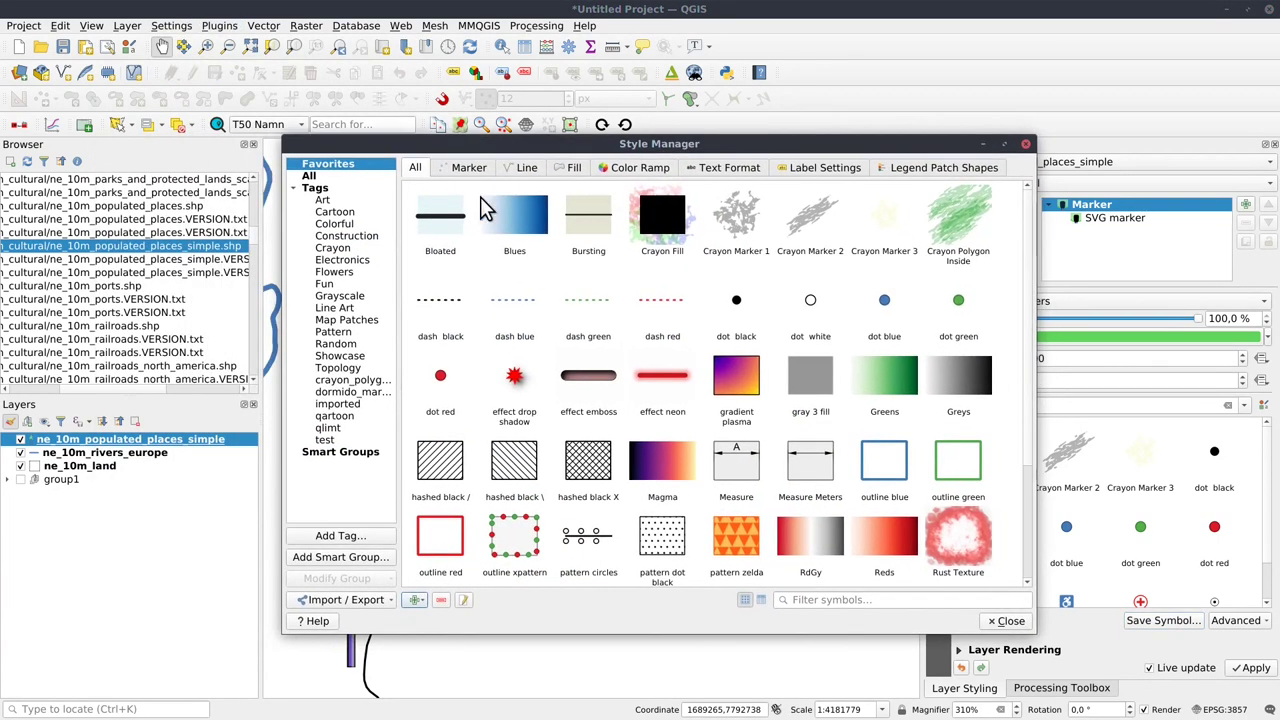
{"action": "left_click", "coordinate": [324, 441]}
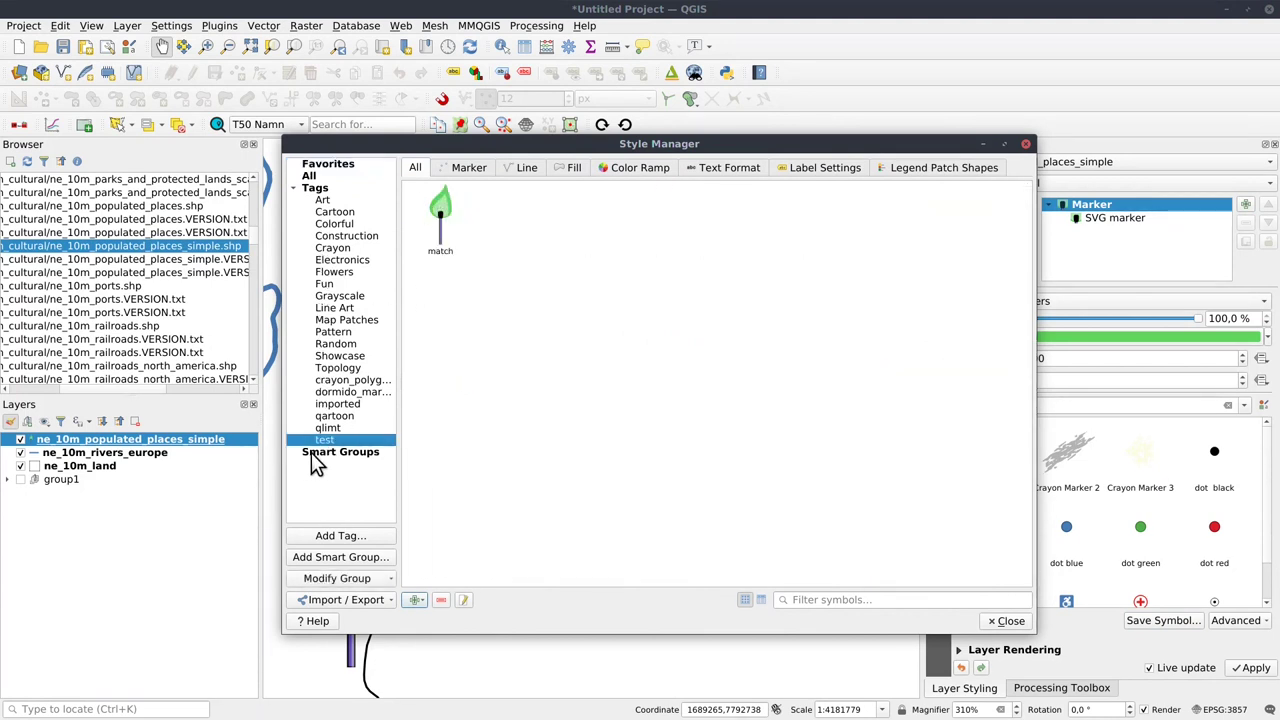
{"action": "mouse_move", "coordinate": [446, 236]}
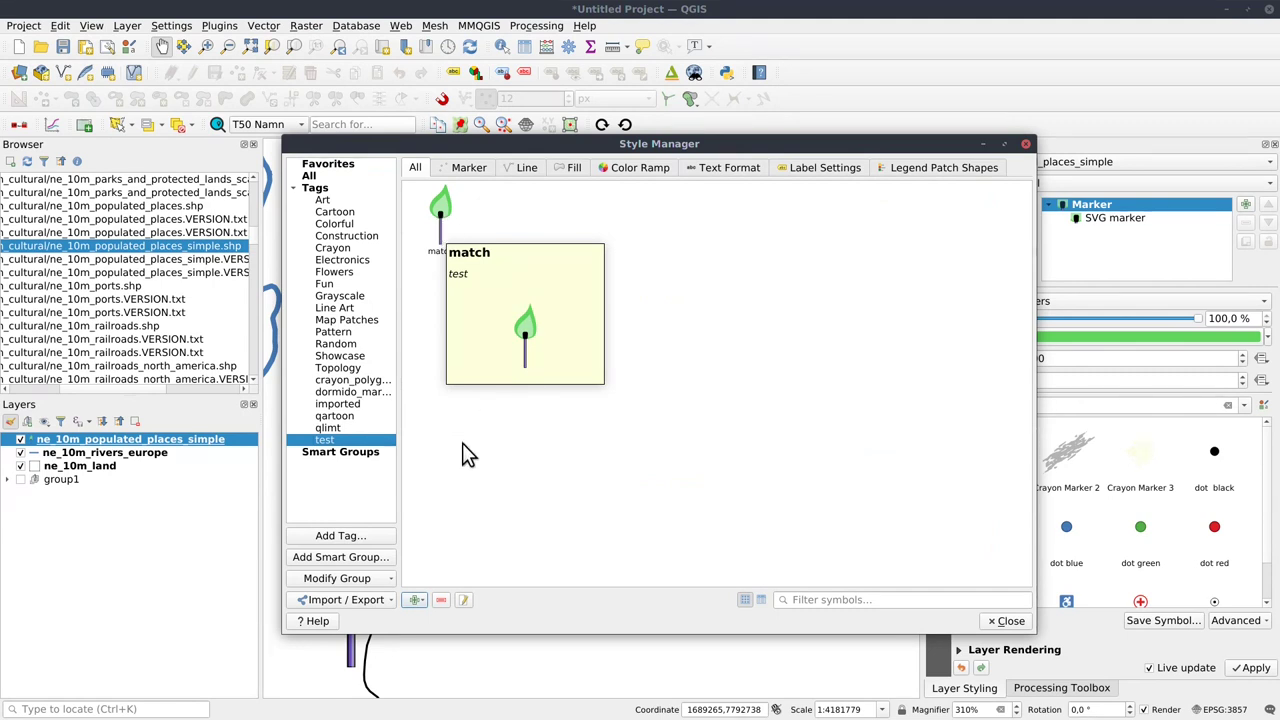
Export items, selecting the test group's symbols by group for the export file.
{"action": "left_click", "coordinate": [346, 600]}
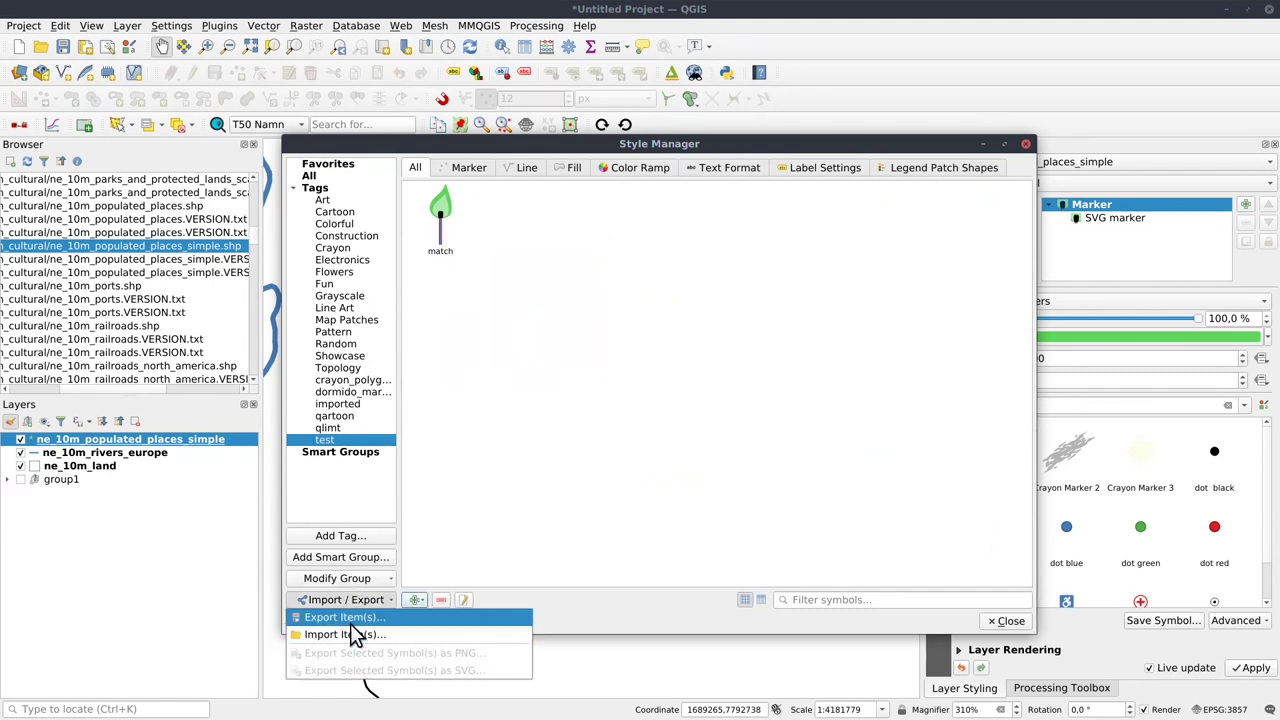
{"action": "left_click", "coordinate": [350, 634]}
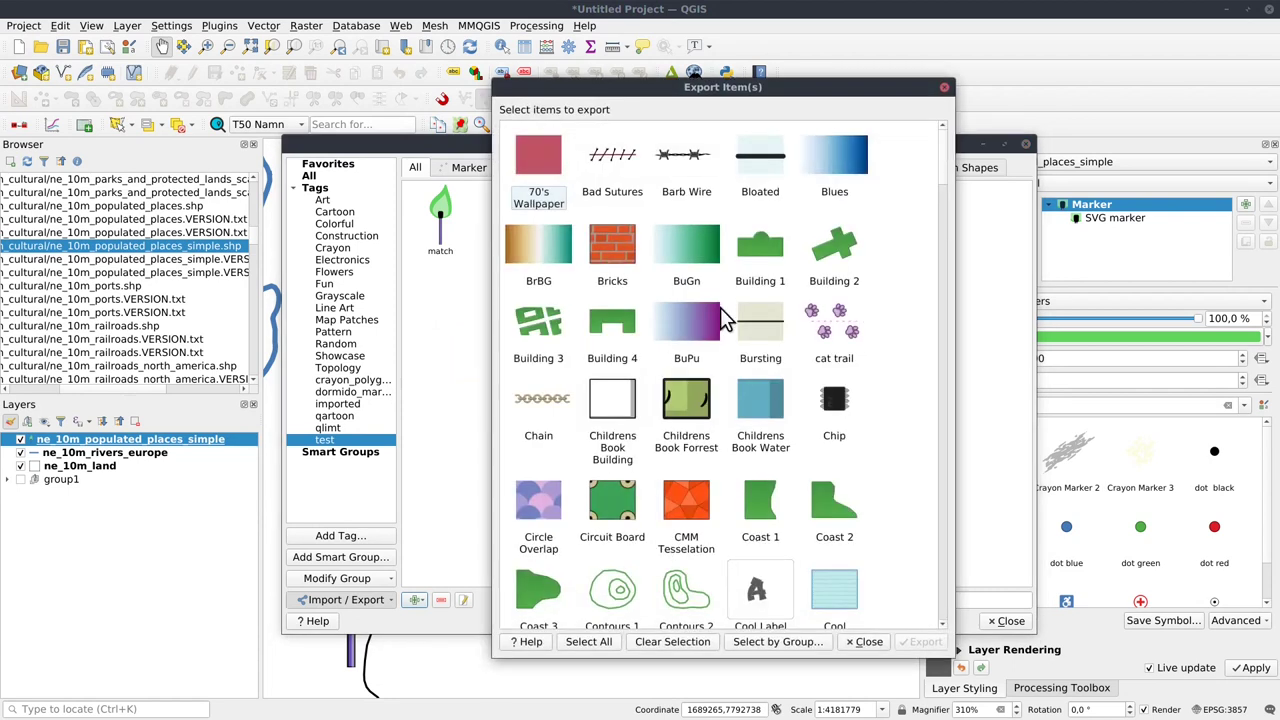
{"action": "left_click", "coordinate": [800, 645]}
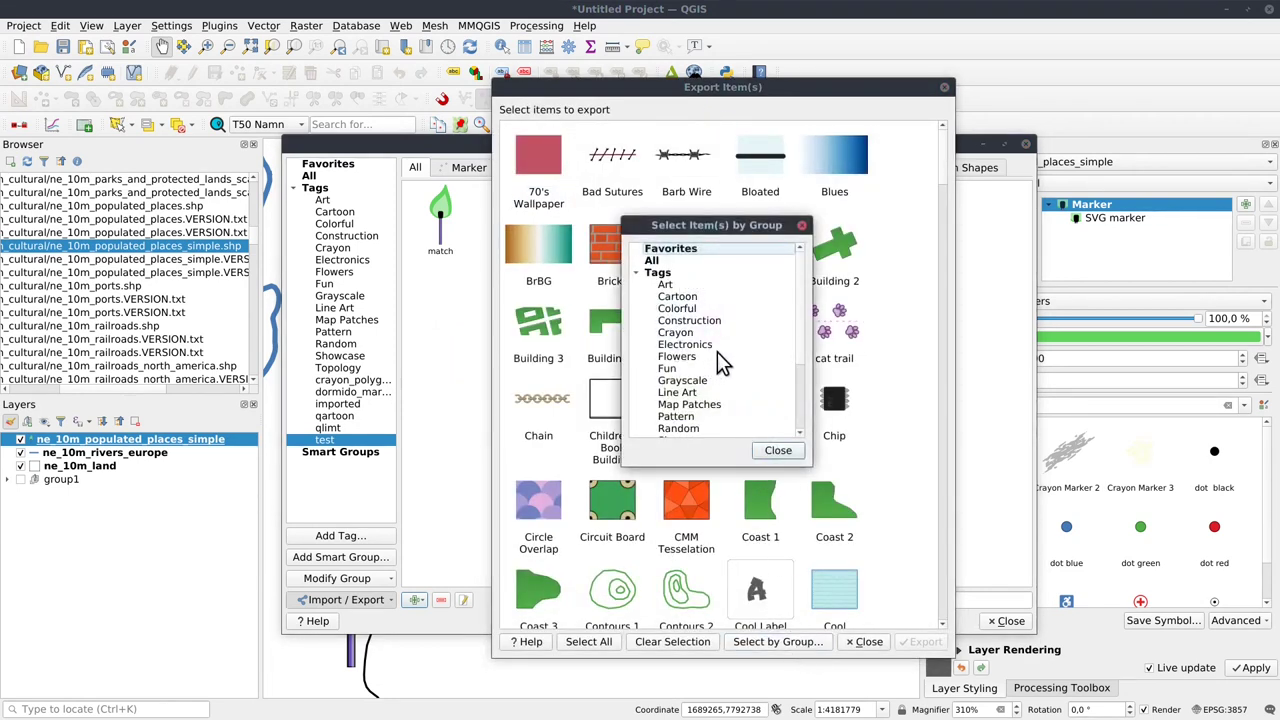
{"action": "scroll", "coordinate": [700, 370], "scroll_direction": "down", "scroll_amount": 3}
{"action": "left_click", "coordinate": [672, 416]}
{"action": "left_click", "coordinate": [773, 451]}
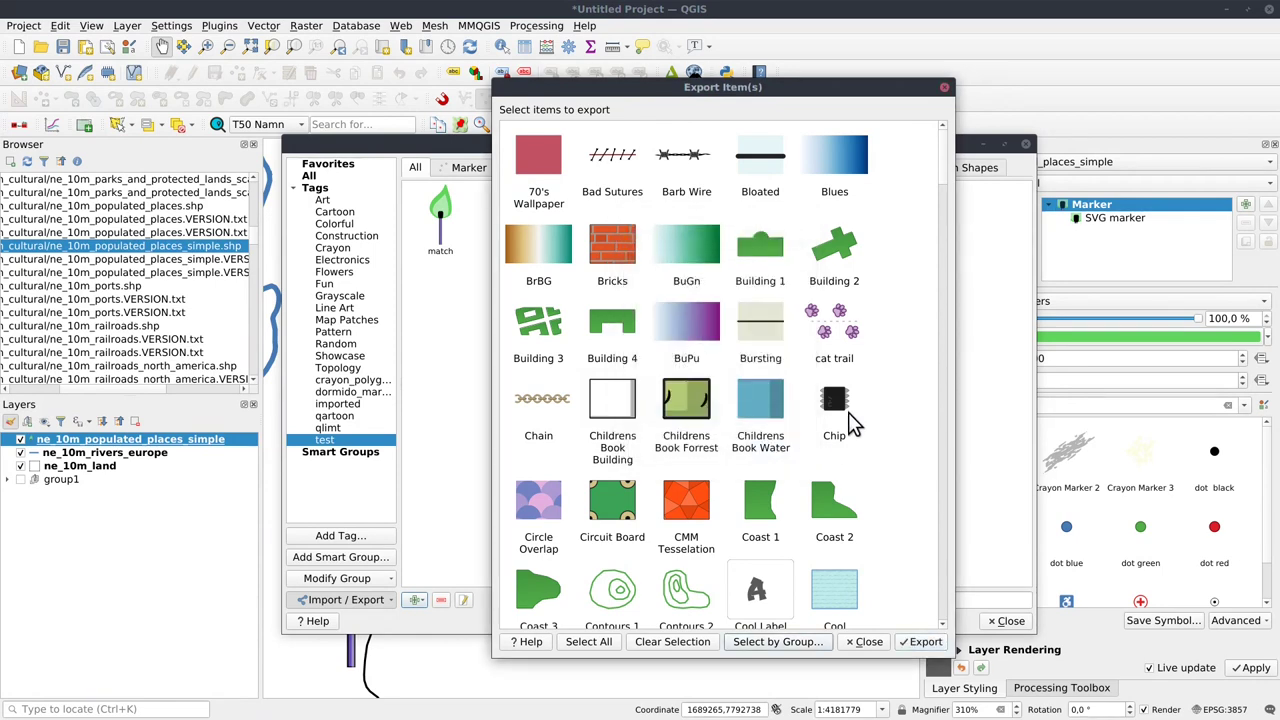
{"action": "left_click_drag", "start_coordinate": [945, 166], "coordinate": [931, 392]}
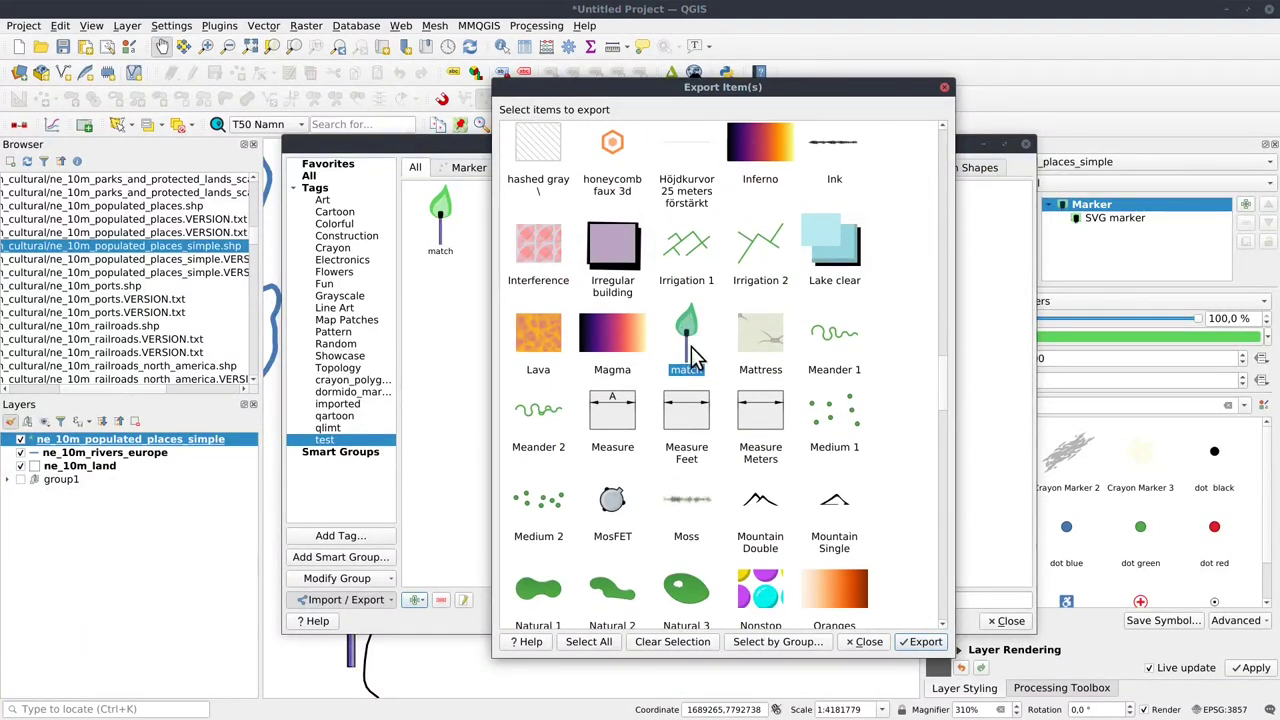
{"action": "left_click", "coordinate": [928, 643]}
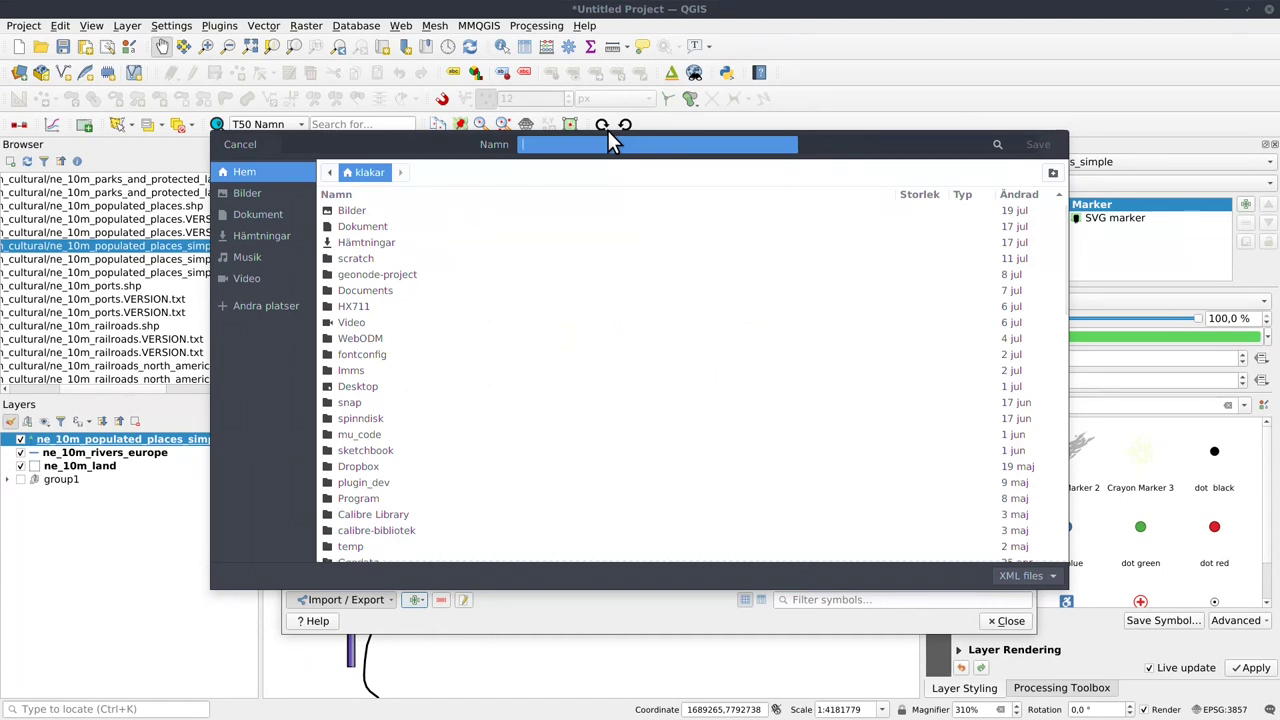
Save the export as match.xml, acknowledge the success message, and close the Style Manager.
{"action": "type", "text": "match"}
{"action": "left_click", "coordinate": [1038, 145]}
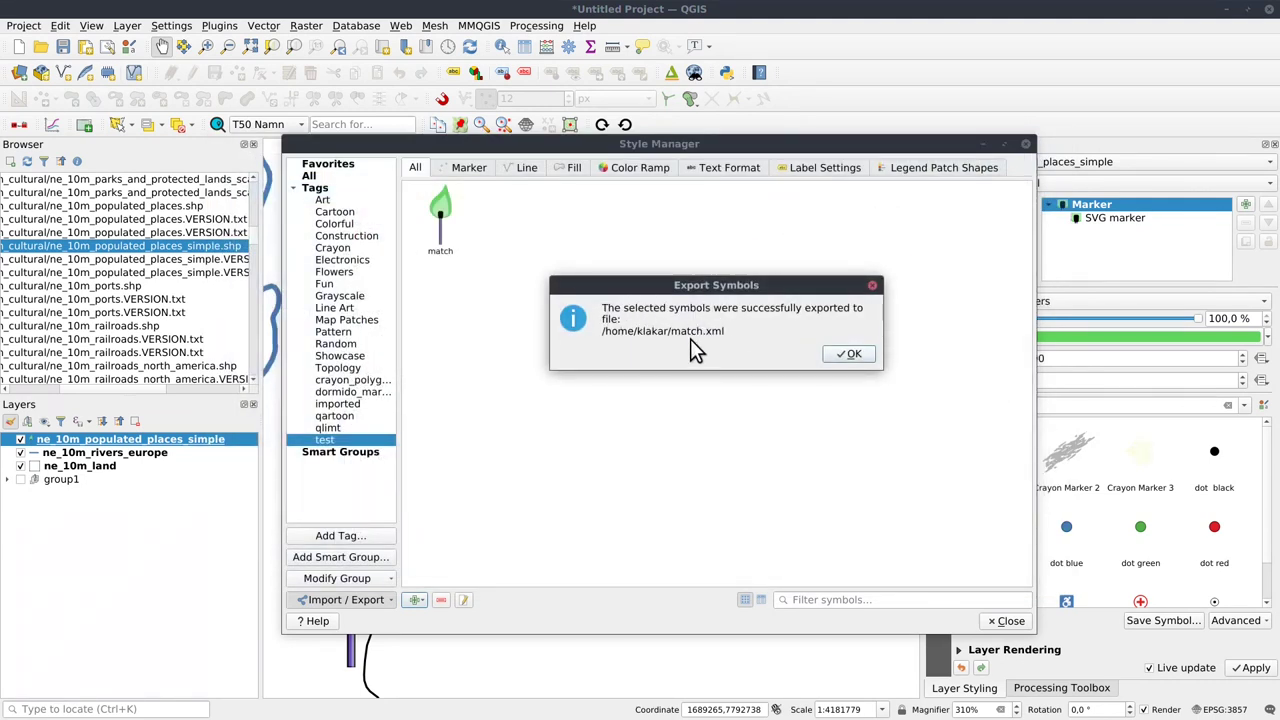
{"action": "left_click", "coordinate": [857, 358]}
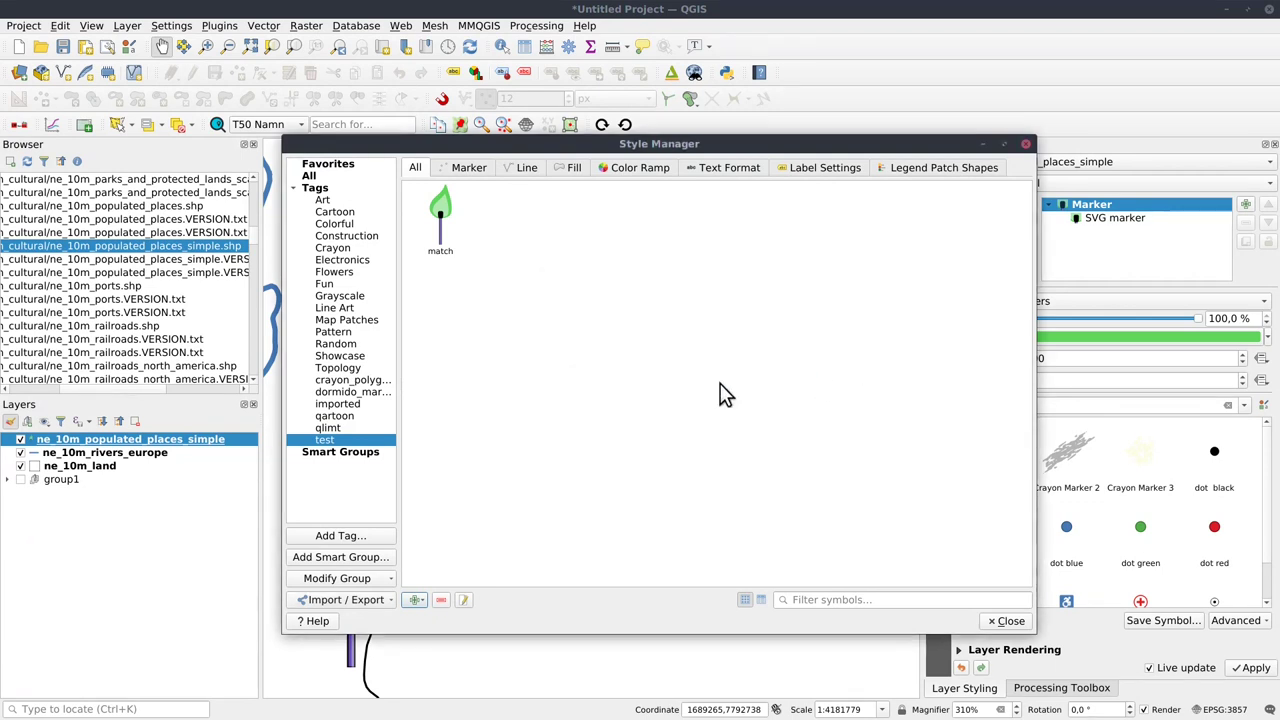
{"action": "left_click", "coordinate": [377, 606]}
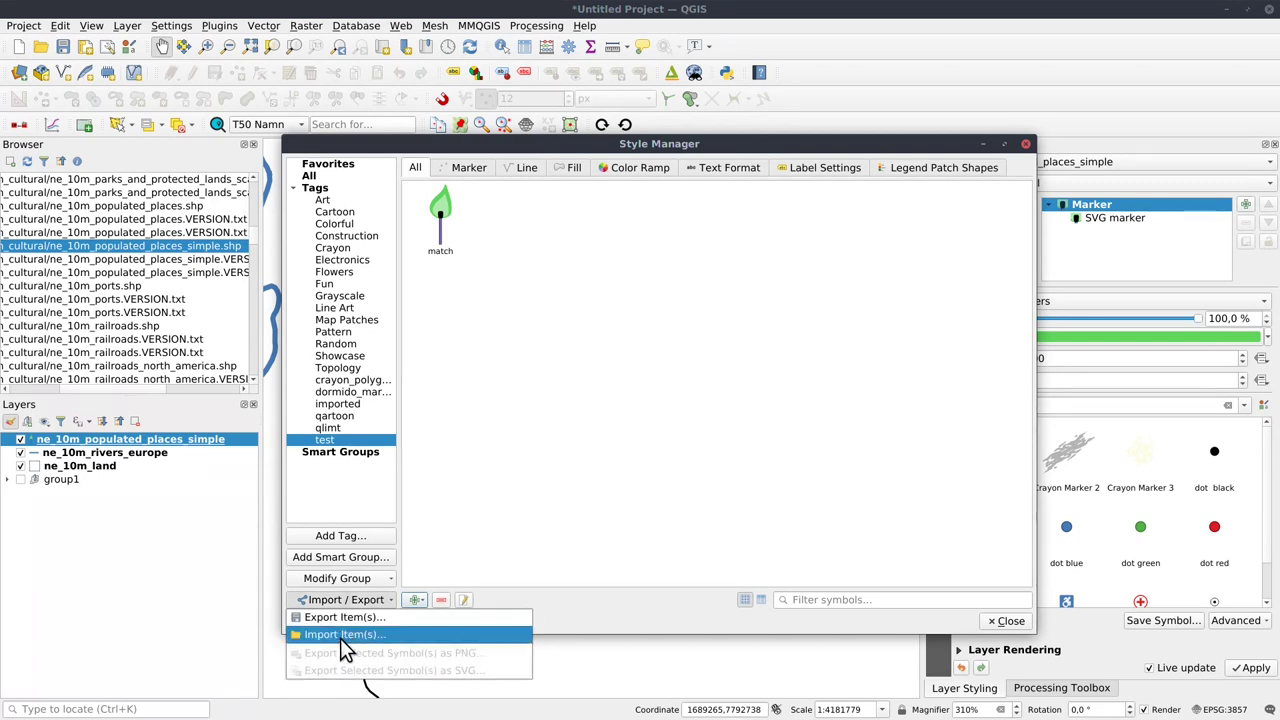
{"action": "key", "text": "Escape"}
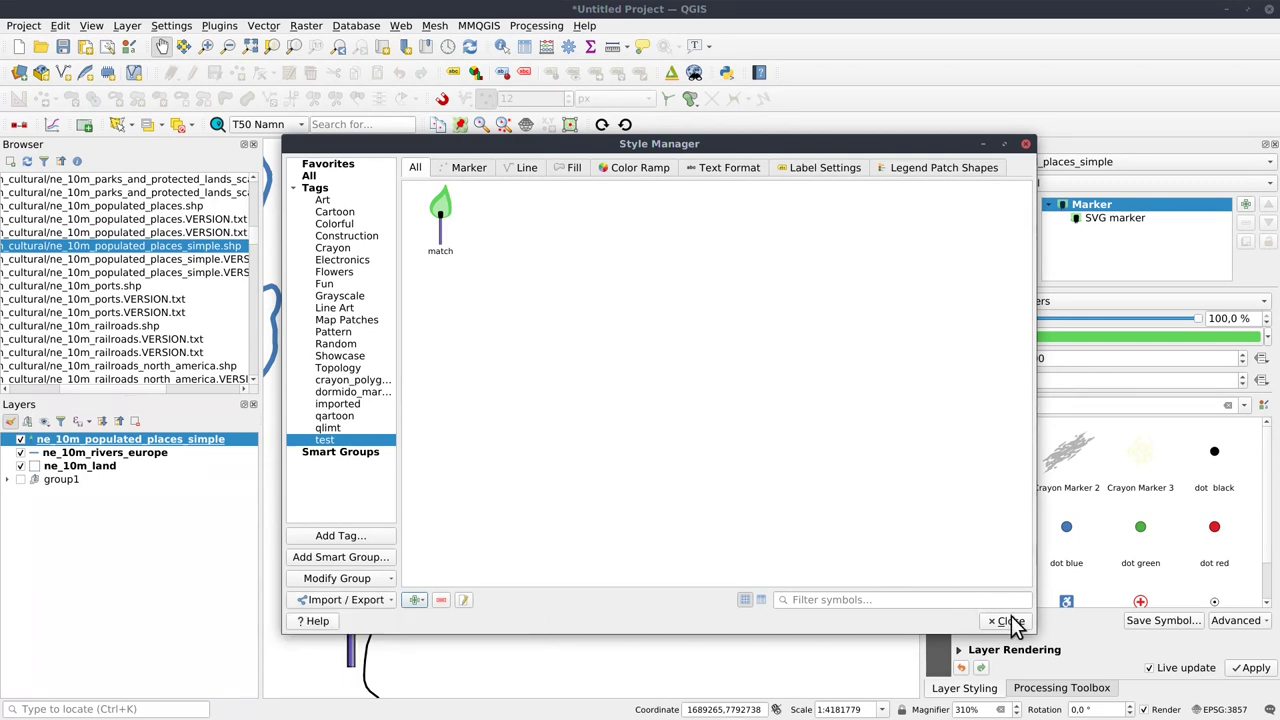
{"action": "left_click", "coordinate": [1010, 622]}
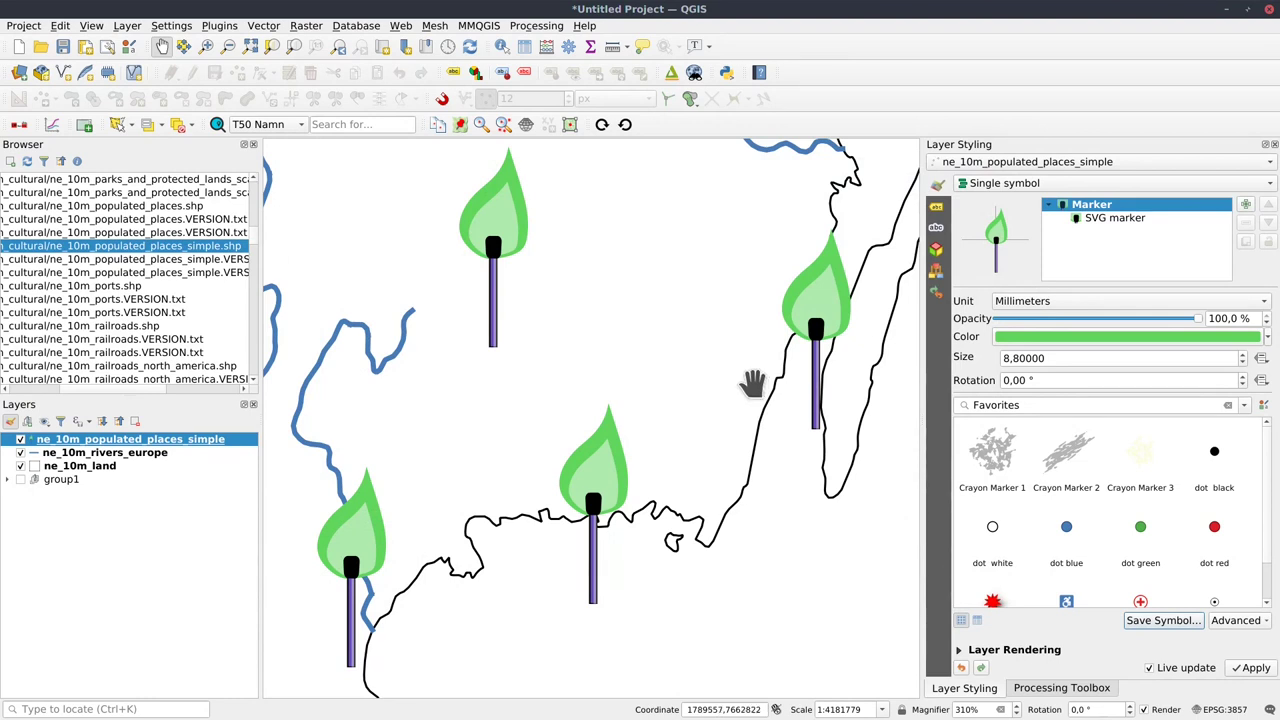
Copy the Selection_styles.xml GitHub address from Firefox and go back to QGIS.
{"action": "key", "text": "alt+Tab"}
{"action": "key", "text": "alt+Tab"}
{"action": "key", "text": "alt+Tab"}
{"action": "key", "text": "alt+Tab"}
{"action": "key", "text": "alt+Tab"}
{"action": "key", "text": "alt+Tab"}
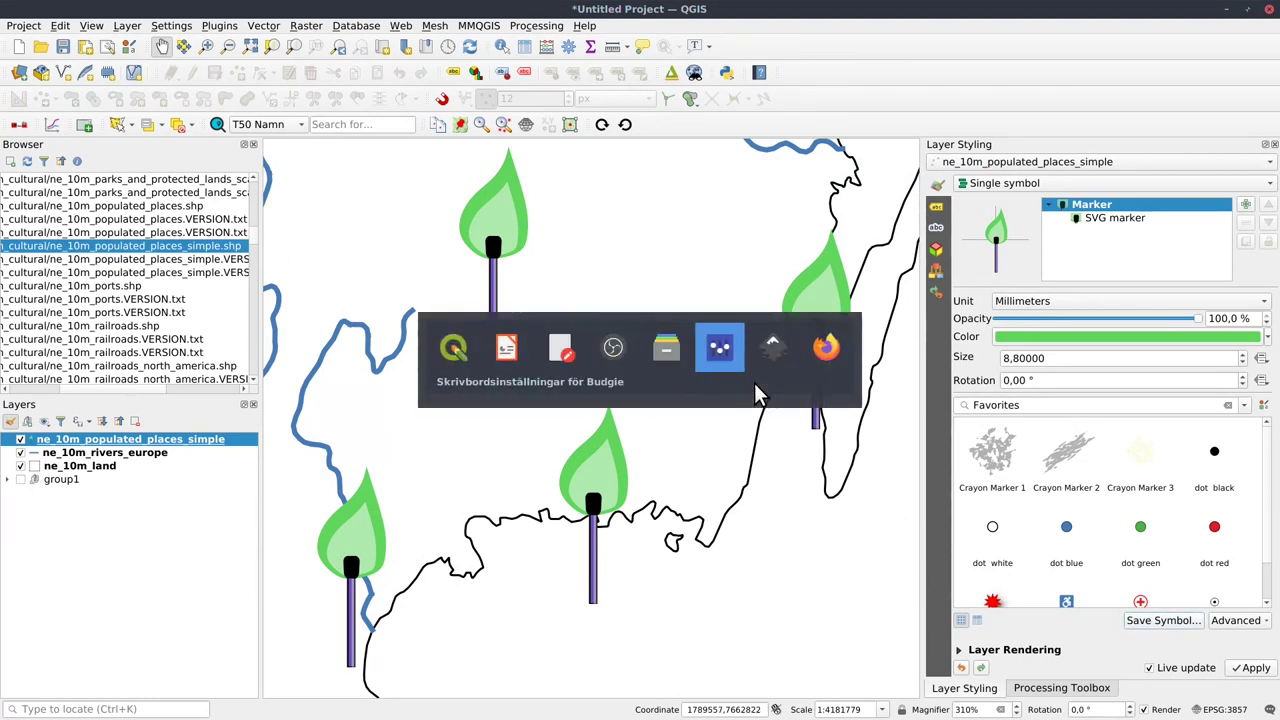
{"action": "key", "text": "alt+Tab"}
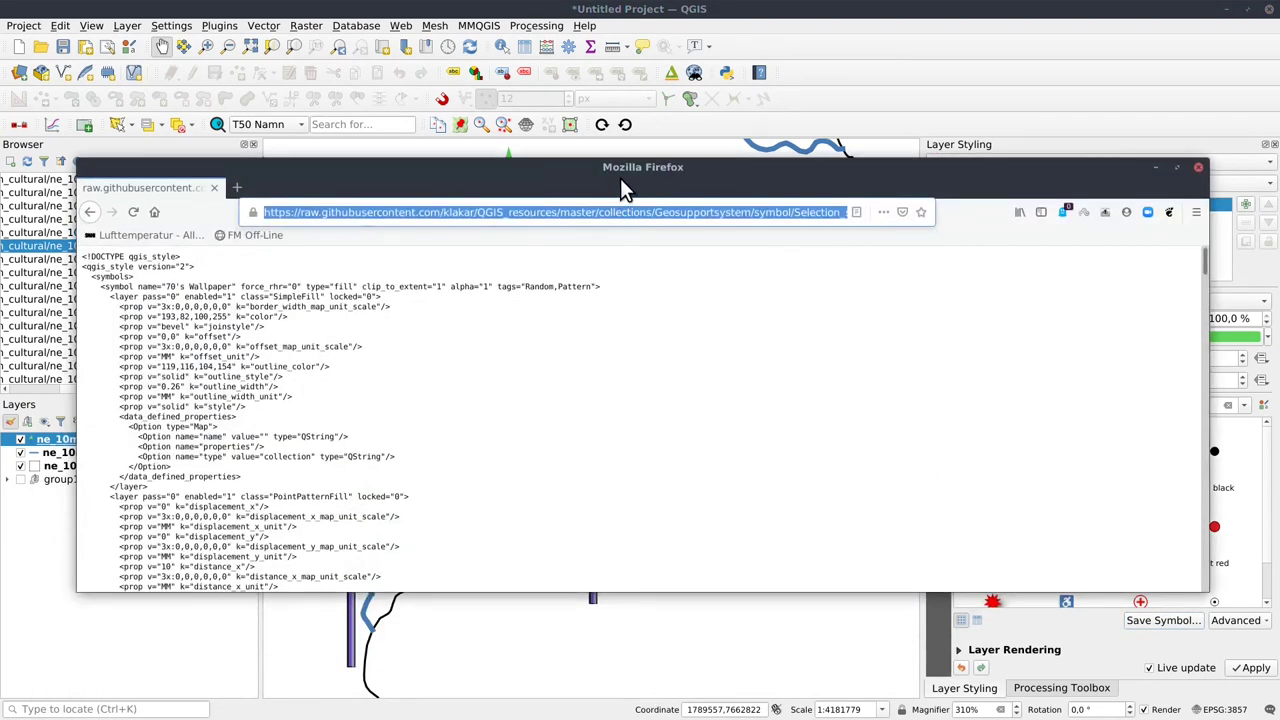
{"action": "mouse_move", "coordinate": [593, 172]}
{"action": "left_mouse_down"}
{"action": "mouse_move", "coordinate": [601, 139]}
{"action": "mouse_move", "coordinate": [627, 171]}
{"action": "mouse_move", "coordinate": [601, 166]}
{"action": "left_mouse_up"}
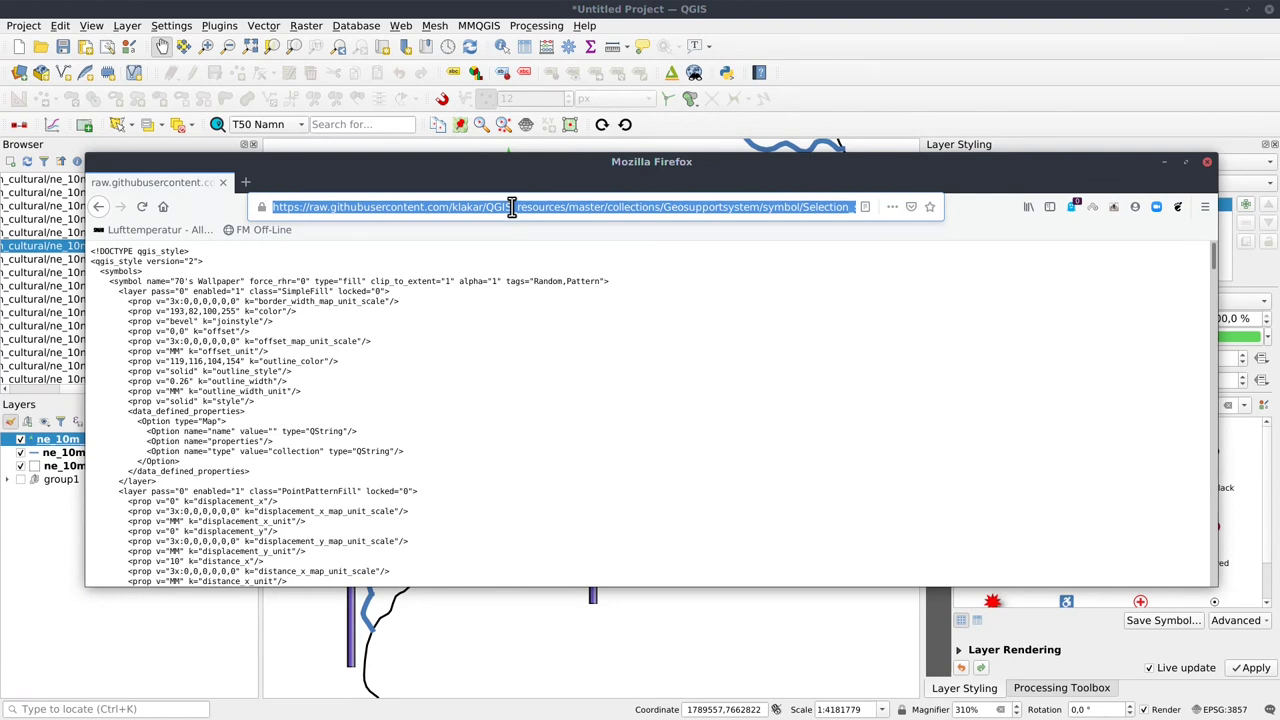
{"action": "right_click", "coordinate": [509, 206]}
{"action": "left_click", "coordinate": [568, 255]}
{"action": "left_click", "coordinate": [886, 23]}
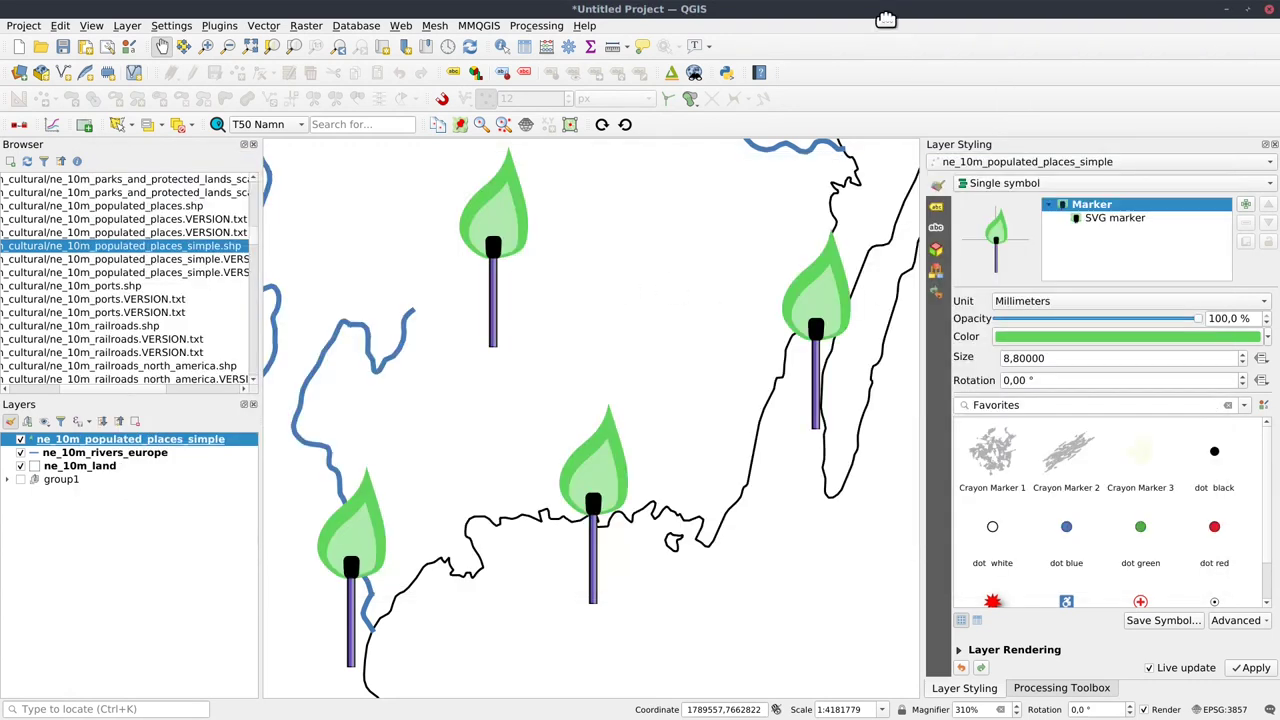
In Style Manager's Import Item(s), fetch symbols from the pasted Selection_styles.xml URL.
{"action": "left_click", "coordinate": [221, 25]}
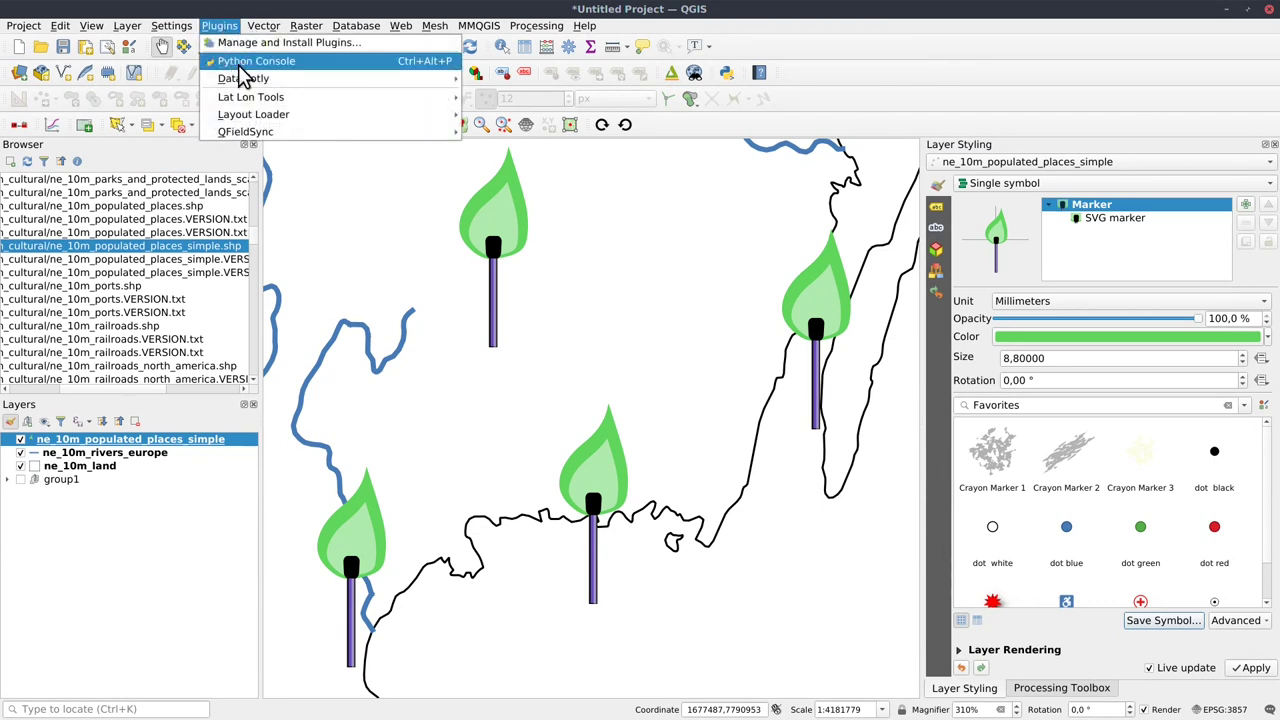
{"action": "mouse_move", "coordinate": [172, 28]}
{"action": "left_click", "coordinate": [180, 62]}
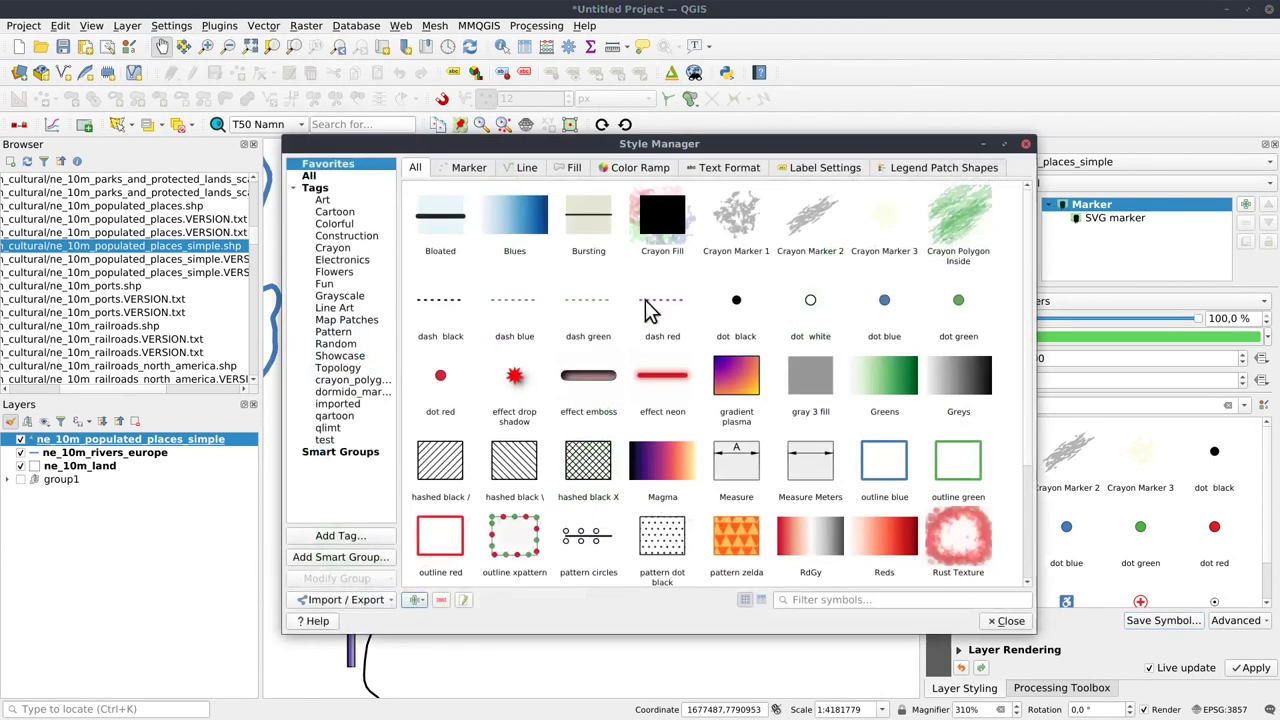
{"action": "left_click", "coordinate": [369, 600]}
{"action": "left_click", "coordinate": [345, 635]}
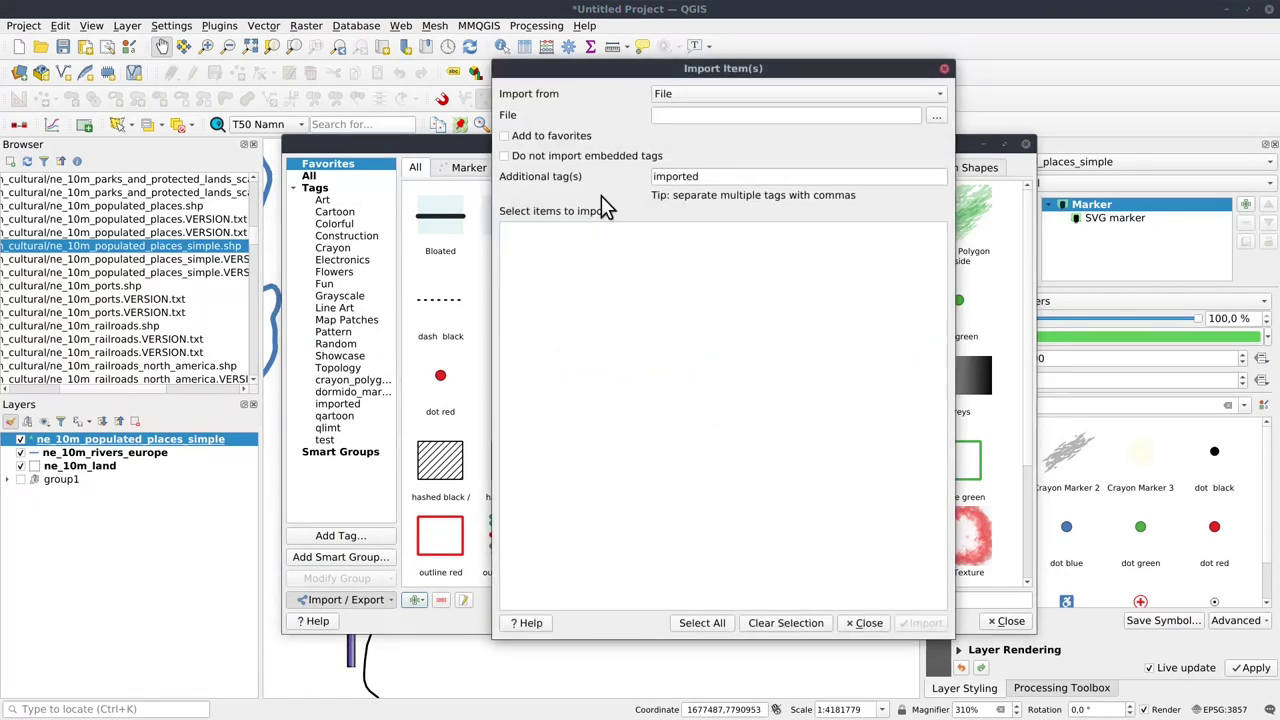
{"action": "left_click", "coordinate": [694, 95]}
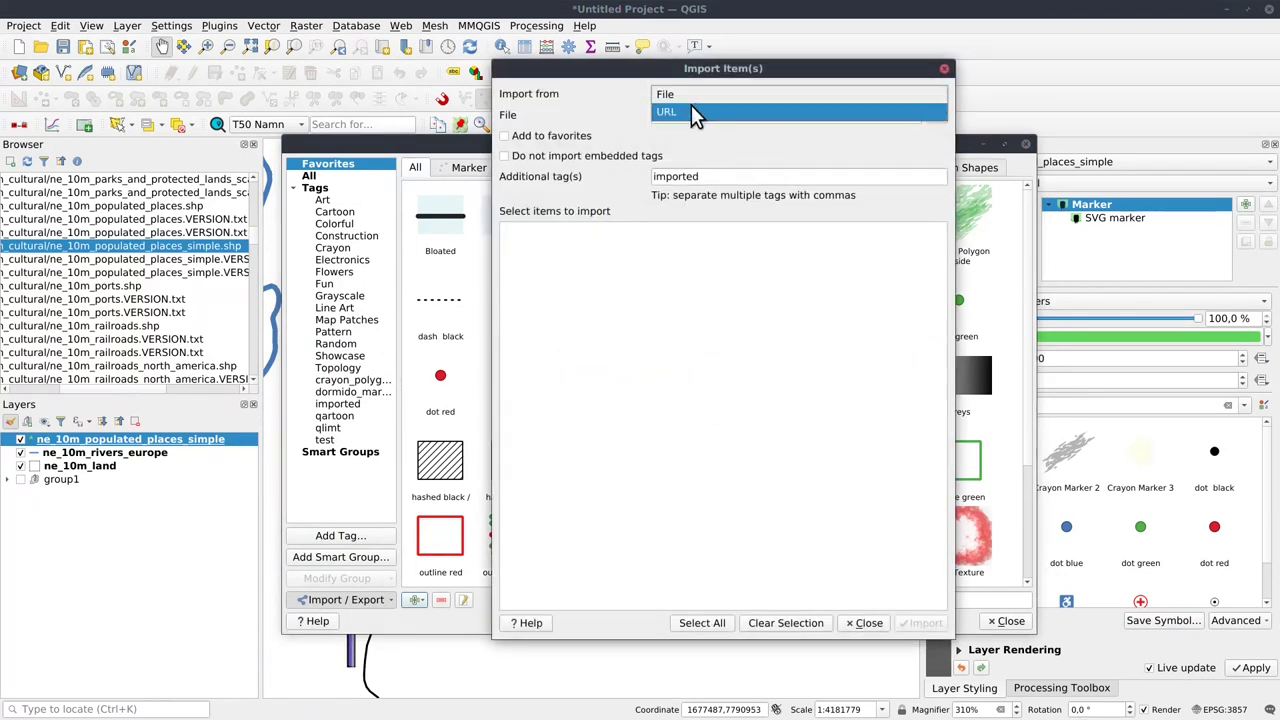
{"action": "left_click", "coordinate": [690, 111]}
{"action": "right_click", "coordinate": [696, 113]}
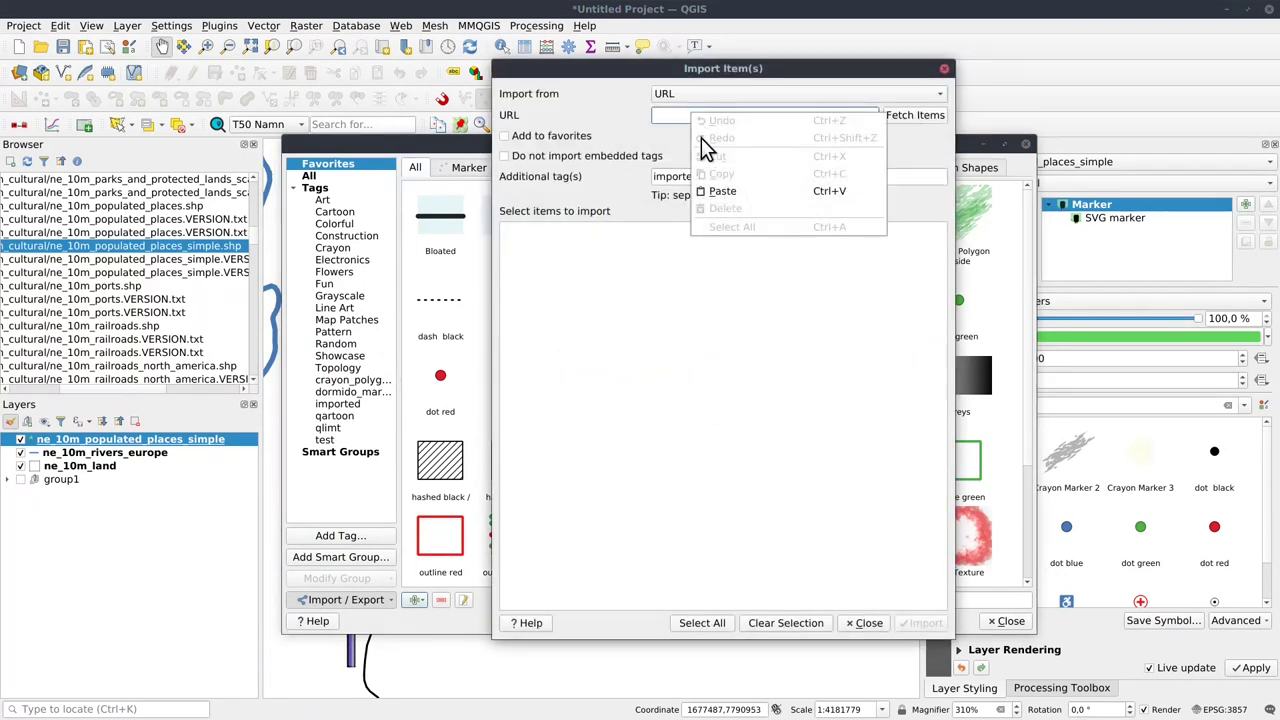
{"action": "left_click", "coordinate": [728, 199]}
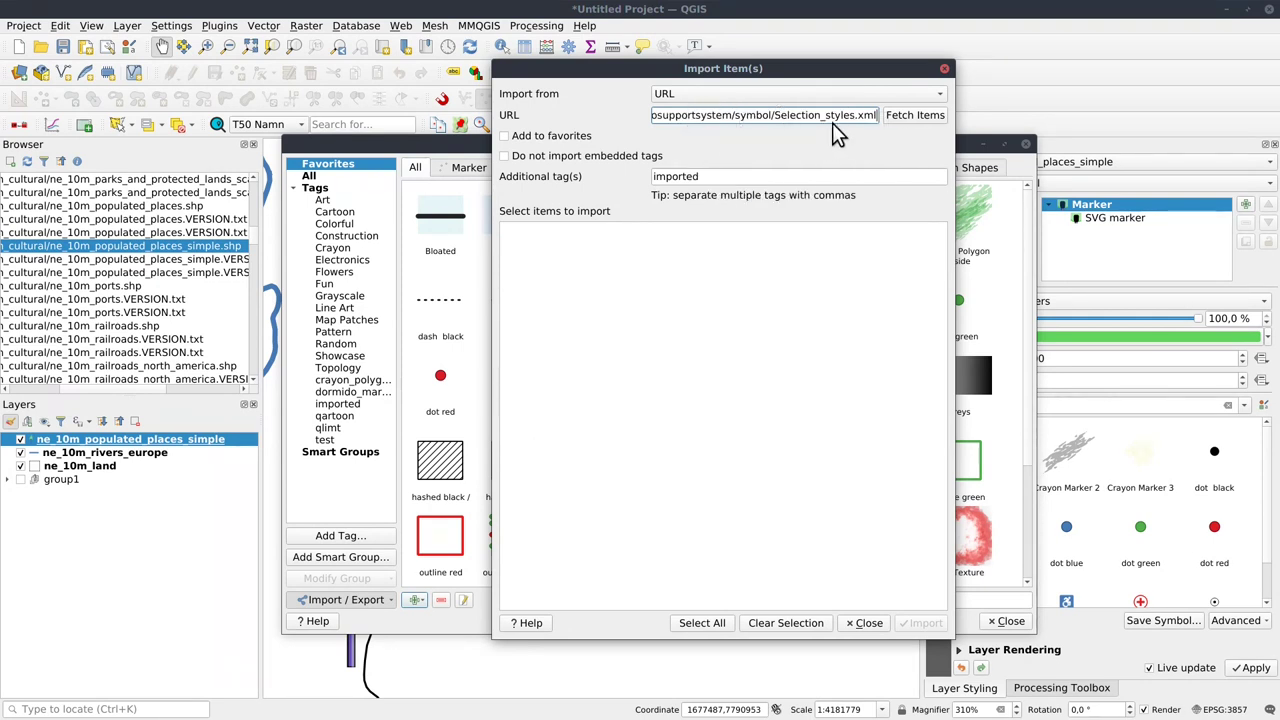
{"action": "left_click", "coordinate": [900, 116]}
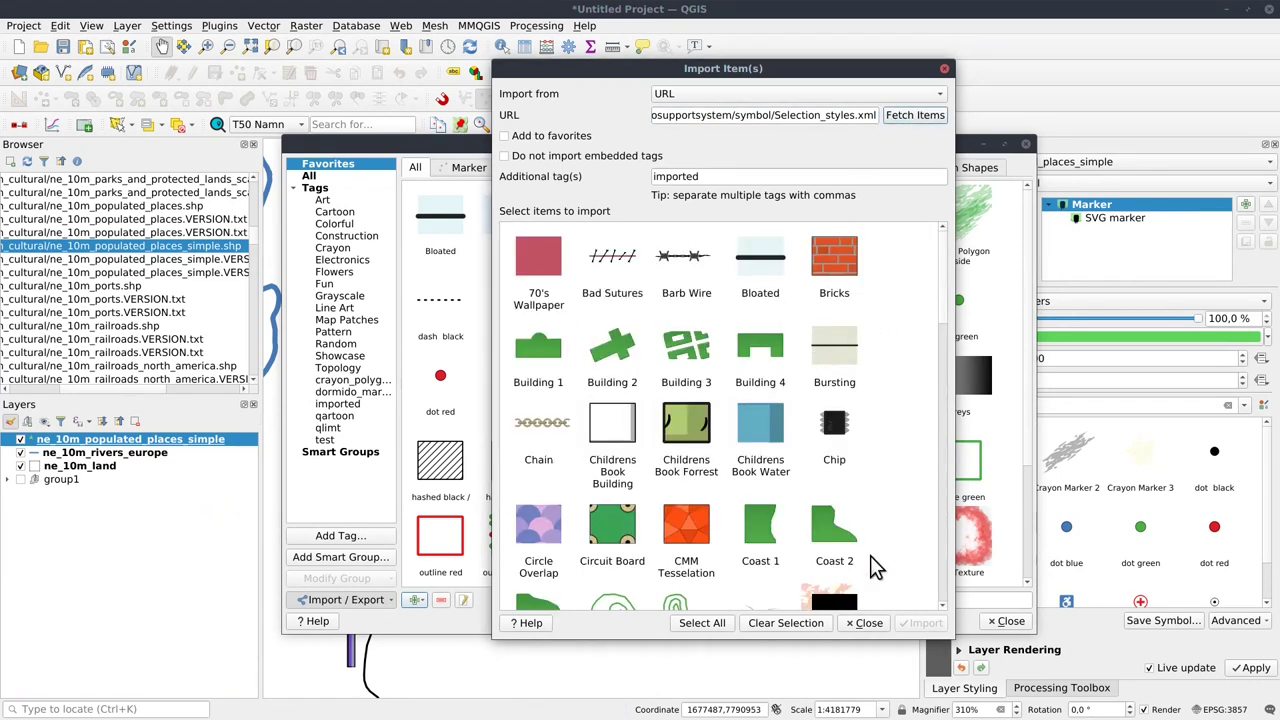
Import all fetched symbols with Yes to All, then browse the Art, Cartoon, Colorful and Random tags.
{"action": "scroll", "coordinate": [879, 420], "scroll_direction": "down", "scroll_amount": 15}
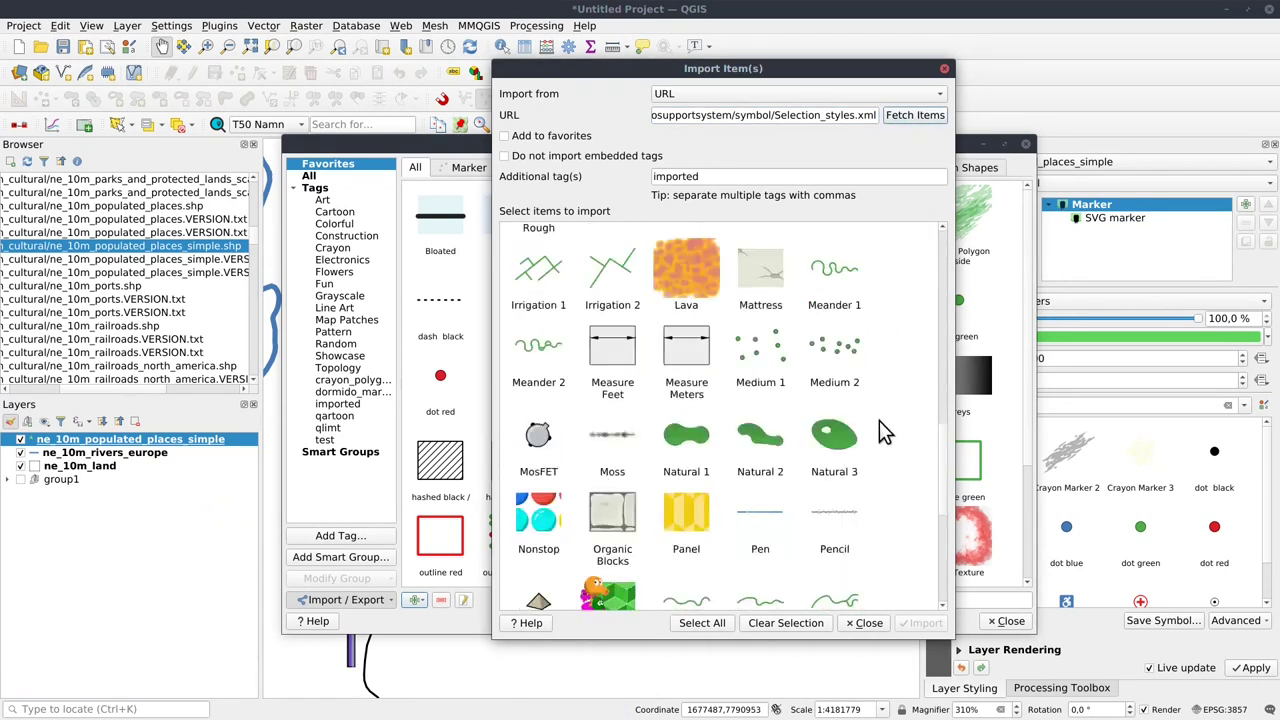
{"action": "left_click", "coordinate": [712, 623]}
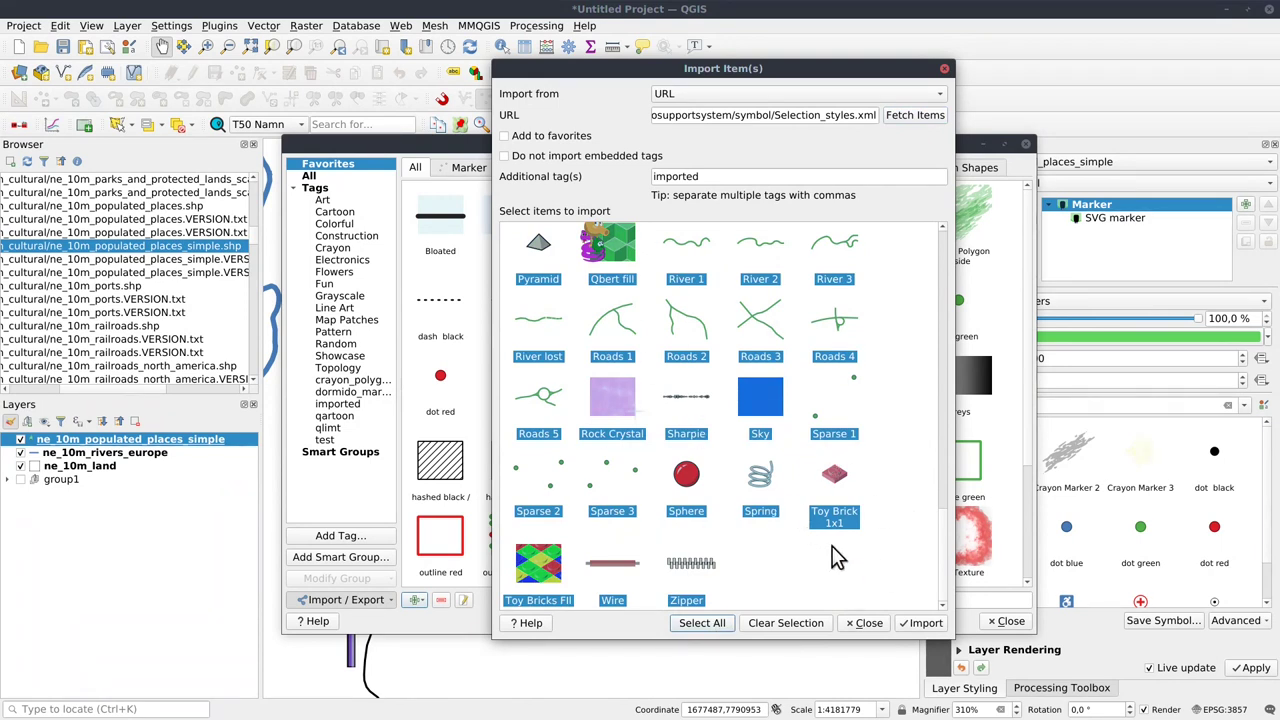
{"action": "left_click", "coordinate": [914, 621]}
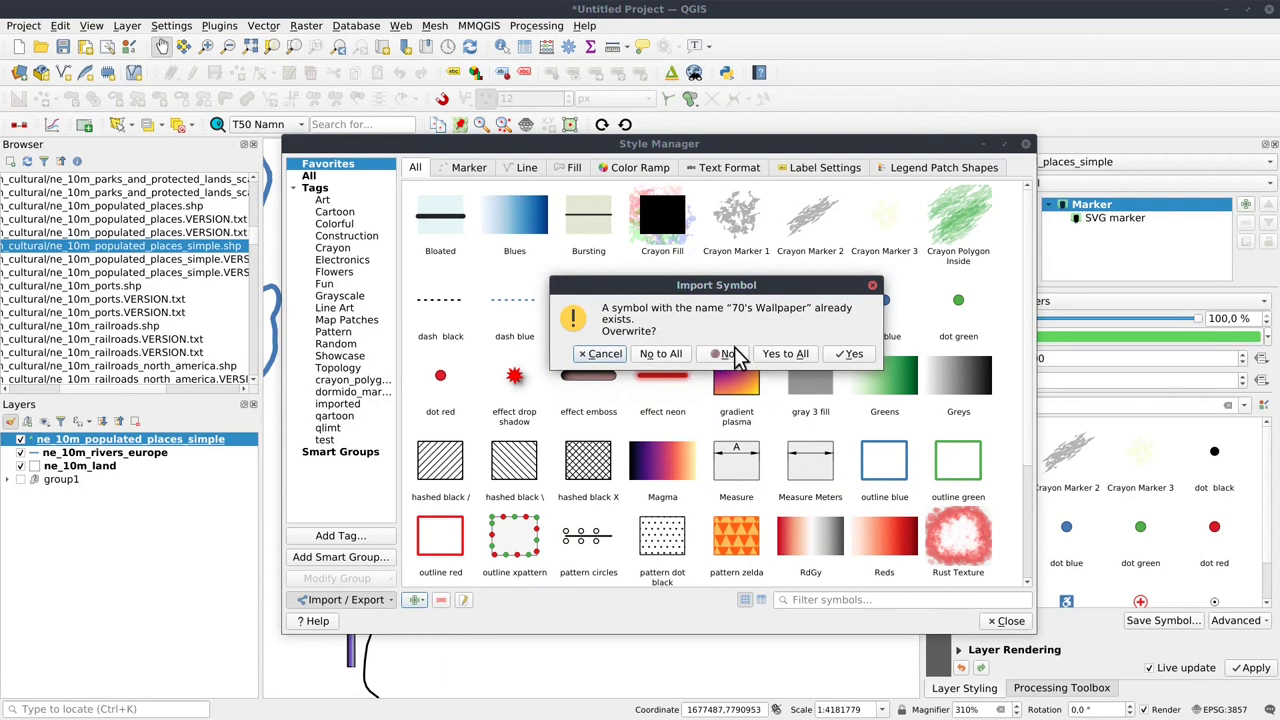
{"action": "left_click", "coordinate": [785, 362]}
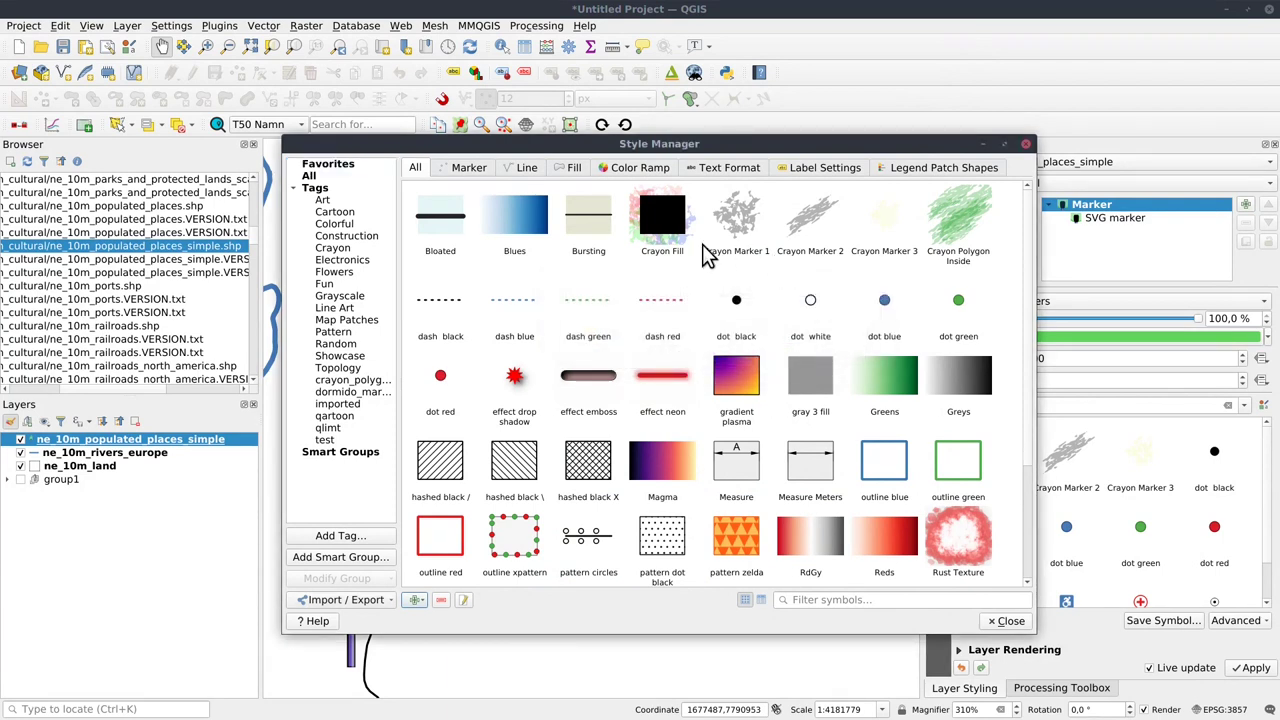
{"action": "left_click", "coordinate": [334, 200]}
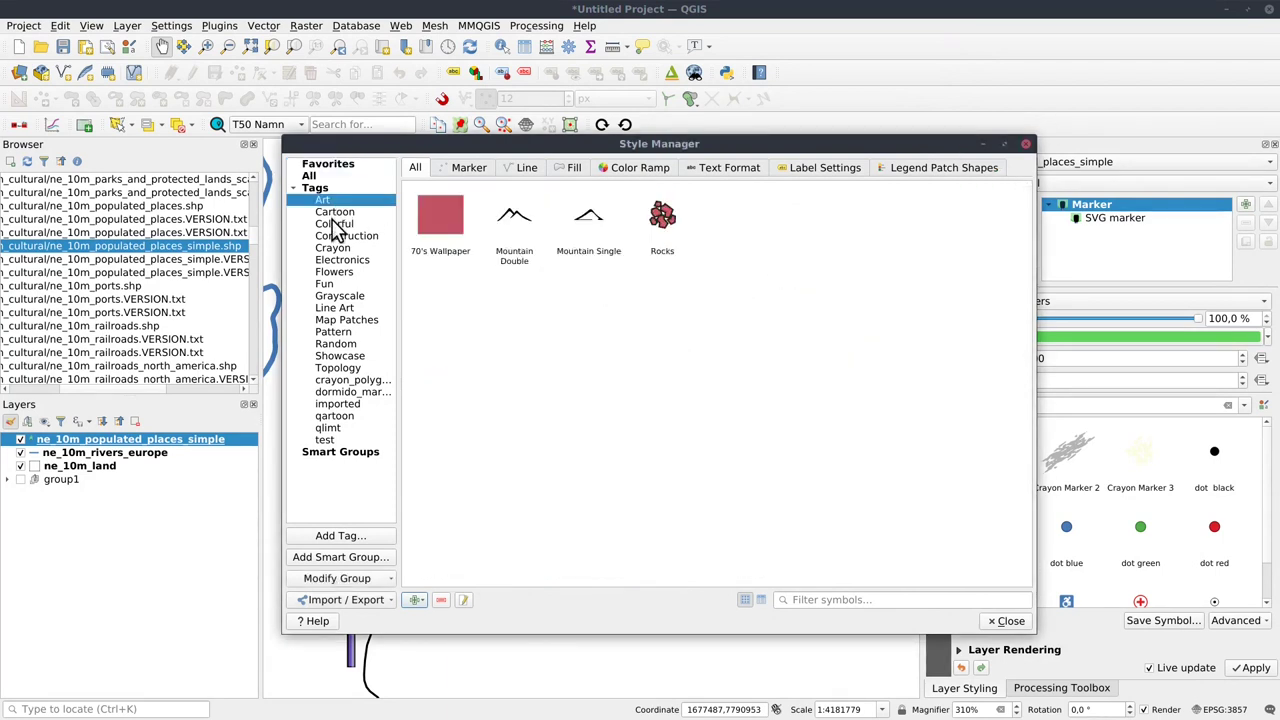
{"action": "left_click", "coordinate": [333, 212]}
{"action": "left_click", "coordinate": [348, 236]}
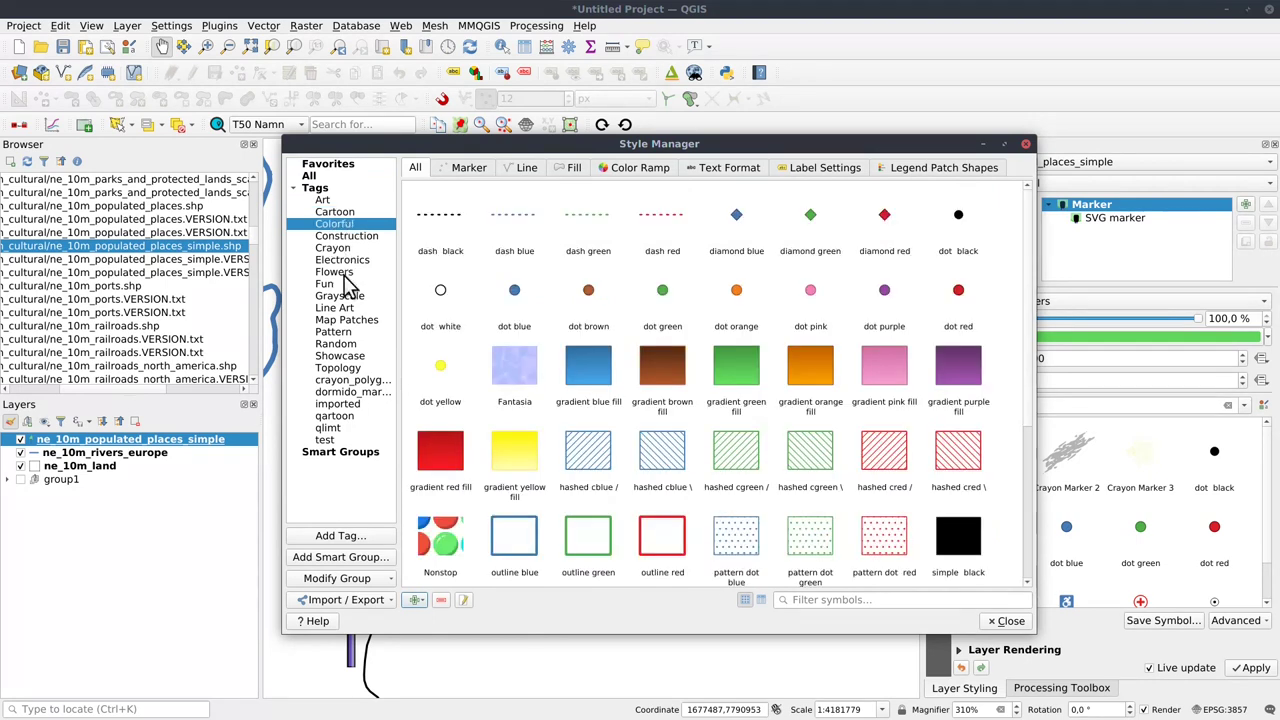
{"action": "left_click", "coordinate": [346, 344]}
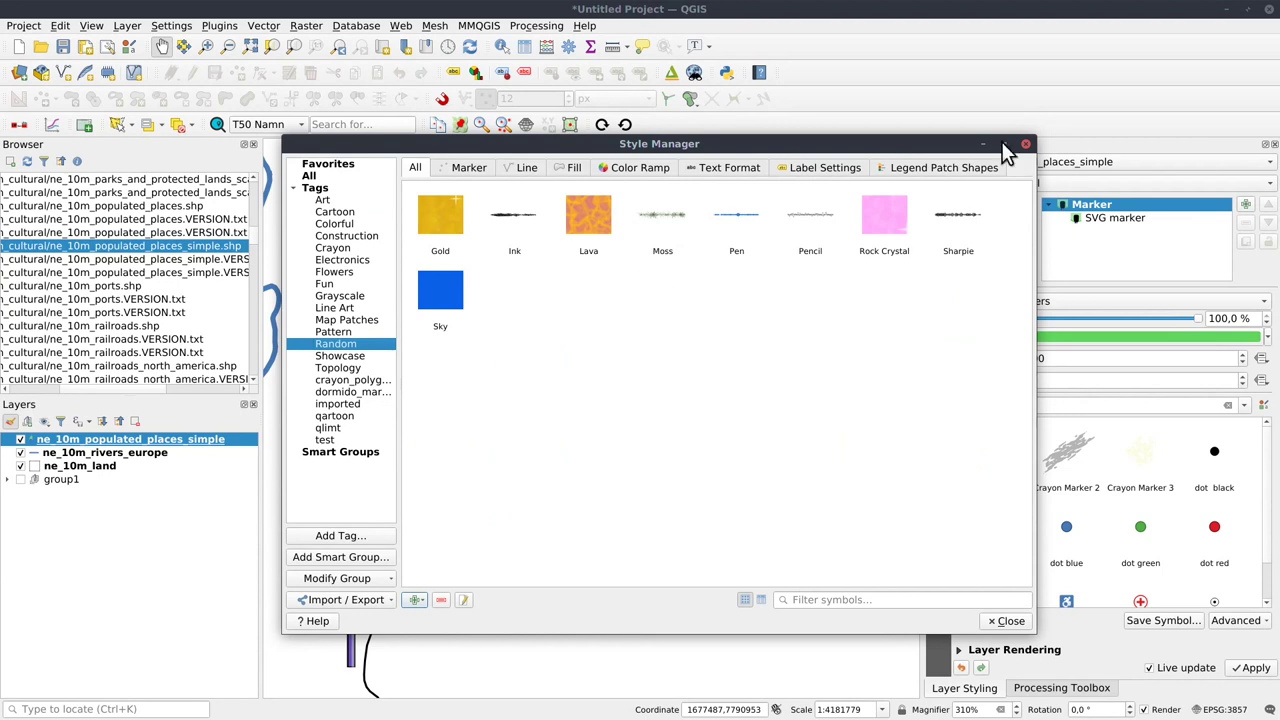
Close the Style Manager and select ne_10m_rivers_europe to display its 0,66 mm blue line symbol.
{"action": "left_click", "coordinate": [1025, 145]}
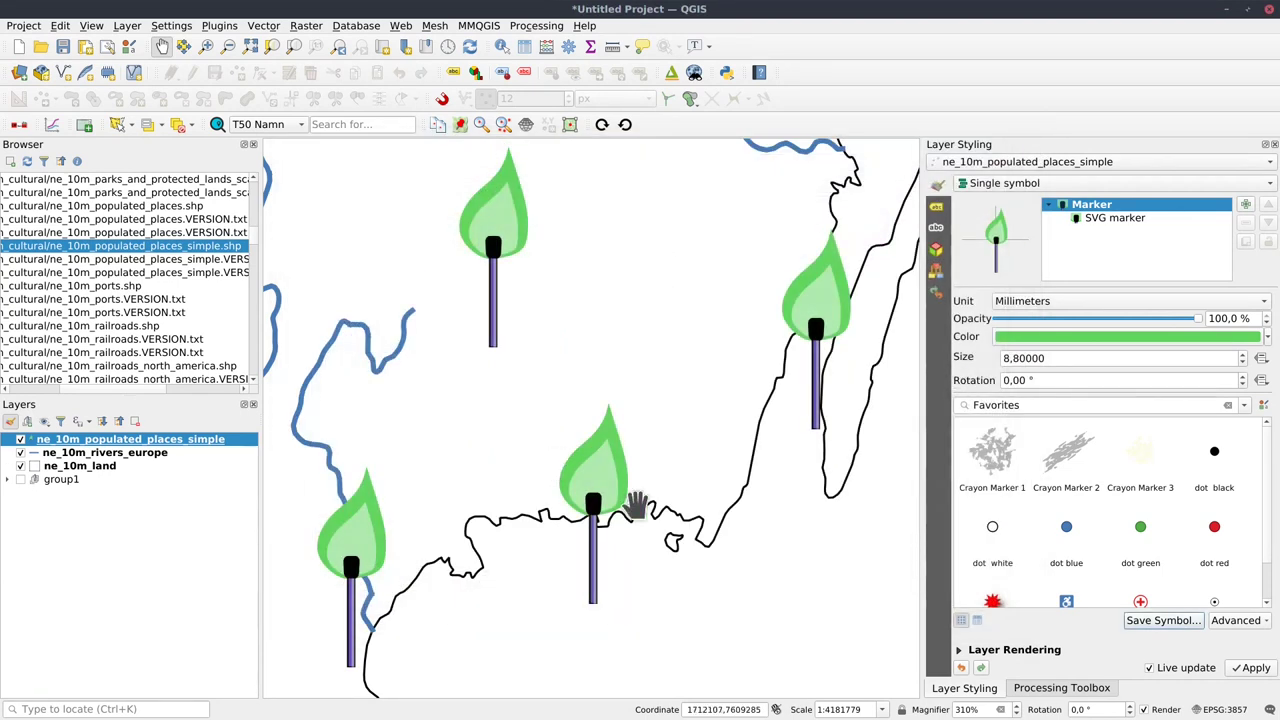
{"action": "left_click_drag", "start_coordinate": [625, 350], "coordinate": [677, 317]}
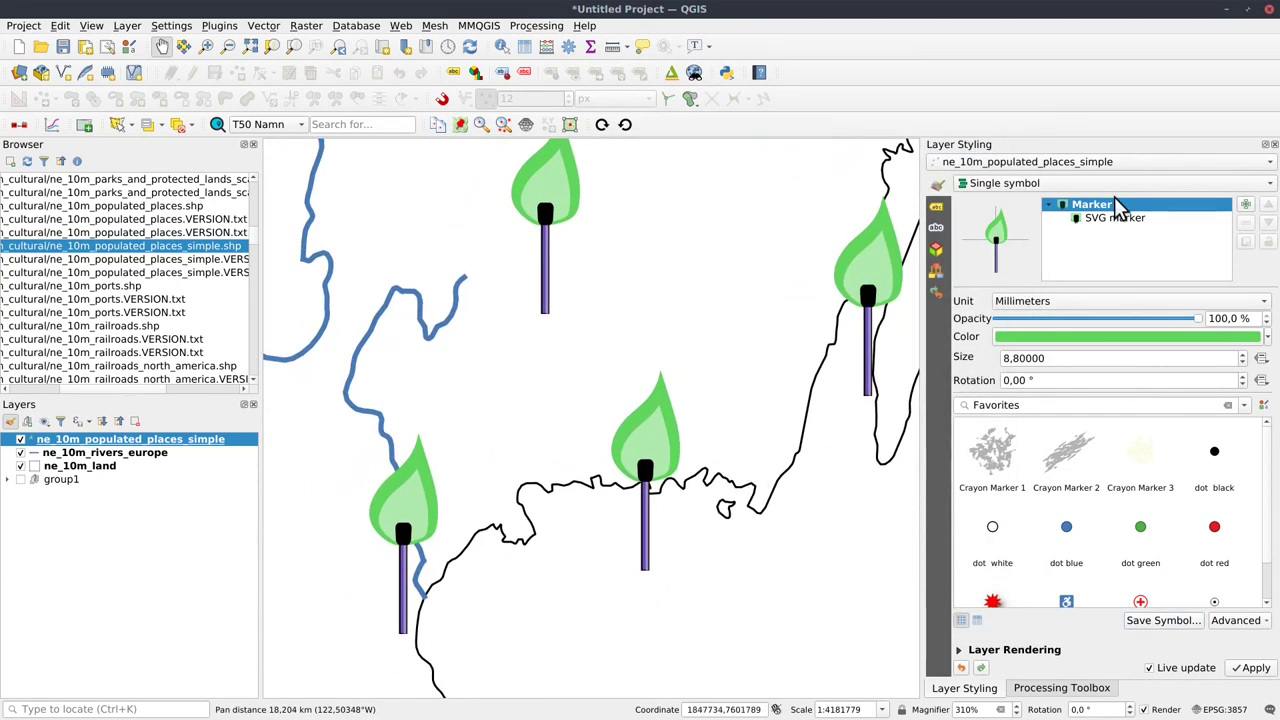
{"action": "left_click", "coordinate": [100, 453]}
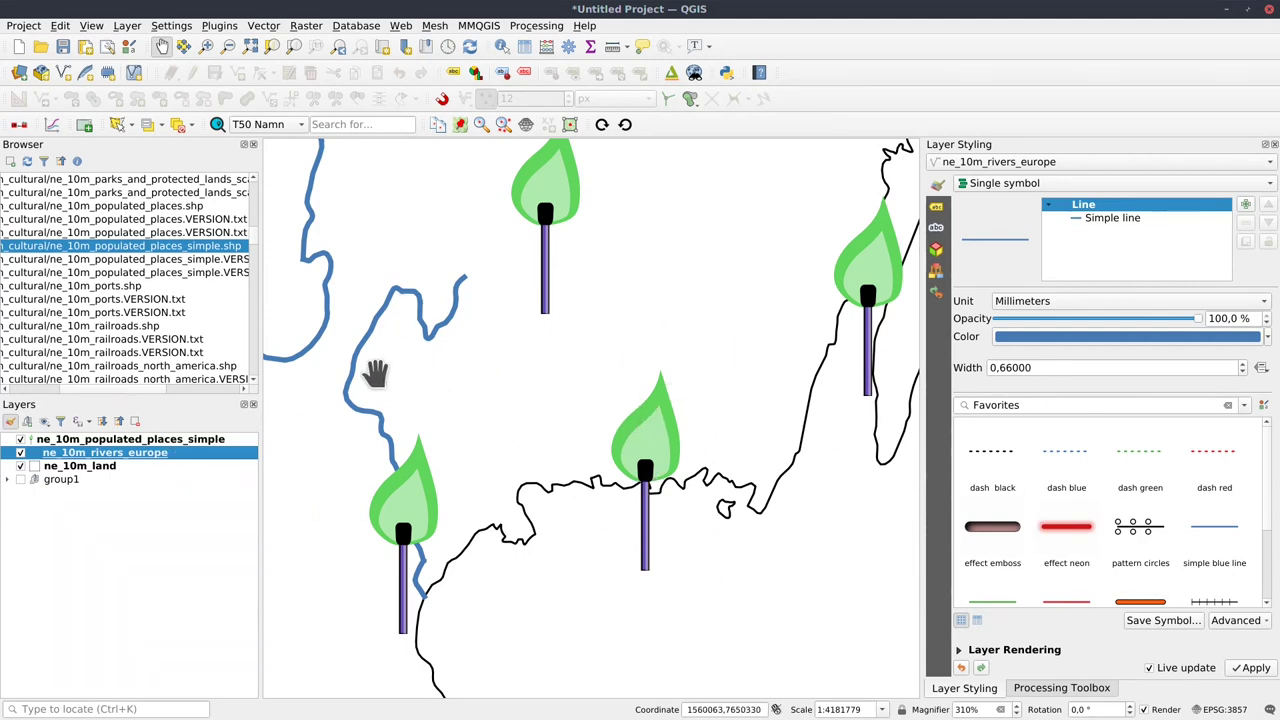
{"action": "left_click_drag", "start_coordinate": [371, 369], "coordinate": [638, 345]}
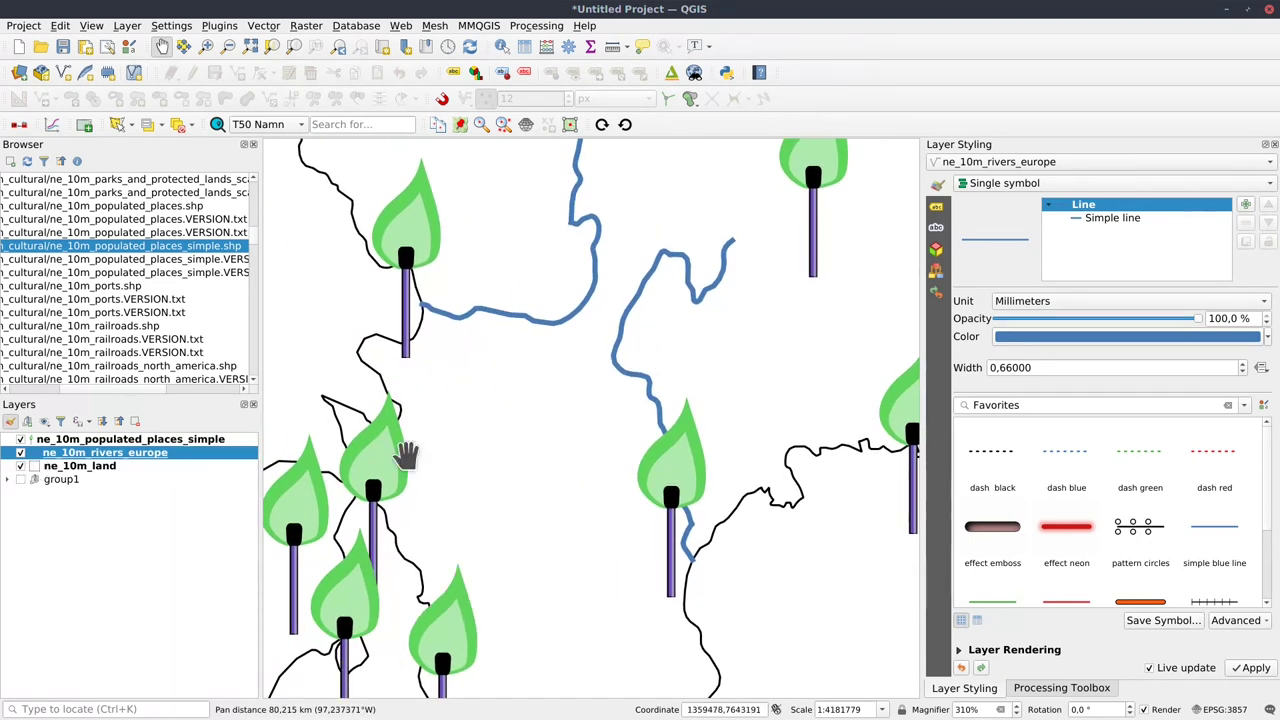
List the Random symbol group and hide the populated_places_simple layer.
{"action": "left_click", "coordinate": [1105, 217]}
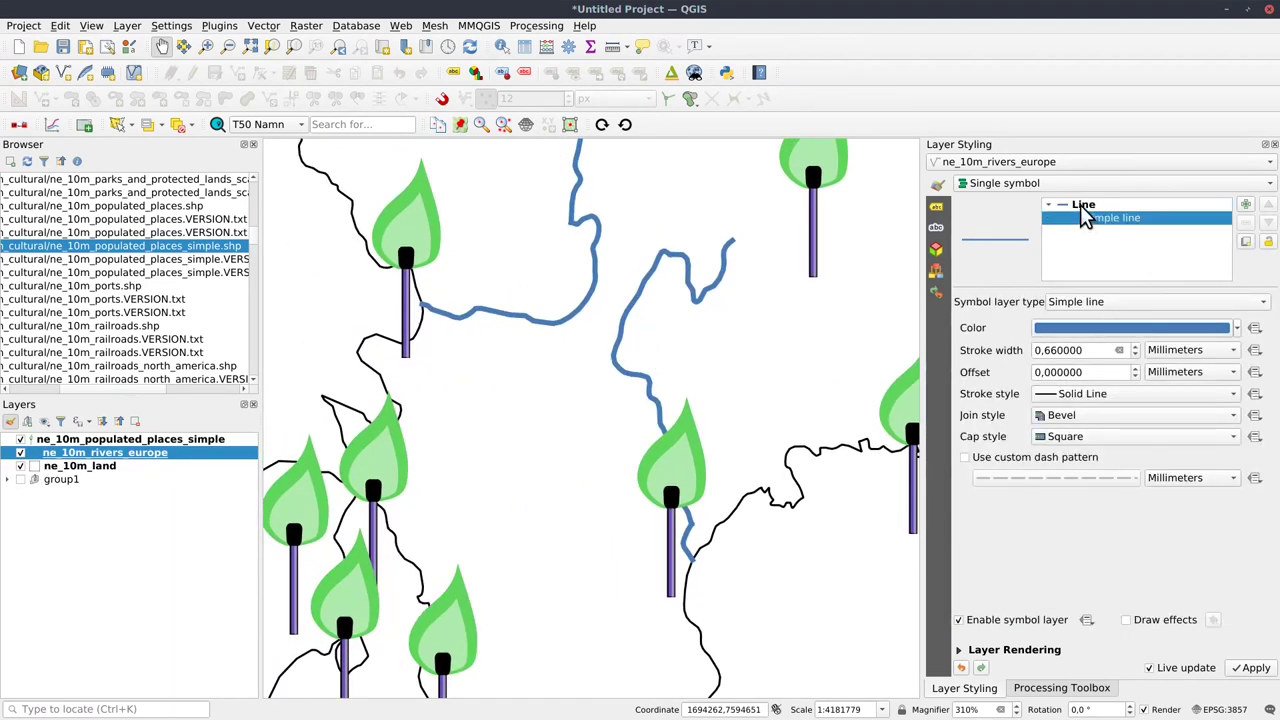
{"action": "left_click", "coordinate": [1082, 206]}
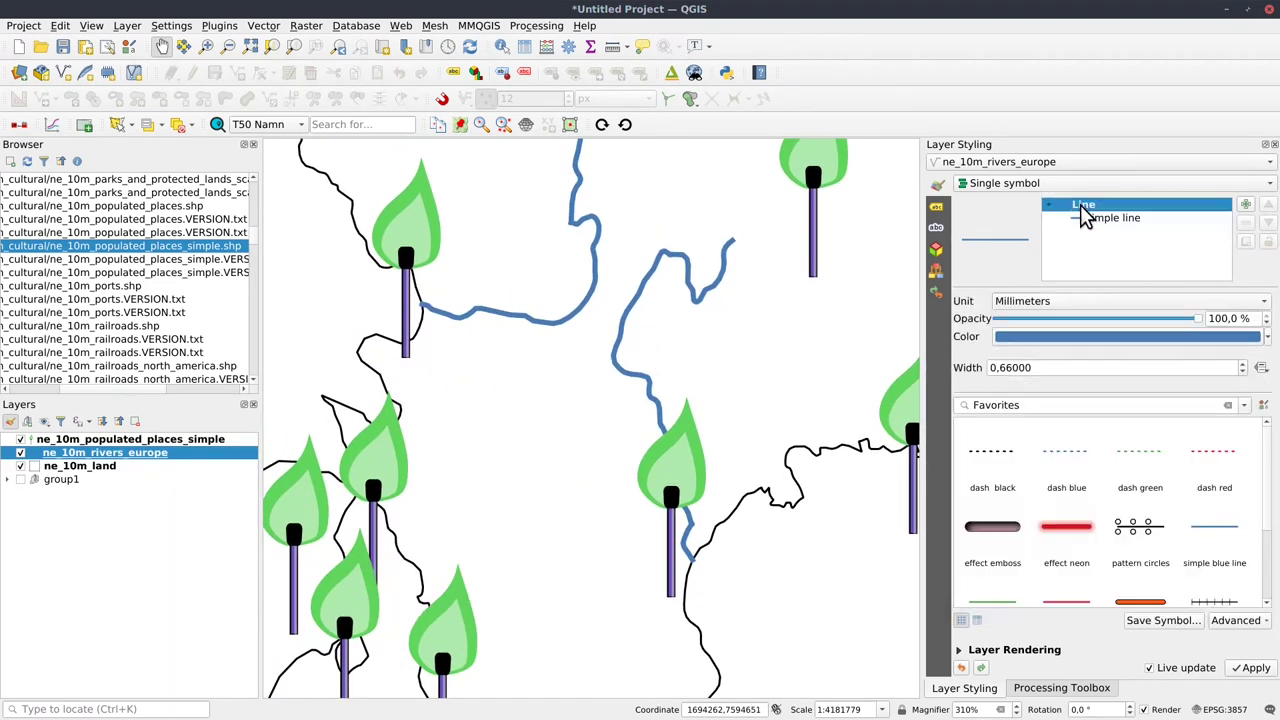
{"action": "left_click", "coordinate": [1246, 406]}
{"action": "scroll", "coordinate": [1080, 478], "scroll_direction": "down", "scroll_amount": 5}
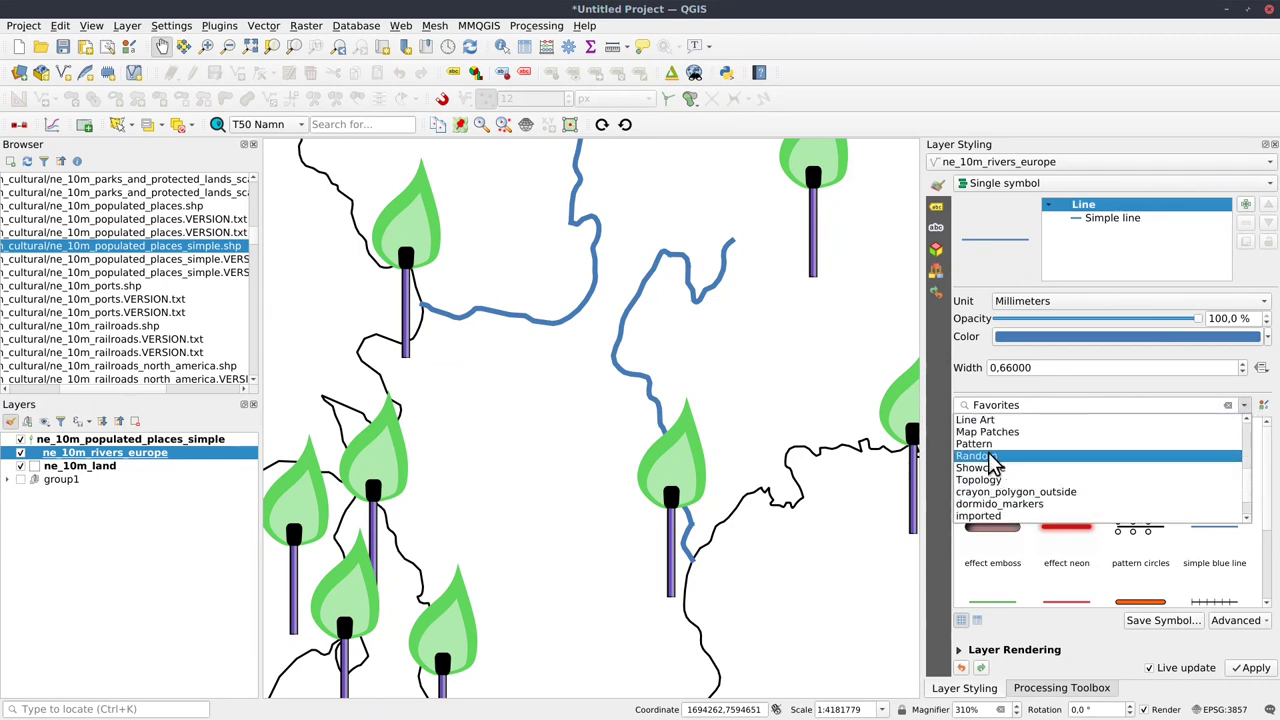
{"action": "left_click", "coordinate": [975, 456]}
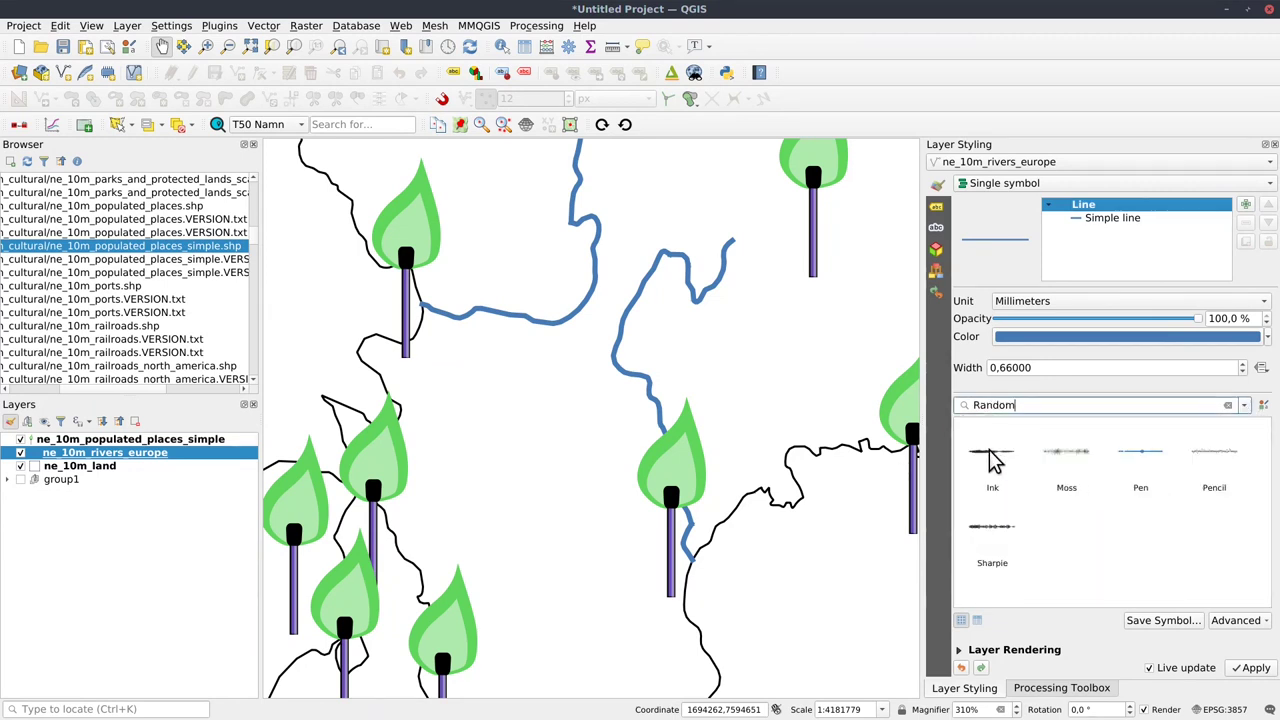
{"action": "left_click", "coordinate": [18, 440]}
{"action": "left_click", "coordinate": [18, 440]}
Try Ink, Pen, Pencil and Sharpie on the rivers, settle on Moss, and inspect its SVG marker.
{"action": "left_click", "coordinate": [998, 462]}
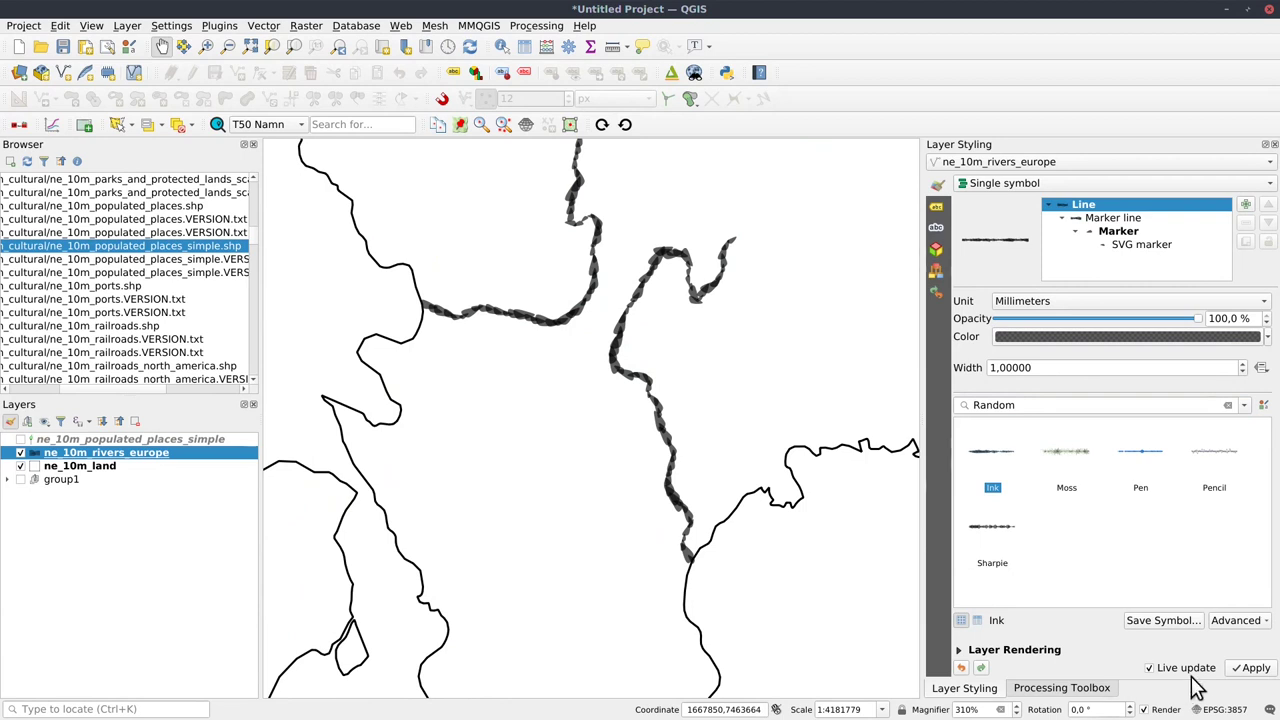
{"action": "left_click", "coordinate": [1000, 709]}
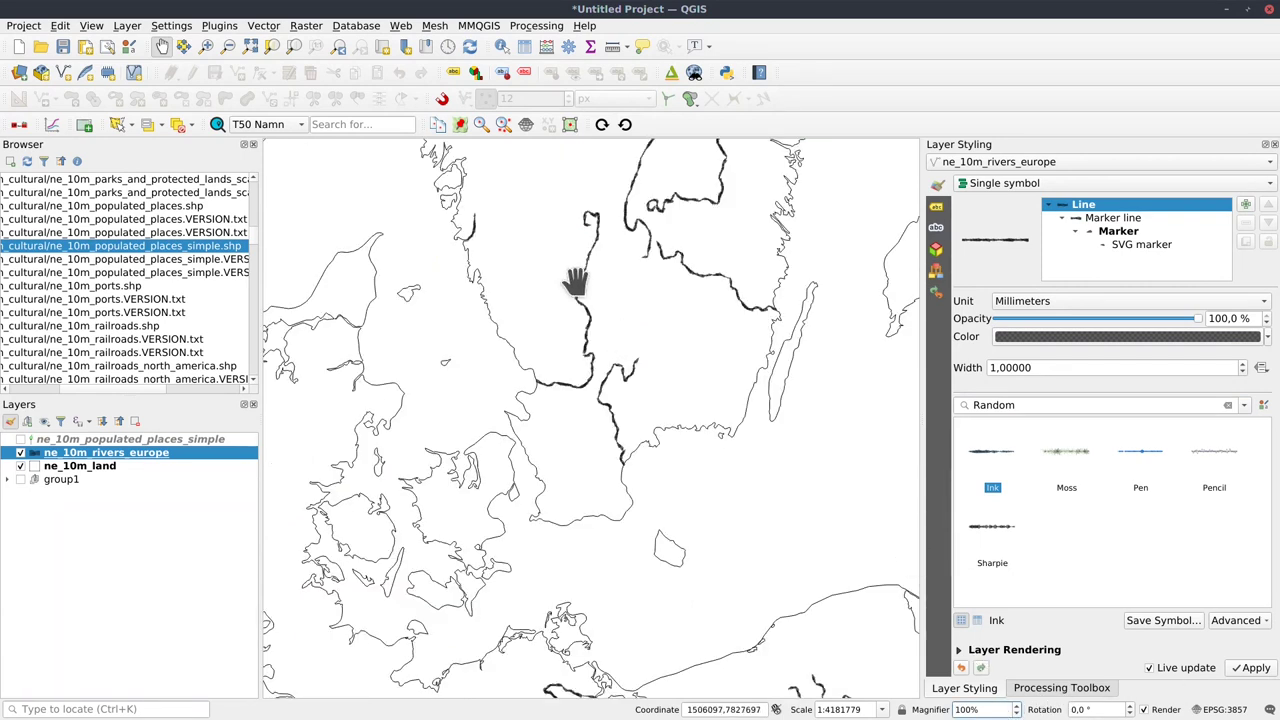
{"action": "left_click_drag", "start_coordinate": [583, 281], "coordinate": [498, 366]}
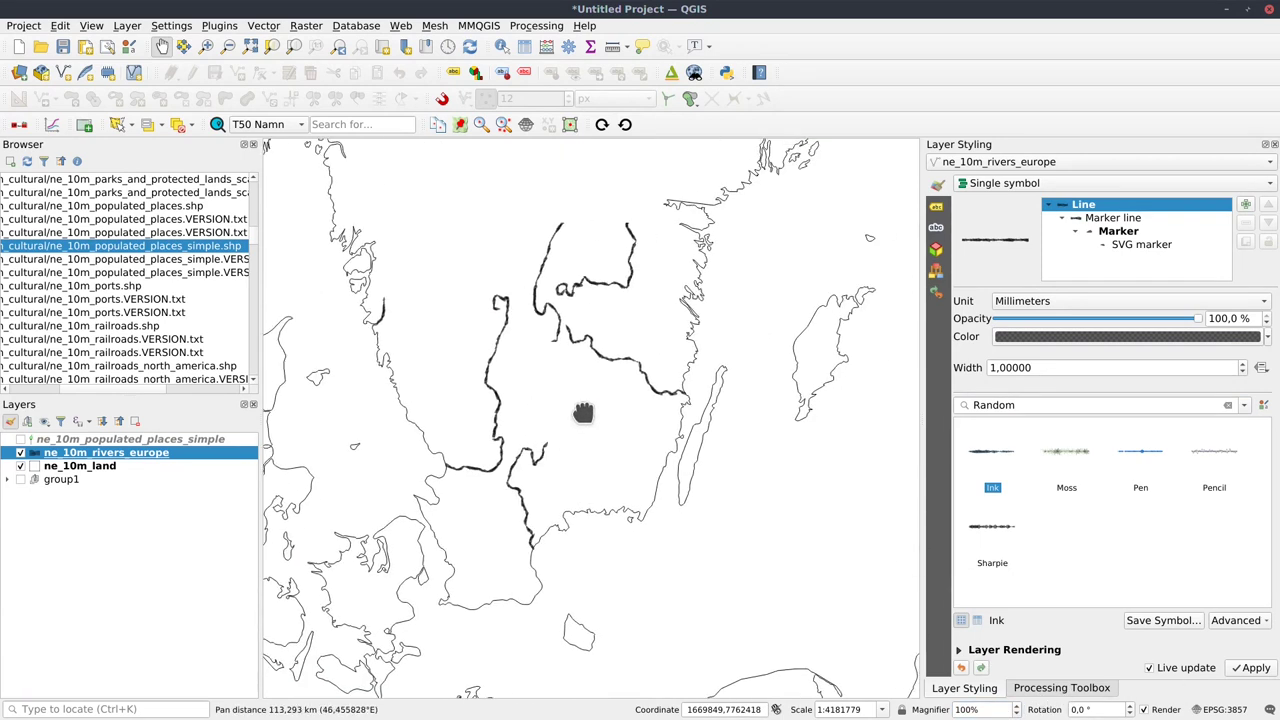
{"action": "left_click", "coordinate": [1140, 462]}
{"action": "left_click", "coordinate": [1214, 460]}
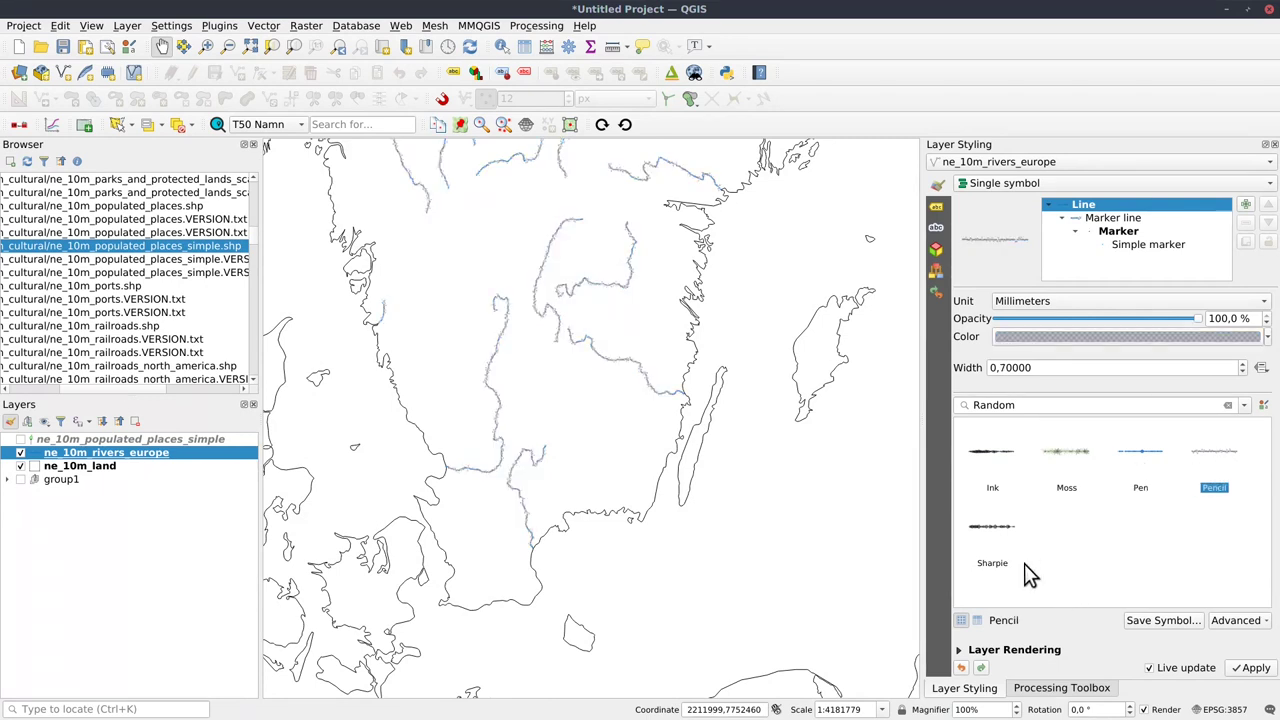
{"action": "left_click", "coordinate": [992, 535]}
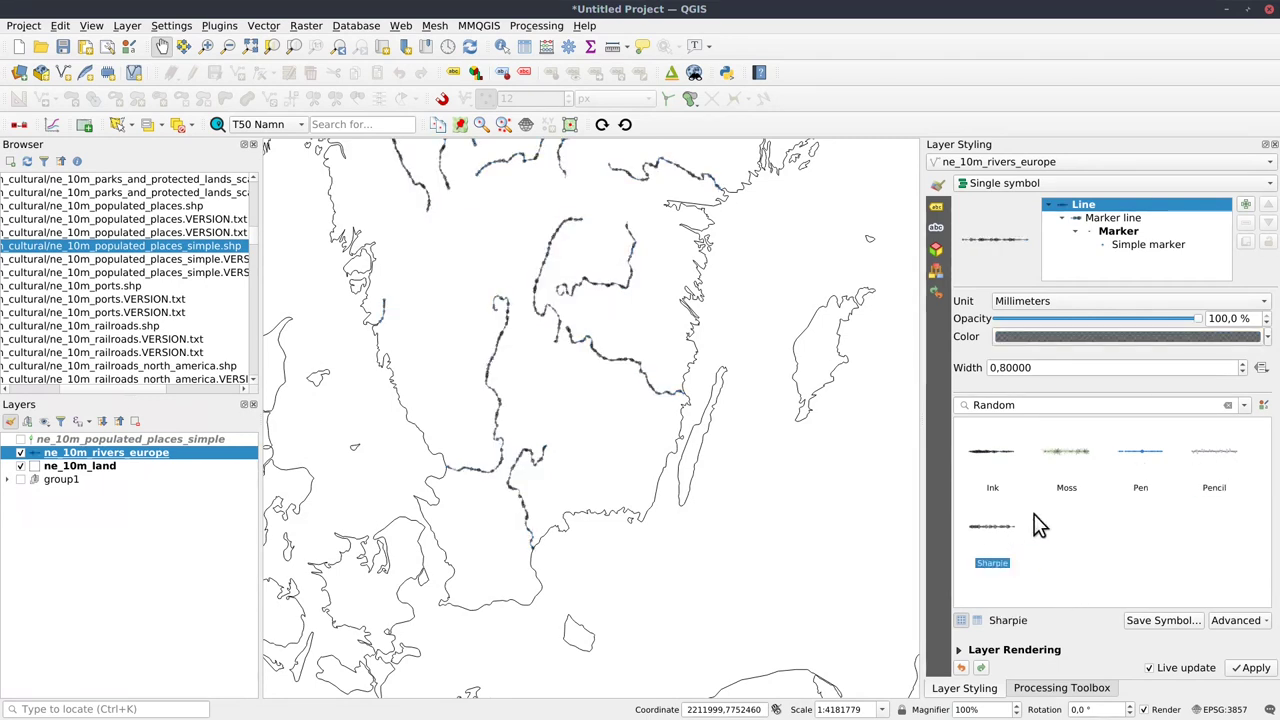
{"action": "left_click", "coordinate": [1058, 455]}
{"action": "mouse_move", "coordinate": [598, 483]}
{"action": "left_mouse_down"}
{"action": "mouse_move", "coordinate": [695, 492]}
{"action": "mouse_move", "coordinate": [651, 491]}
{"action": "left_mouse_up"}
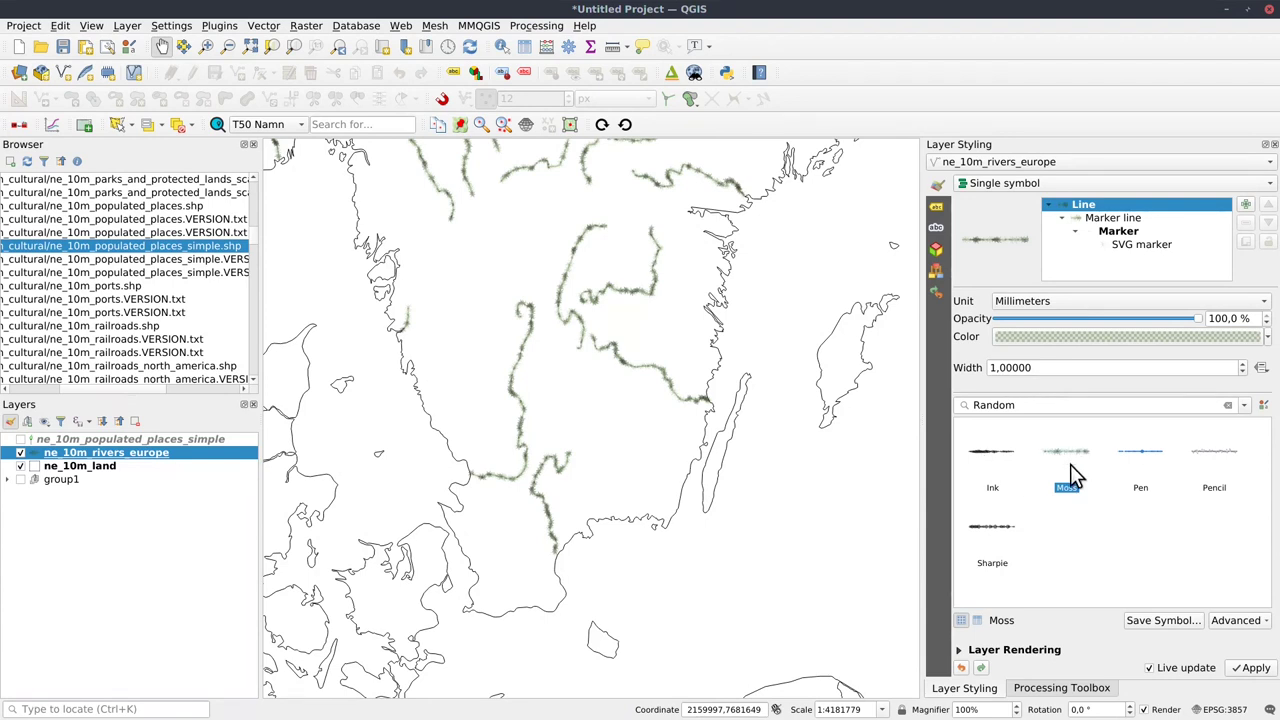
{"action": "left_click", "coordinate": [1151, 244]}
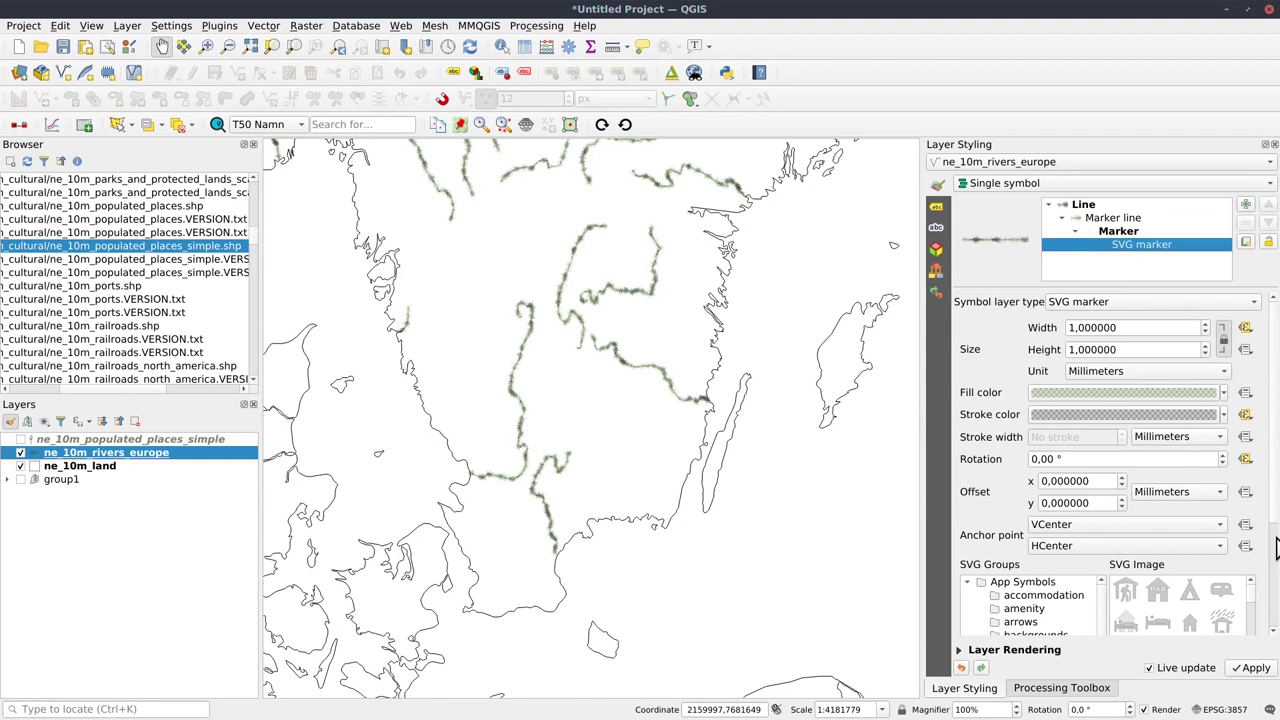
{"action": "scroll", "coordinate": [1090, 579], "scroll_direction": "down", "scroll_amount": 3}
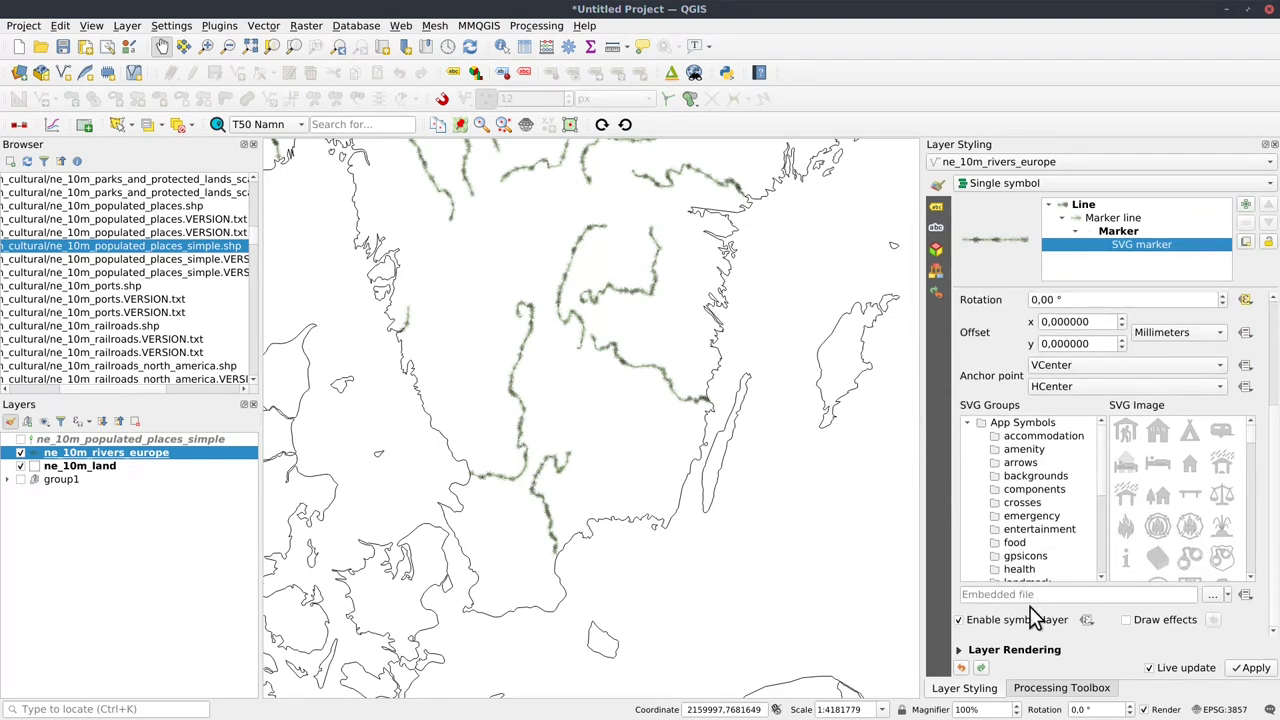
Preview the Gold, Lava, Rock Crystal and Sky random fills on the ne_10m_land layer.
{"action": "left_click", "coordinate": [72, 467]}
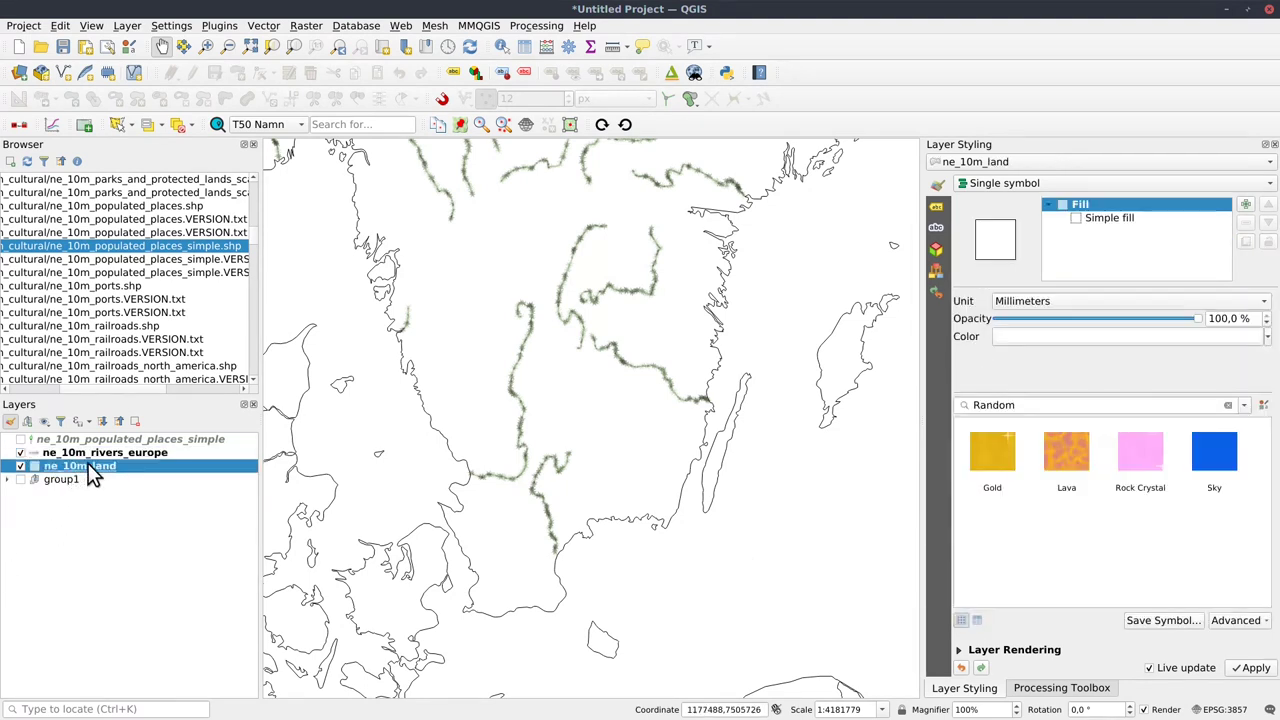
{"action": "left_click", "coordinate": [982, 449]}
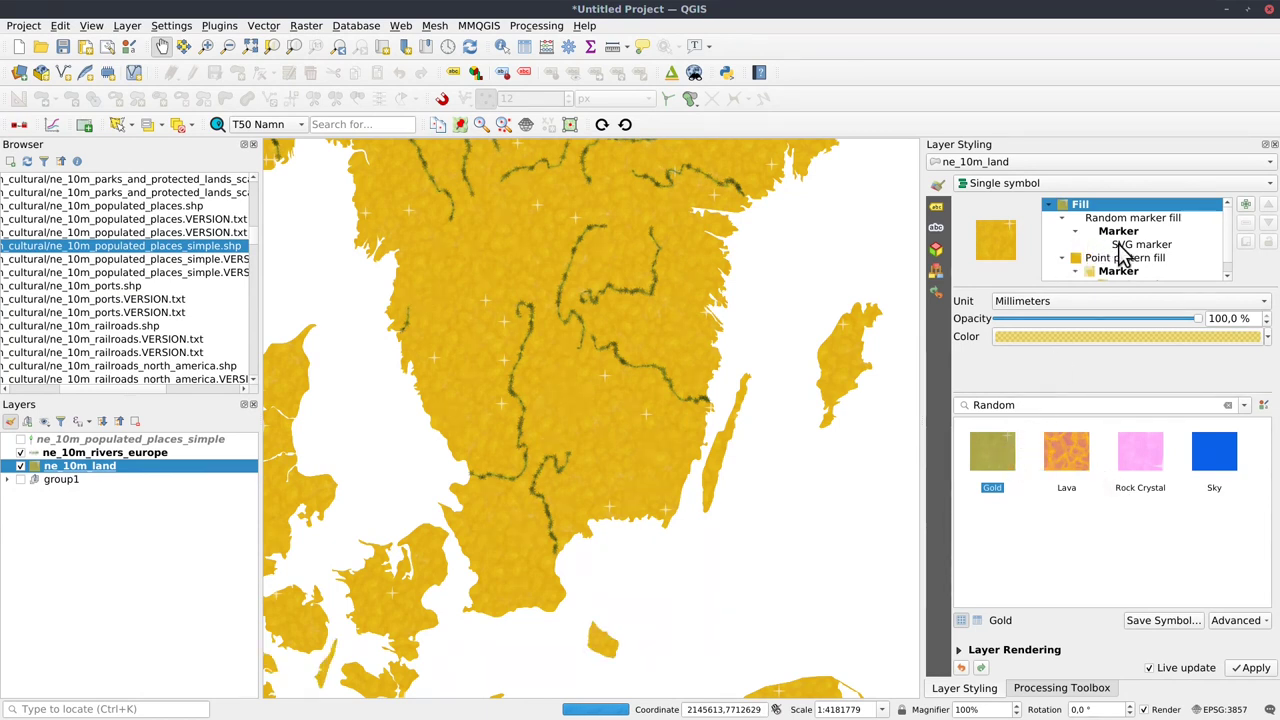
{"action": "scroll", "coordinate": [1230, 250], "scroll_direction": "down", "scroll_amount": 1}
{"action": "scroll", "coordinate": [1229, 257], "scroll_direction": "up", "scroll_amount": 1}
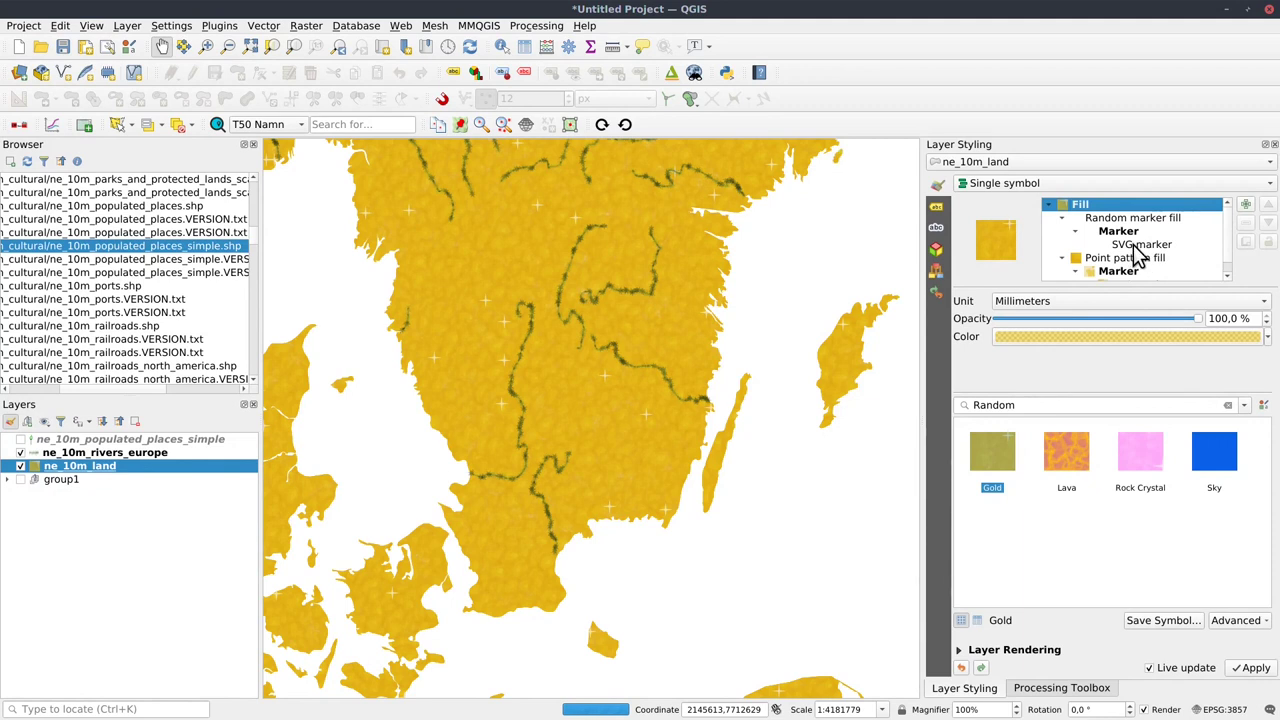
{"action": "left_click", "coordinate": [1065, 453]}
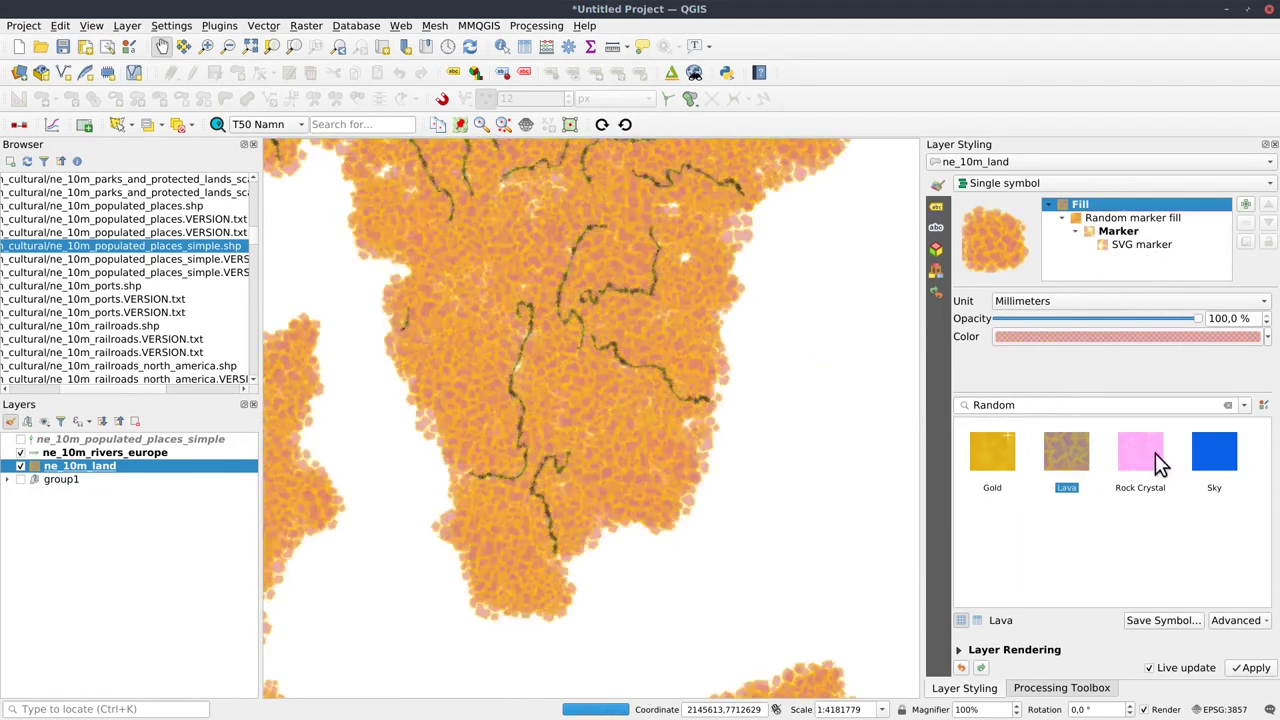
{"action": "left_click", "coordinate": [1146, 455]}
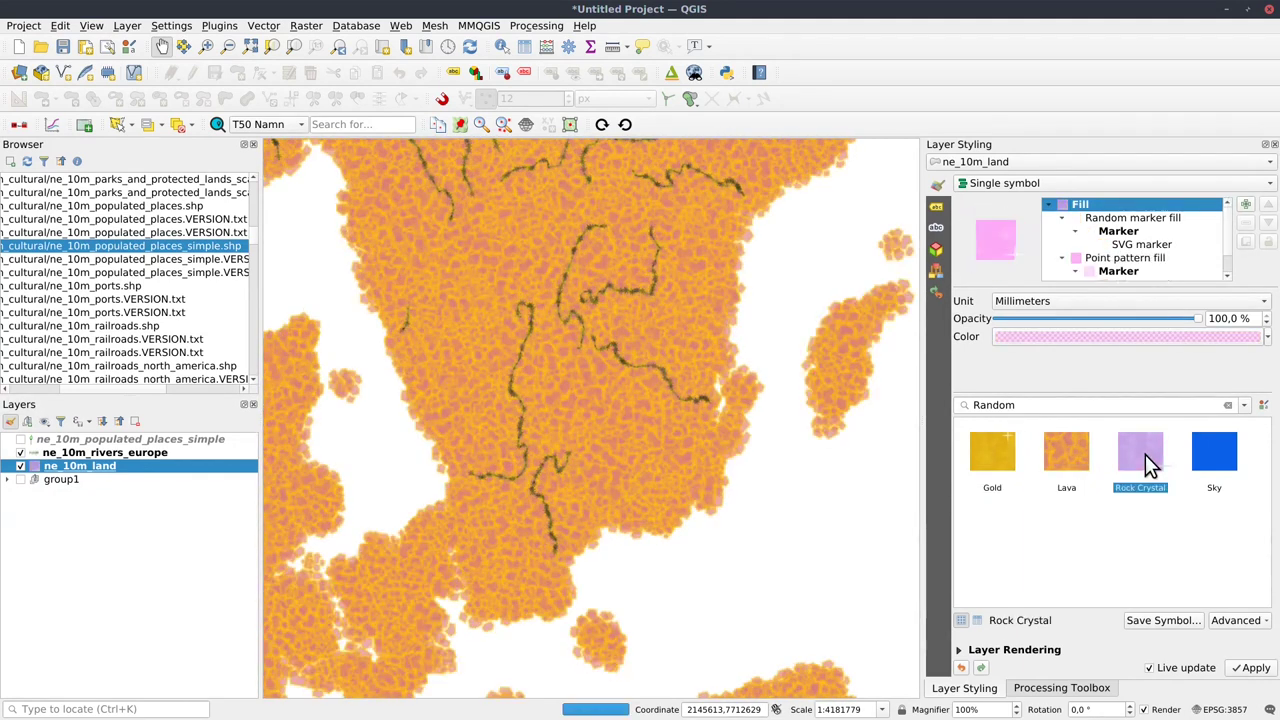
{"action": "left_click", "coordinate": [1216, 456]}
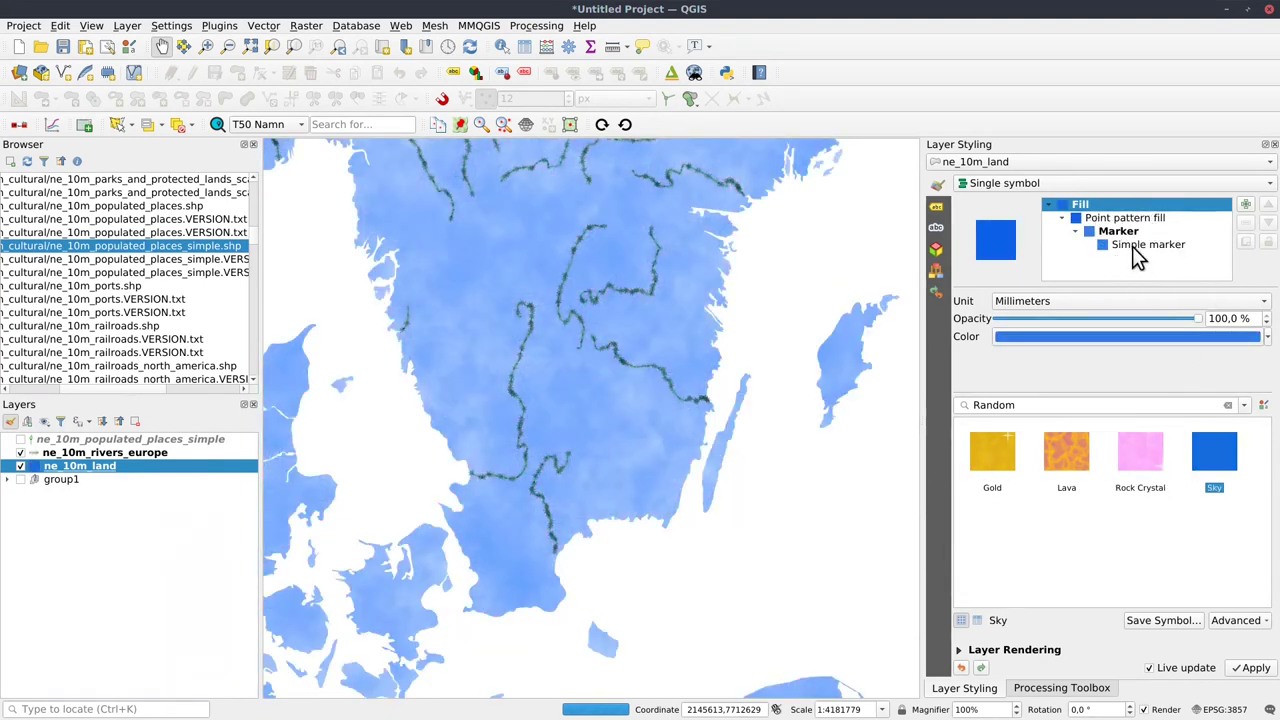
Settle on the Rock Crystal fill for the land and inspect its SVG marker layer.
{"action": "left_click", "coordinate": [1155, 462]}
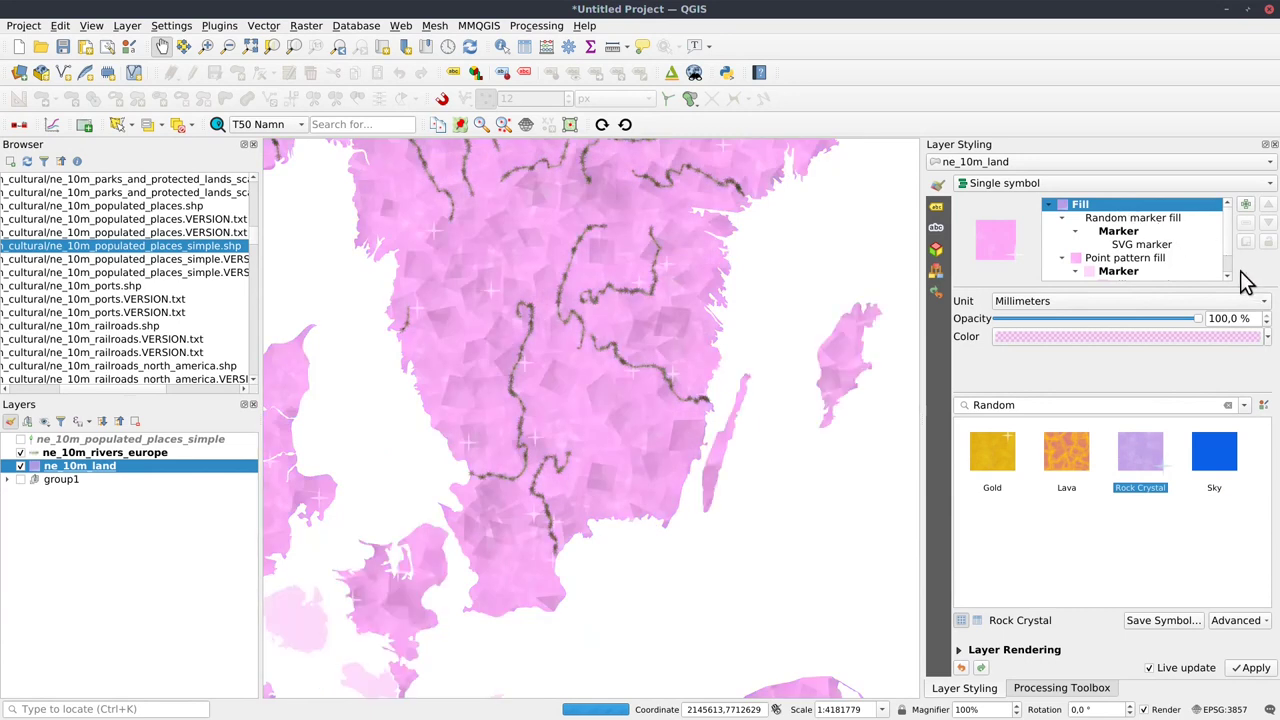
{"action": "scroll", "coordinate": [1230, 252], "scroll_direction": "down", "scroll_amount": 2}
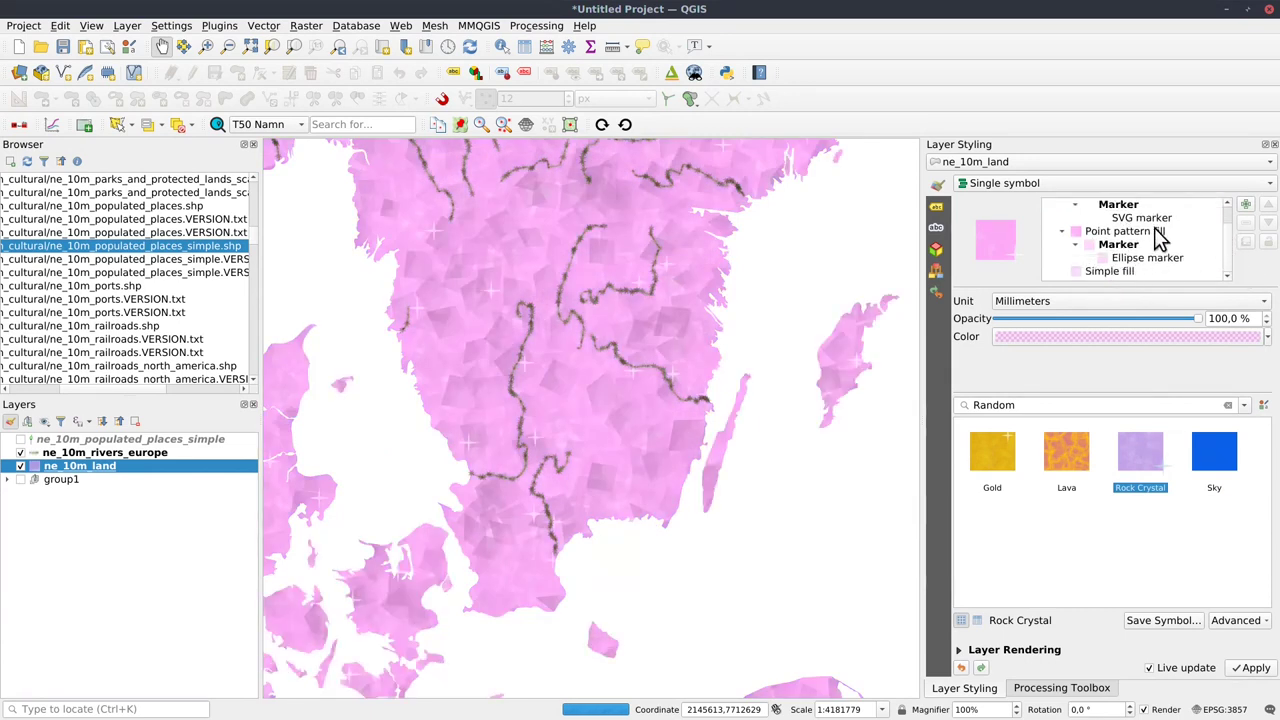
{"action": "left_click", "coordinate": [1140, 218]}
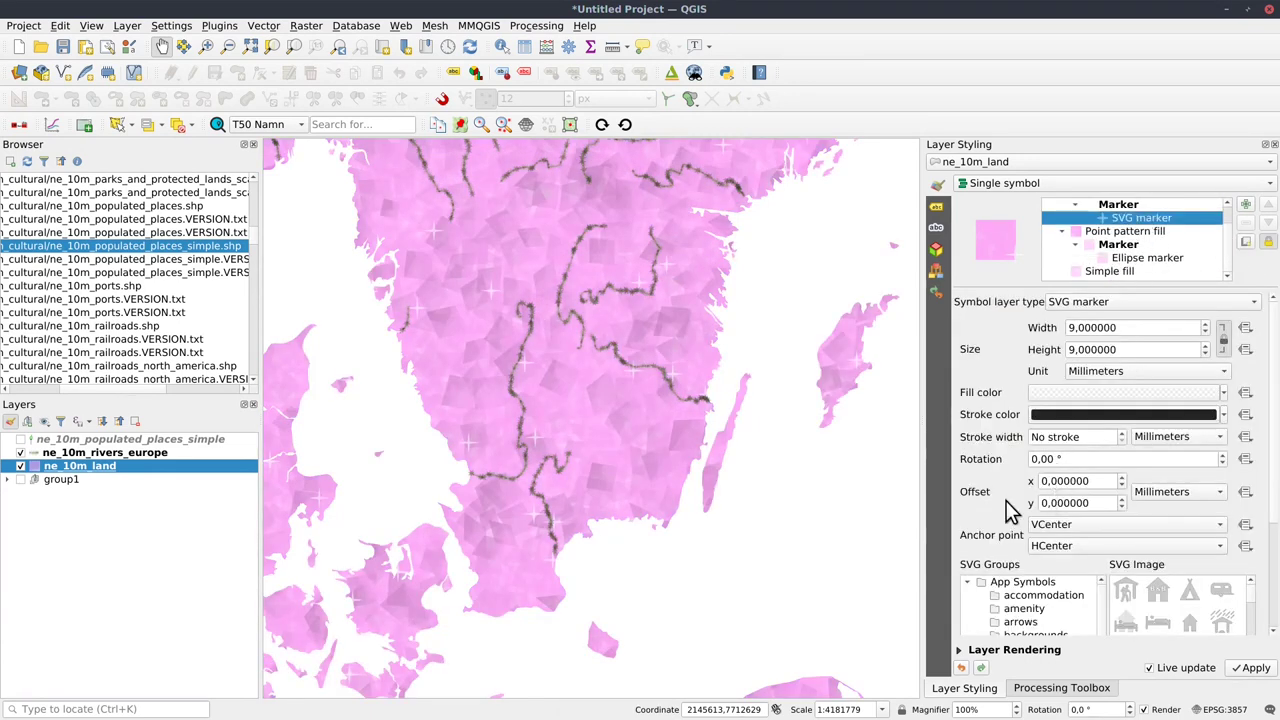
{"action": "left_click_drag", "start_coordinate": [598, 465], "coordinate": [601, 469]}
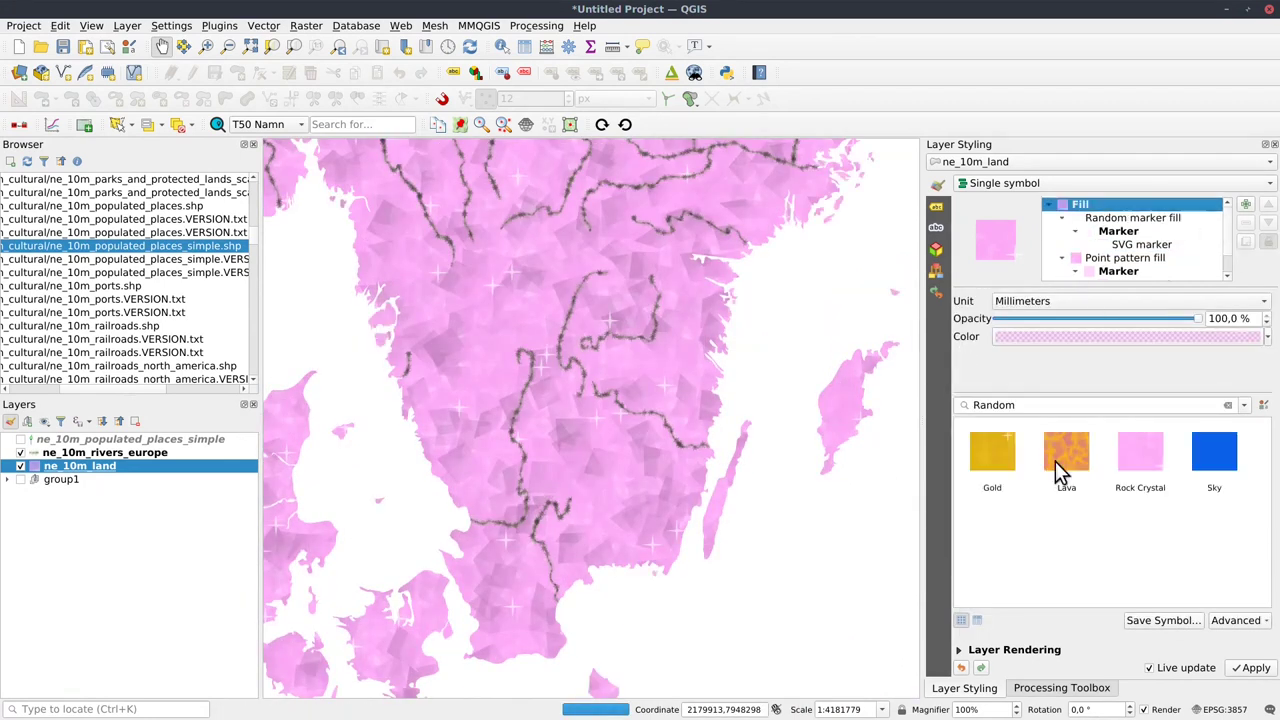
Apply the Qbert fill from the Fun symbol group to ne_10m_land.
{"action": "left_click", "coordinate": [1244, 405]}
{"action": "left_click", "coordinate": [1100, 465]}
{"action": "left_click", "coordinate": [1244, 405]}
{"action": "left_click", "coordinate": [1100, 437]}
{"action": "left_click", "coordinate": [1140, 455]}
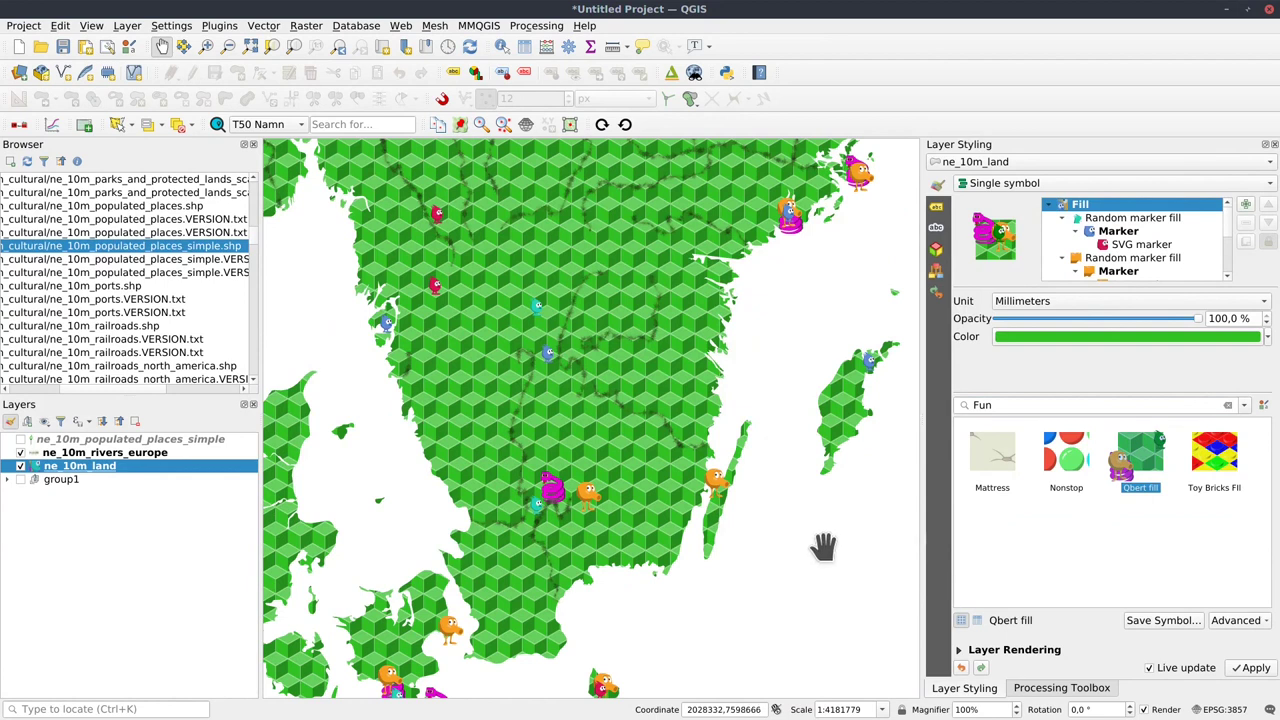